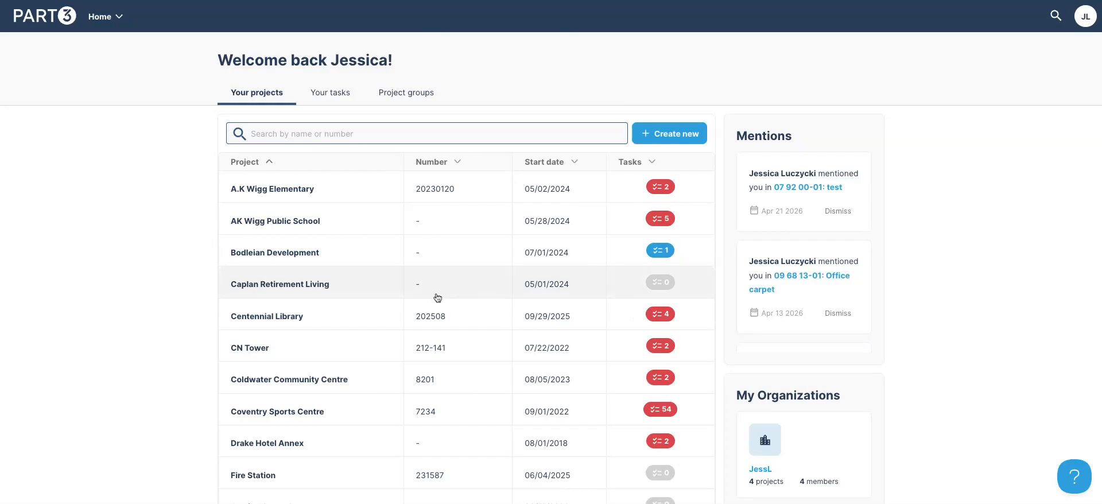
Open the Centennial Library project and view its Team page
left_click(294, 324)
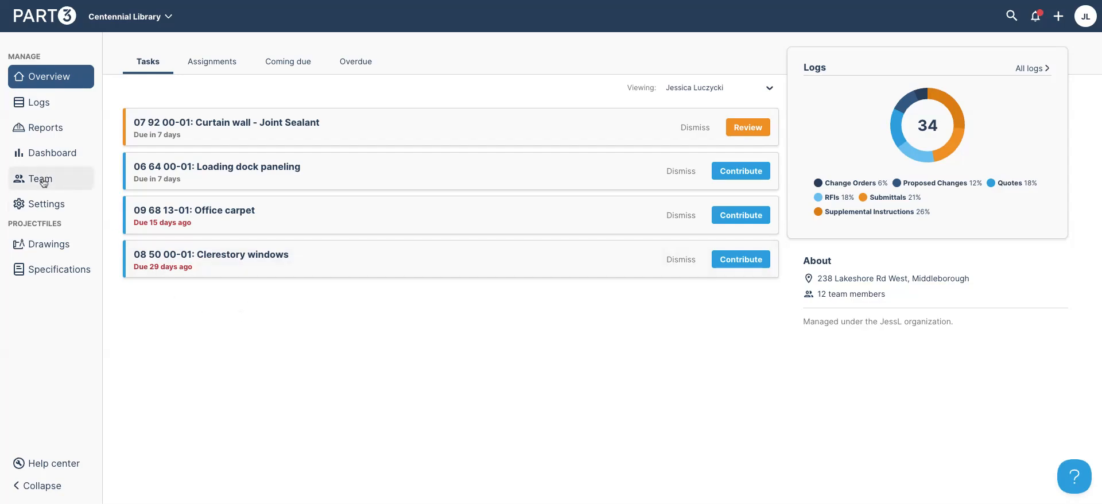
left_click(72, 181)
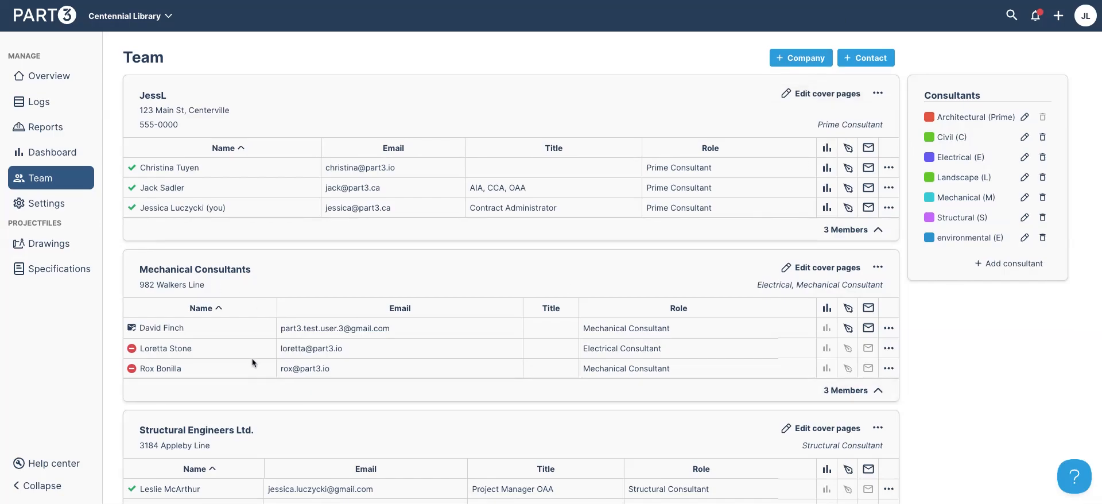
Look at the electrical consultant's actions without choosing any, then go to project Settings
left_click(889, 350)
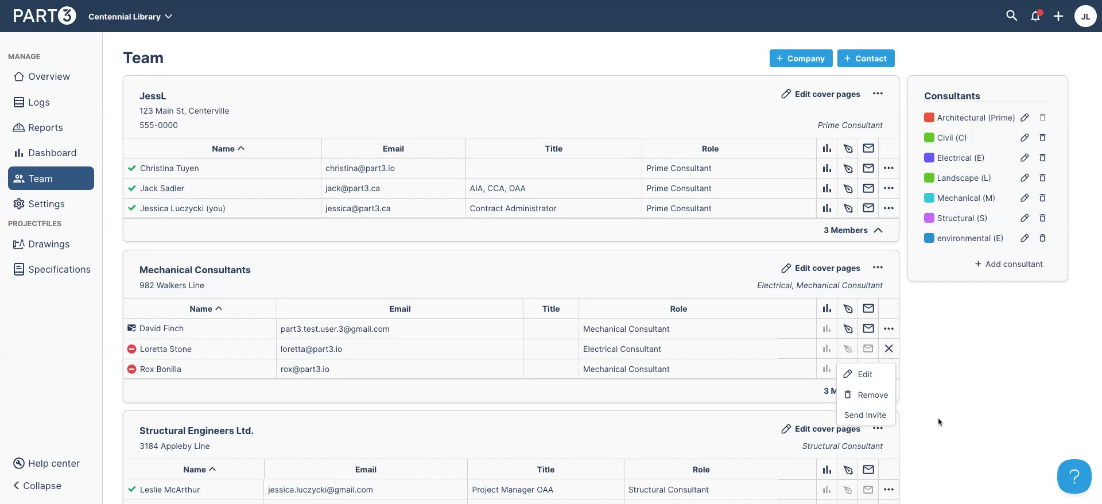
left_click(990, 350)
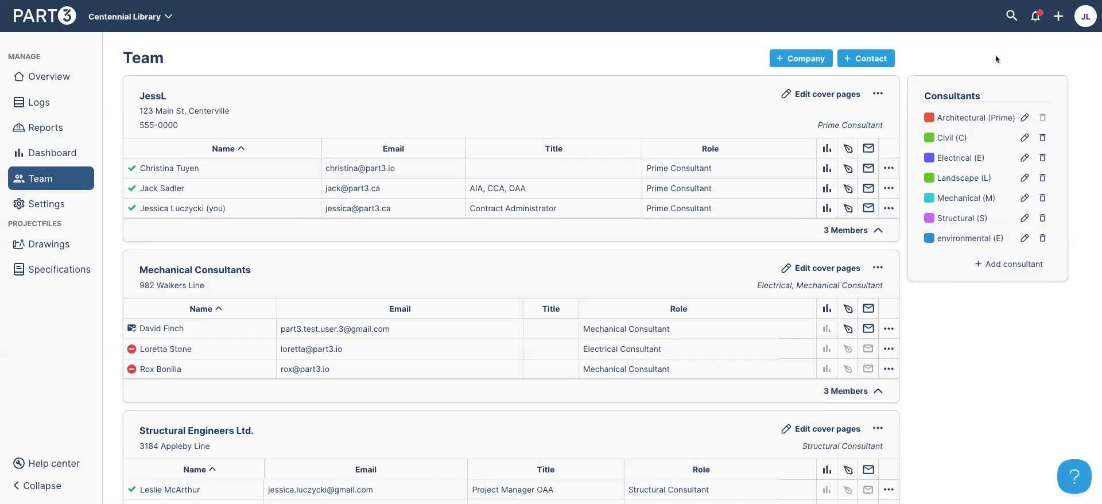
left_click(32, 209)
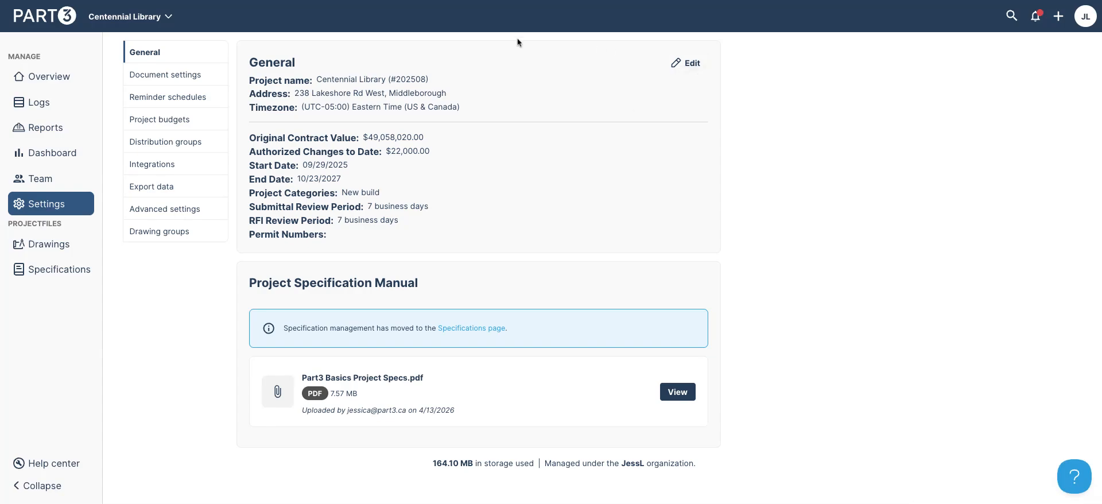
Resave general details (New build, 7-business-day reviews) and show the Submittal document settings
left_click(678, 65)
scroll(676, 64, "down", 5)
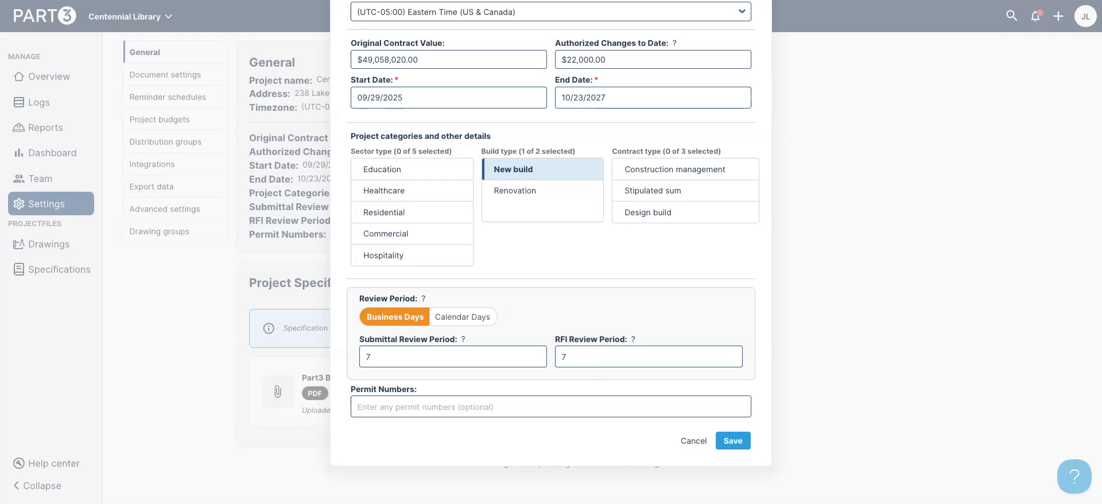
left_click(737, 443)
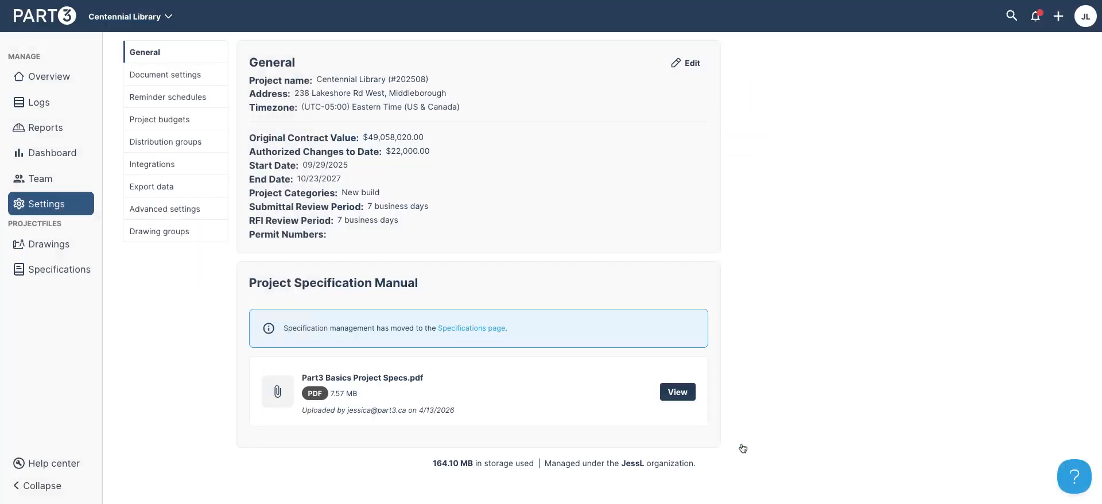
left_click(186, 75)
left_click(324, 88)
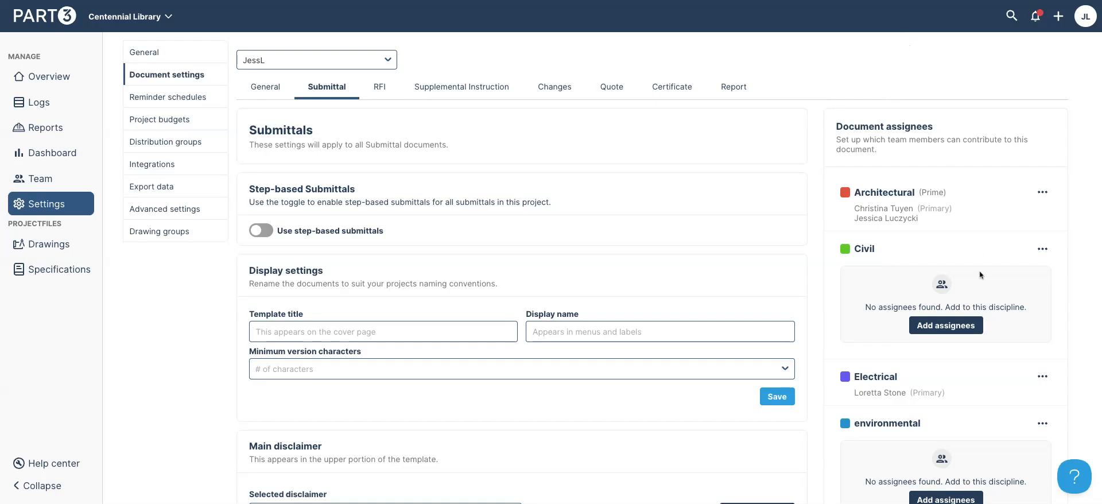
Make Building Inspector primary Civil assignee for Submittals and RFIs, replacing on non-issued documents
left_click(960, 325)
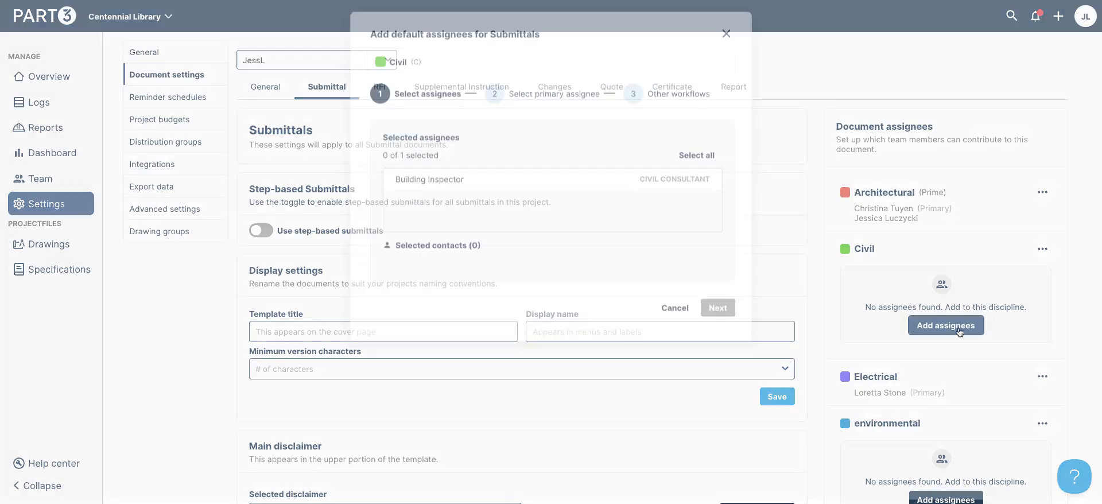
left_click(680, 188)
left_click(718, 314)
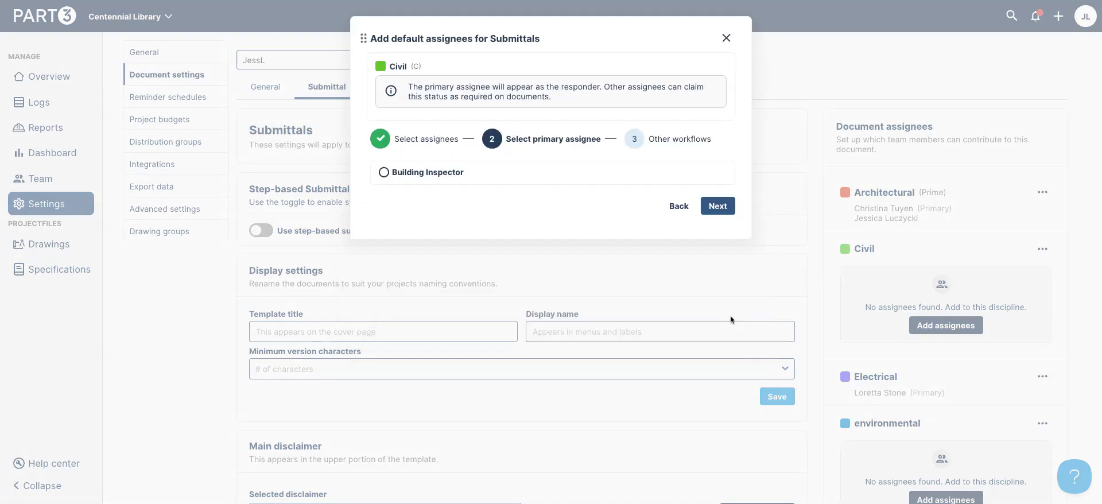
left_click(721, 206)
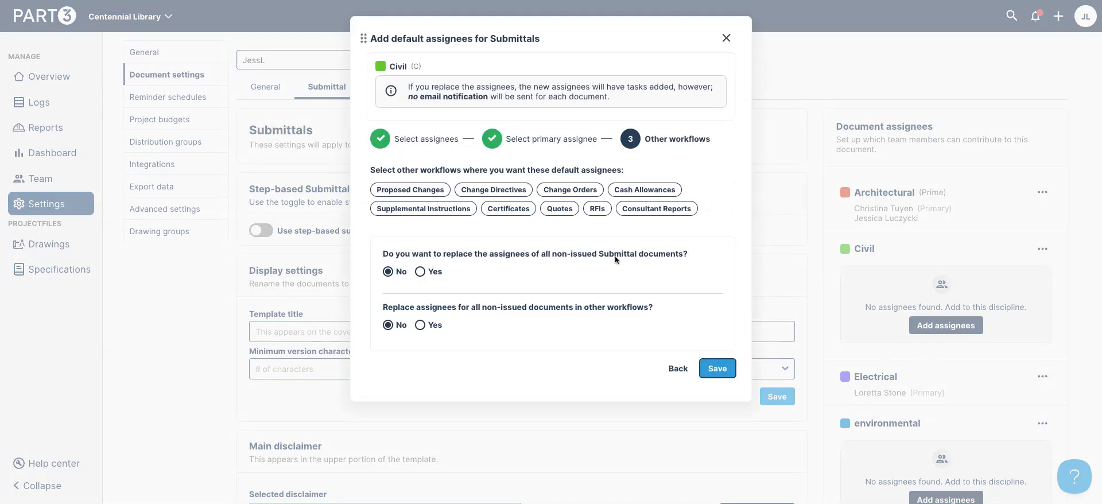
left_click(597, 209)
left_click(426, 273)
left_click(421, 325)
left_click(715, 368)
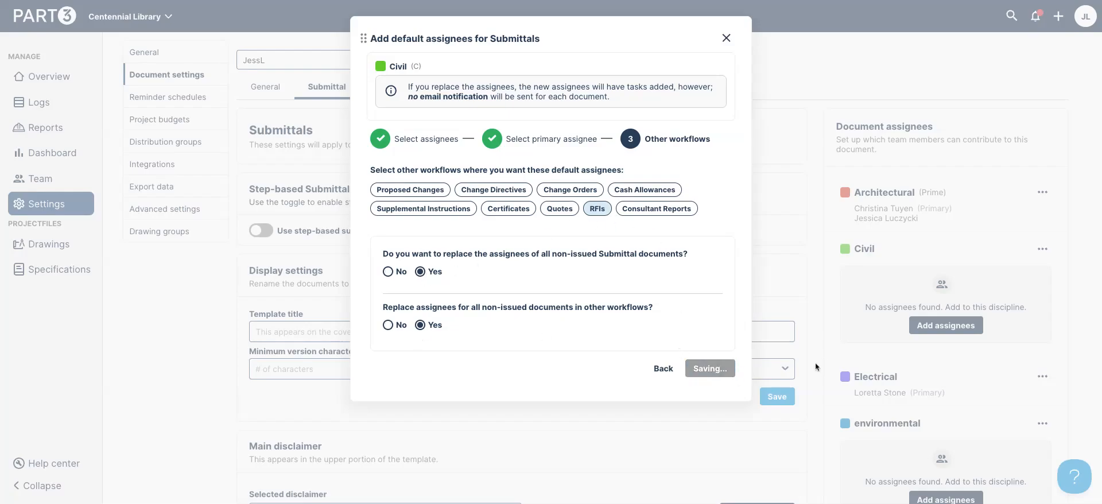
Review the available disclaimer choices and leave them unchanged
scroll(931, 343, "down", 3)
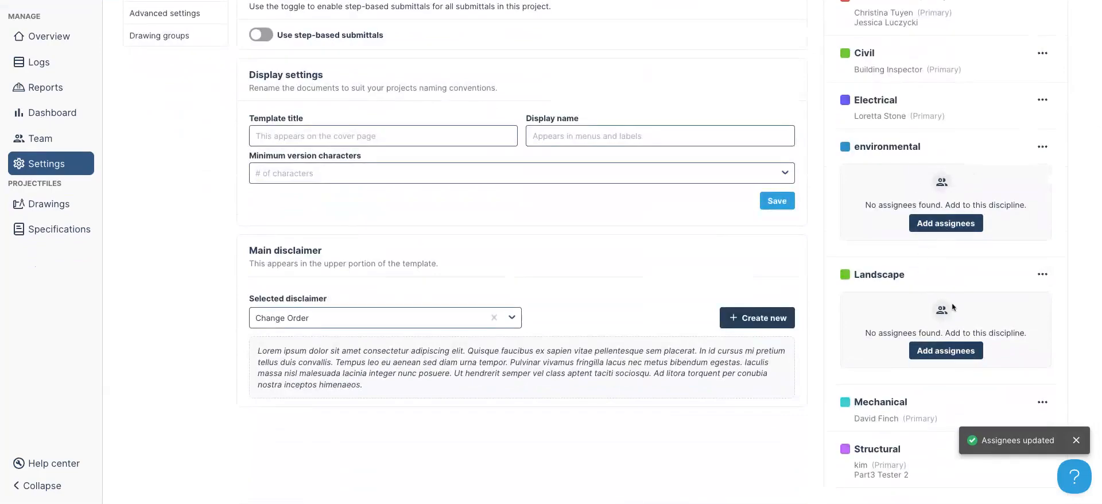
scroll(954, 307, "up", 3)
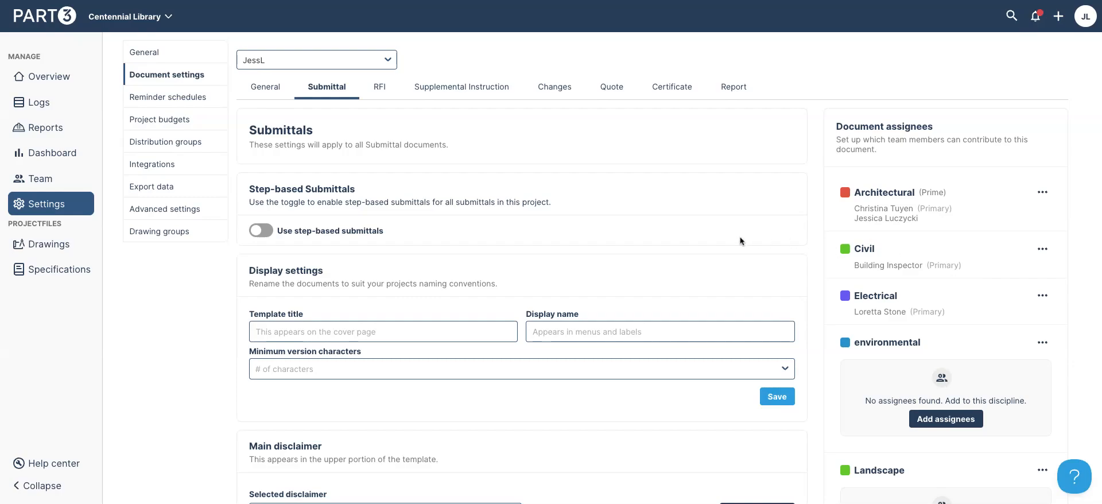
scroll(740, 241, "down", 1)
left_click(512, 445)
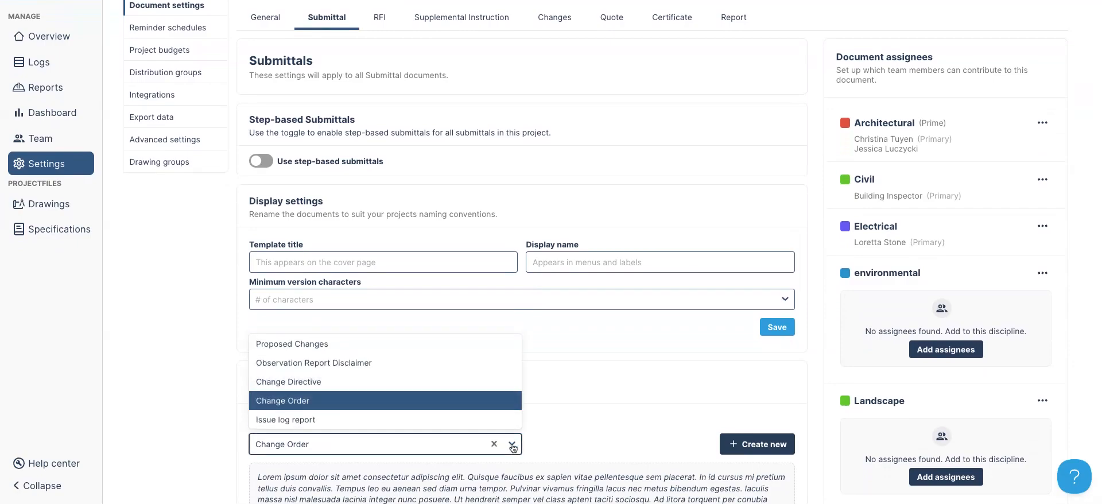
left_click(647, 378)
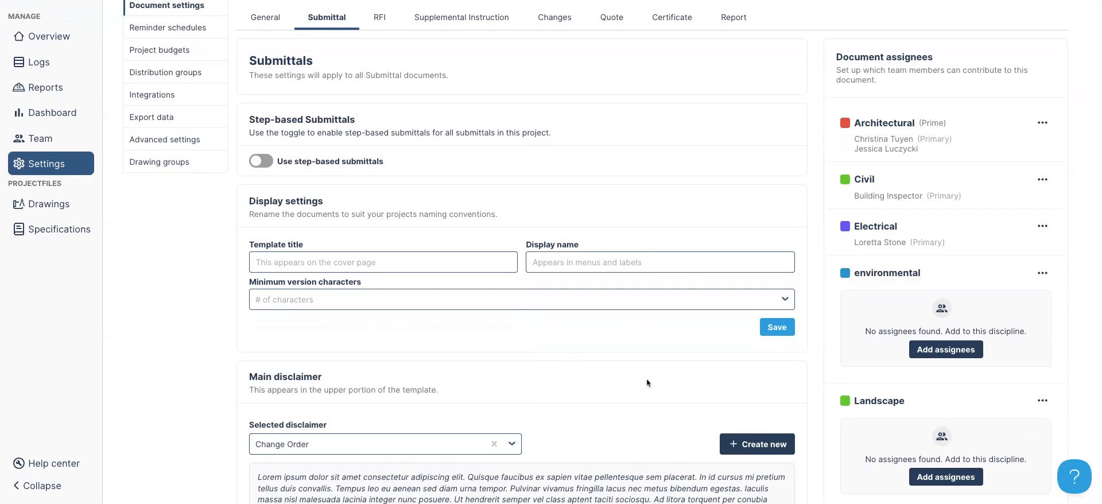
scroll(647, 378, "up", 1)
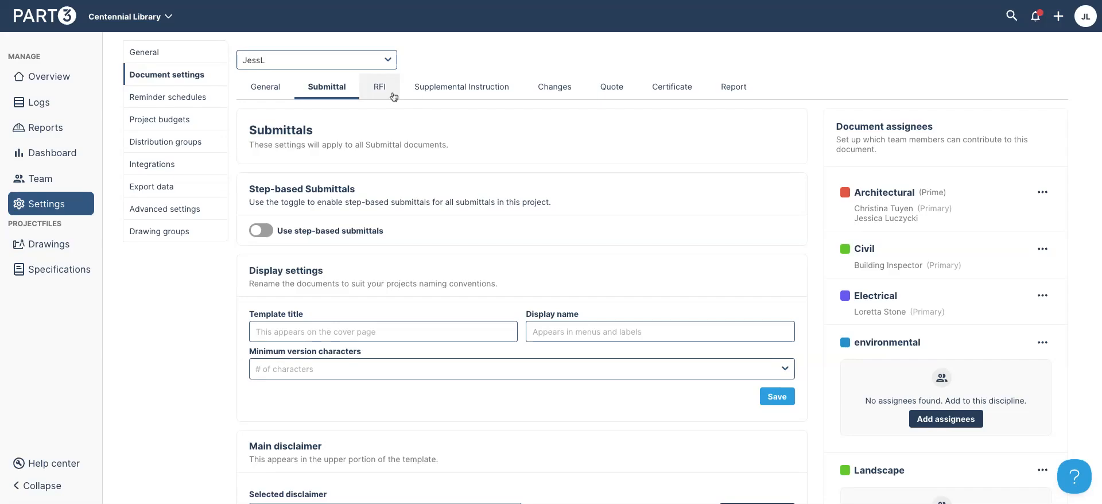
Create a new reminder schedule applying to Submittals and RFIs
left_click(167, 98)
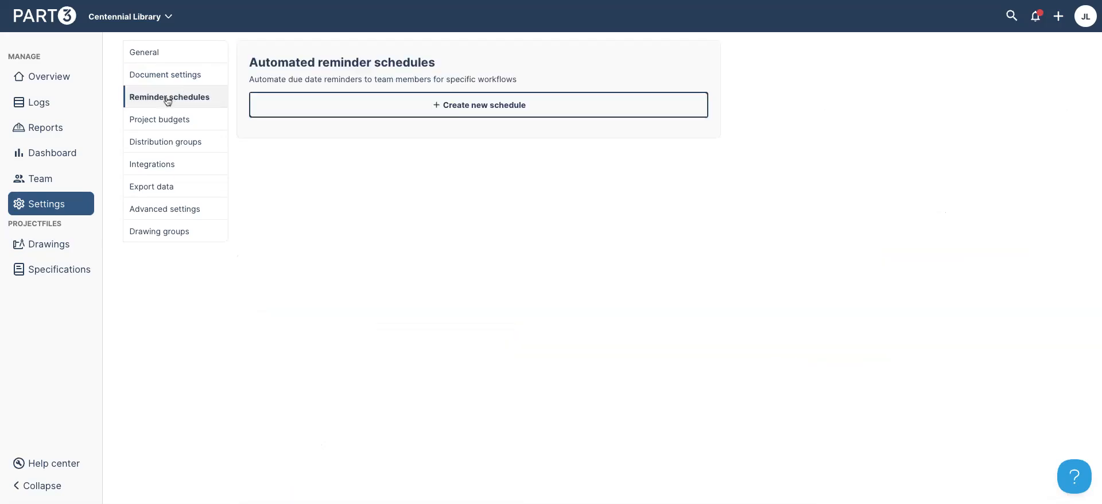
left_click(445, 109)
left_click(400, 150)
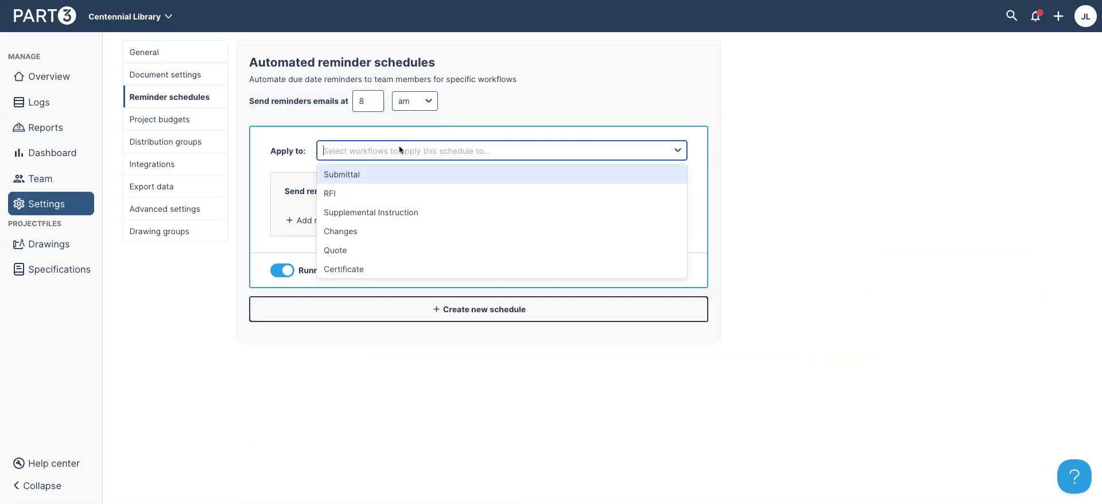
left_click(370, 181)
left_click(433, 150)
left_click(408, 176)
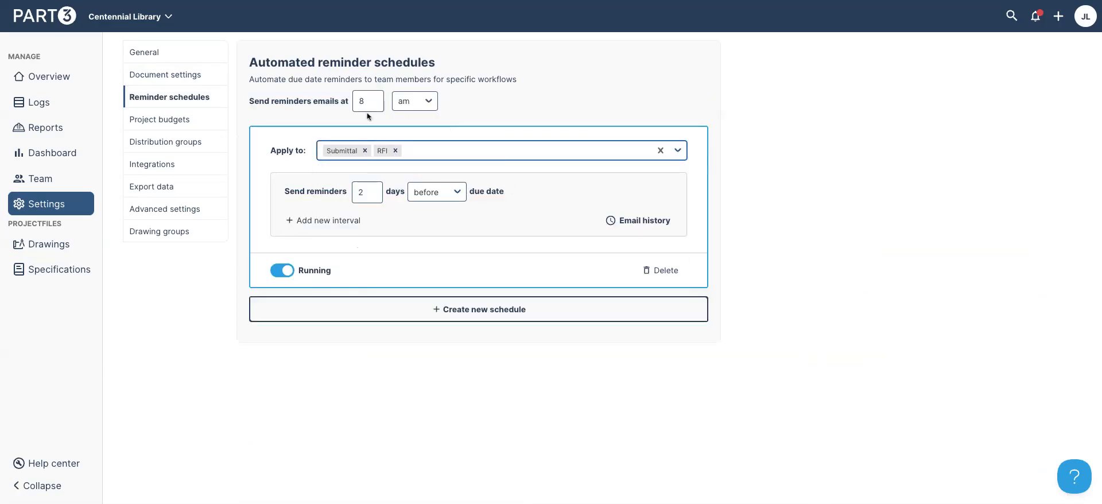
Add a second reminder interval, set the send hour to 10 am, and go to Distribution groups
left_click(328, 221)
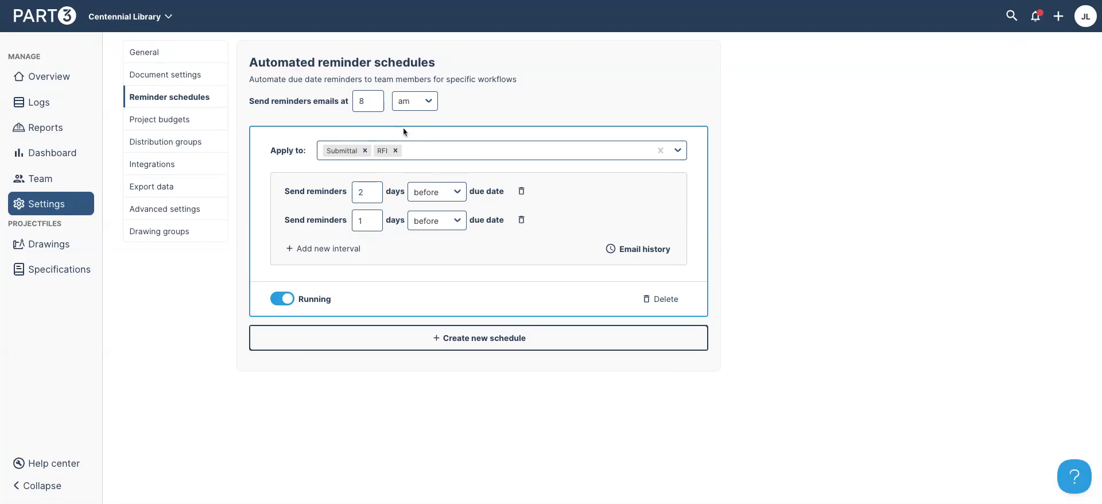
double_click(370, 101)
type("10")
left_click(858, 185)
left_click(200, 148)
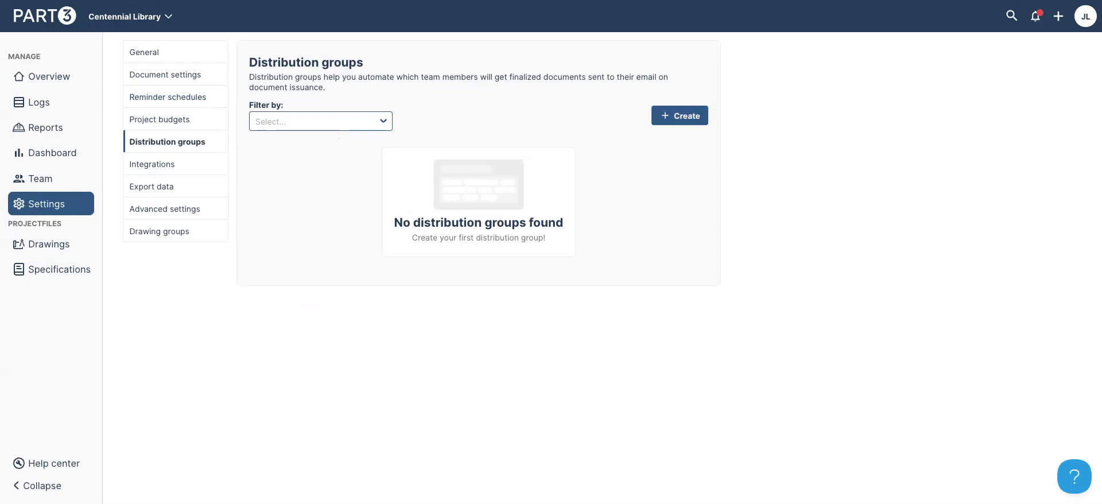
Start a distribution group named 'Submittal and RFI' attached to Submittals and RFIs
left_click(680, 116)
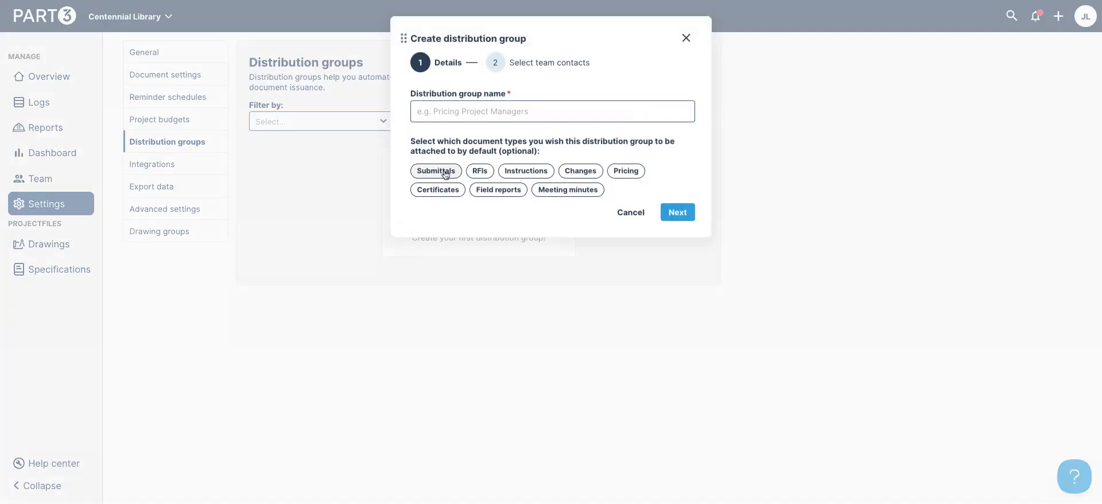
left_click(445, 172)
left_click(480, 171)
left_click(502, 113)
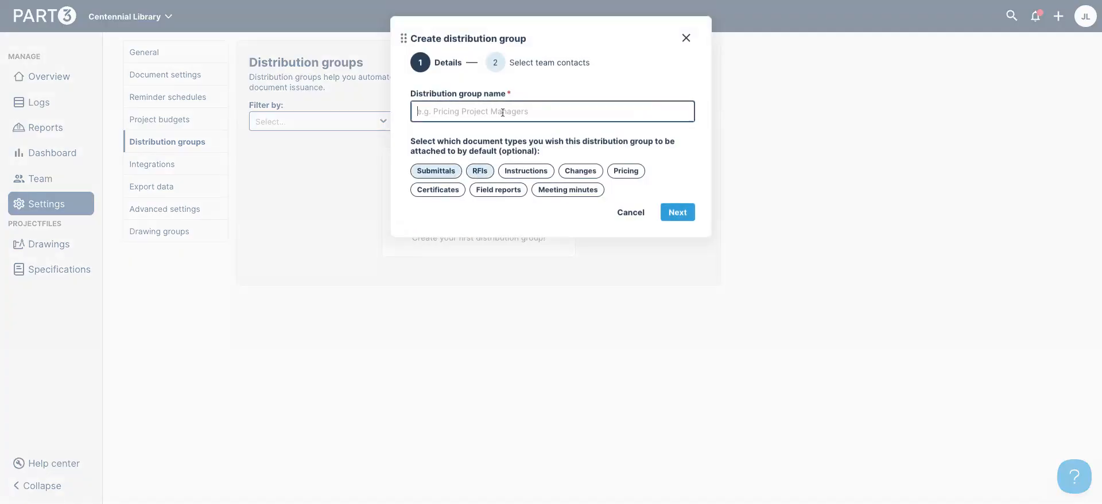
type("Submi")
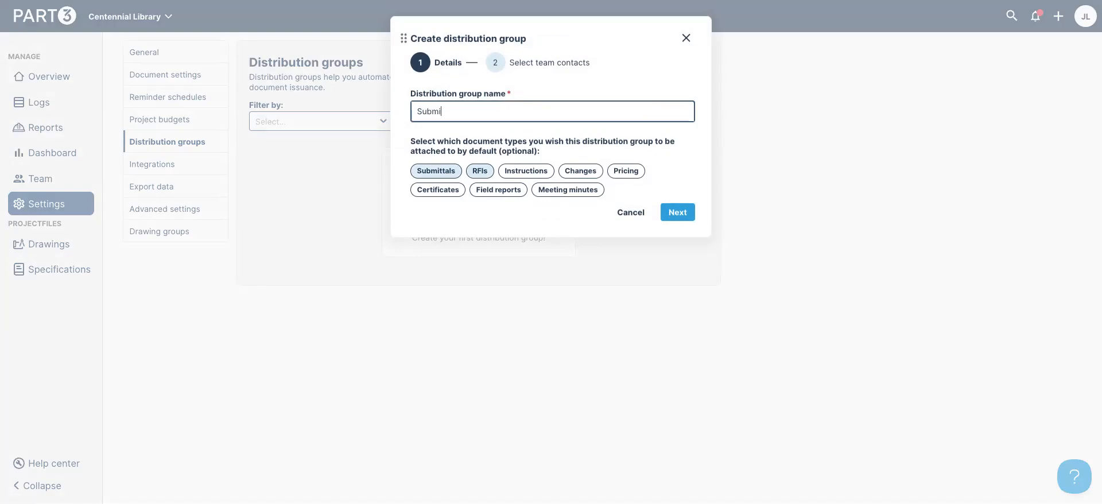
type("ttal and RFI")
left_click(677, 212)
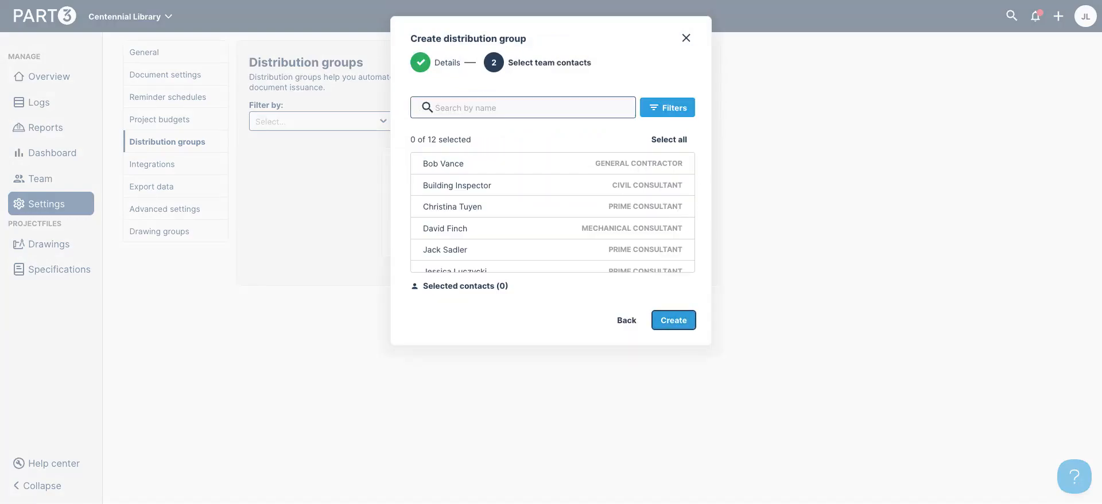
Add the general contractor, two prime consultants and a fourth contact, then create the group
left_click(610, 170)
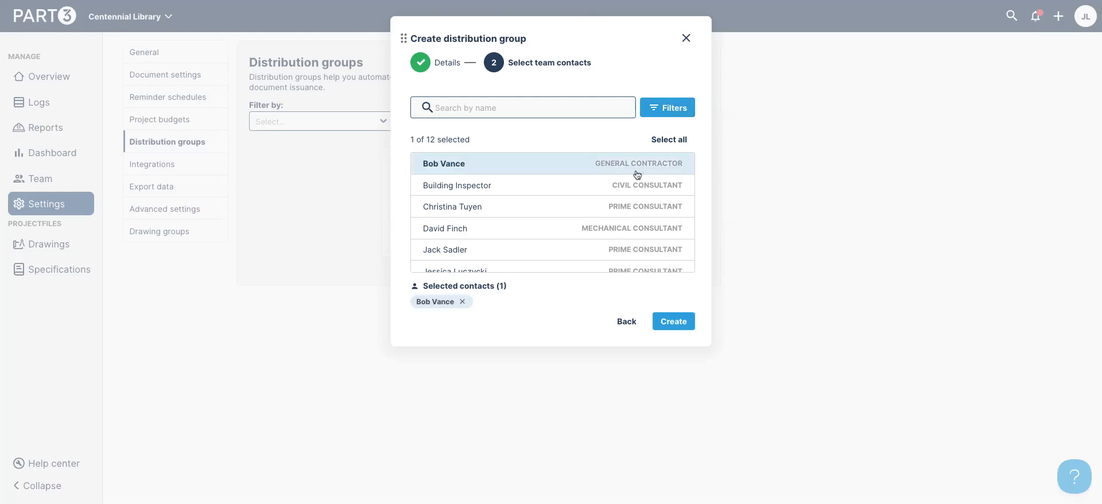
scroll(638, 175, "down", 5)
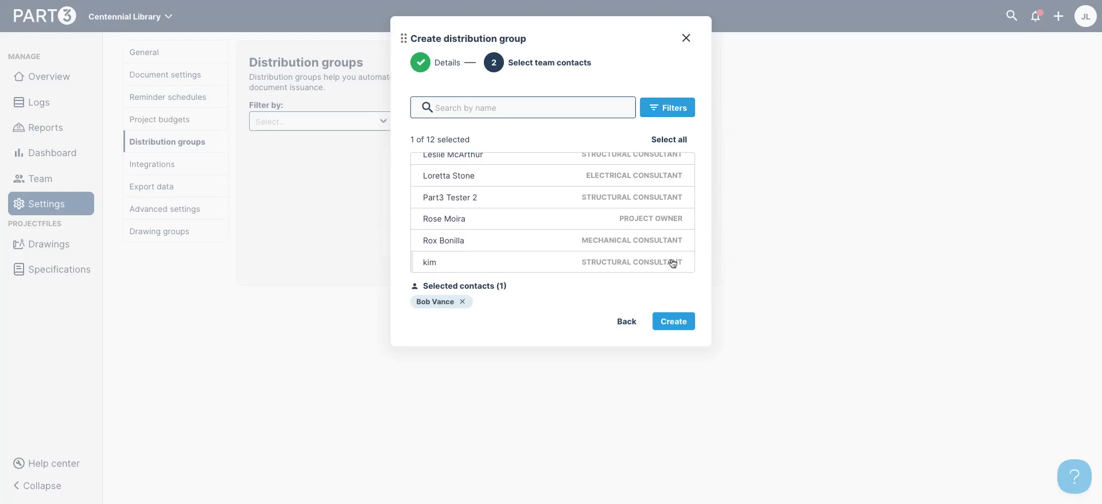
scroll(677, 233, "up", 2)
scroll(677, 233, "up", 1)
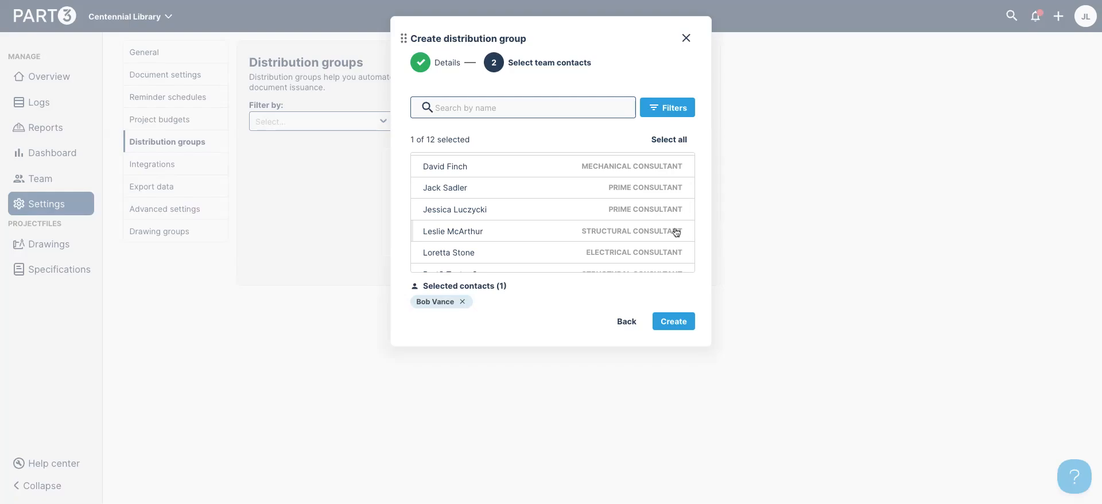
left_click(644, 188)
left_click(646, 209)
scroll(643, 198, "up", 2)
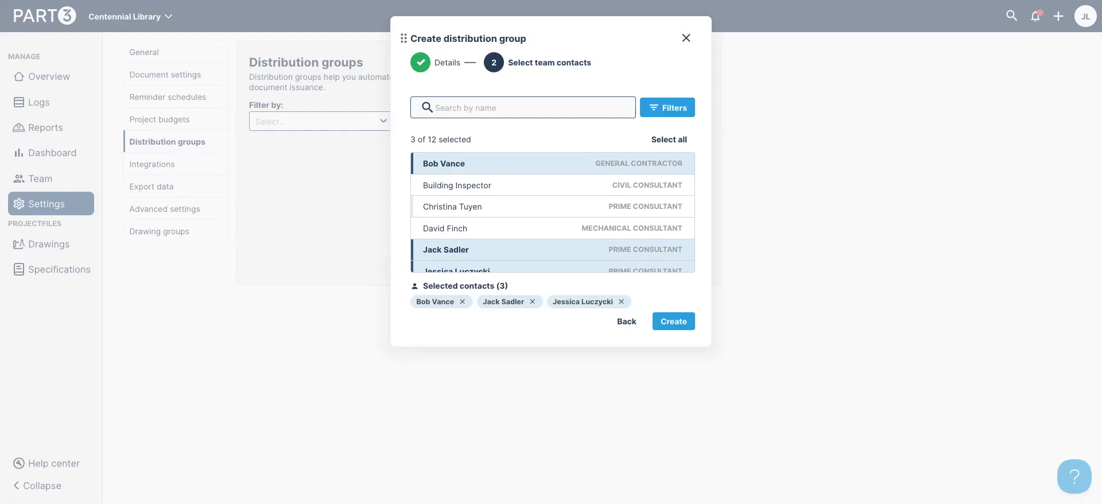
scroll(633, 222, "down", 3)
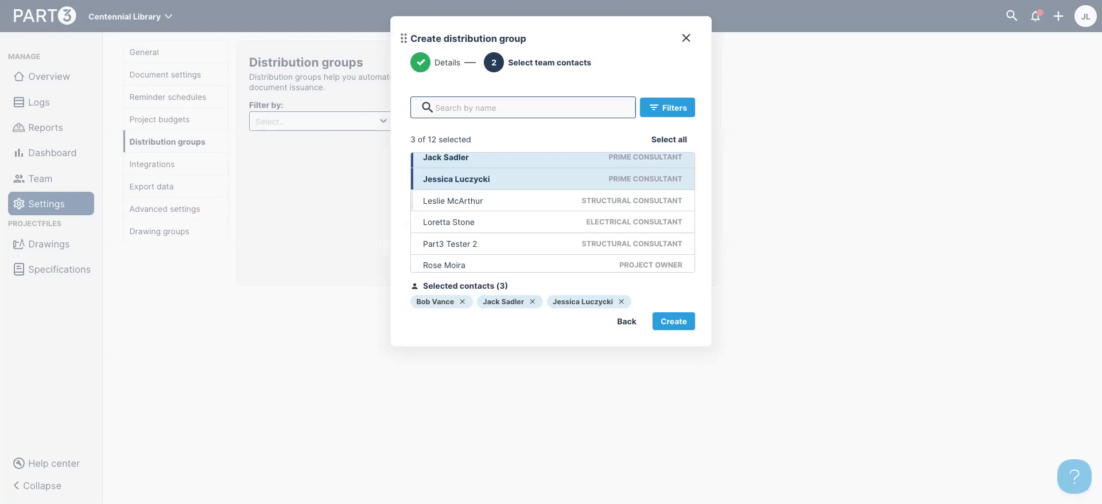
left_click(600, 227)
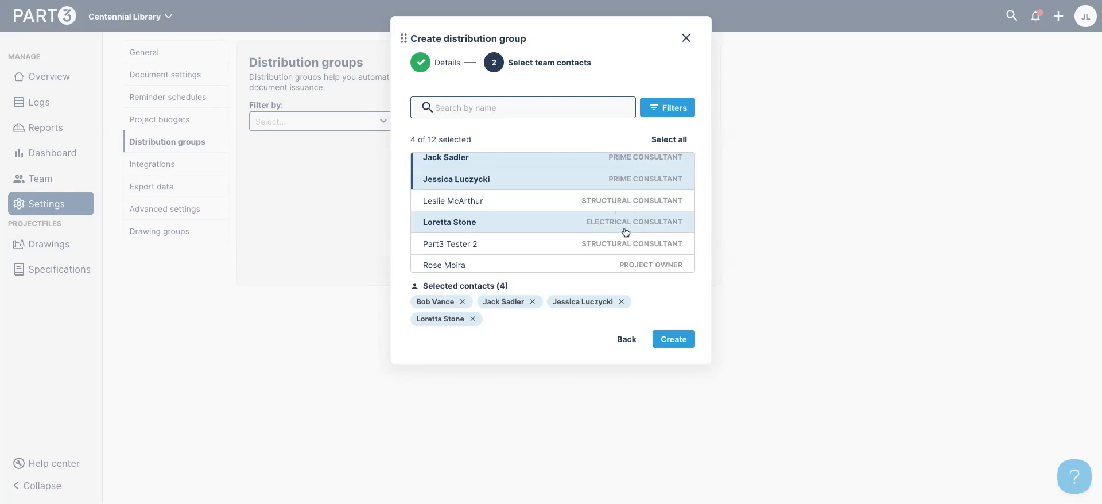
left_click(681, 340)
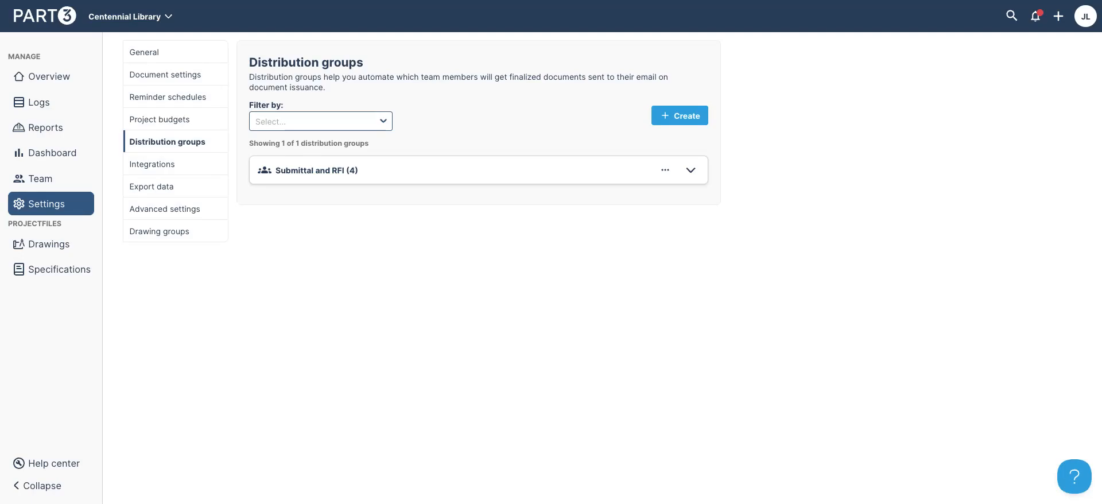
Start a specification import and upload div6-8.pdf and div12.pdf
left_click(63, 276)
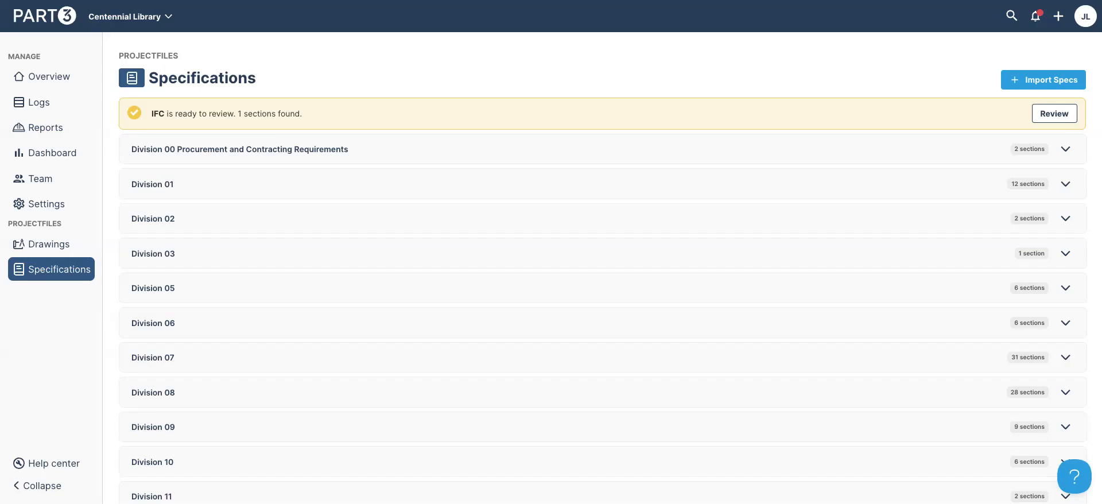
left_click(1029, 75)
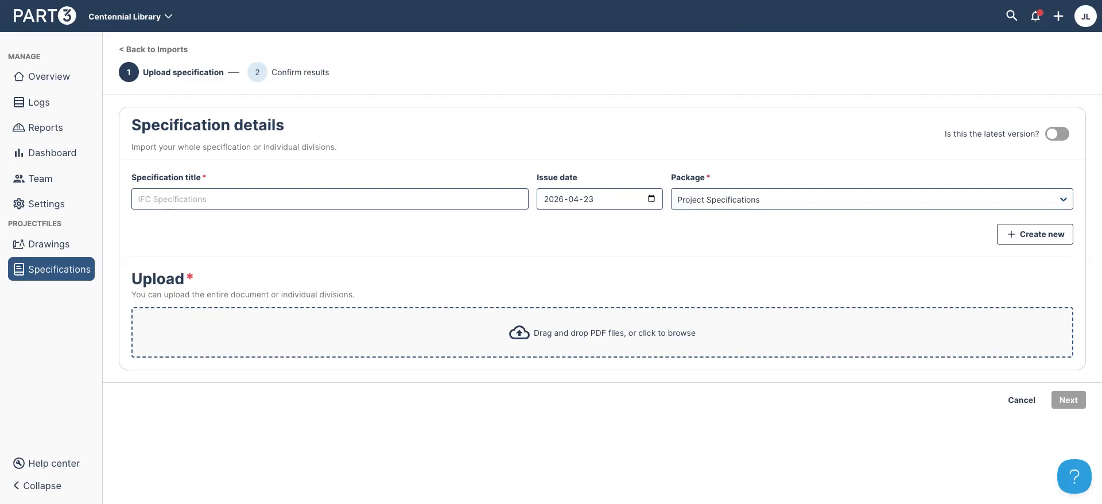
left_click_drag(1099, 327, 919, 333)
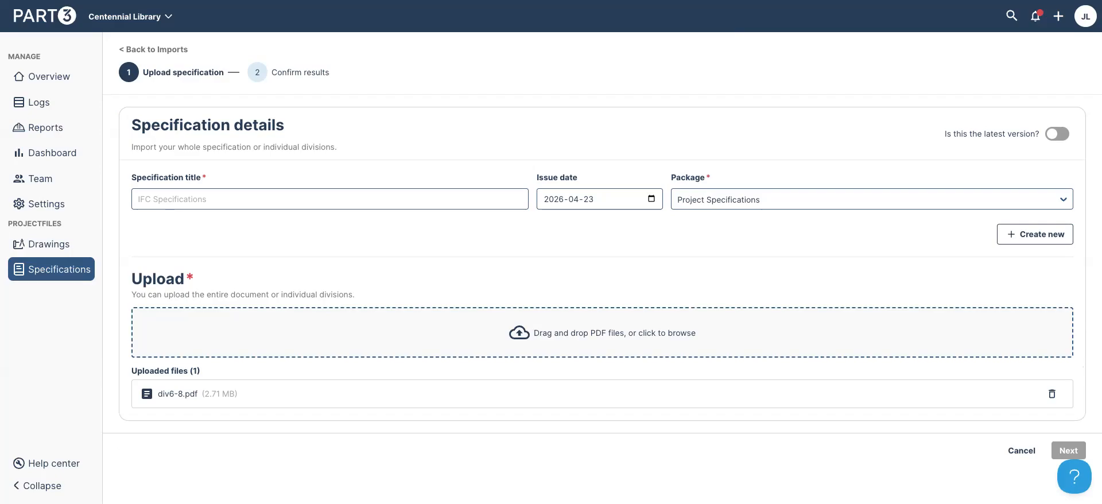
left_click_drag(1099, 333, 735, 340)
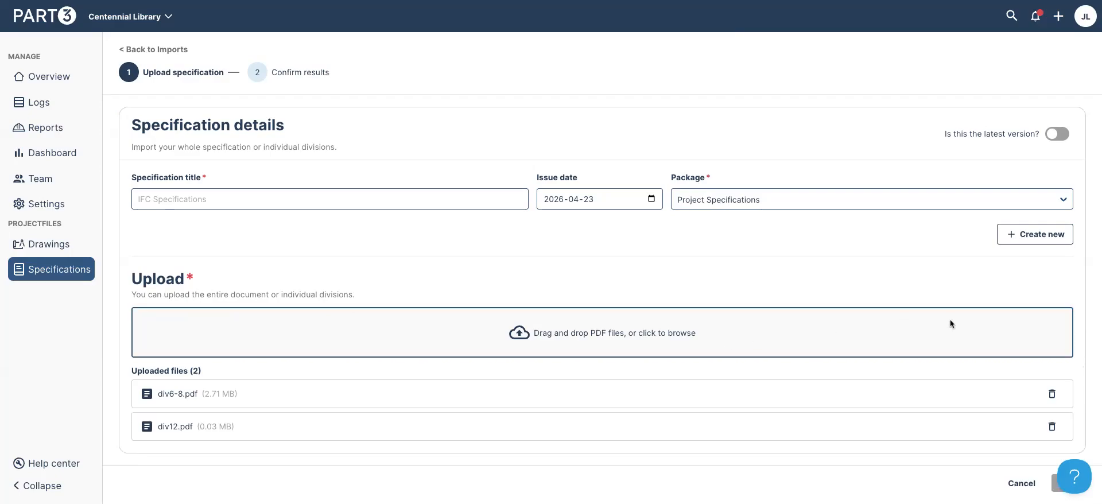
Title the import 'Issued for Coordination', mark it latest version, and continue
left_click(293, 193)
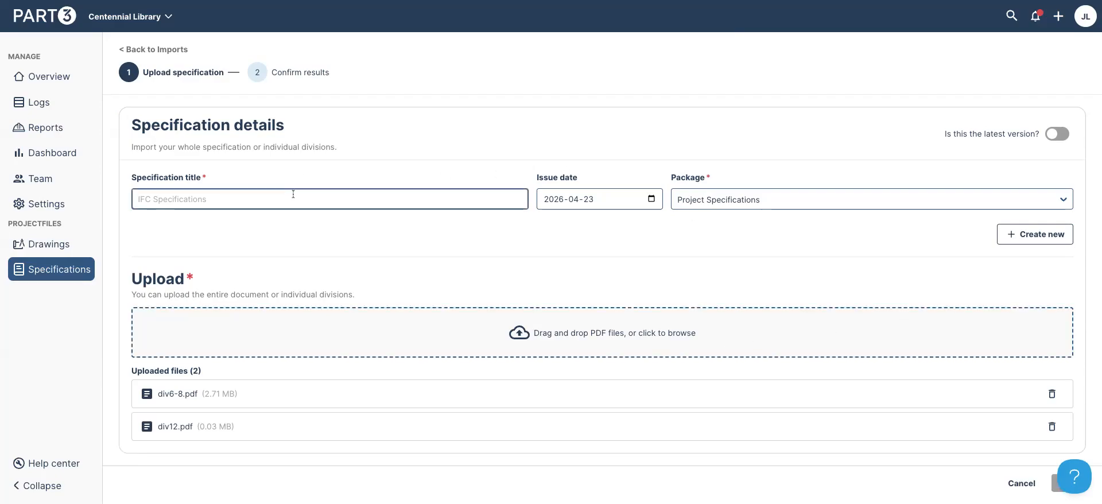
type("Issue")
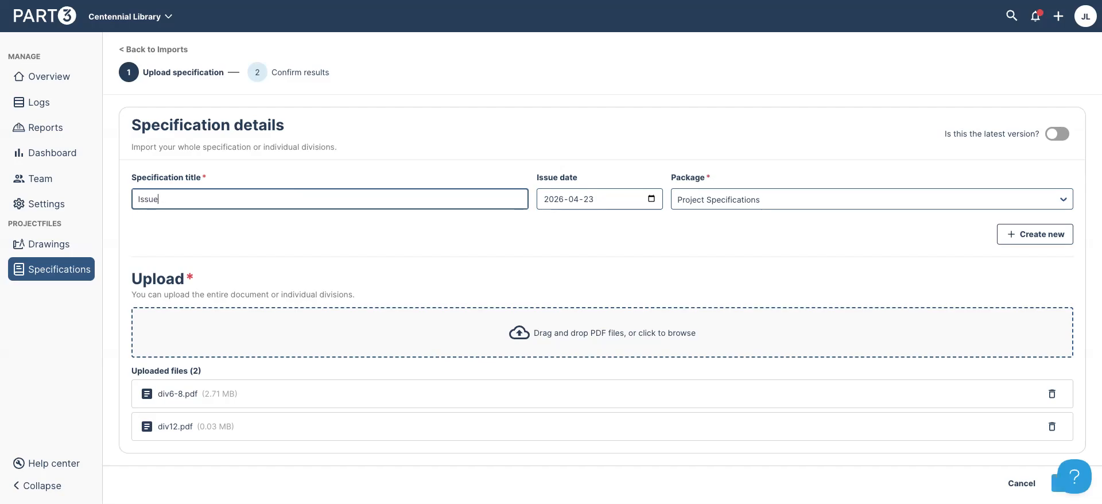
type("d for Coordination")
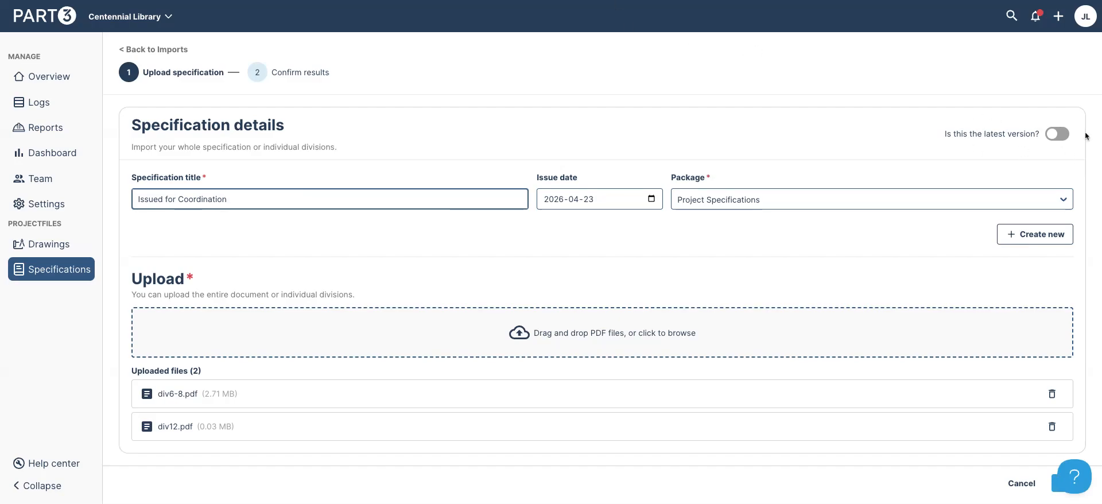
left_click(1067, 136)
scroll(1044, 200, "down", 1)
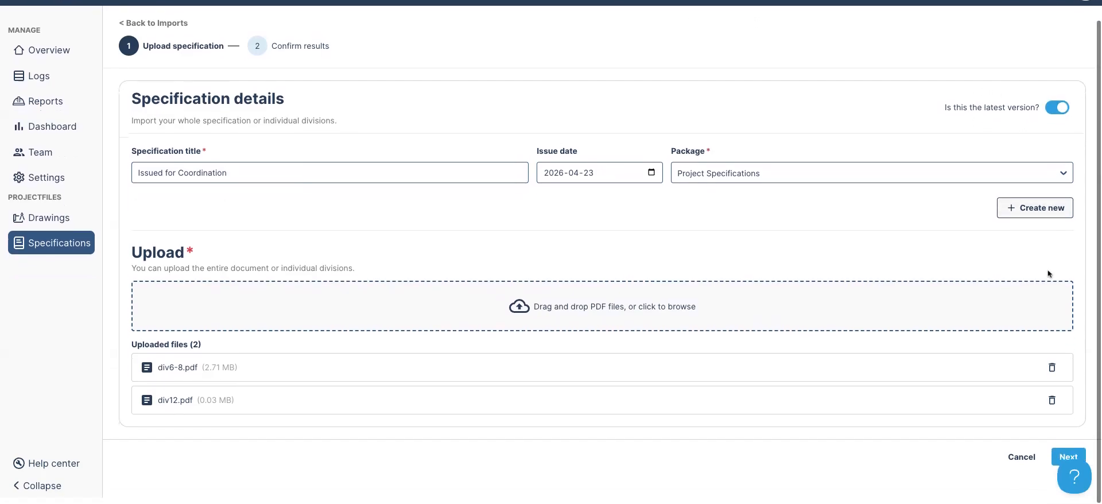
left_click(1062, 462)
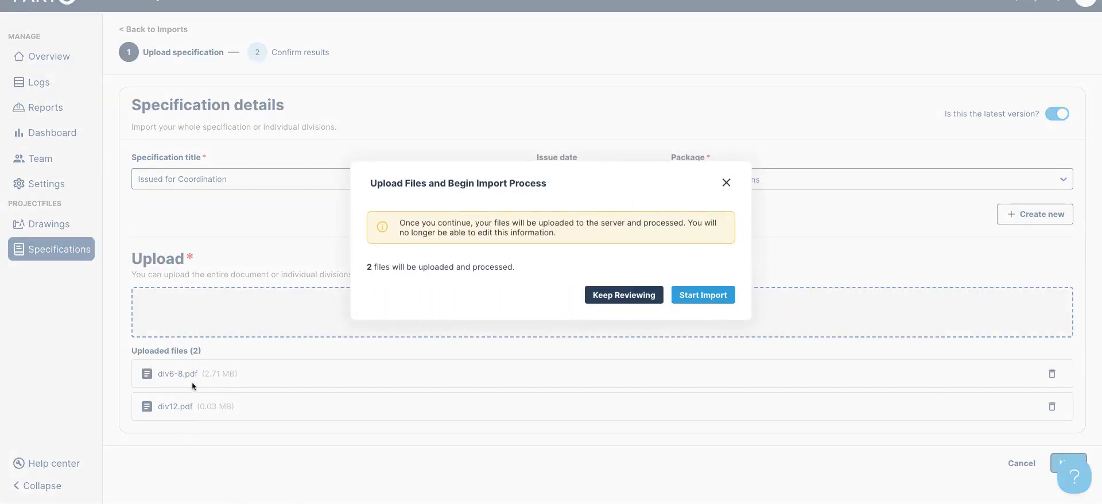
Start importing both PDFs and wait for the 48 detected sections to load for review
left_click(714, 296)
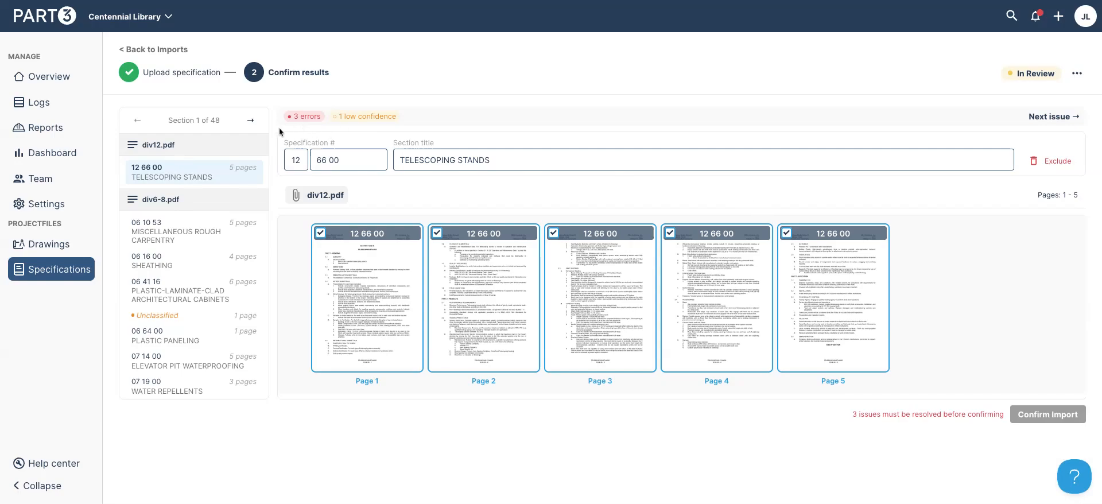
Inspect page 16 full size and assign it to section 06 64 00 Plastic Paneling
left_click(1043, 119)
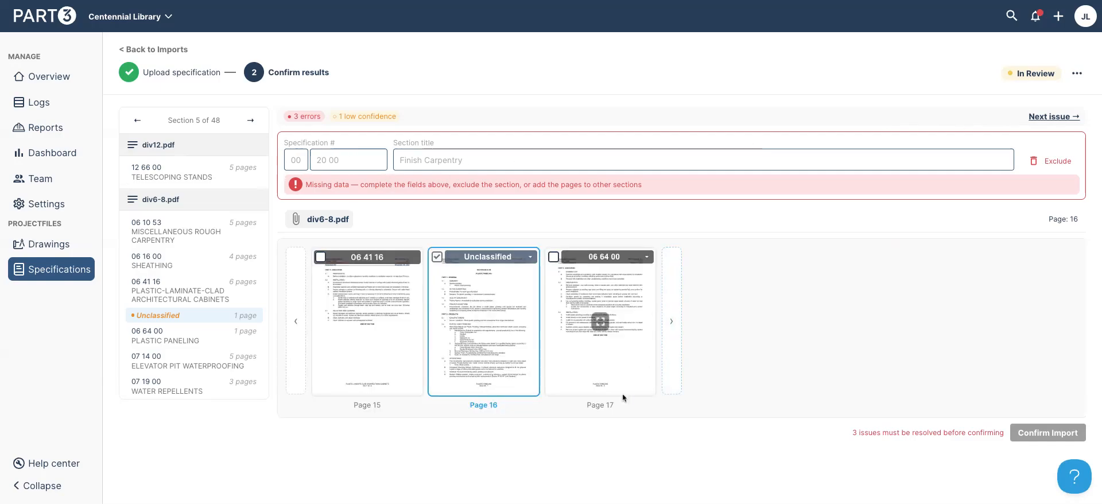
mouse_move(503, 340)
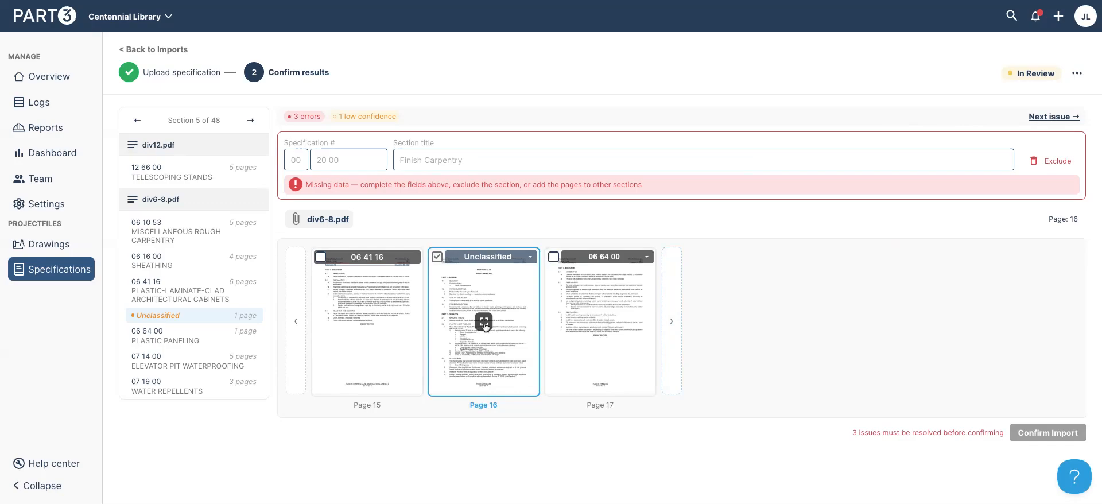
left_click(484, 323)
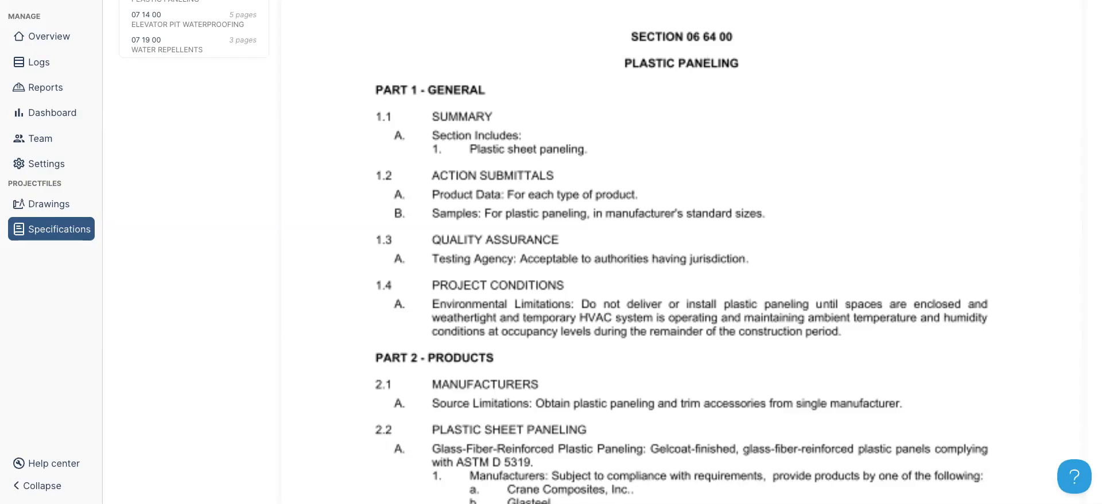
key("Escape")
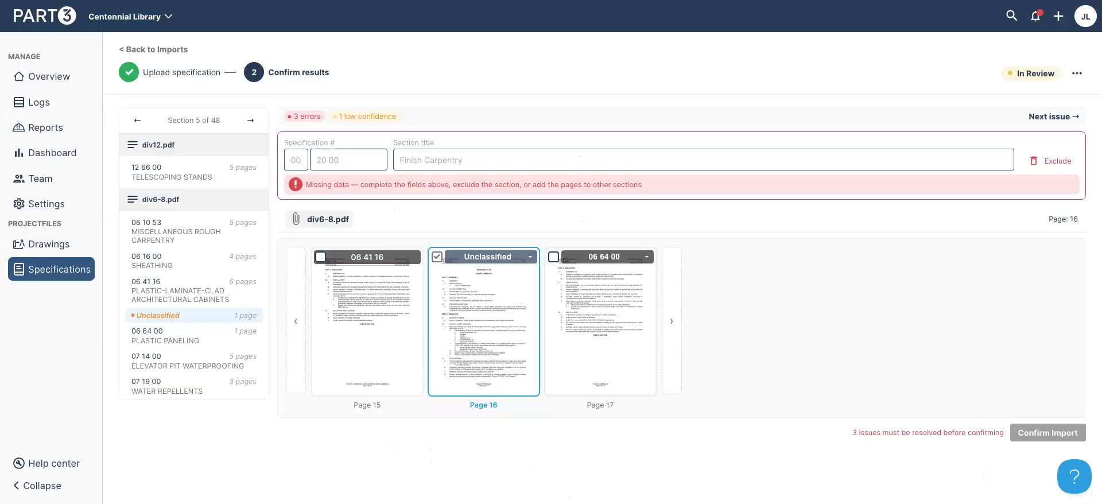
left_click(525, 262)
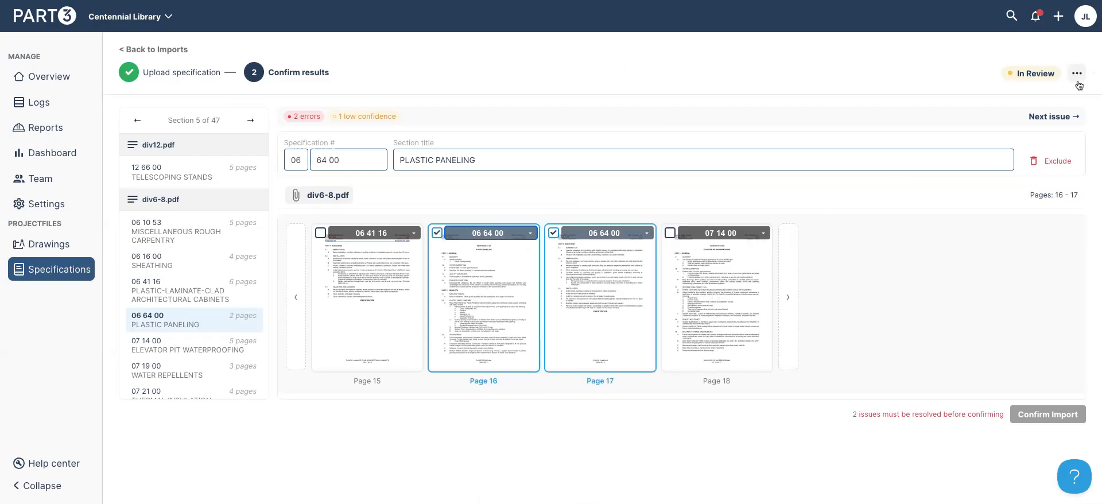
left_click(1057, 118)
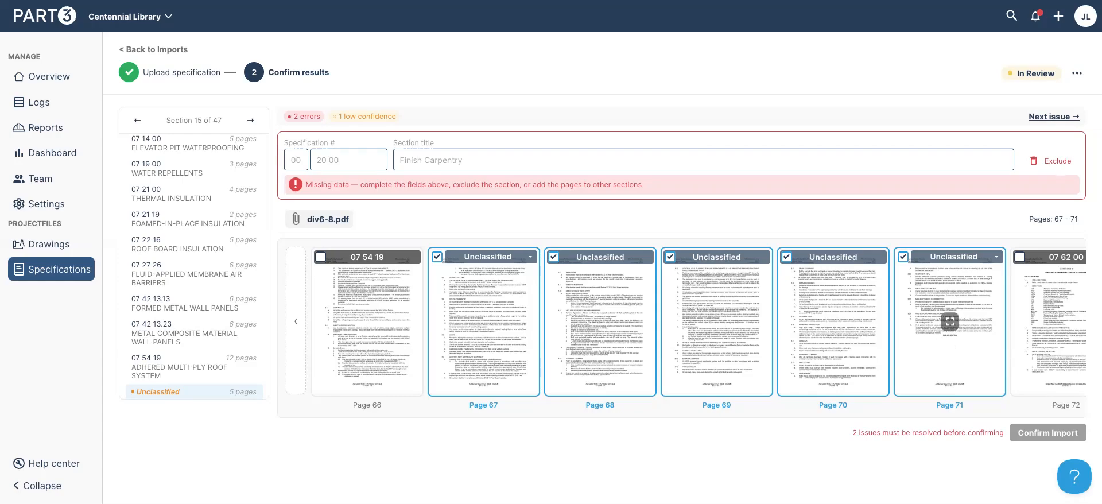
Check page 71, then assign pages 67–71 to 07 54 19 Adhered Multi-Ply Roof System
left_click(950, 324)
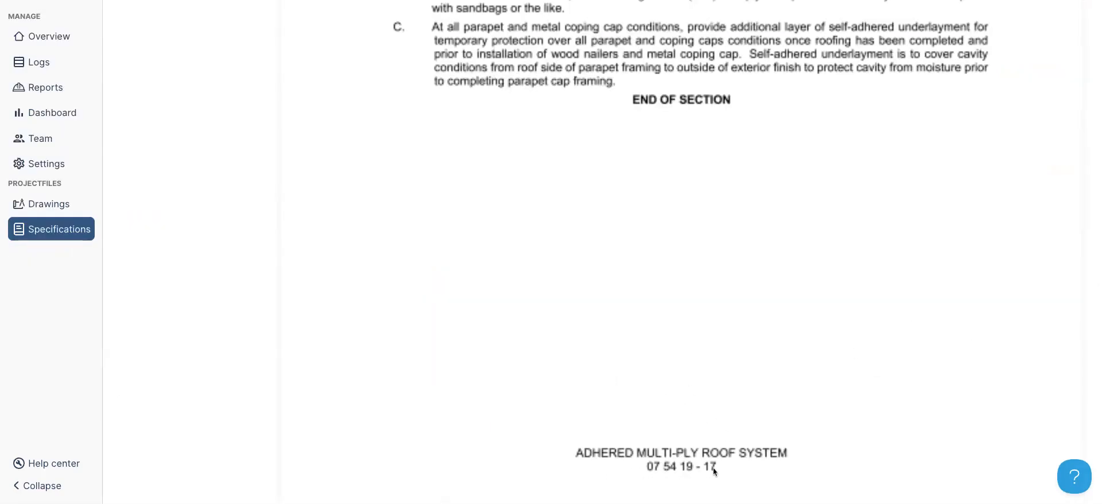
key("Escape")
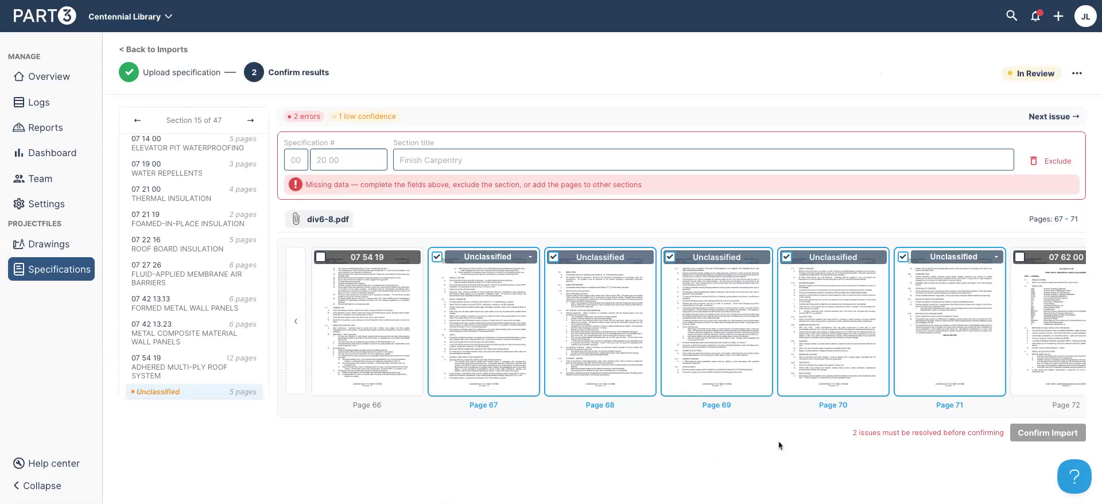
left_click(519, 258)
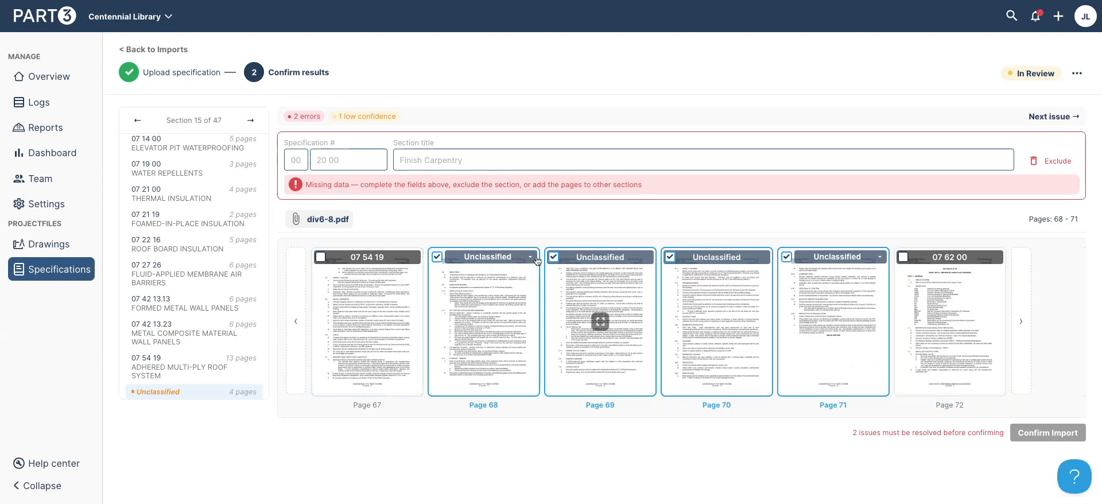
left_click(528, 258)
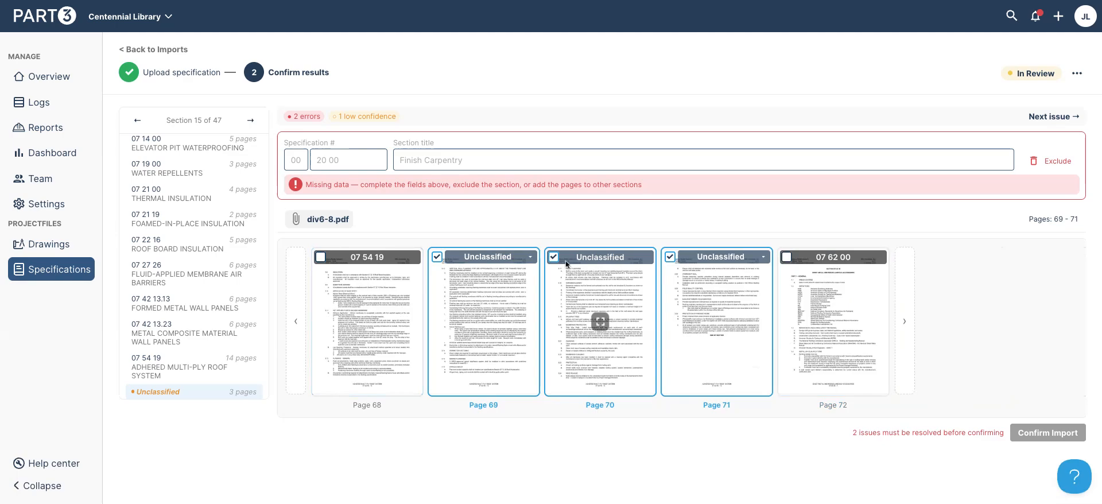
left_click(526, 260)
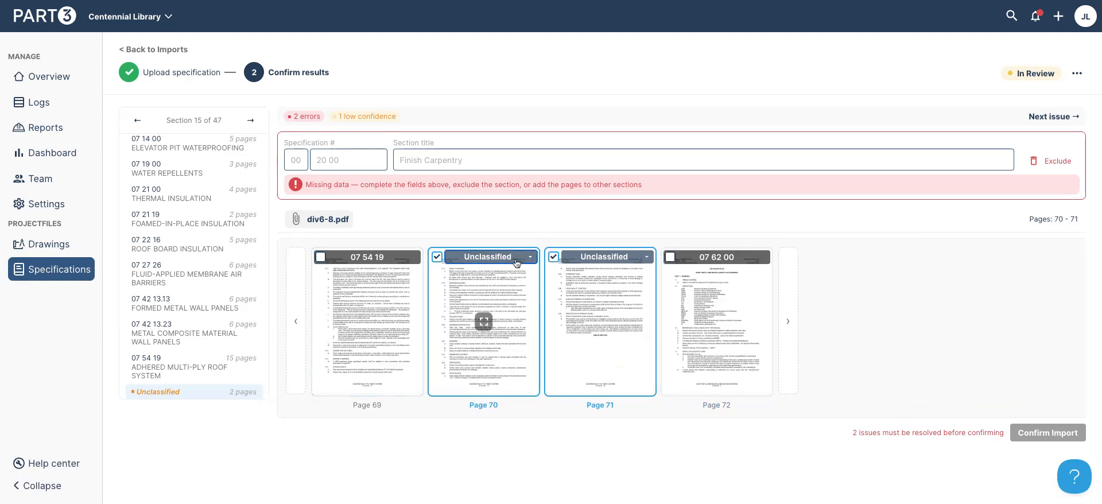
left_click(518, 261)
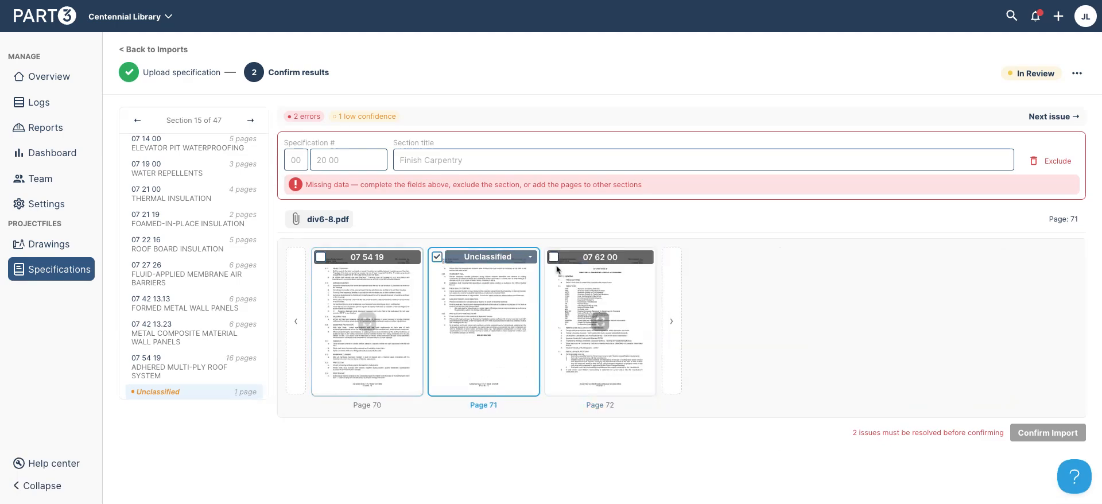
left_click(528, 263)
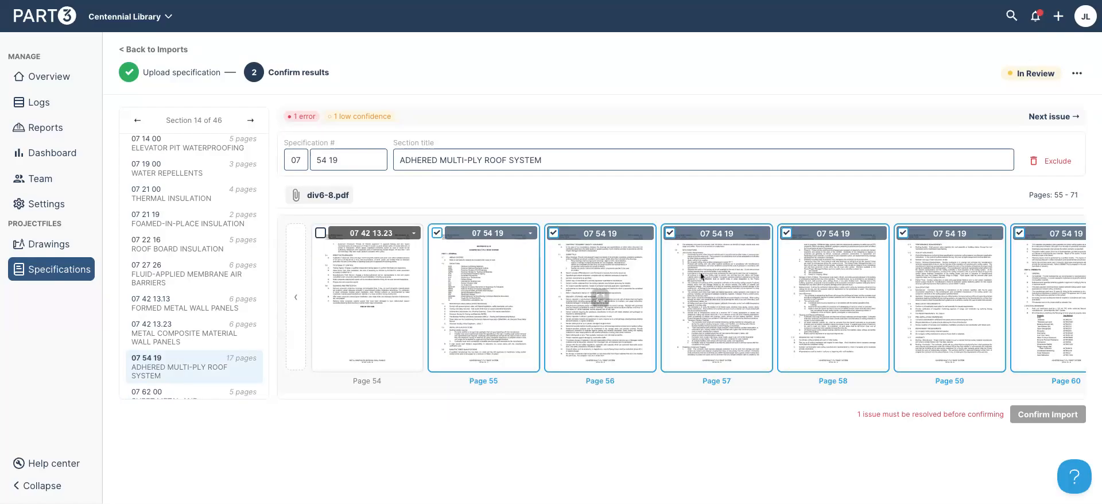
left_click(1065, 117)
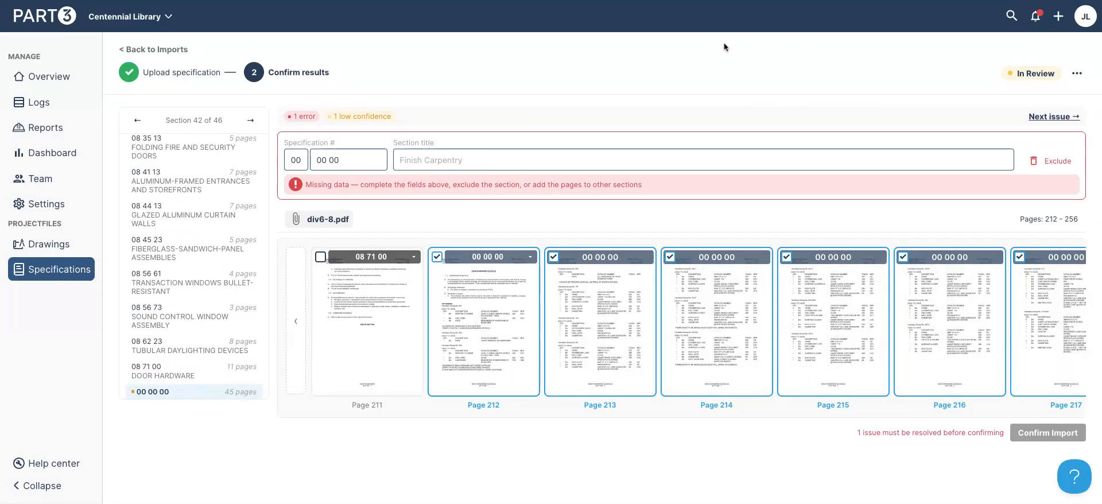
Number the 45-page section 08 71 01 DOOR HARDWARE SCHEDULE, confirm the import, and go to the logs
left_click(287, 159)
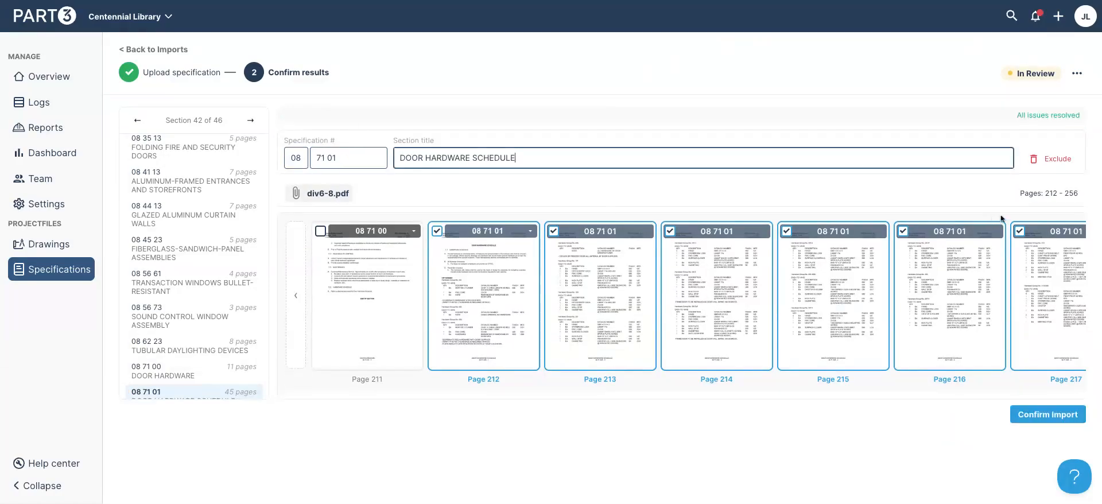
left_click(1063, 425)
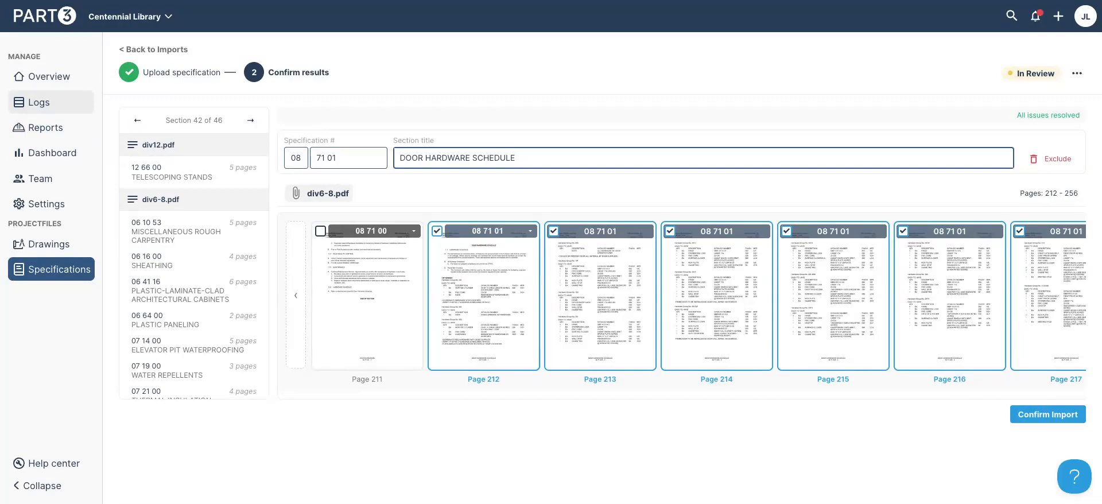
left_click(47, 102)
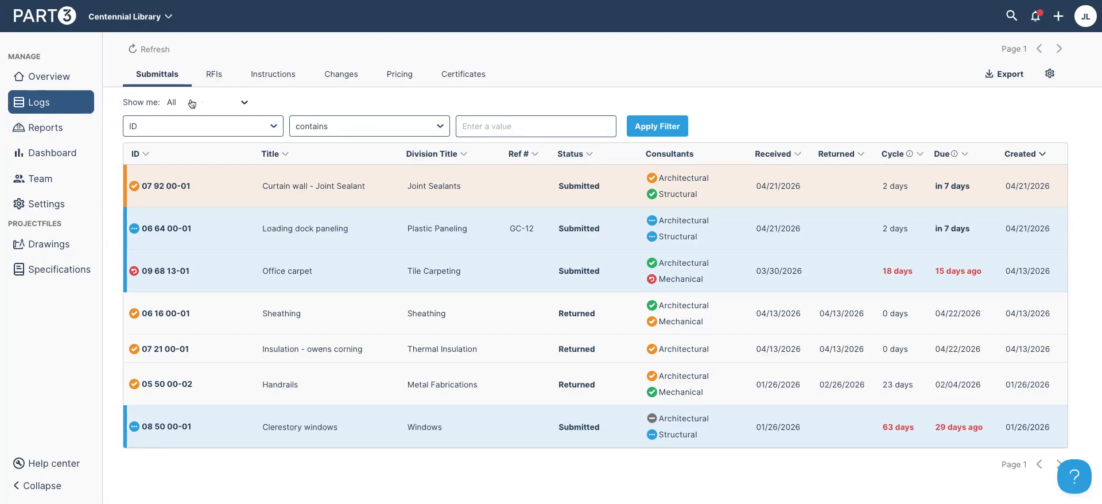
Open the account dropdown from the JL avatar in the Submittals log header
mouse_move(138, 189)
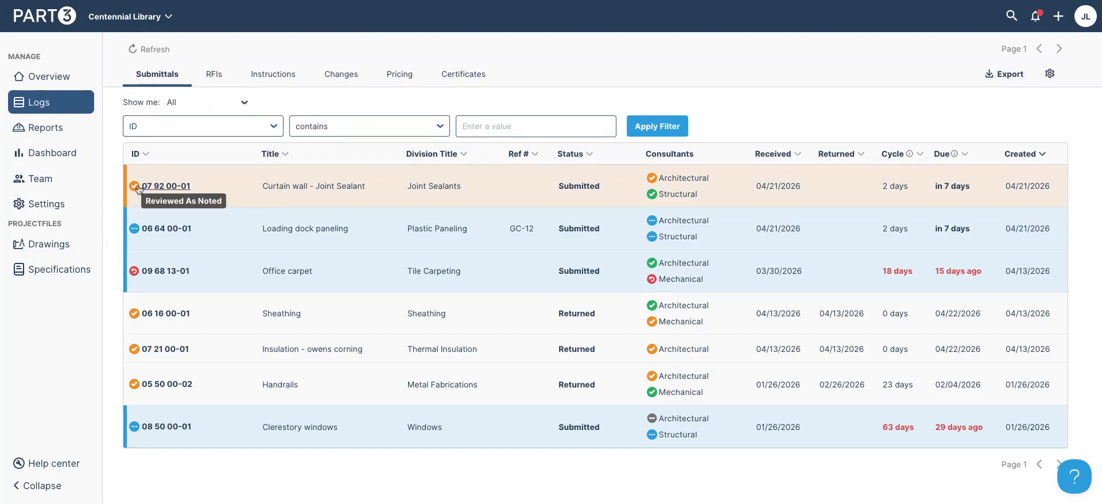
mouse_move(138, 230)
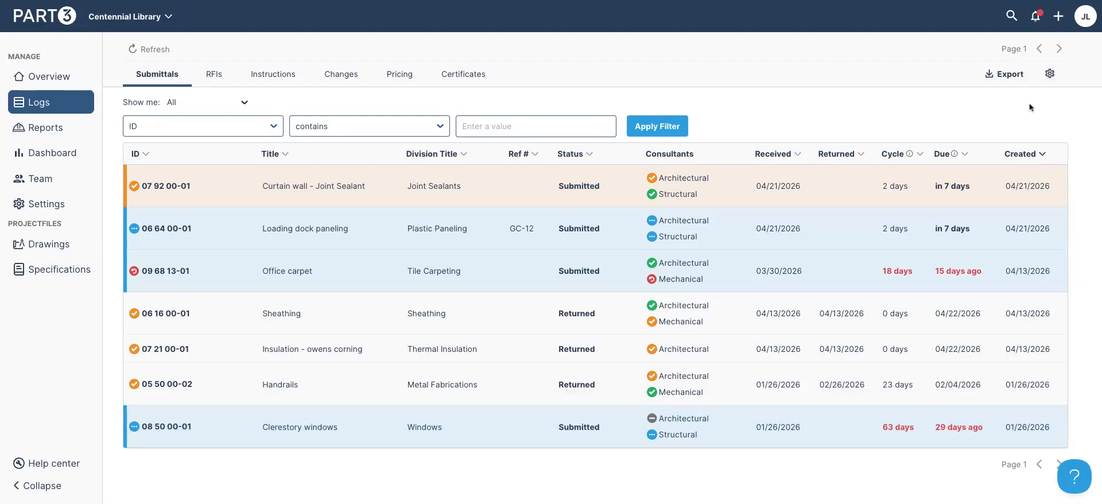
left_click(1087, 19)
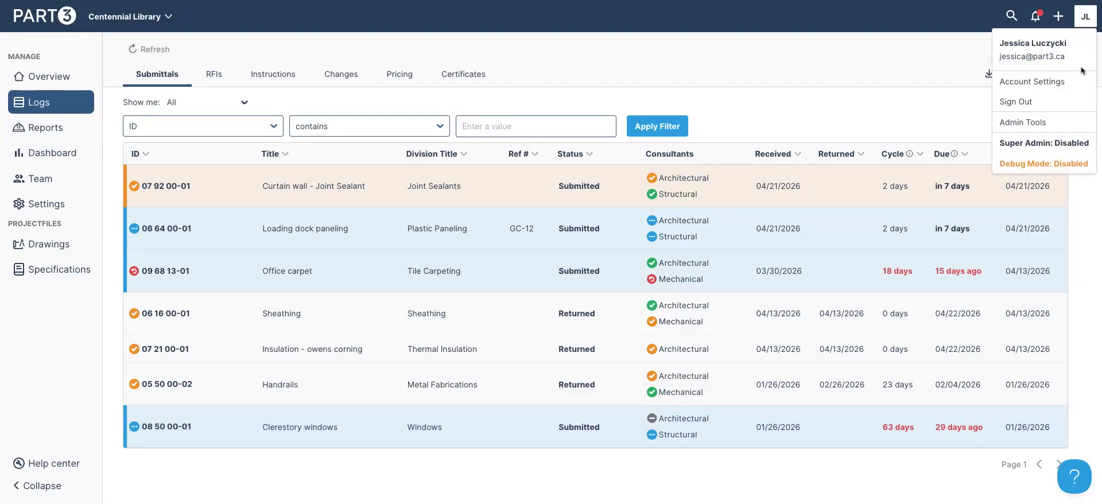
Start a new dynamic stamp in Account Settings using the Wide stamp.png image
left_click(1031, 82)
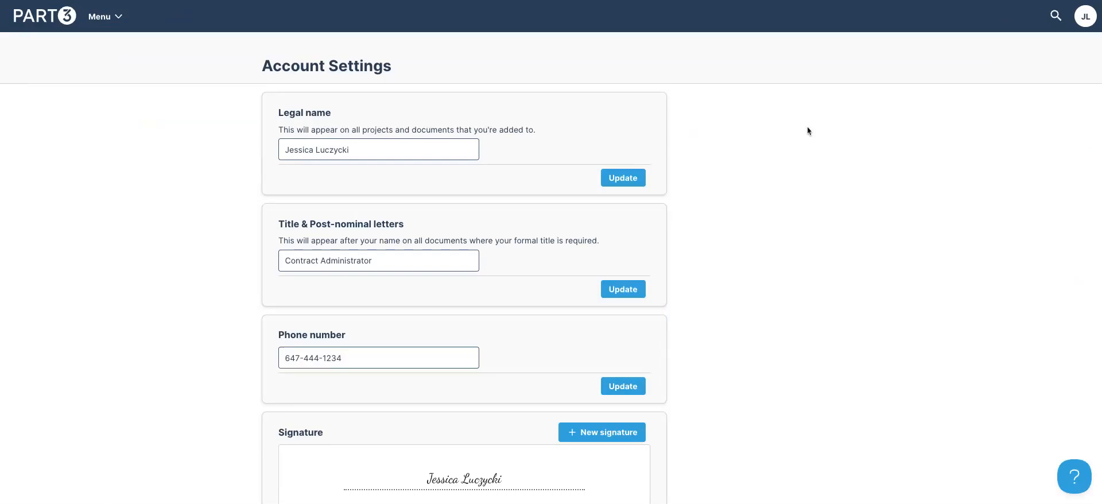
scroll(807, 131, "down", 8)
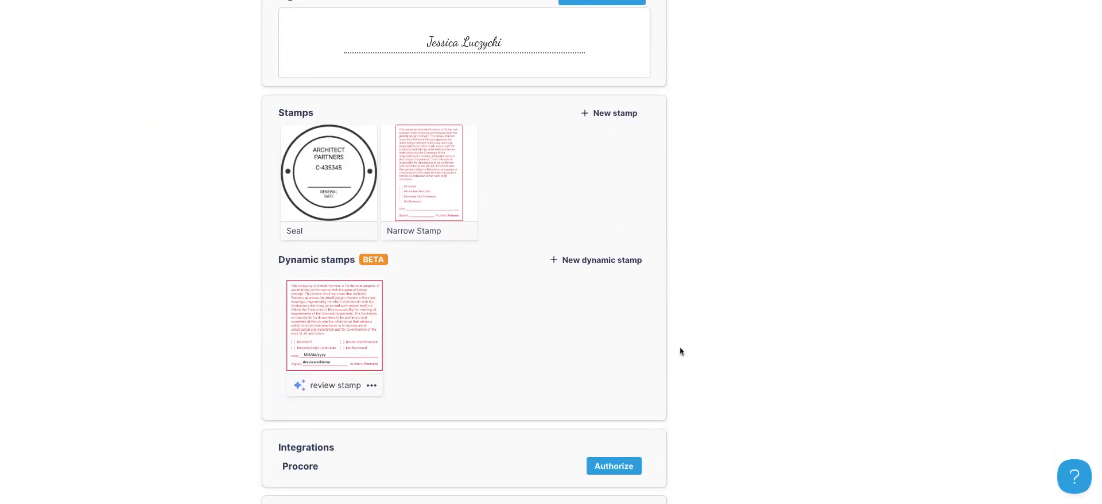
left_click(598, 265)
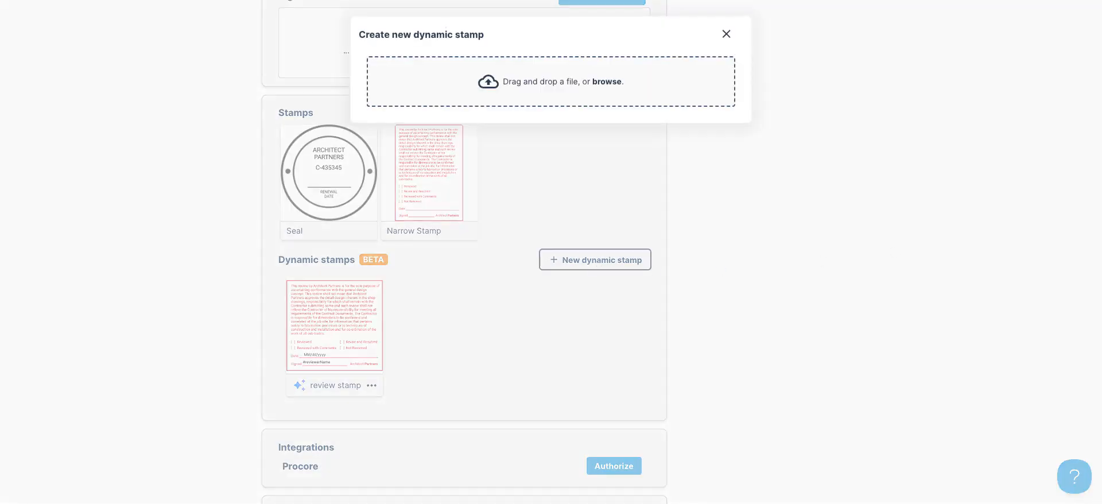
left_click_drag(758, 143, 683, 86)
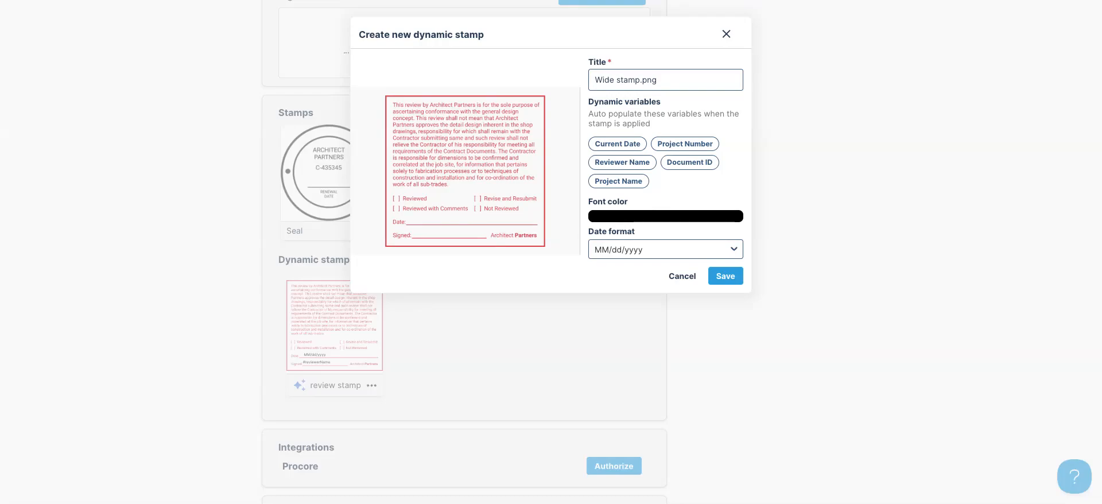
Place Reviewer Name and Current Date fields on the stamp, set red font color, and save
left_click(623, 162)
left_click_drag(492, 173, 440, 232)
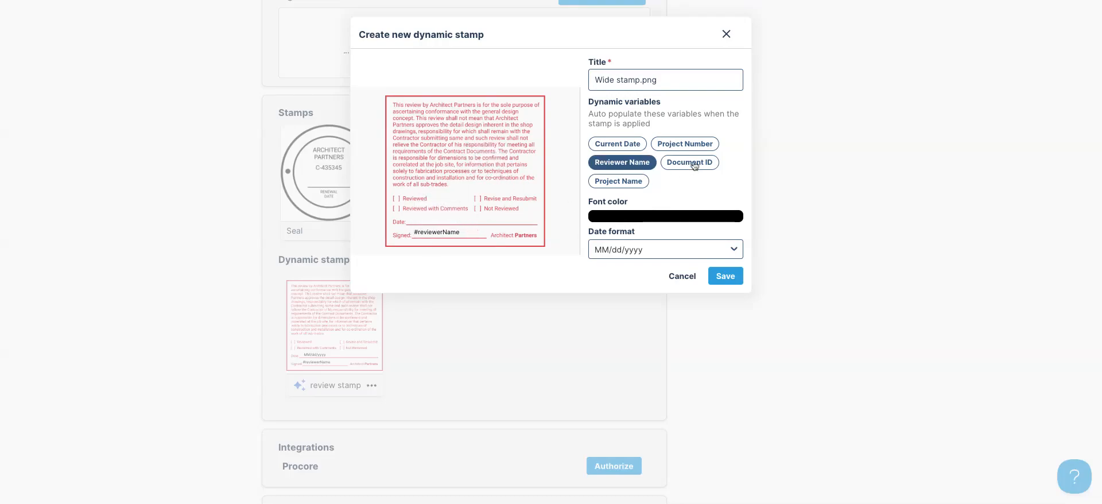
left_click(642, 147)
left_click_drag(492, 173, 443, 219)
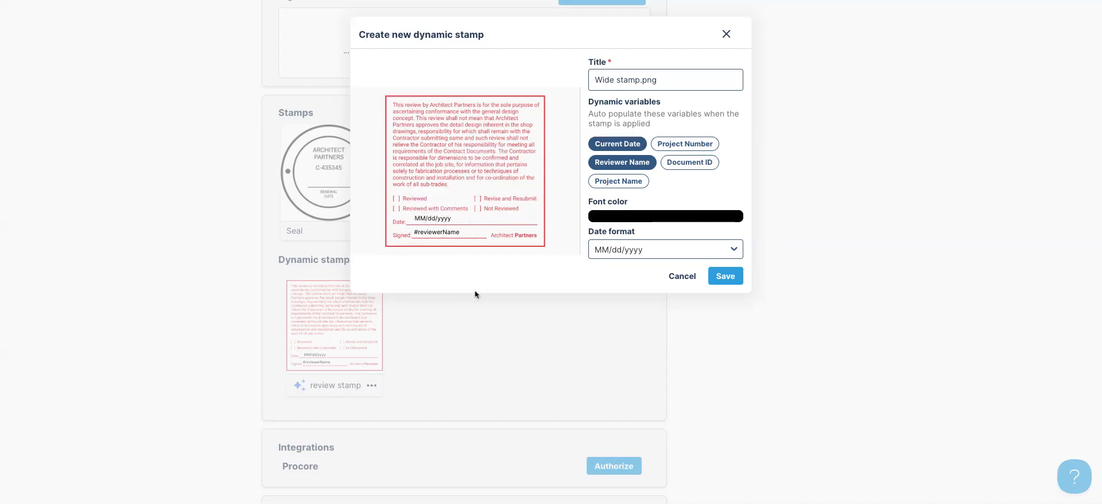
left_click(656, 222)
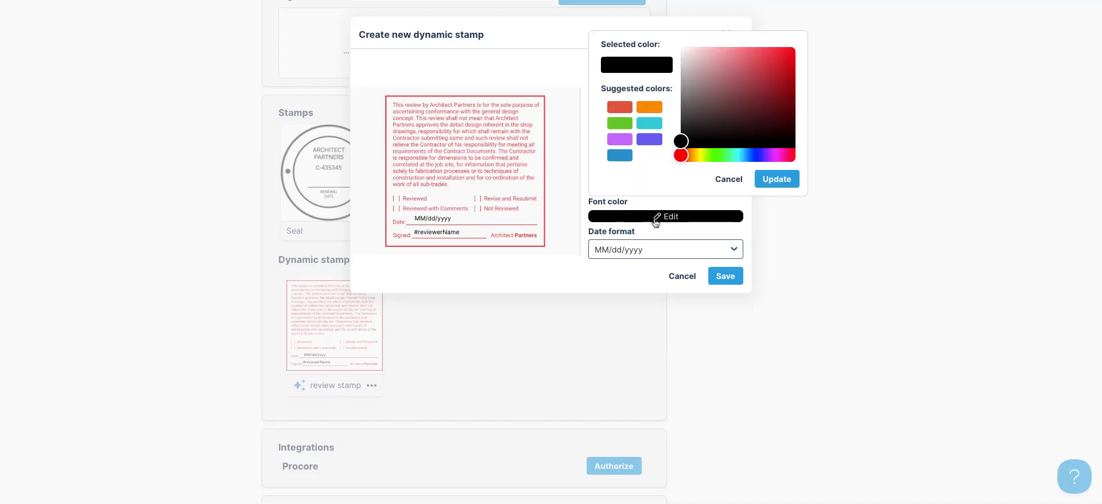
left_click(620, 107)
left_click(786, 182)
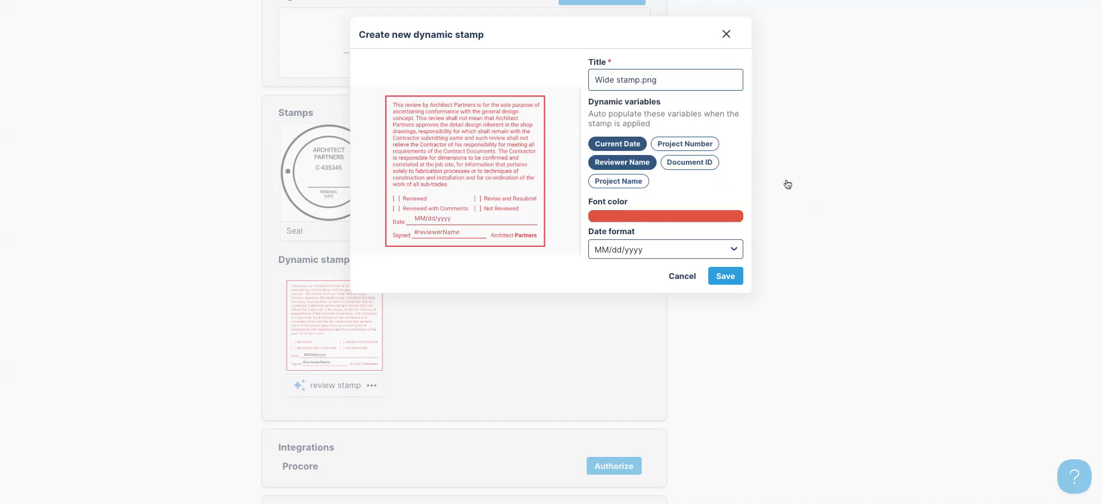
left_click(726, 277)
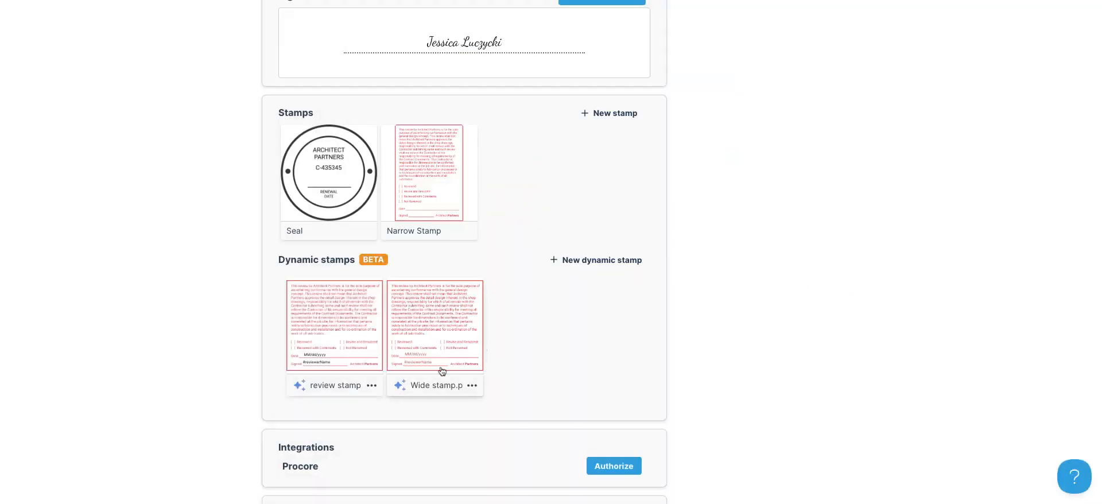
Choose Submittal from the header's + menu to open the Create a new Submittal form
scroll(881, 325, "up", 8)
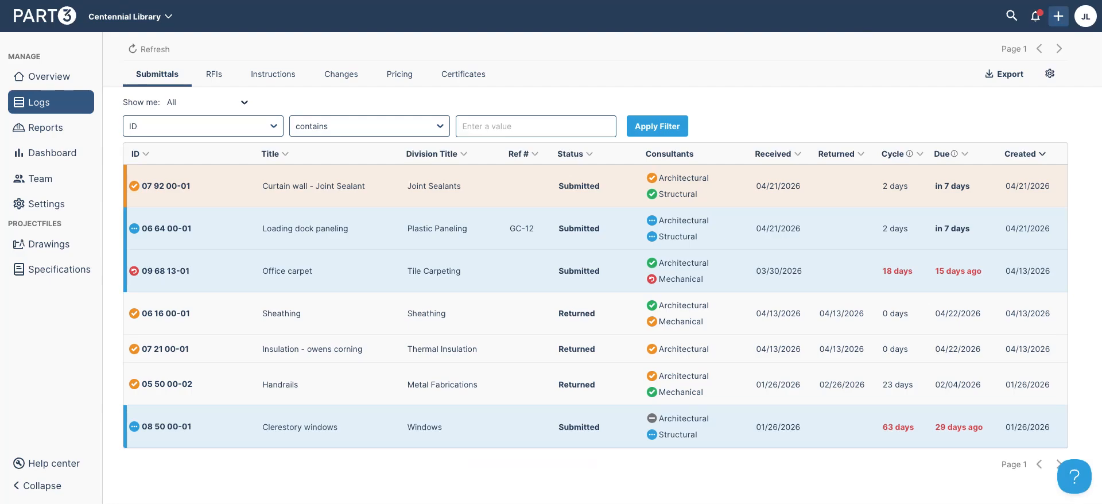
left_click(1058, 16)
left_click(1010, 181)
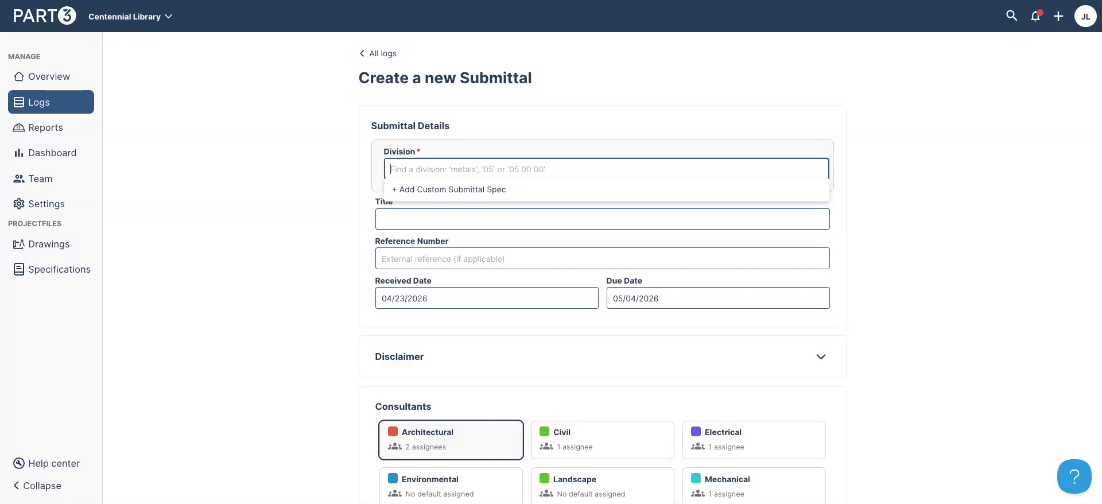
Create submittal 07 92 00 'Joint Sealant', reference GC12, with Structural added as reviewer
type("07 92 0")
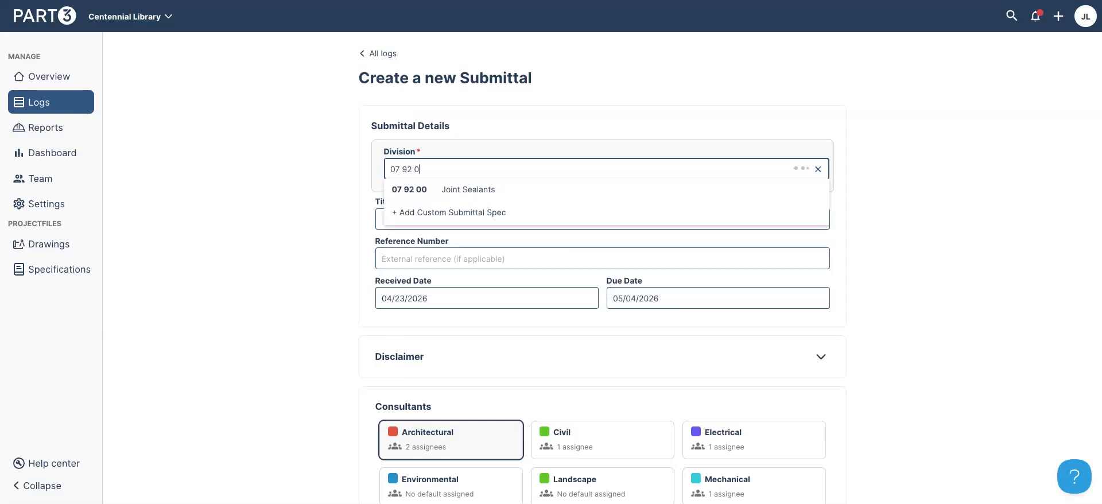
type("0")
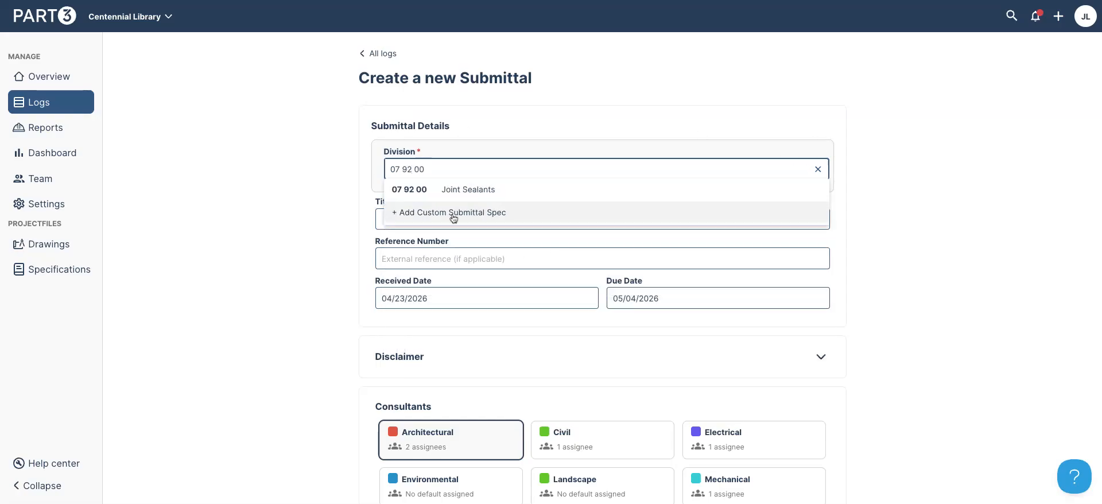
left_click(457, 194)
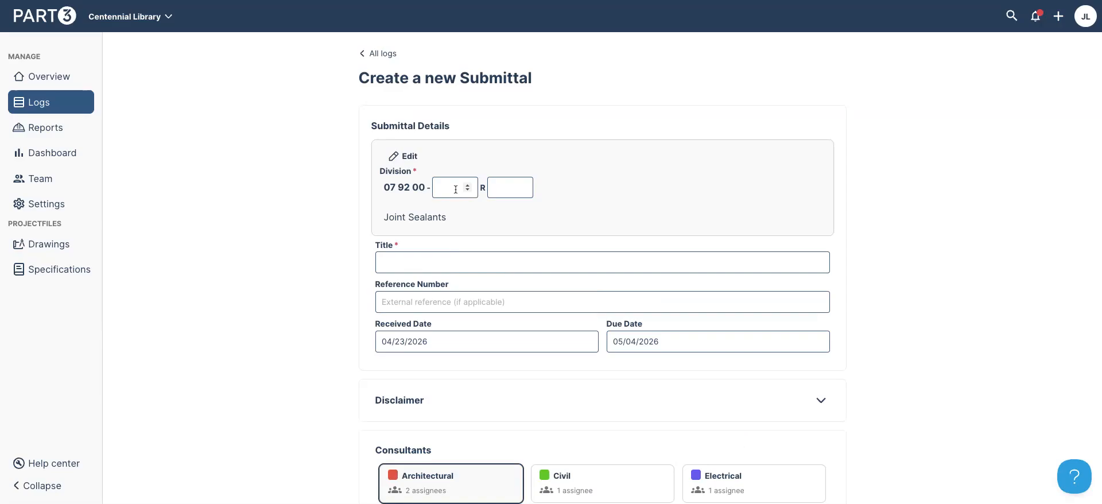
left_click(472, 261)
type("Joint Sealant")
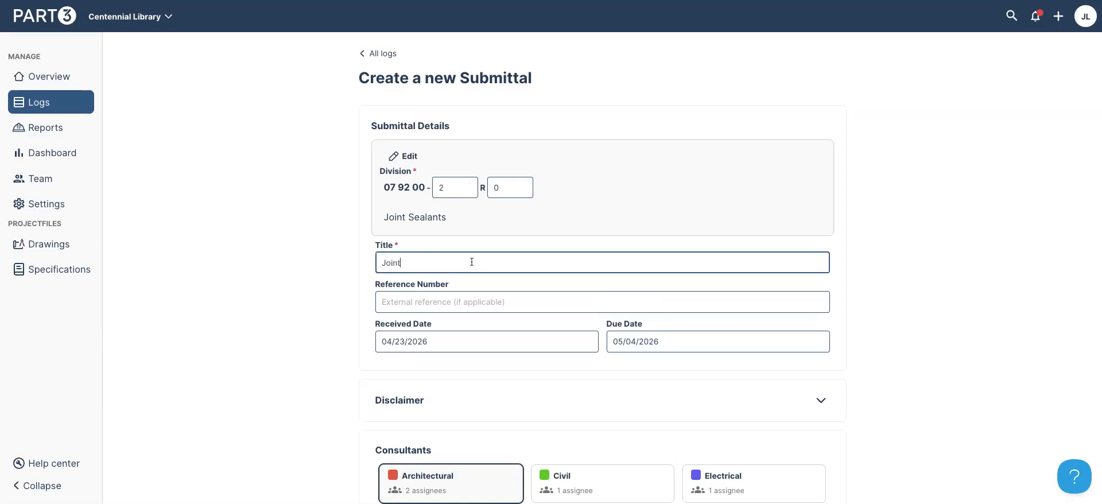
left_click(431, 297)
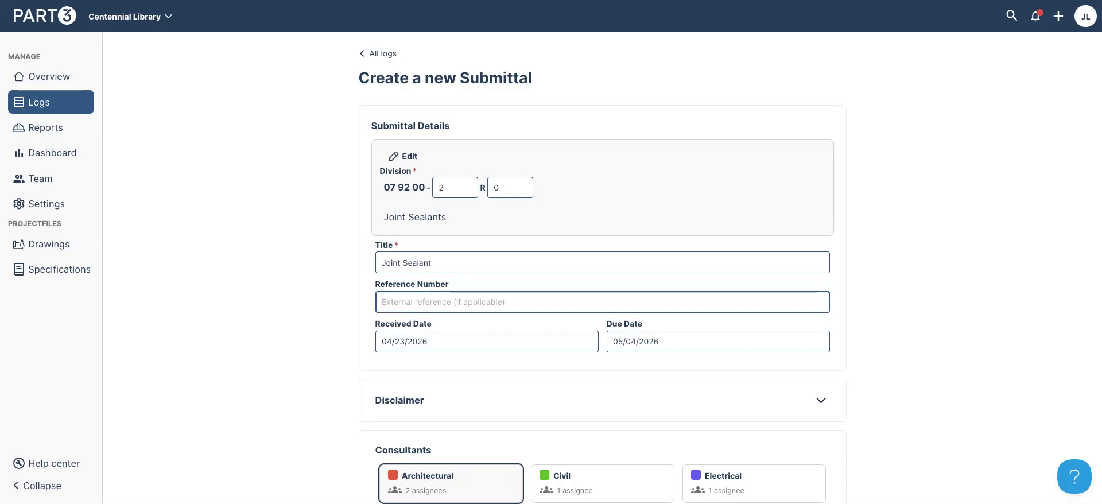
type("GC12")
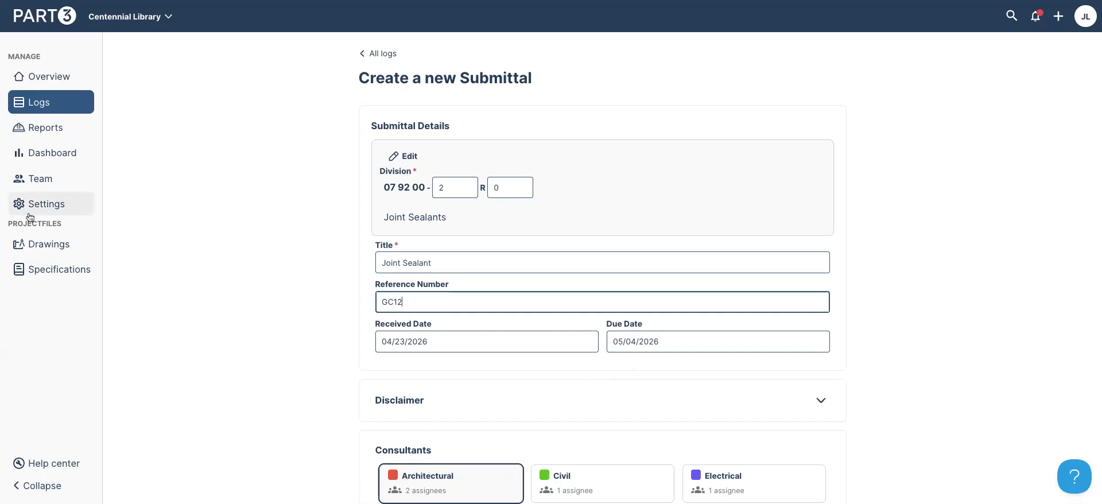
scroll(917, 309, "down", 3)
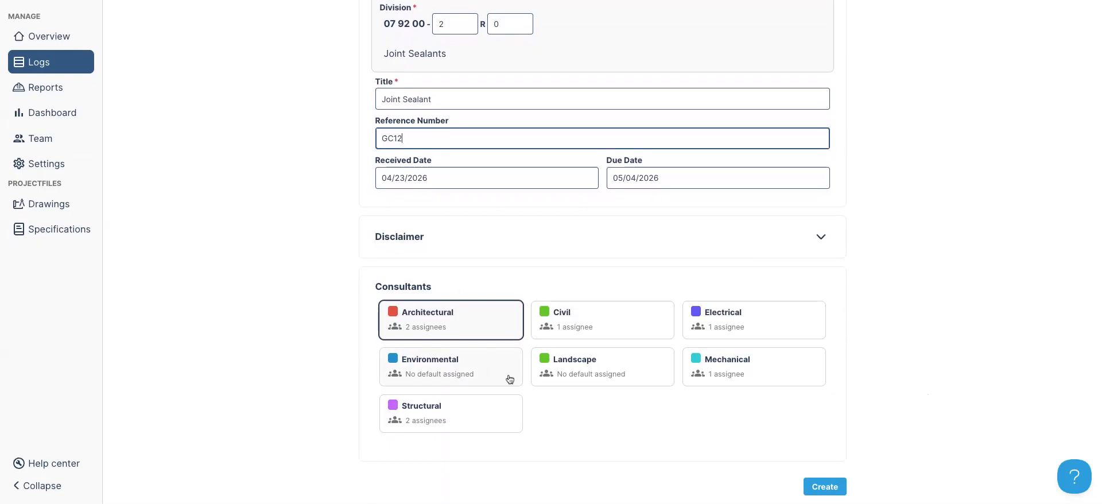
left_click(440, 410)
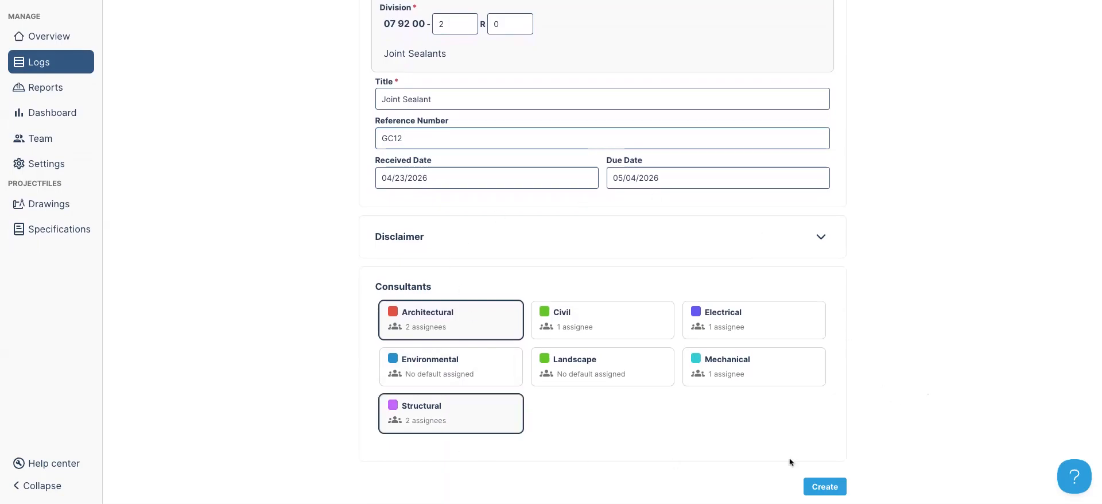
left_click(825, 487)
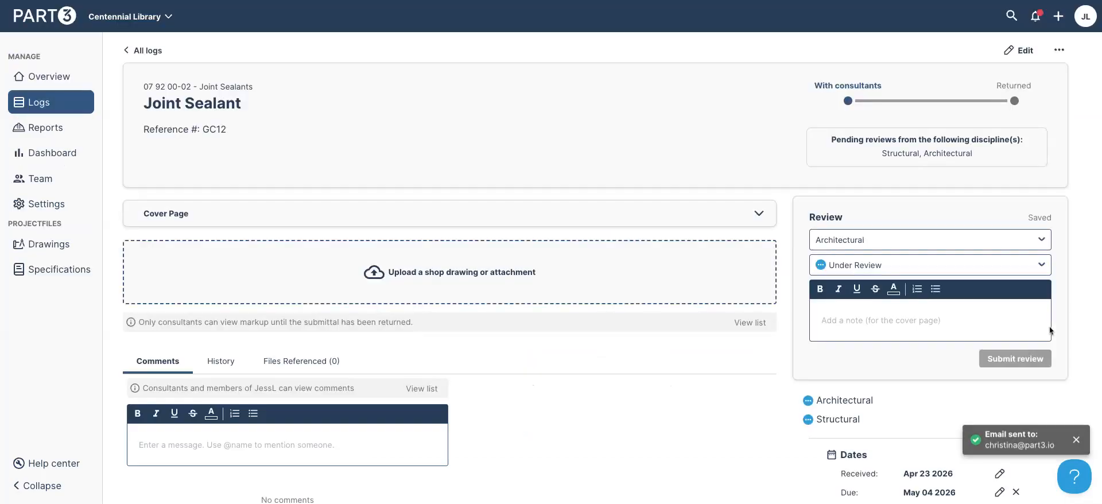
Upload the two 07 92 00 PDFs and open the DowCorning 795 Silicone sheet for review
scroll(931, 380, "down", 1)
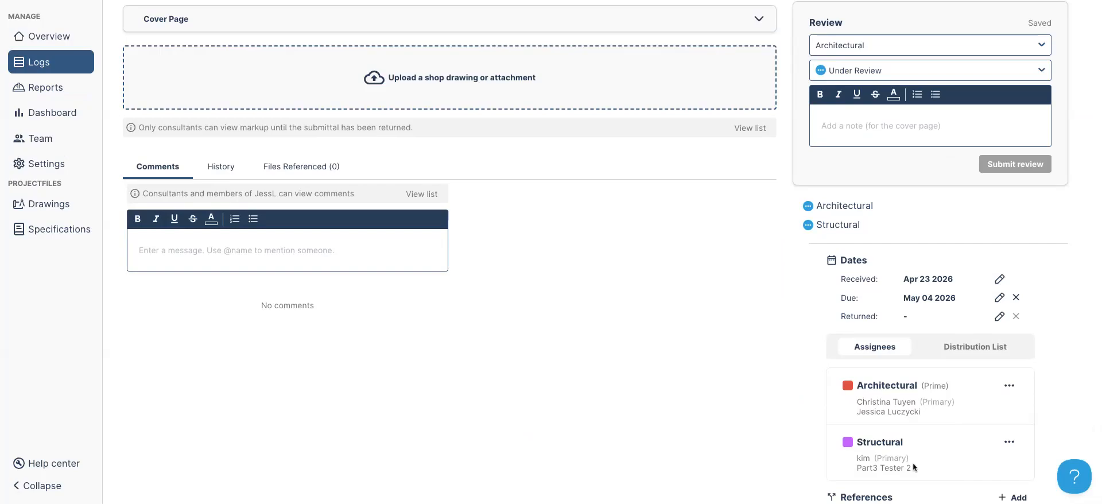
scroll(913, 463, "up", 3)
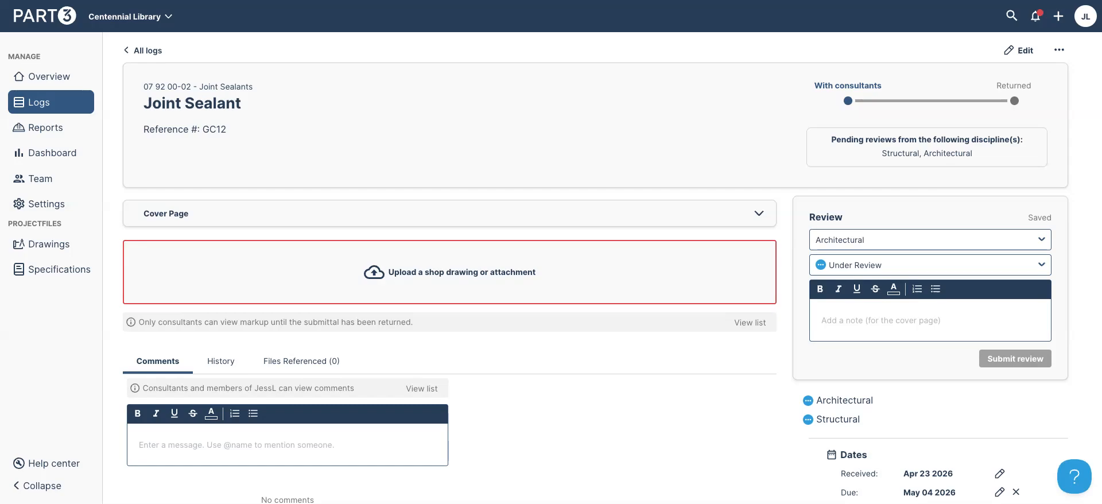
left_click(884, 339)
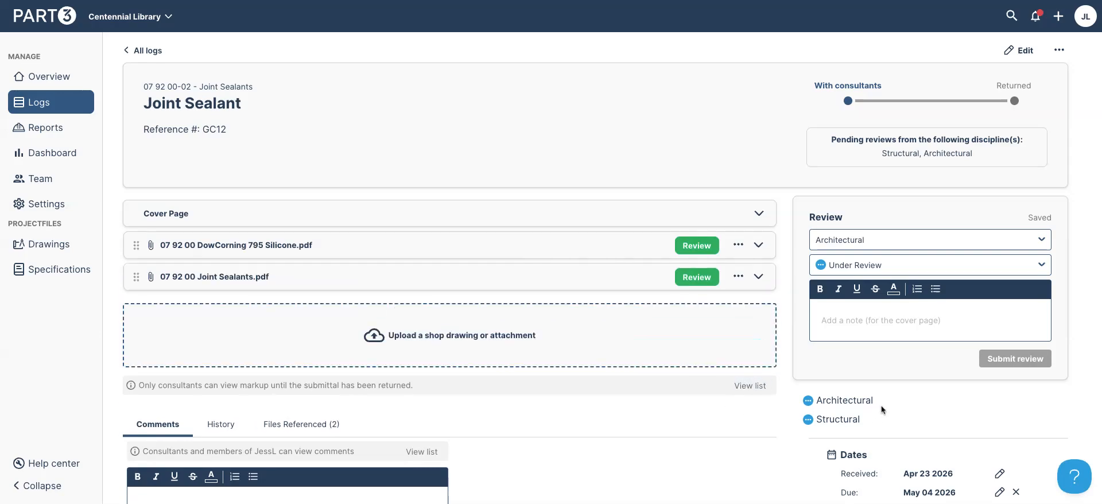
scroll(881, 406, "down", 1)
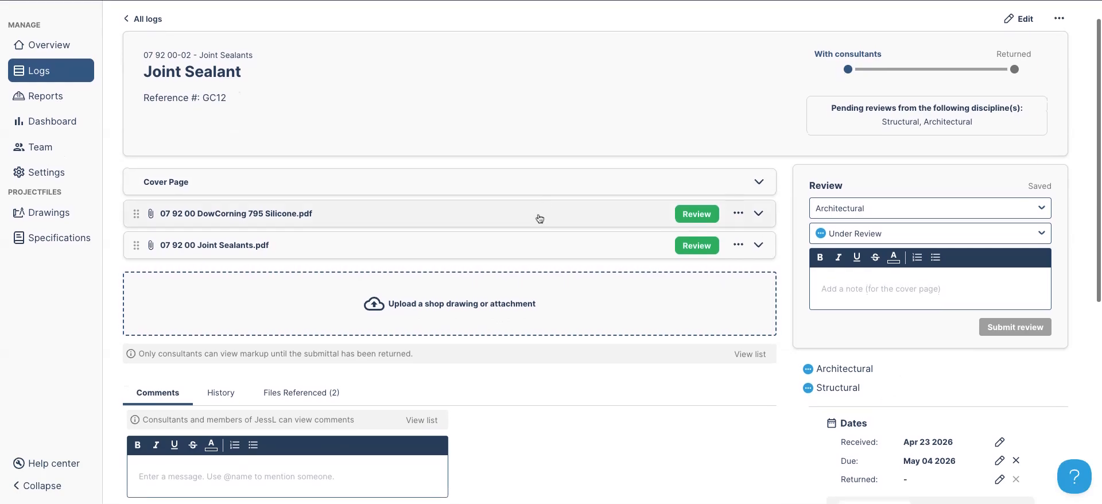
left_click(706, 214)
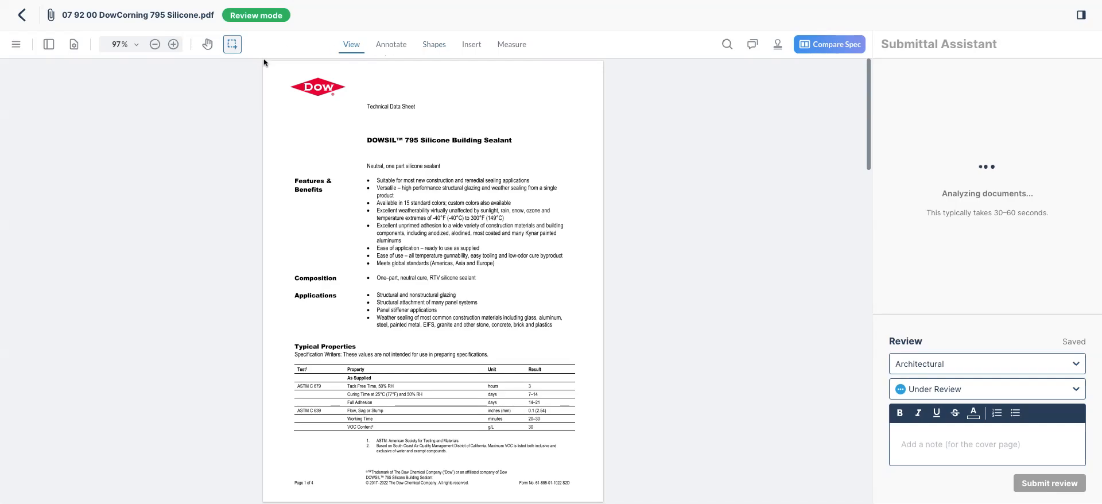
Switch to the newer document viewer and review the Samples finding details
left_click(10, 44)
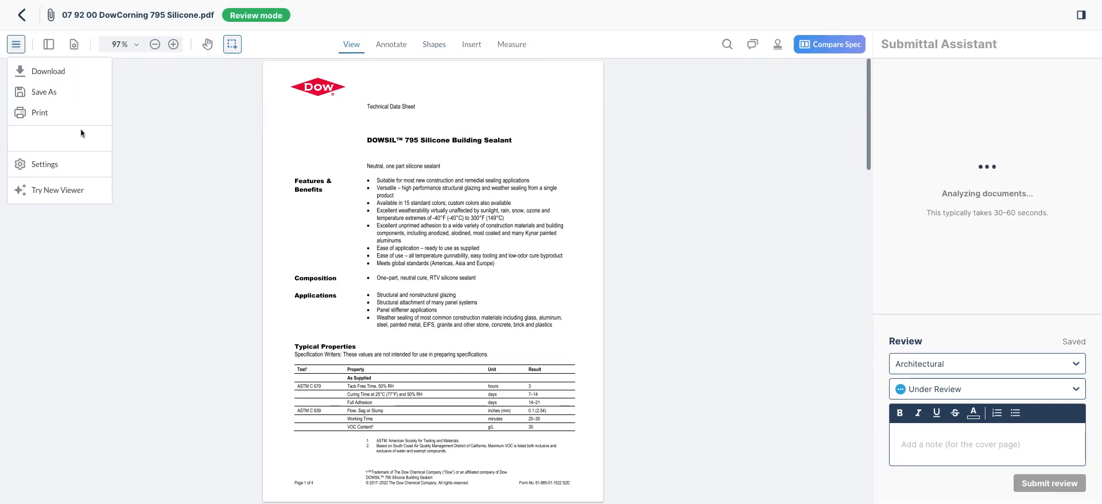
left_click(63, 193)
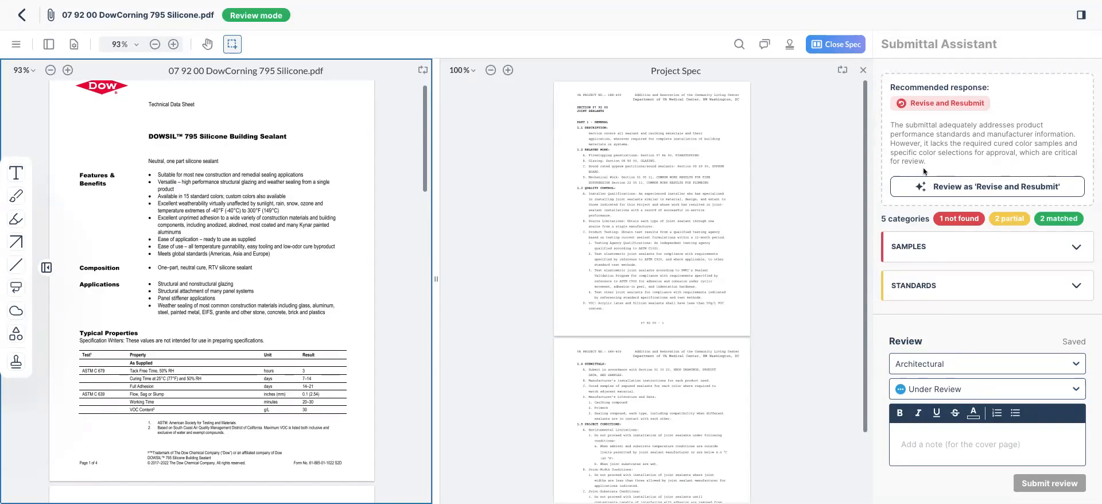
left_click(1056, 248)
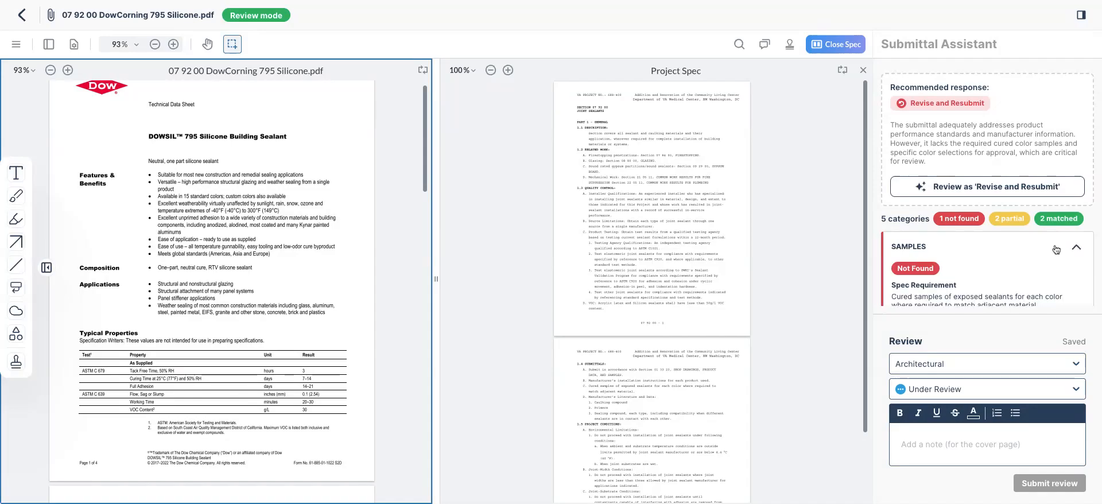
scroll(1056, 244, "down", 2)
scroll(1055, 247, "down", 1)
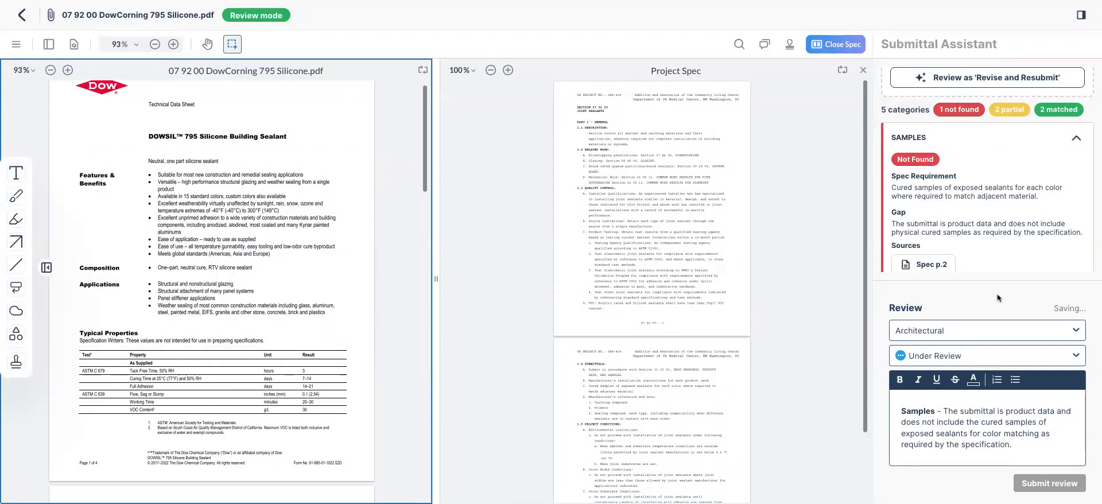
left_click(990, 139)
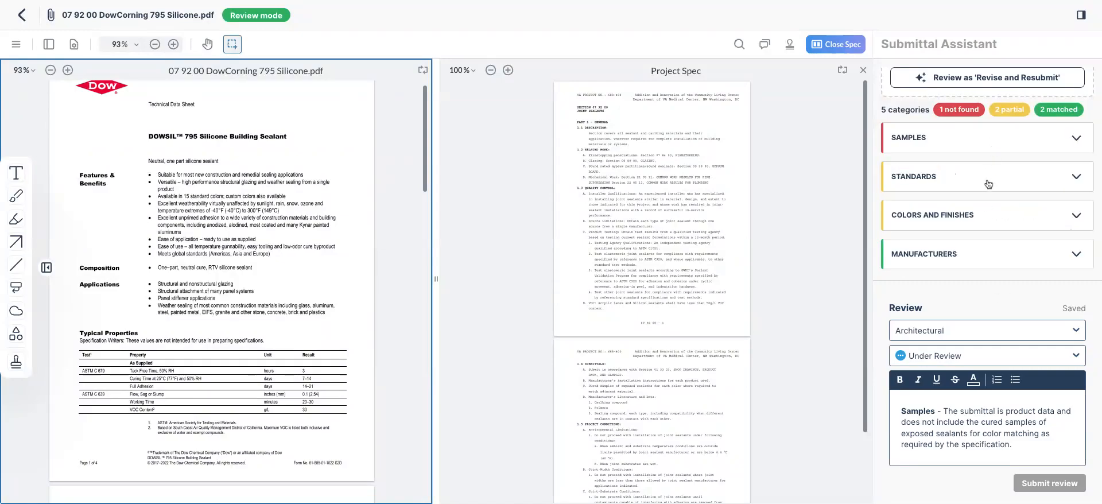
scroll(993, 189, "down", 1)
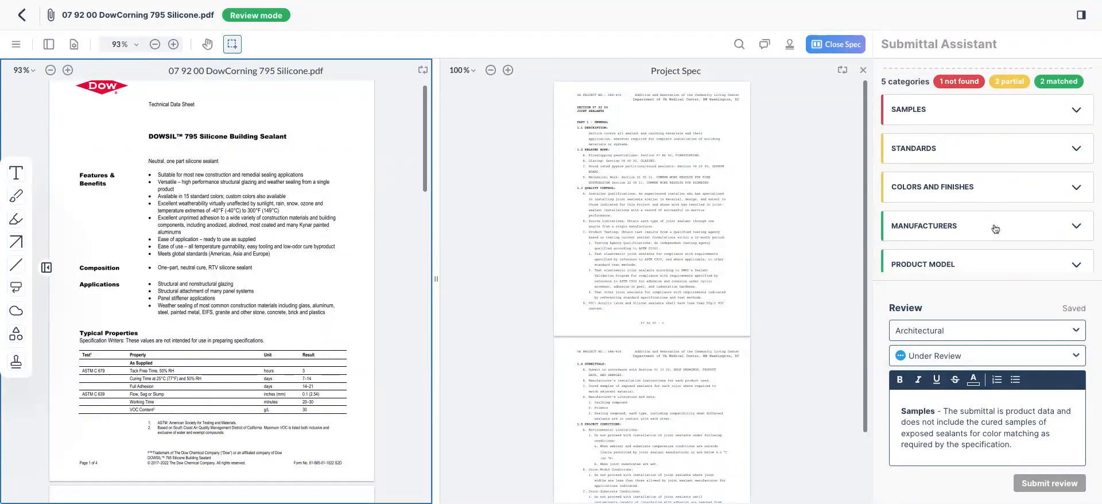
Check the Manufacturers finding and its spec source, then the Colors and Finishes finding
left_click(997, 230)
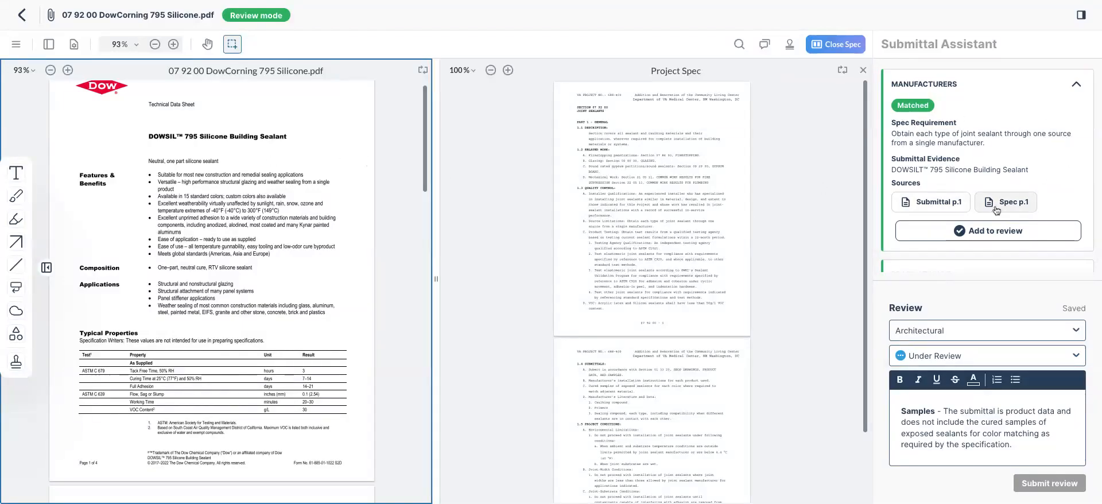
left_click(1014, 208)
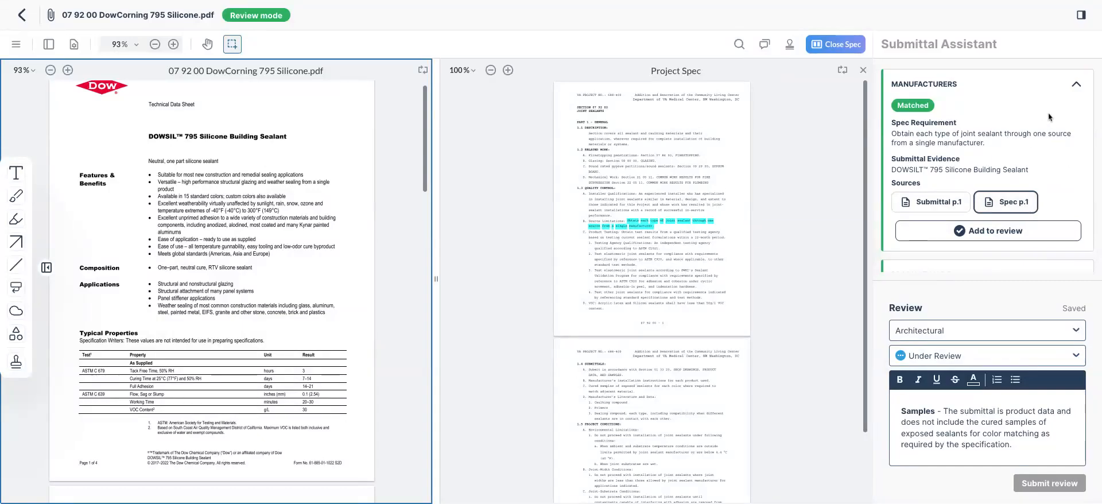
left_click(1077, 84)
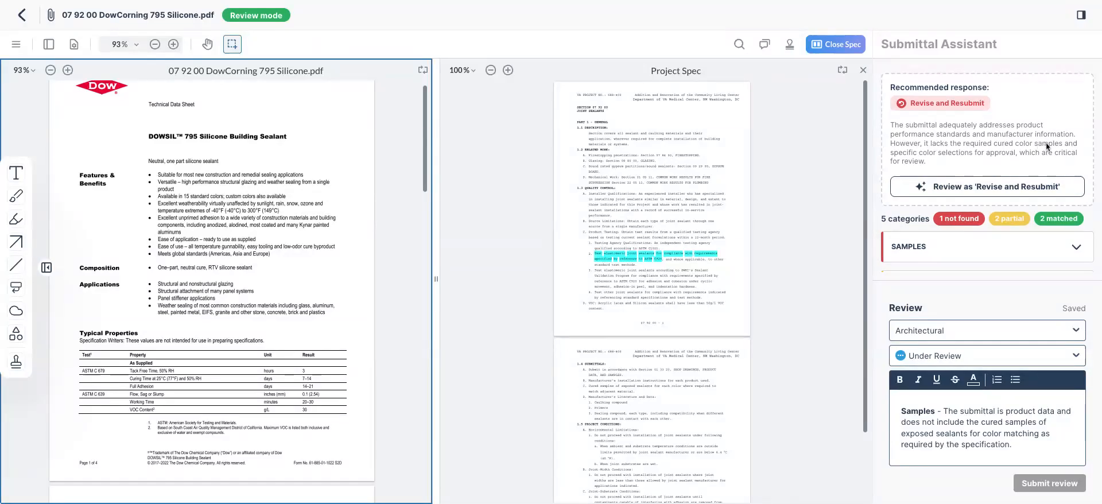
scroll(1047, 142, "down", 3)
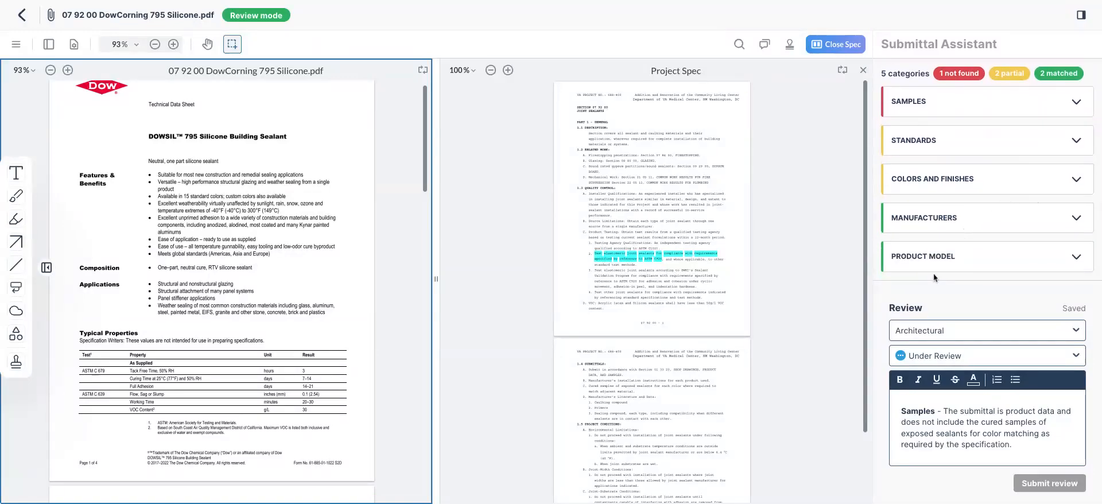
left_click(1001, 189)
scroll(1011, 188, "down", 3)
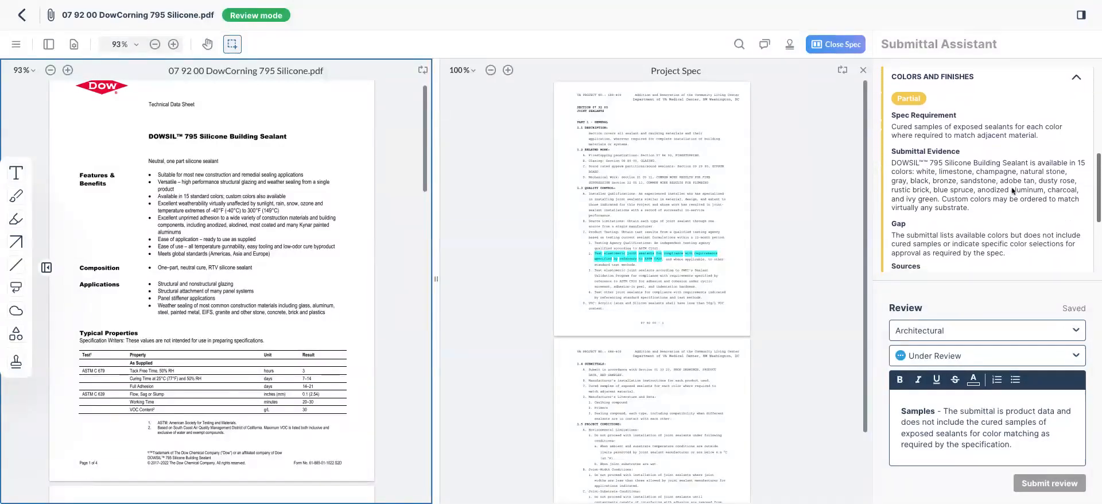
left_click(990, 98)
Inspect the Standards finding's cited page and spec passage, then set status Reviewed as Noted
left_click(993, 149)
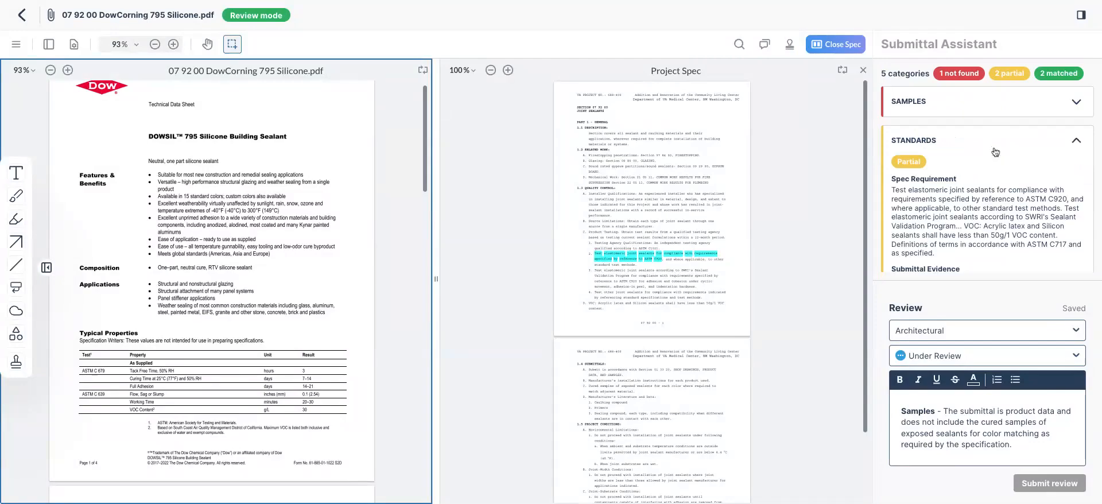
scroll(1000, 162, "down", 4)
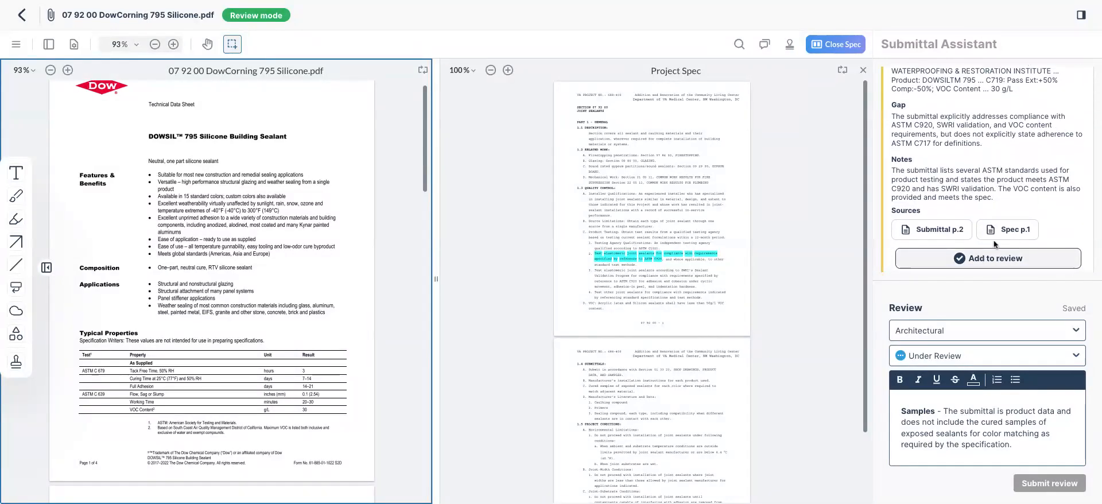
left_click_drag(993, 147, 892, 118)
left_click(947, 164)
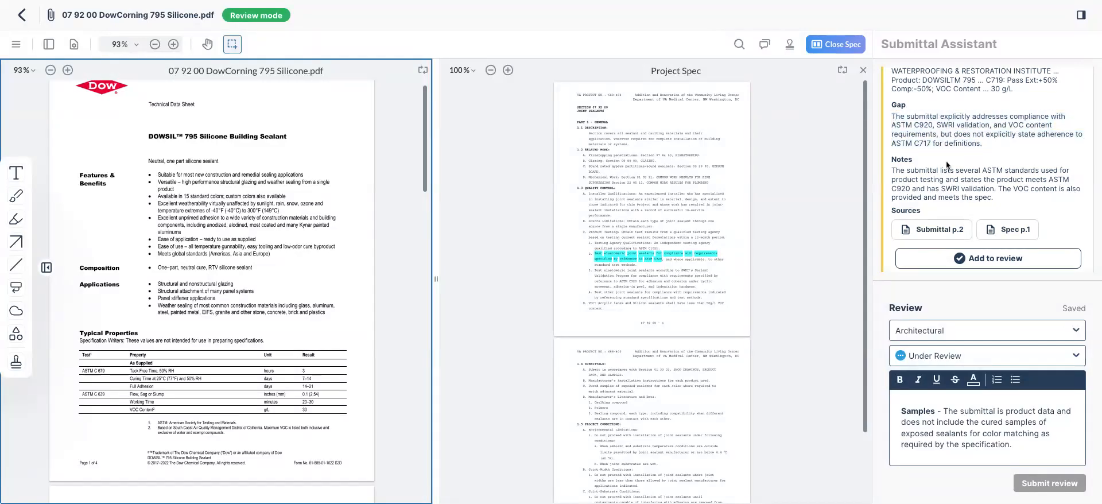
left_click(951, 236)
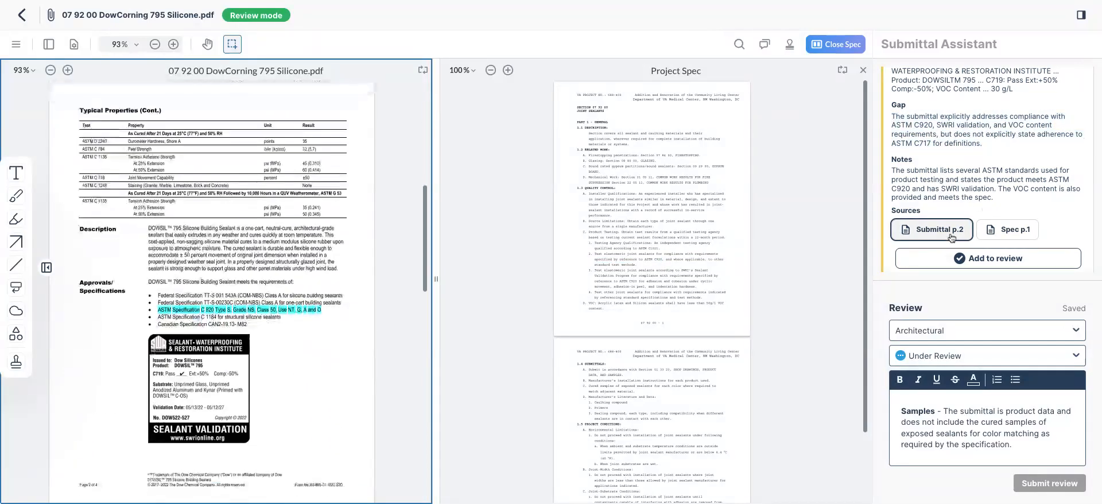
left_click(1001, 235)
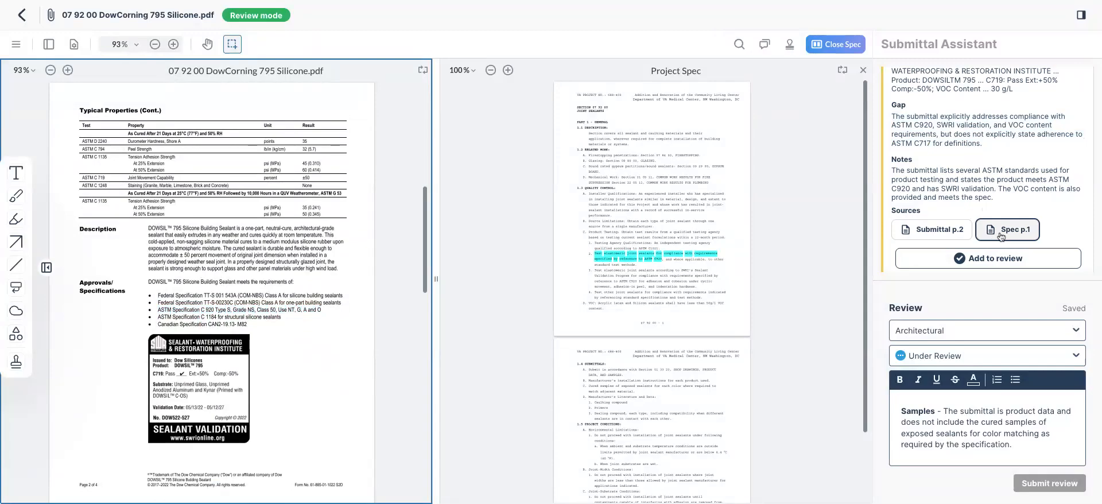
left_click(1022, 359)
left_click(966, 289)
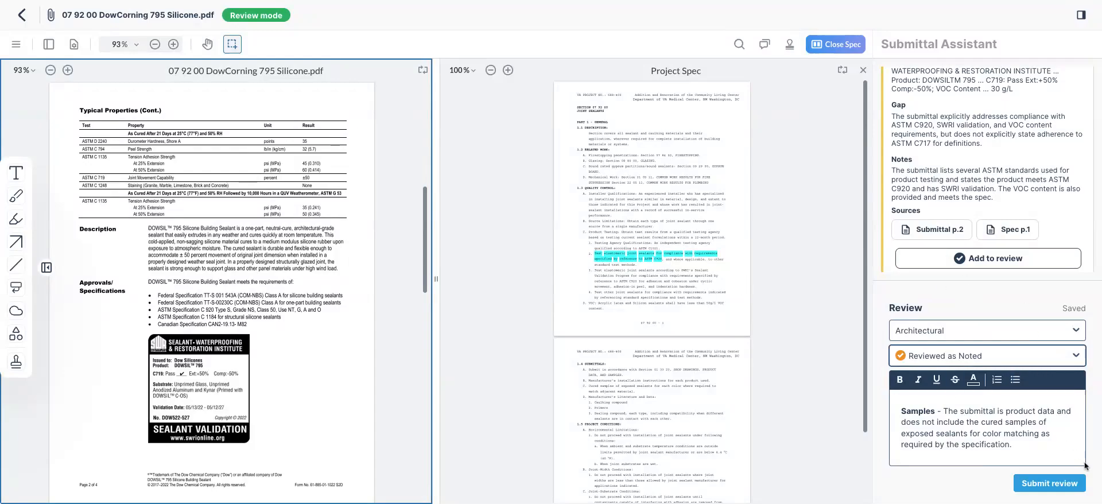
Submit the Reviewed as Noted architectural review and bring up the stamp choices
left_click(1051, 484)
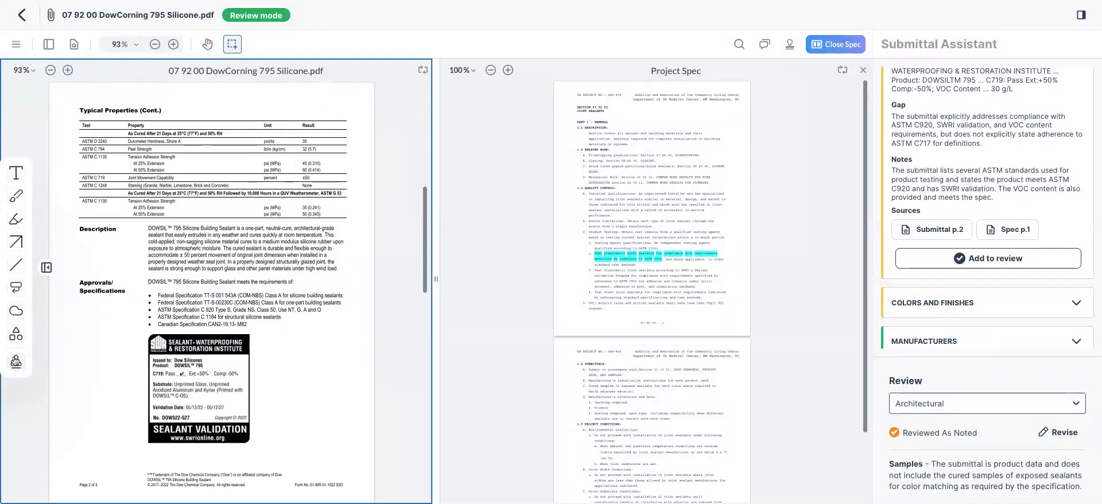
left_click(16, 362)
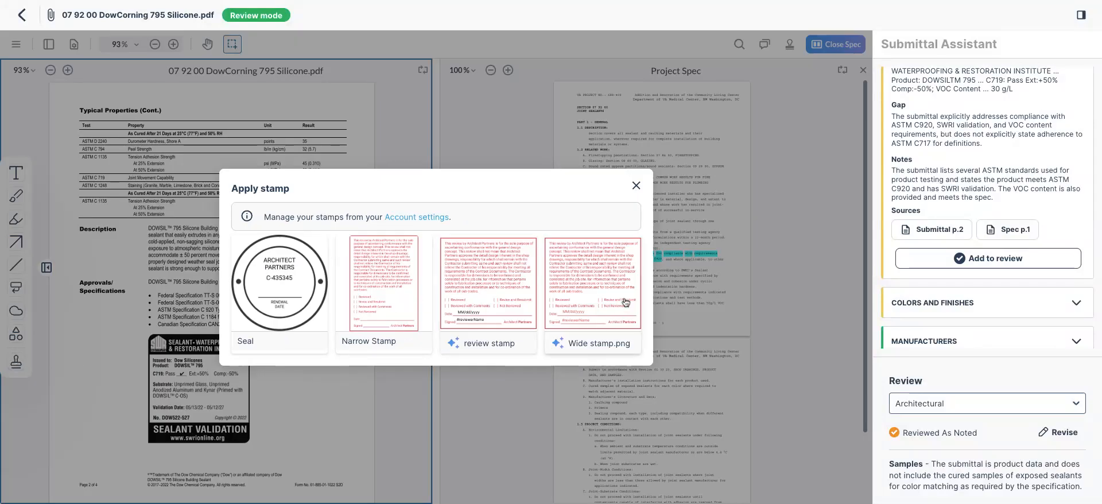
Place a Reviewed with Comments review stamp on page 2, resized beside the approvals section
left_click(479, 278)
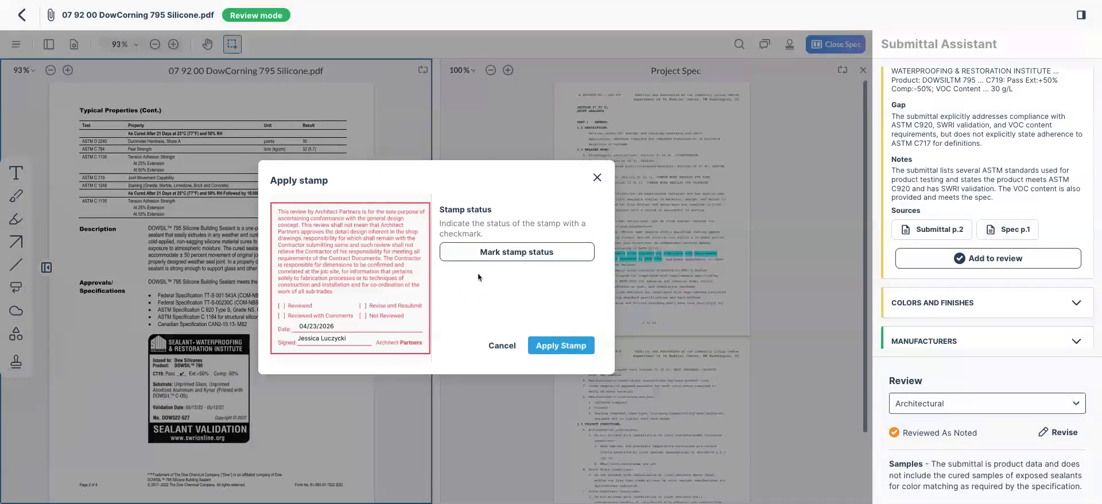
left_click(475, 252)
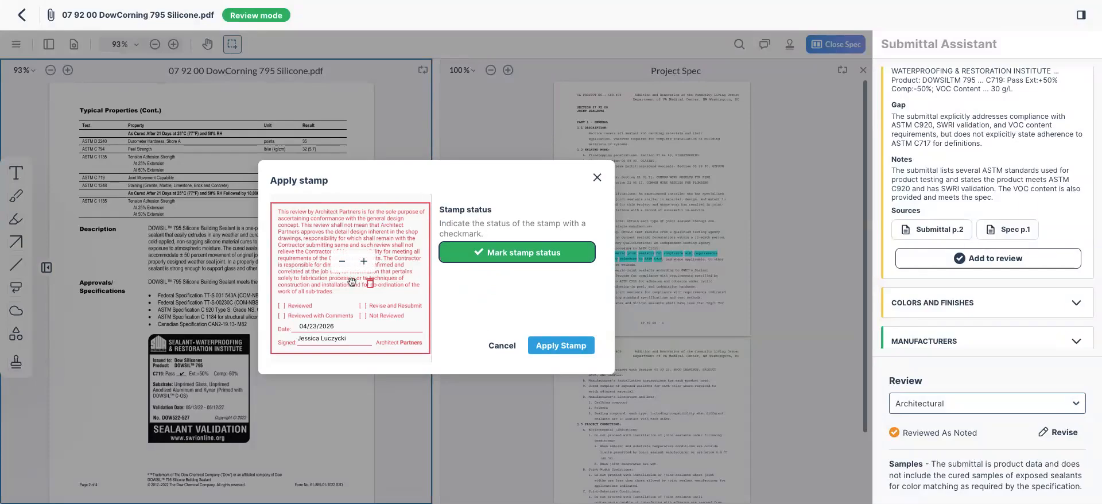
left_click(285, 316)
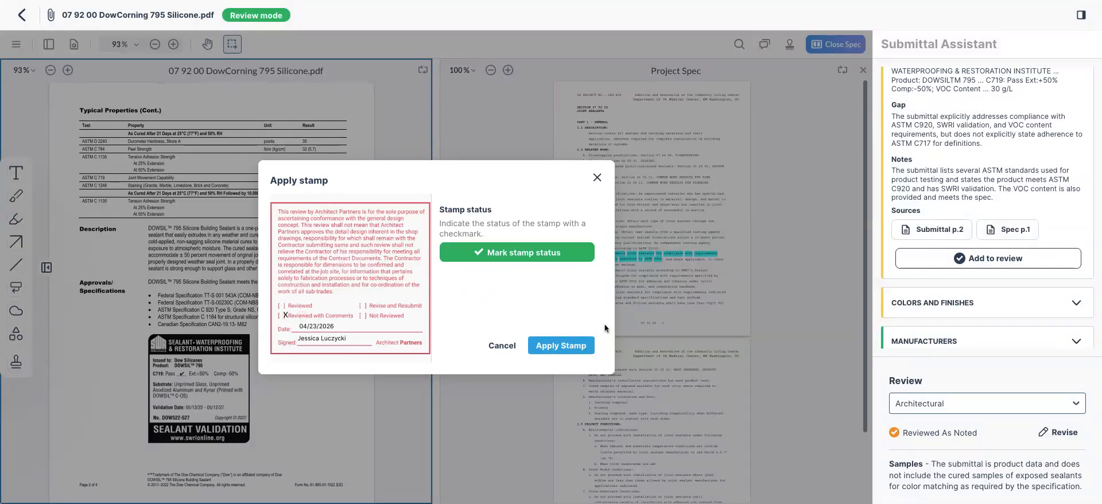
left_click(561, 345)
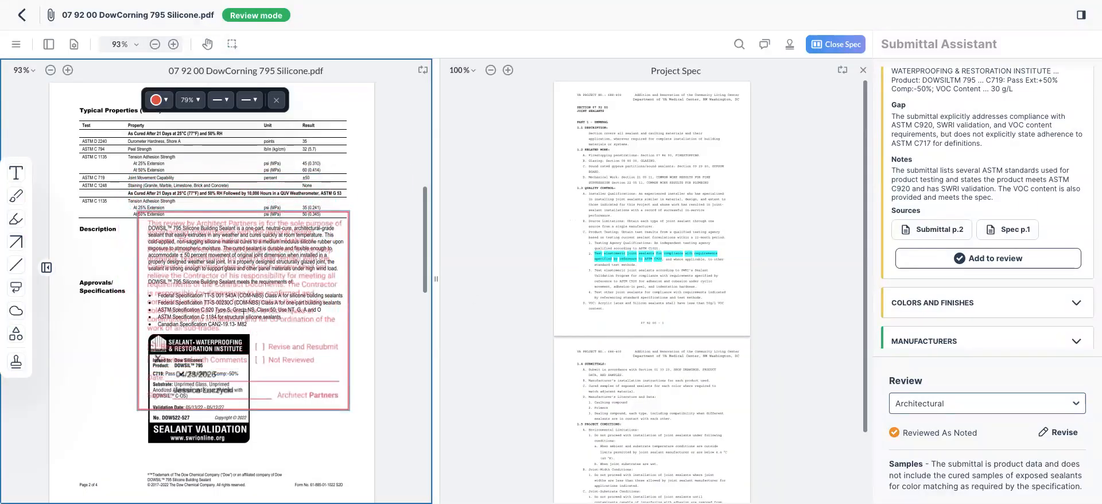
left_click(244, 310)
left_click(165, 220)
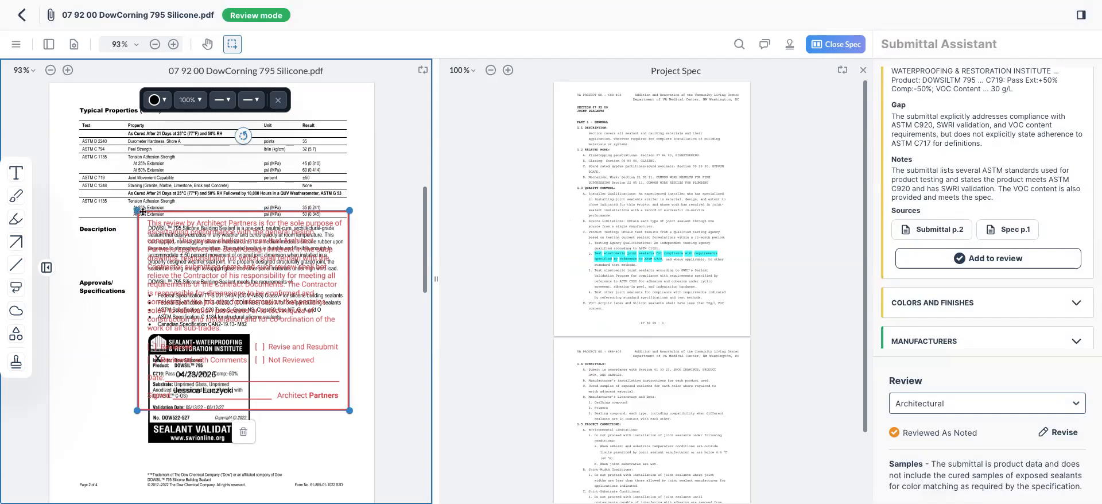
left_click_drag(136, 210, 265, 345)
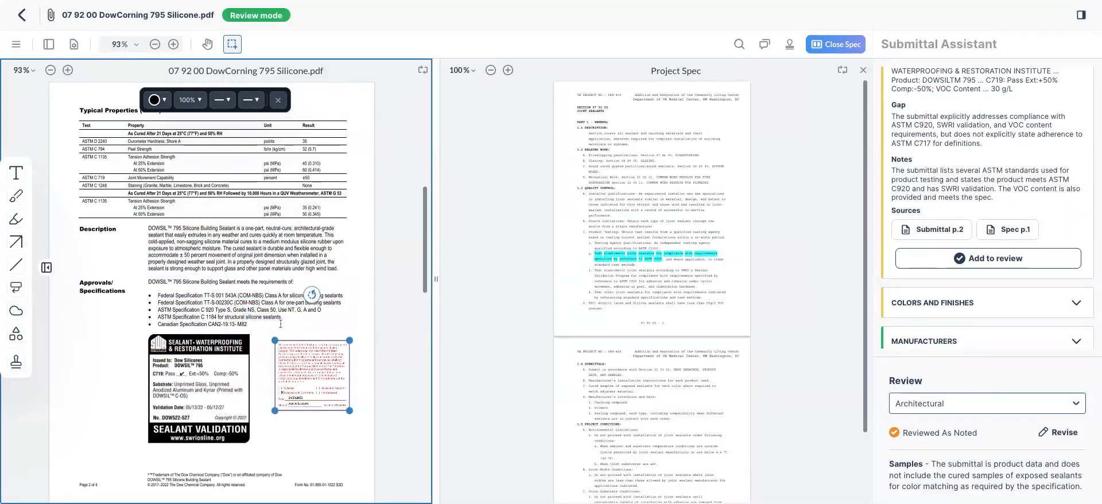
left_click(377, 318)
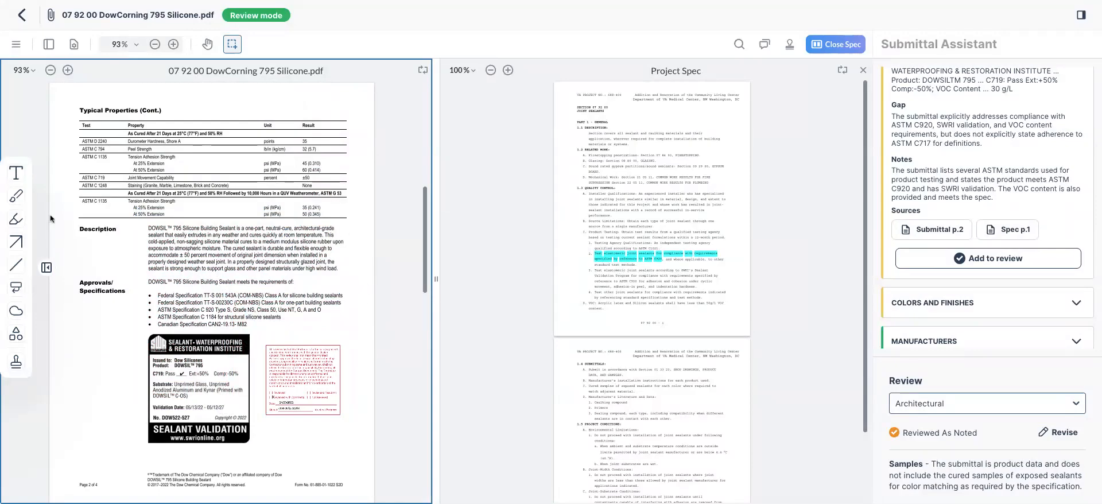
Draw a red arrow toward the Staining row, add a revision cloud, and exit review mode
left_click(16, 241)
left_click_drag(82, 246, 213, 185)
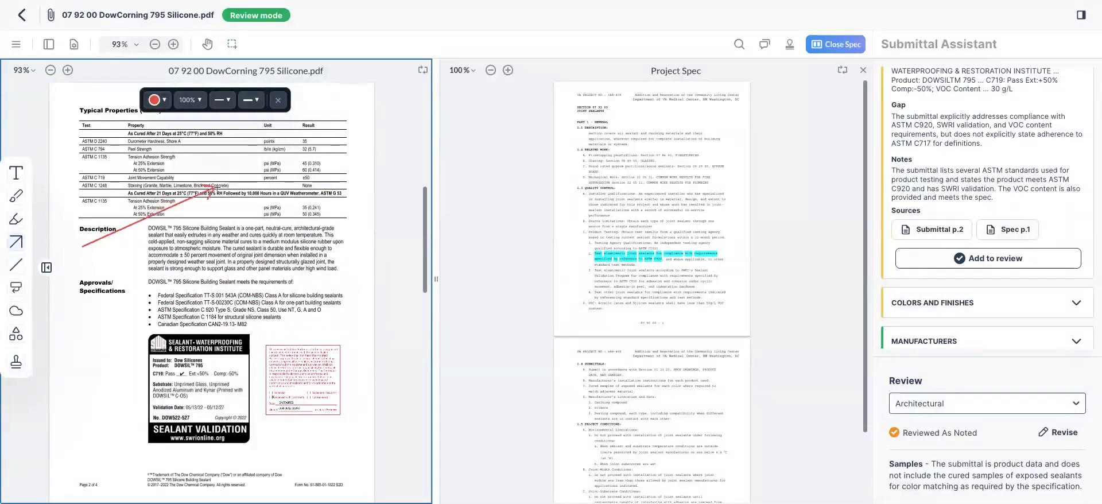
left_click(14, 313)
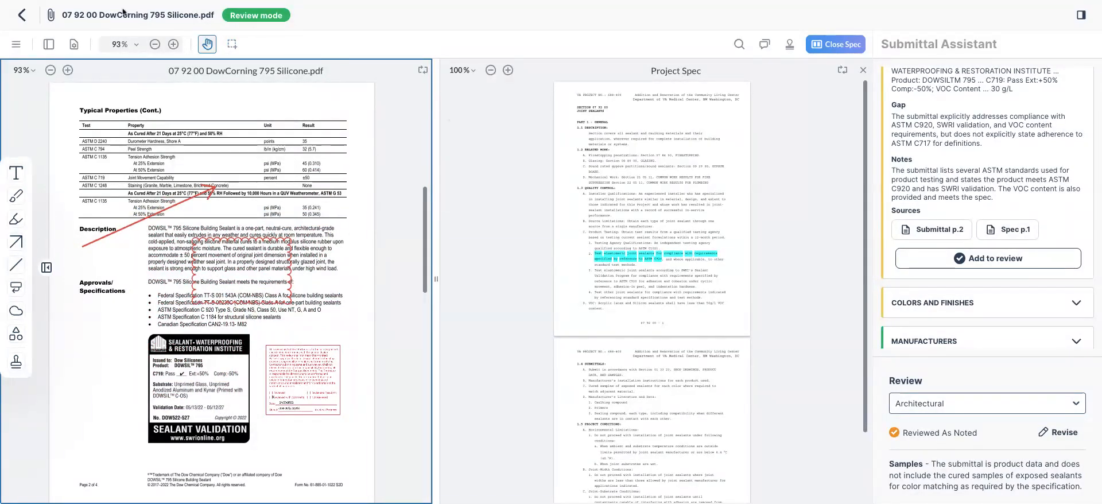
left_click(20, 17)
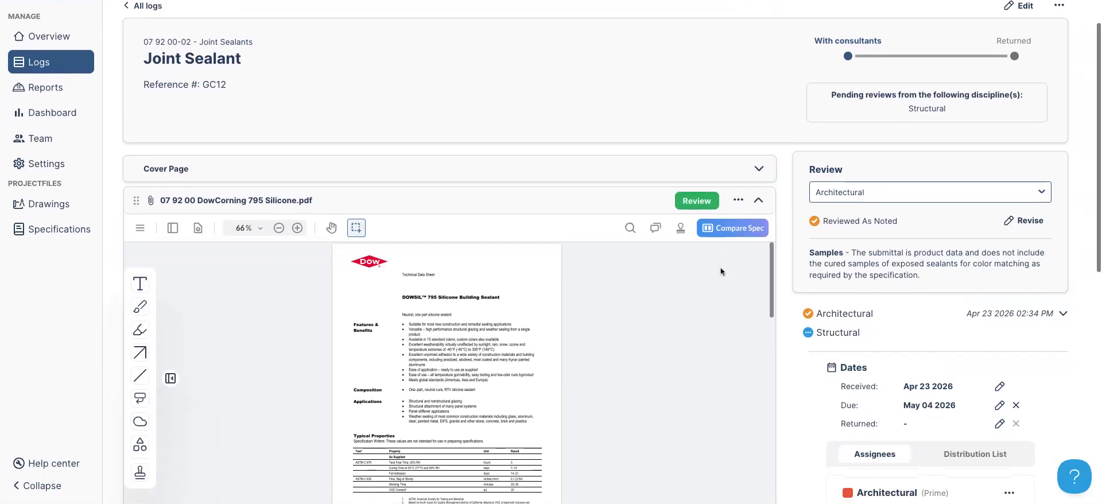
scroll(698, 271, "down", 10)
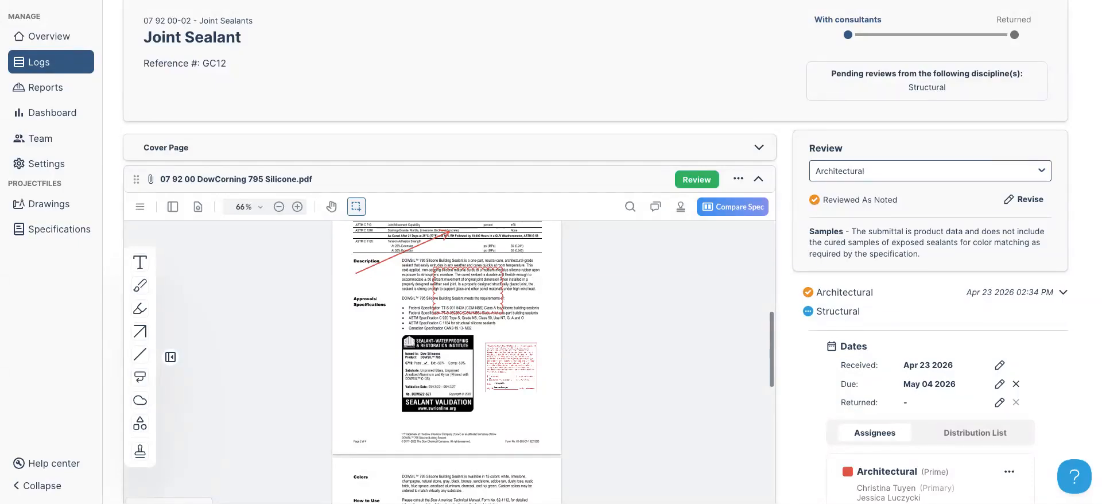
scroll(714, 333, "up", 5)
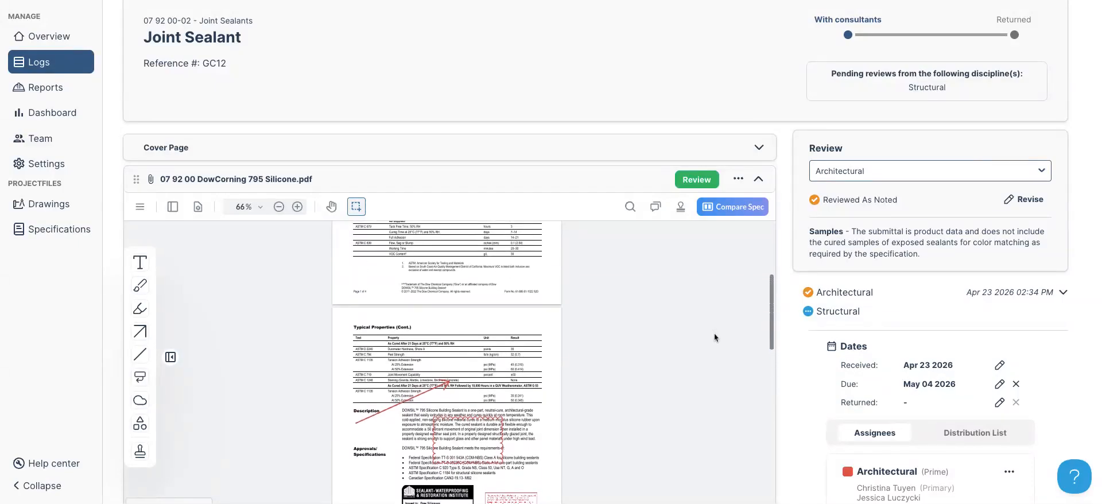
scroll(715, 333, "up", 6)
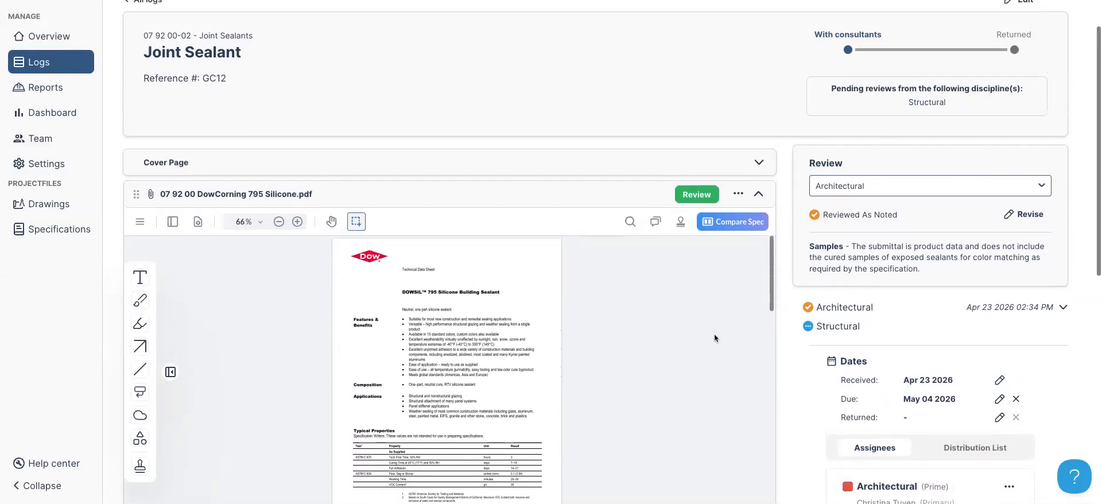
scroll(976, 322, "down", 4)
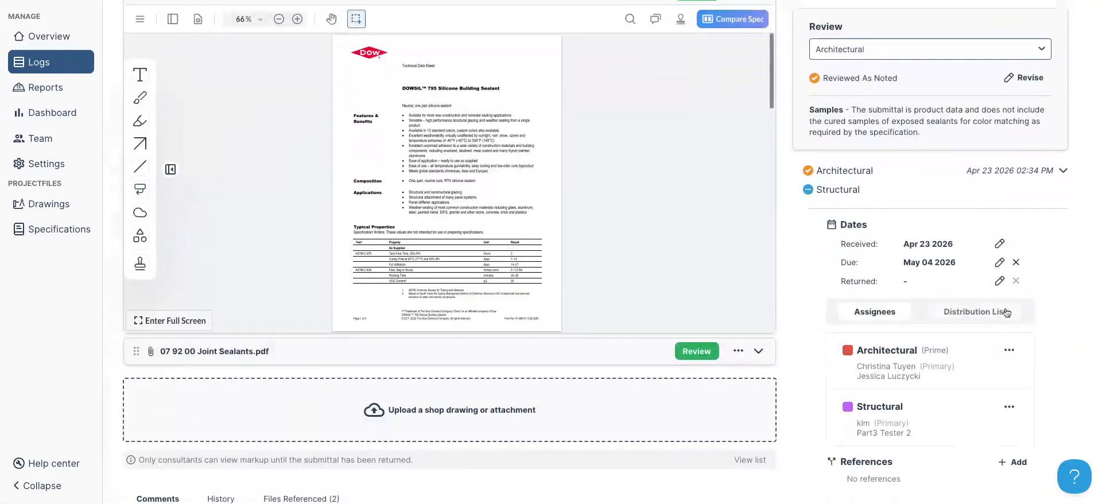
scroll(1060, 198, "up", 4)
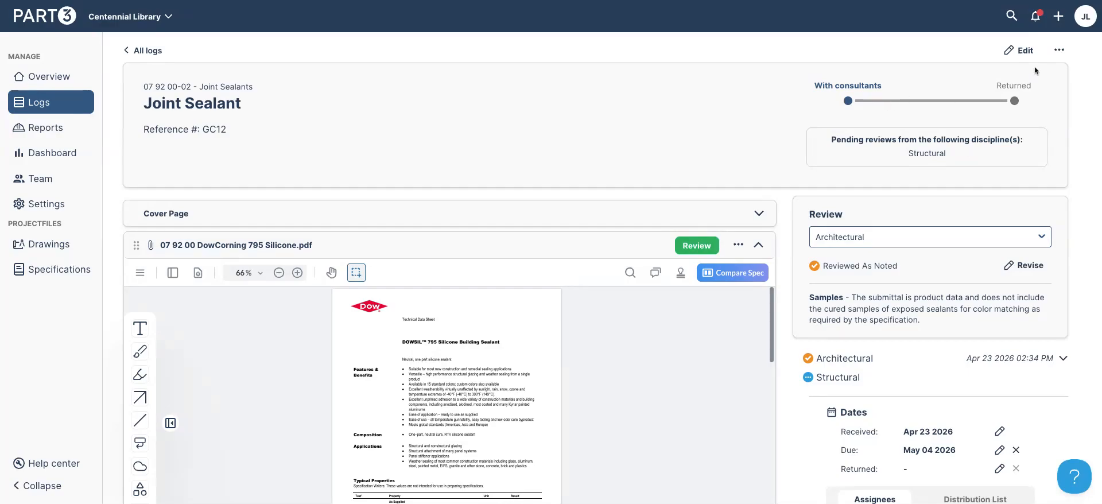
Save 'test test' as the Bluebeam Session link on the Joint Sealant submittal
left_click(1024, 52)
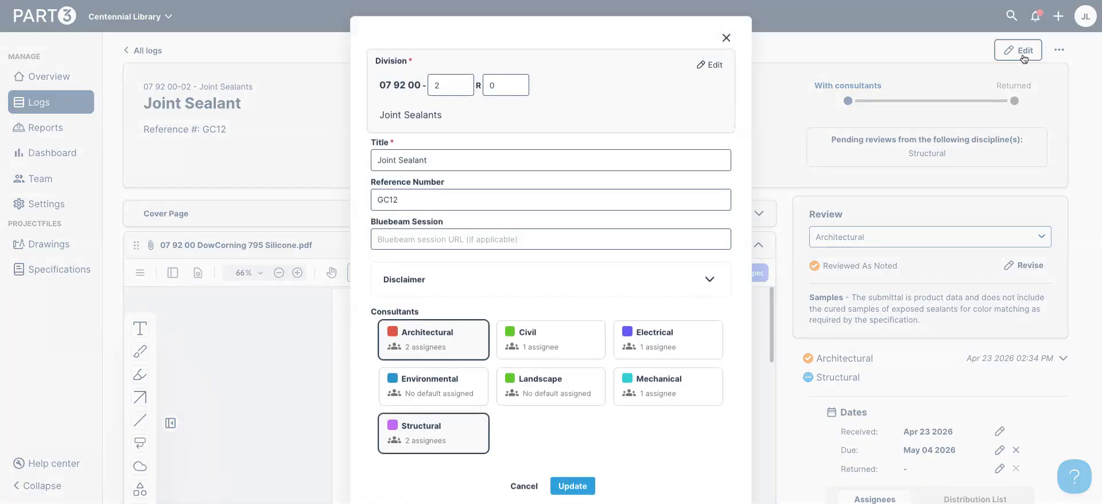
left_click(572, 240)
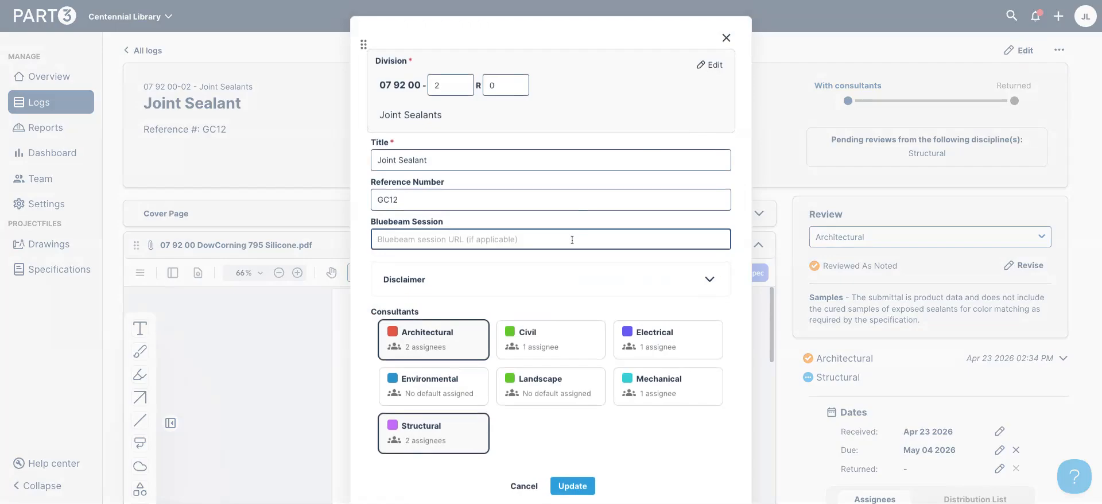
type("test test")
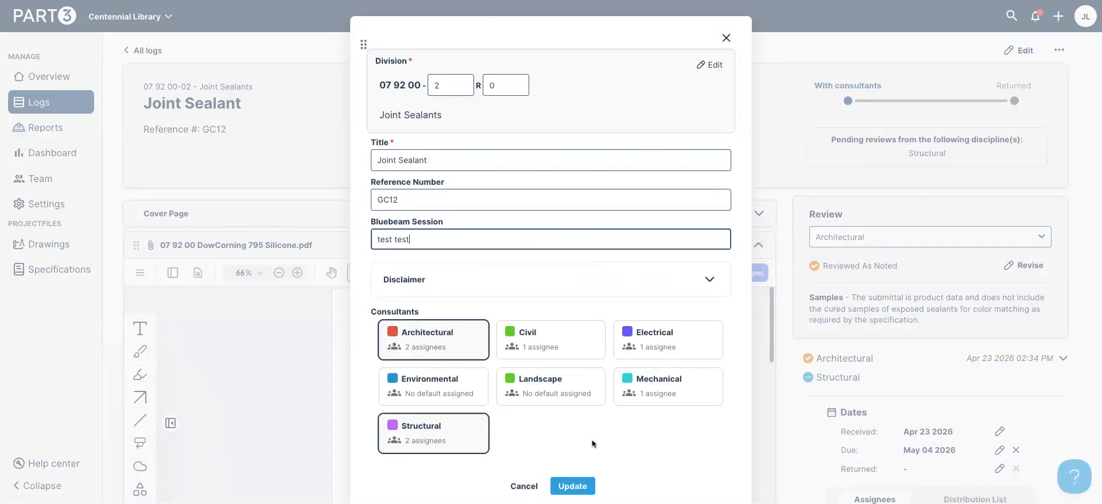
left_click(573, 486)
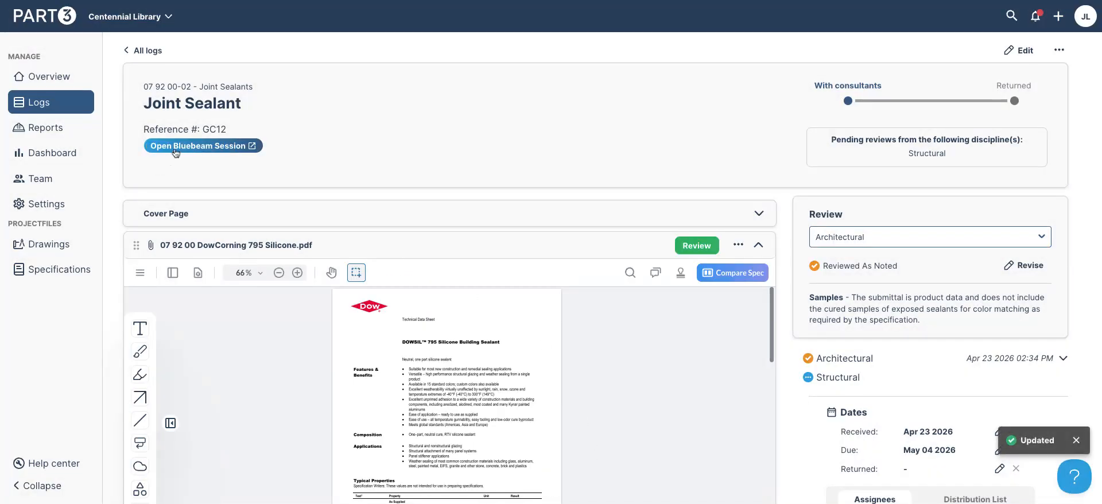
scroll(776, 149, "down", 5)
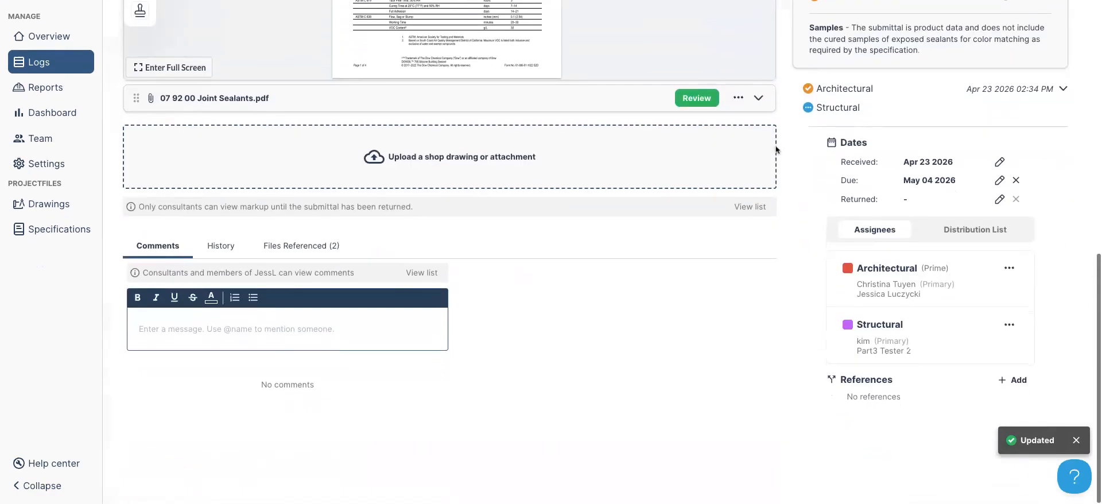
left_click(326, 329)
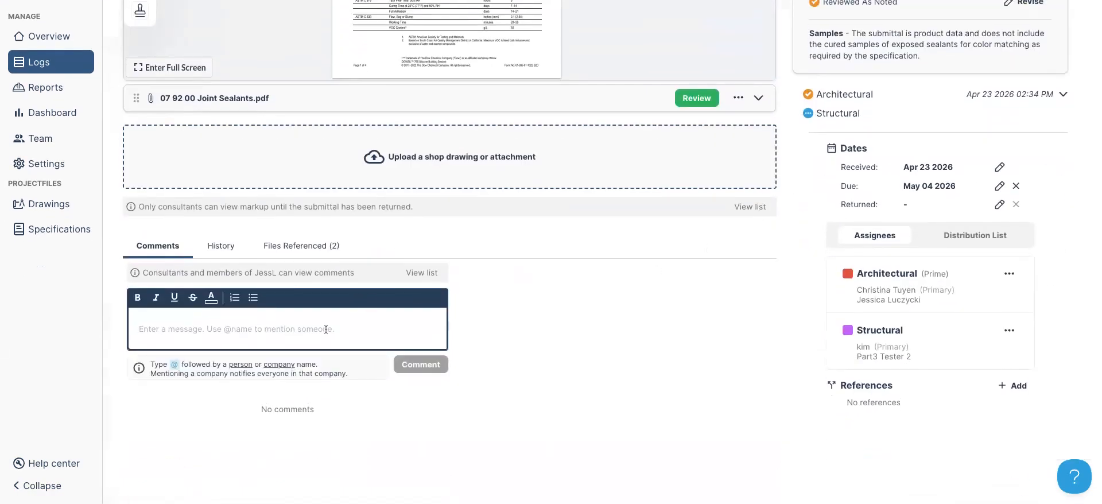
type("@")
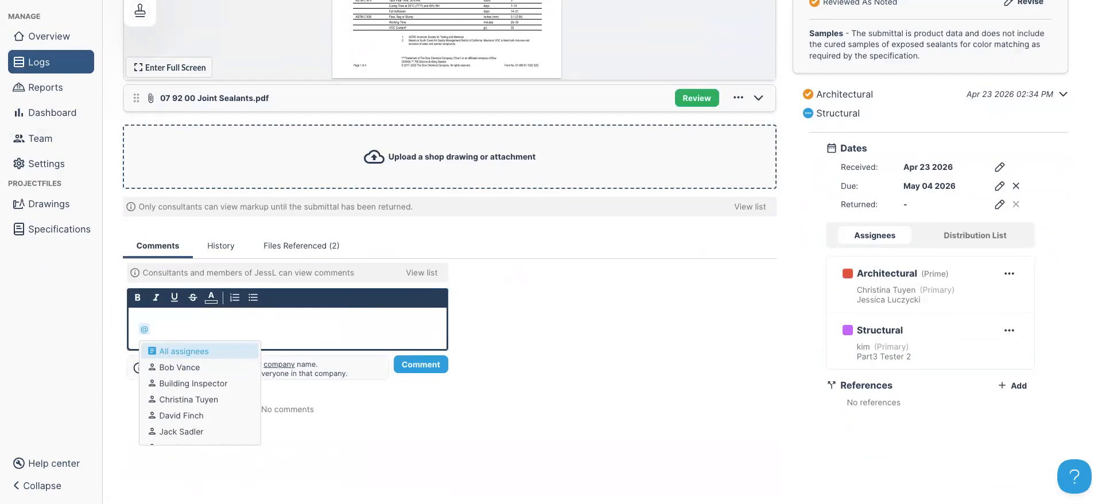
key("Return")
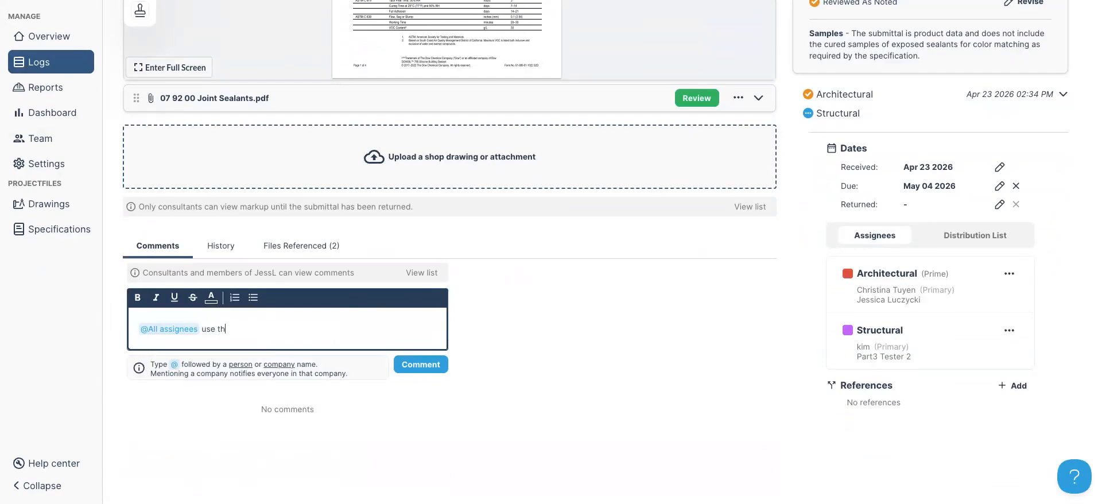
type("use the session link at the top")
left_click(422, 368)
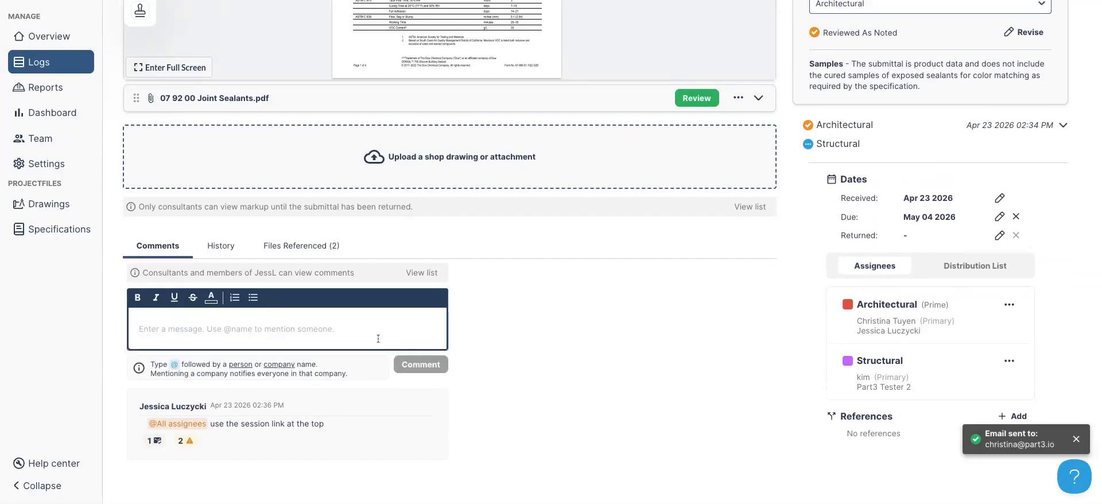
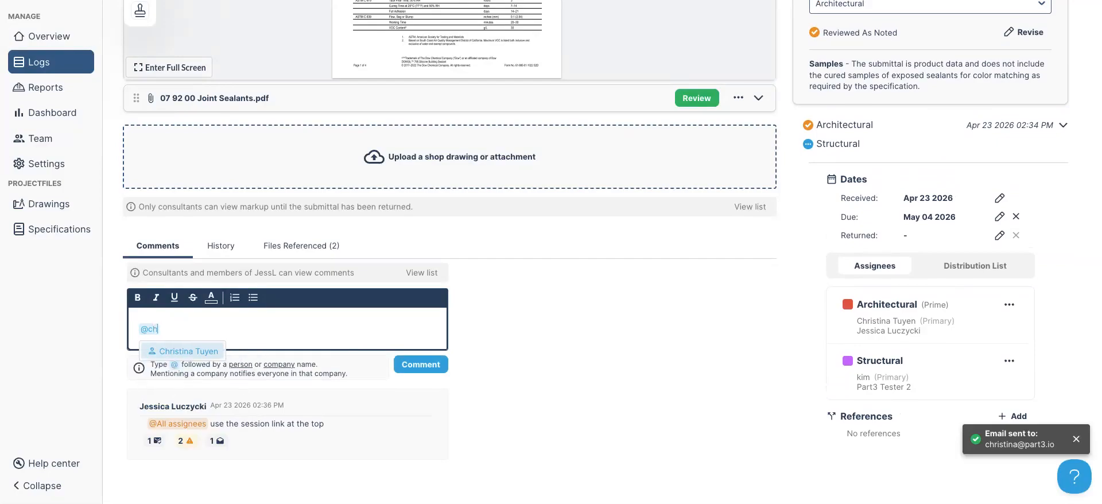
key("Return")
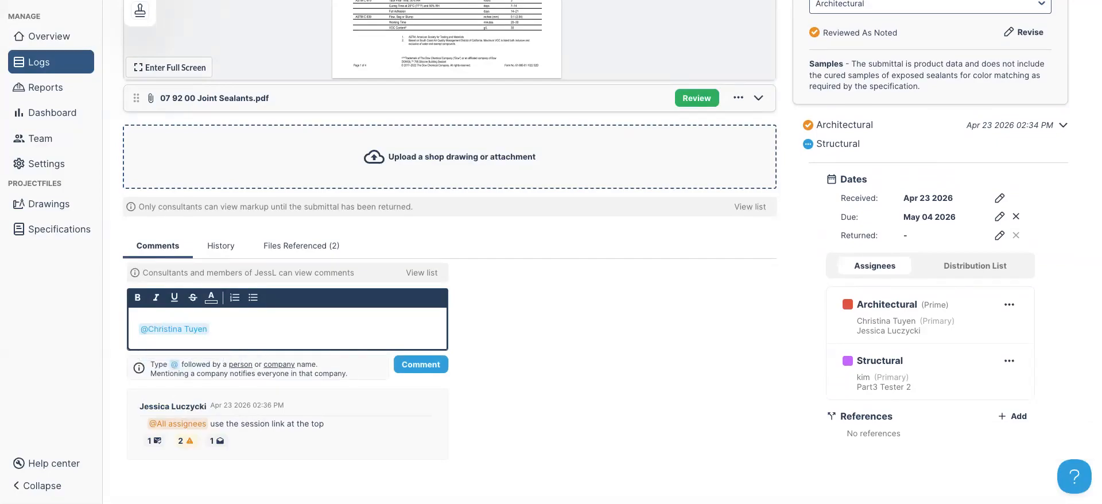
type("what color samples do you want")
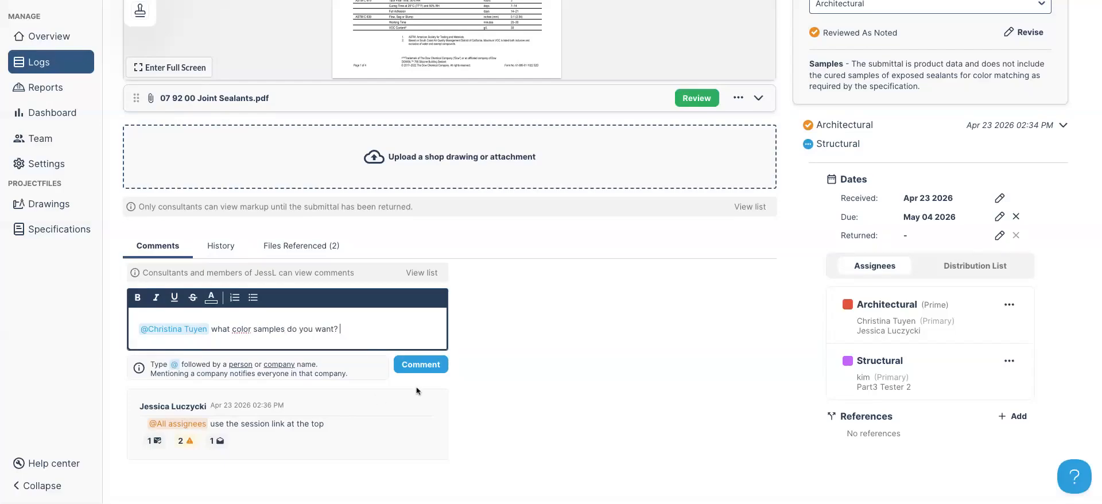
type("?")
left_click(421, 365)
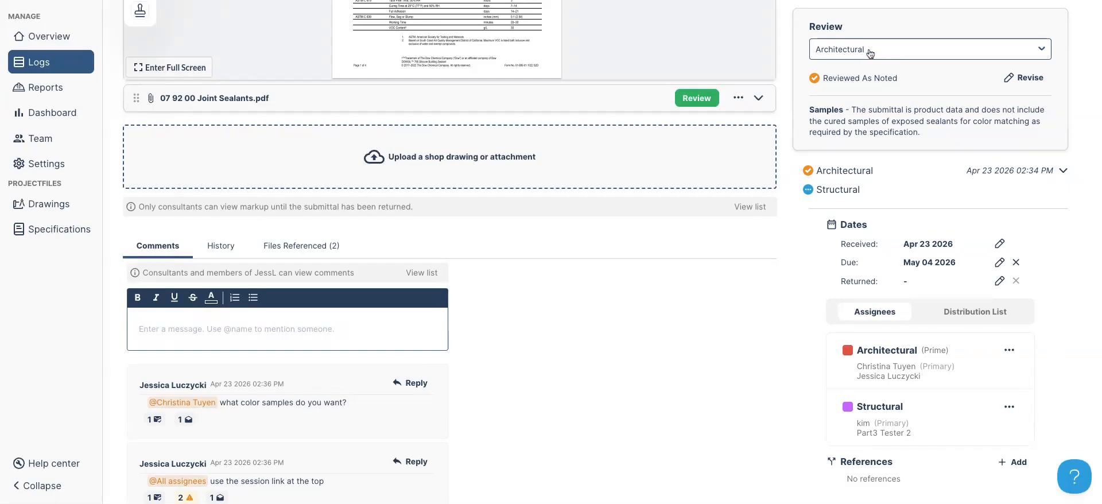
Switch the review to the Structural discipline, set its status to Reviewed, and submit it
left_click(1045, 50)
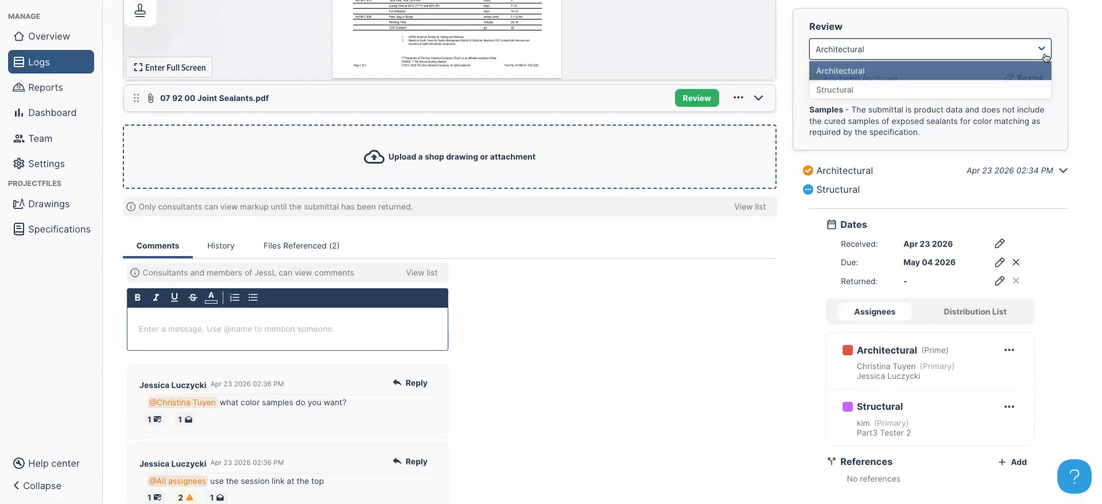
left_click(848, 93)
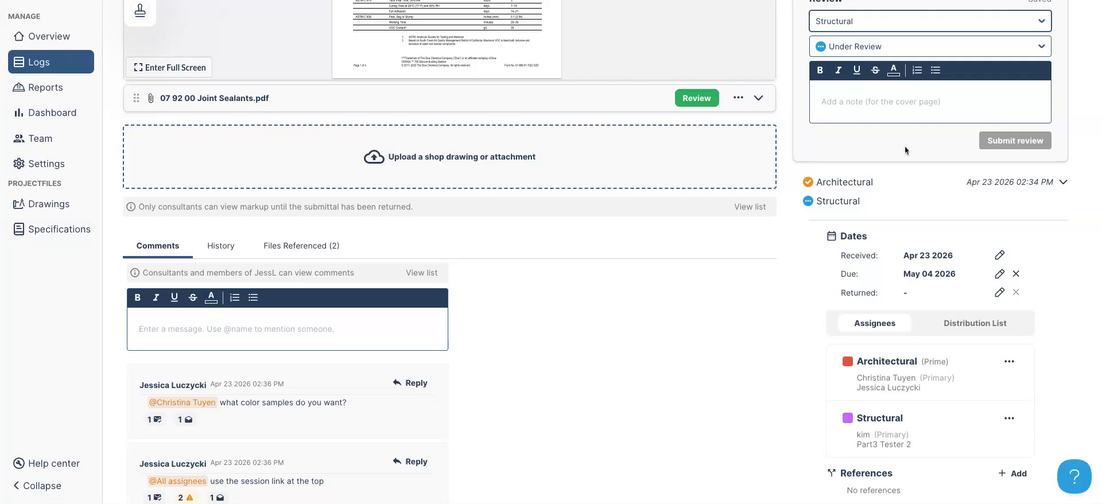
left_click(1029, 48)
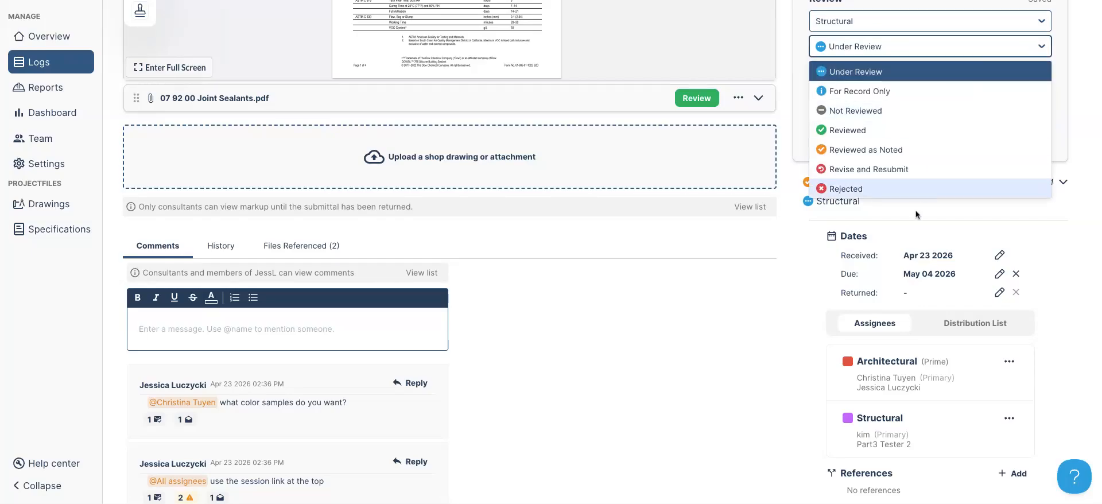
left_click(767, 275)
scroll(767, 274, "up", 3)
left_click(705, 237)
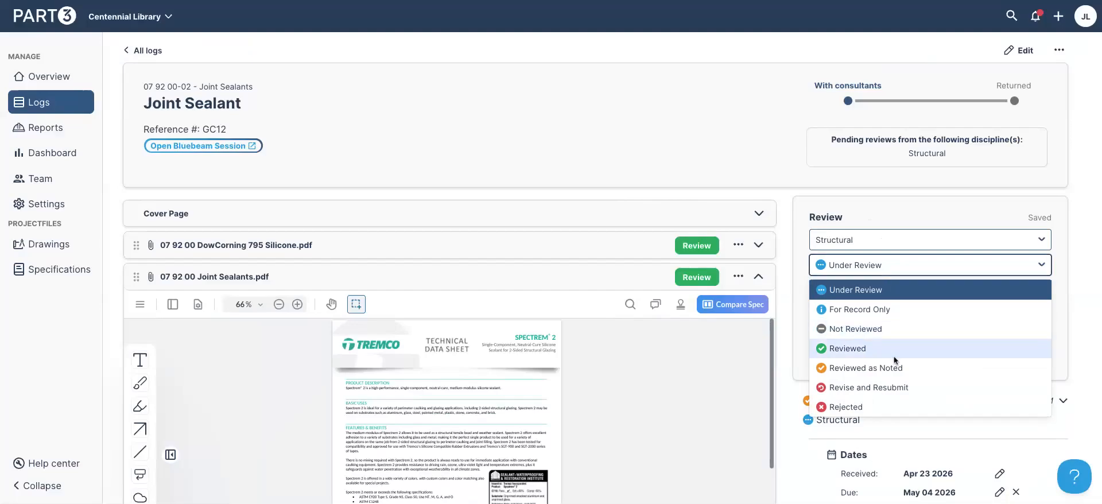
left_click(894, 356)
left_click(1034, 341)
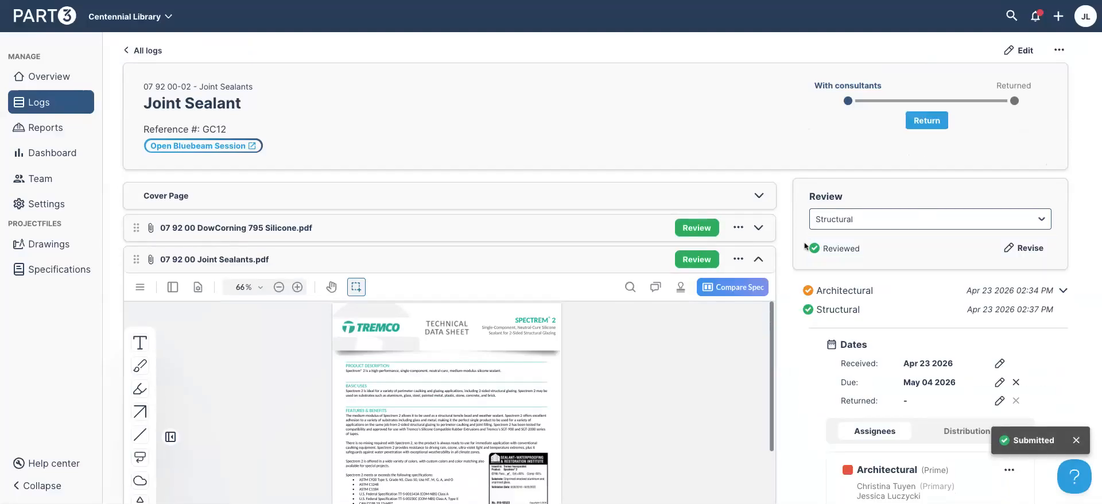
Return submittal 07 92 00-02, excluding 07 92 00 Joint Sealants.pdf from distribution
left_click(927, 120)
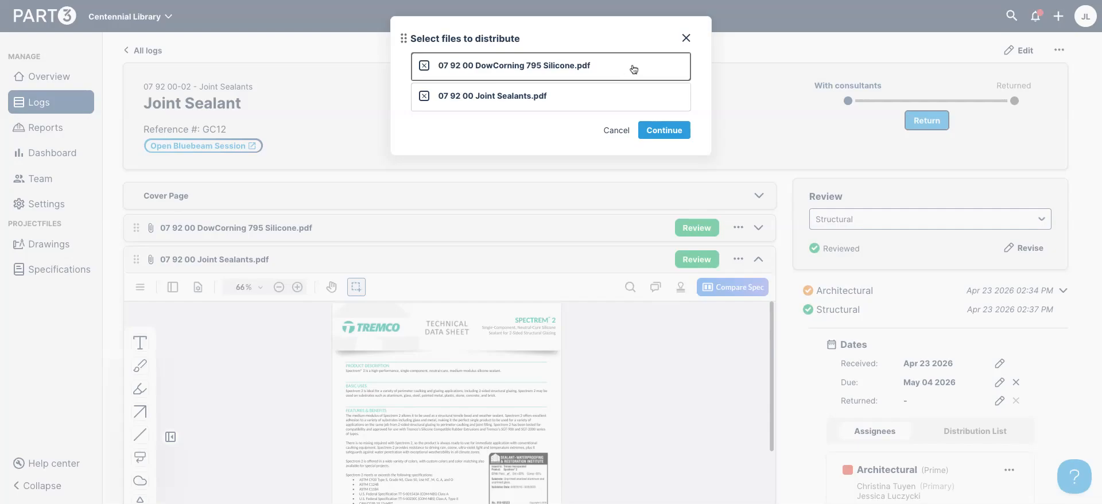
left_click(511, 98)
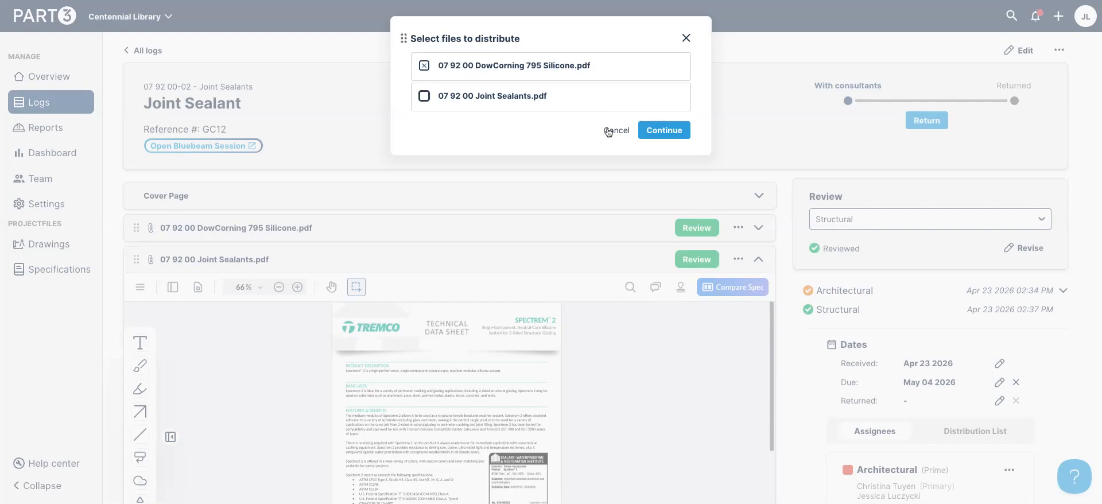
left_click(665, 132)
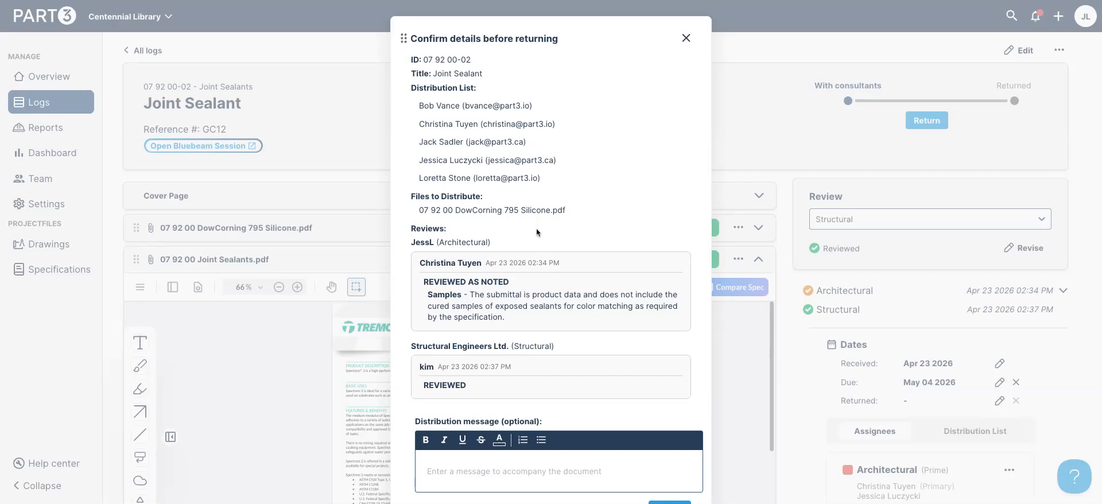
scroll(536, 229, "down", 1)
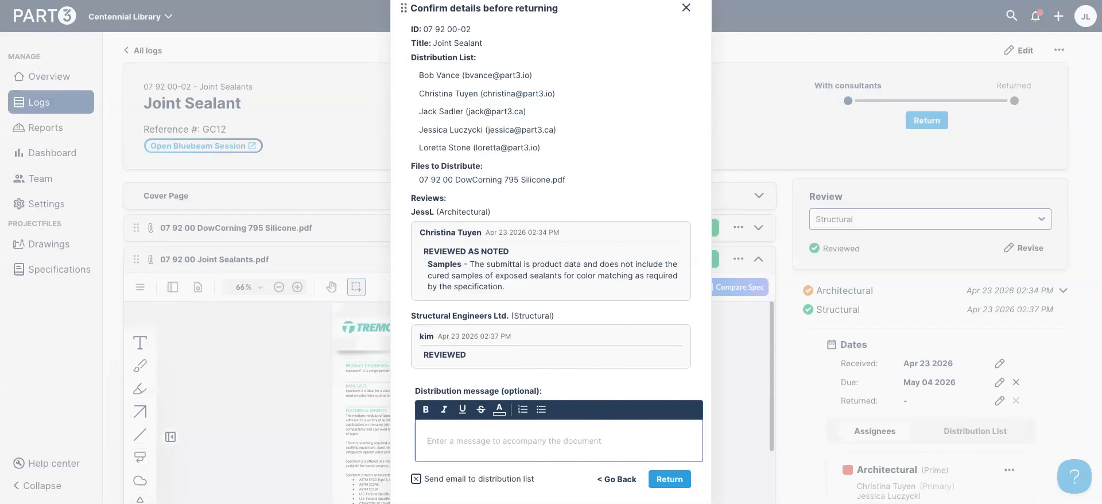
left_click(660, 481)
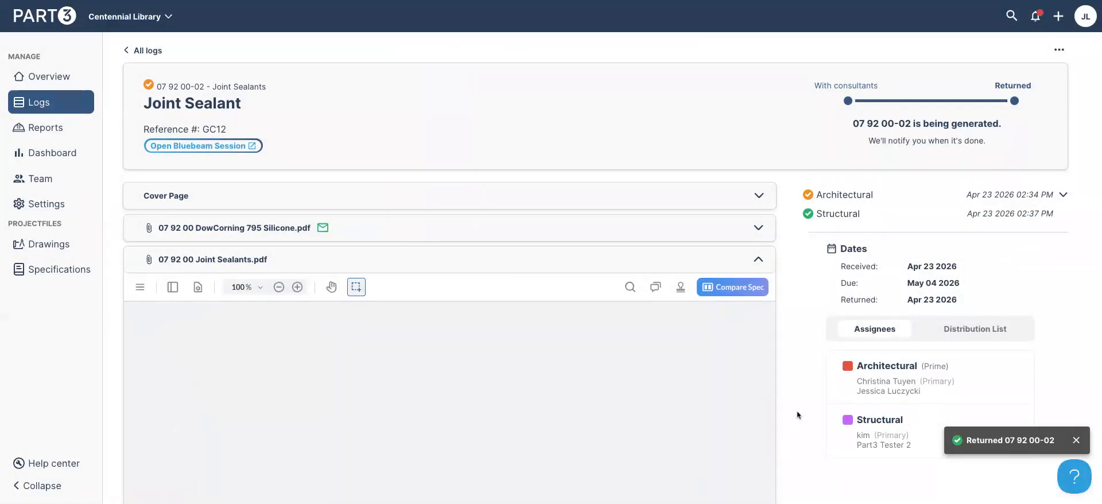
left_click(595, 268)
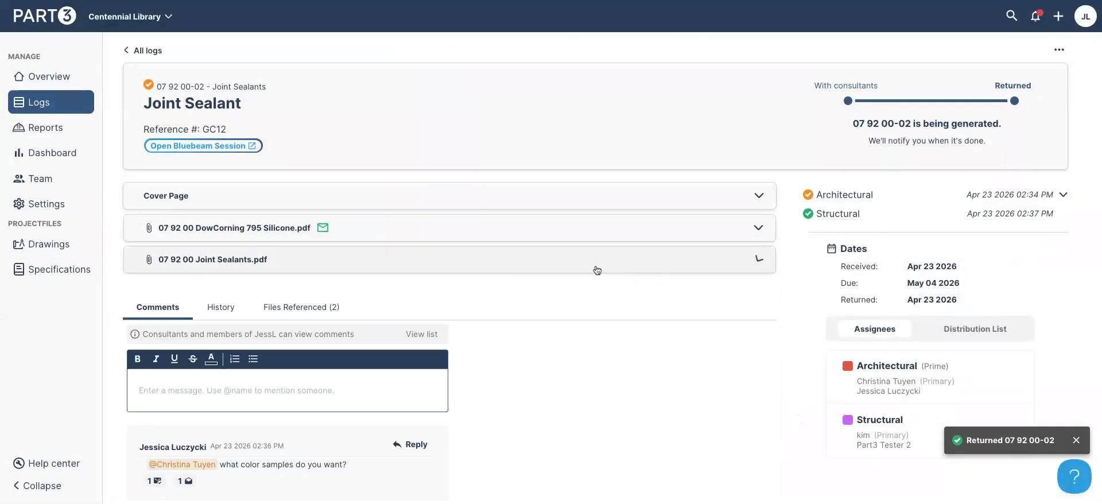
left_click(600, 207)
scroll(773, 291, "down", 2)
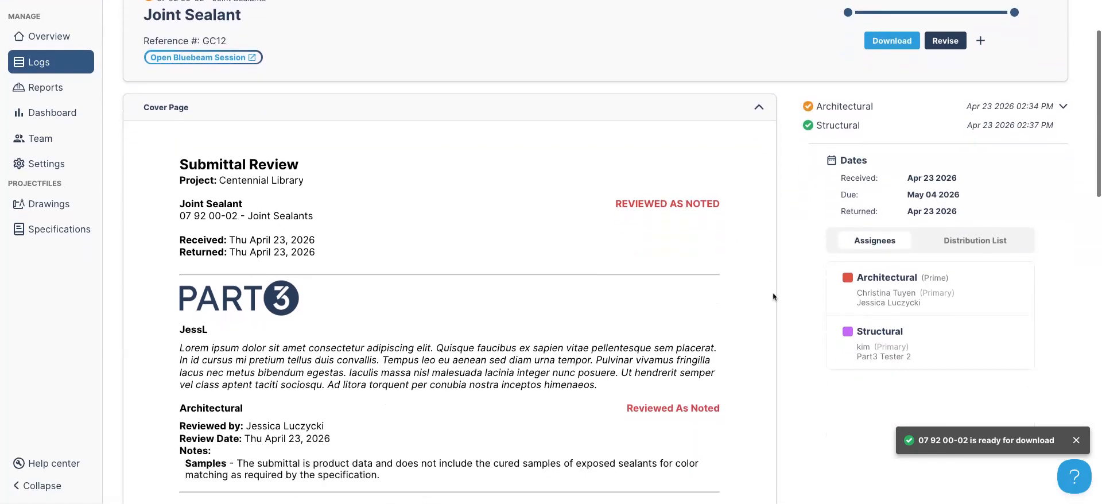
scroll(773, 294, "down", 2)
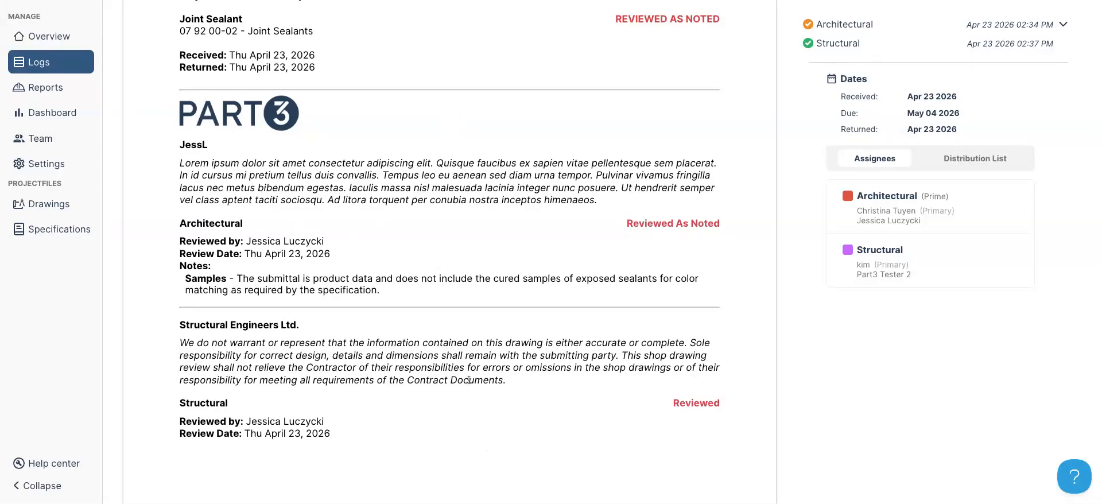
scroll(531, 365, "up", 5)
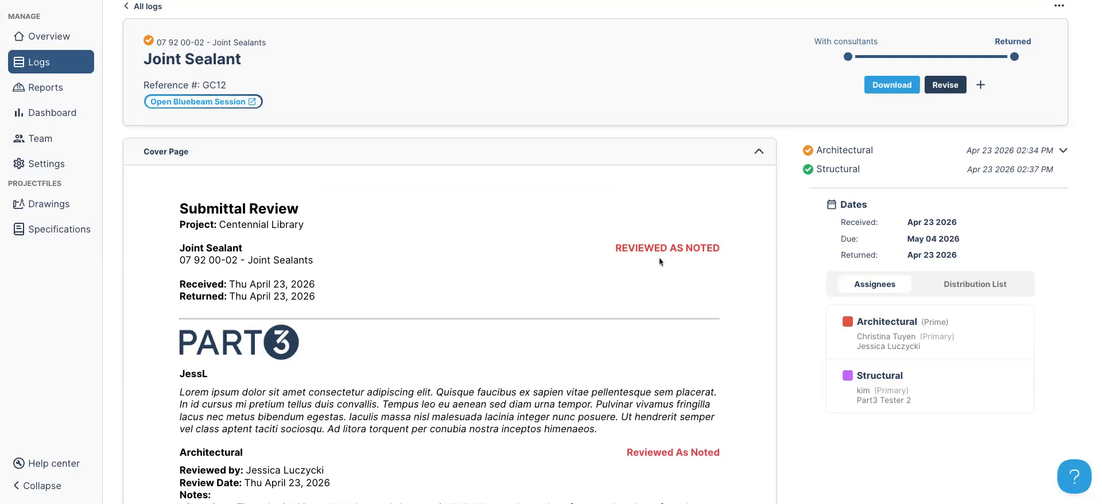
left_click(627, 159)
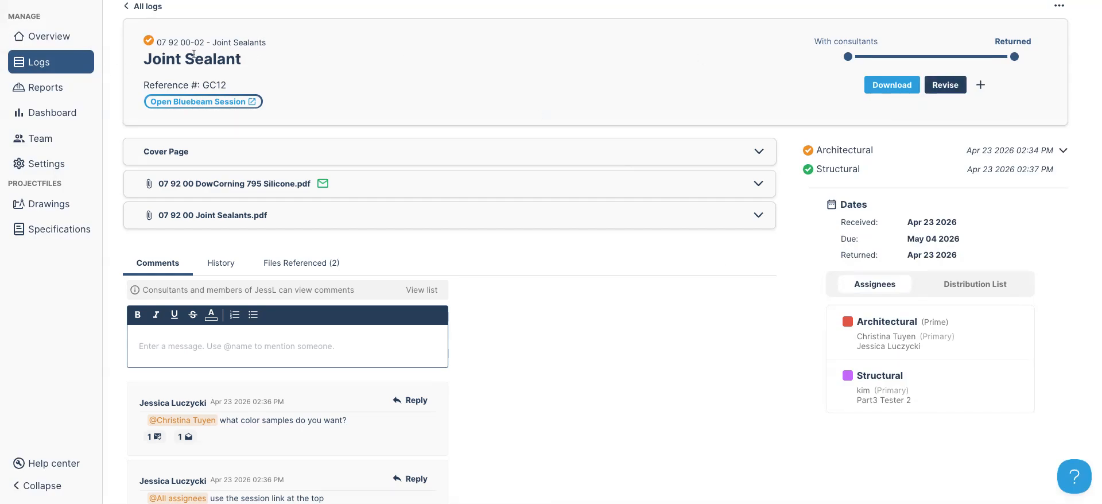
left_click(981, 84)
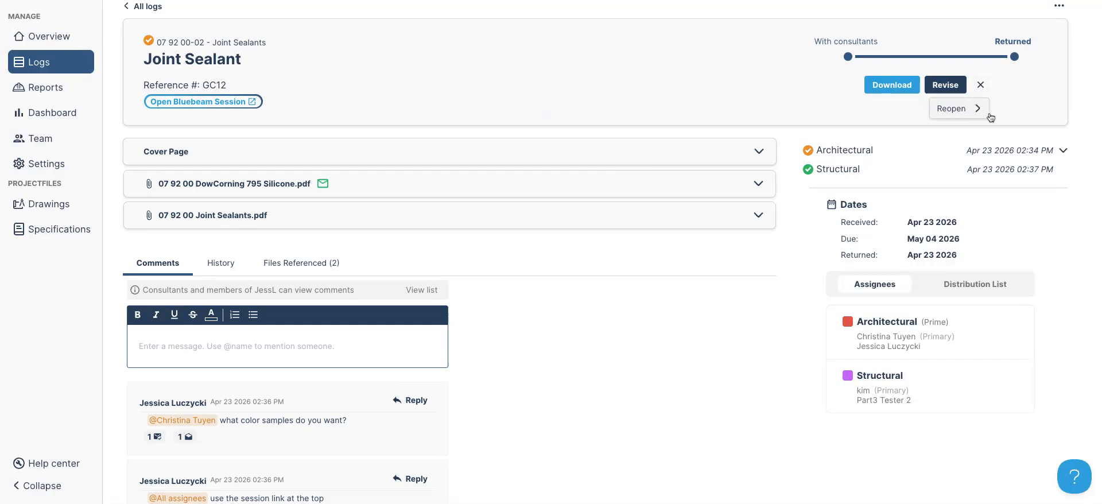
left_click(1048, 104)
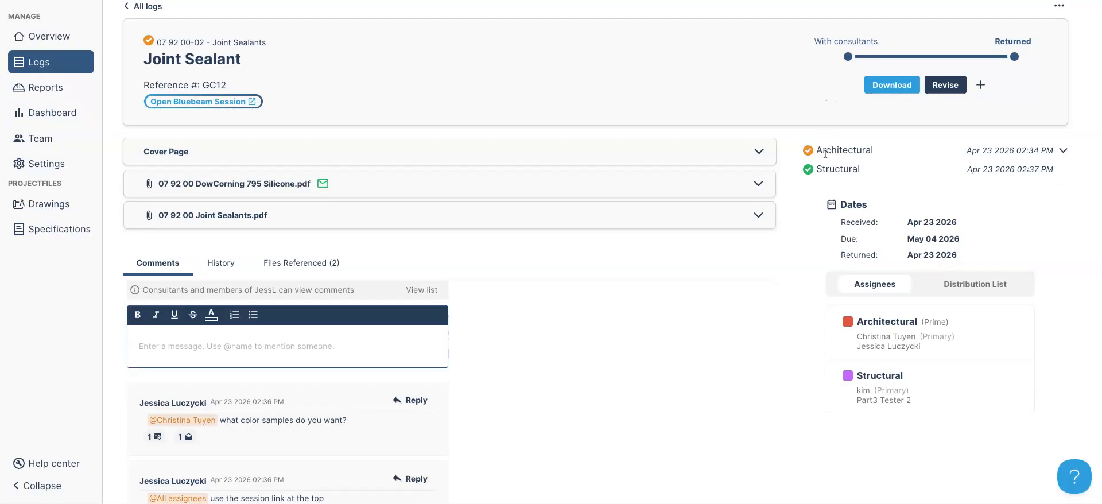
scroll(820, 167, "up", 1)
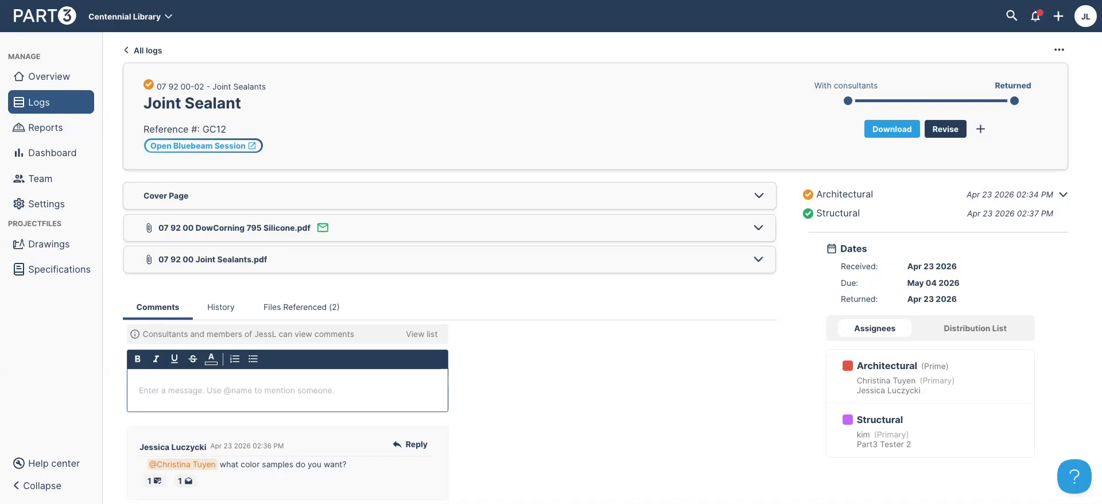
Turn on 'Use step-based submittals' in the Submittal document settings and start a new item
left_click(64, 205)
left_click(190, 80)
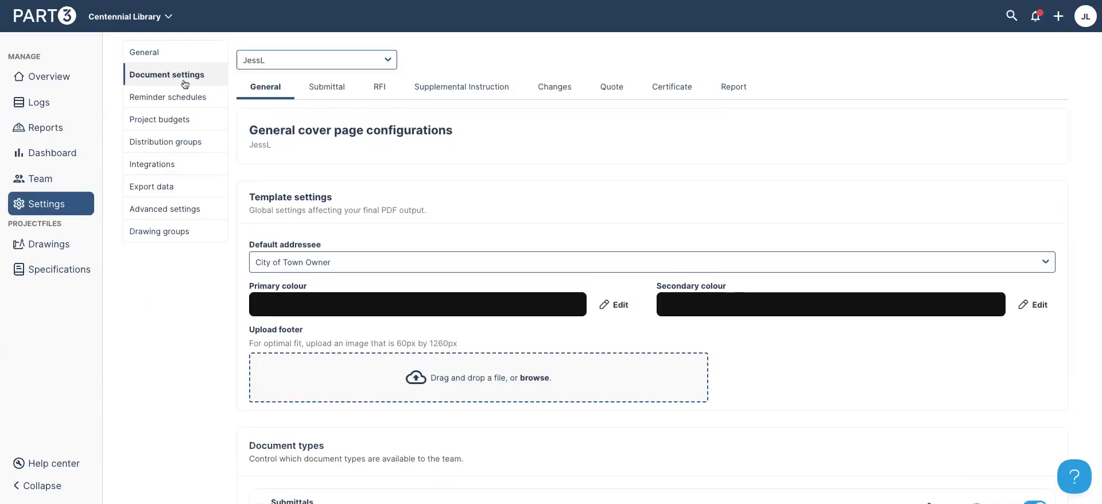
left_click(304, 90)
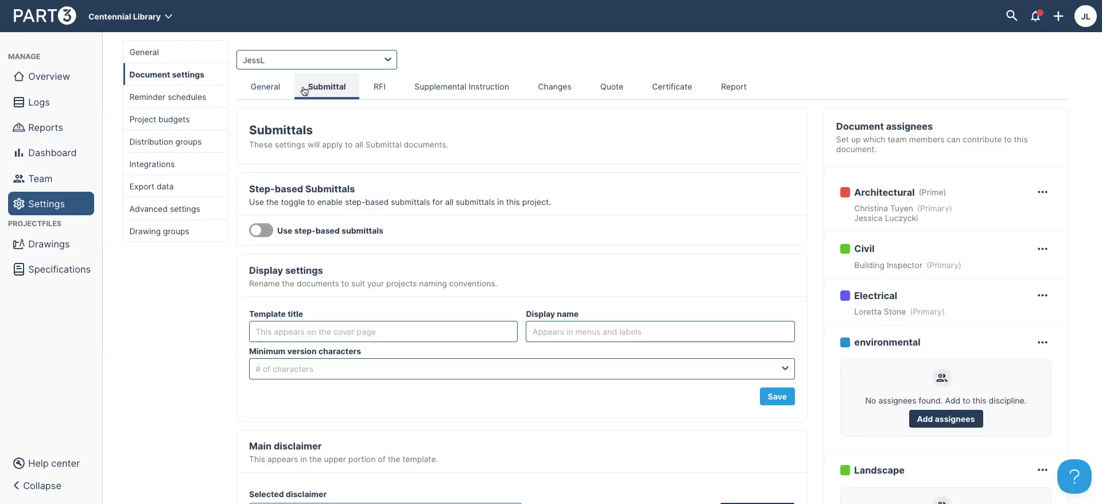
left_click(261, 230)
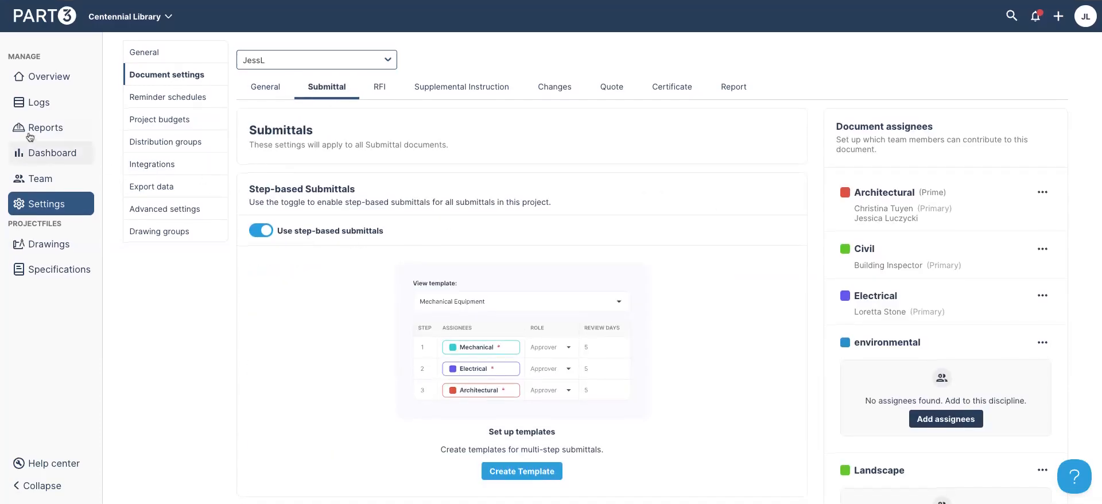
left_click(1059, 25)
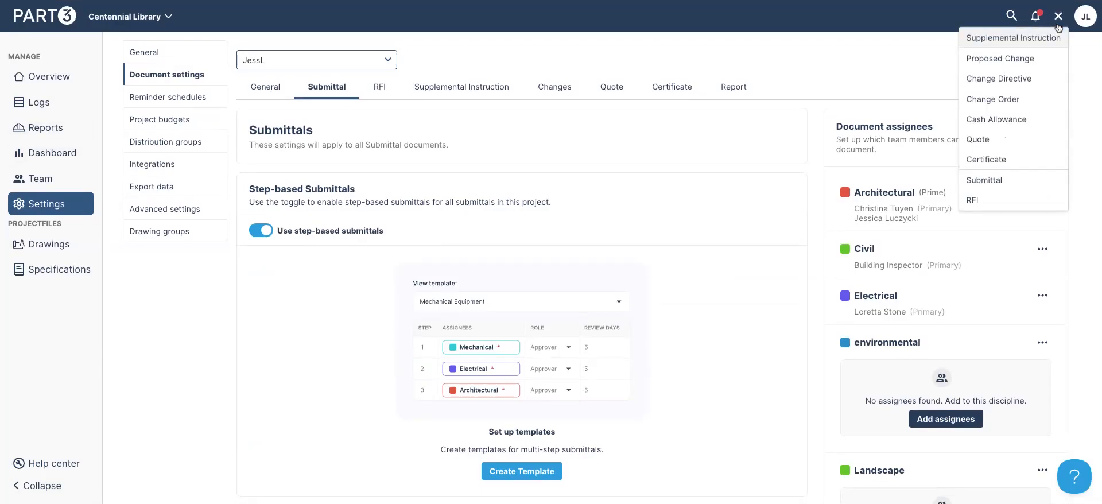
left_click(1002, 181)
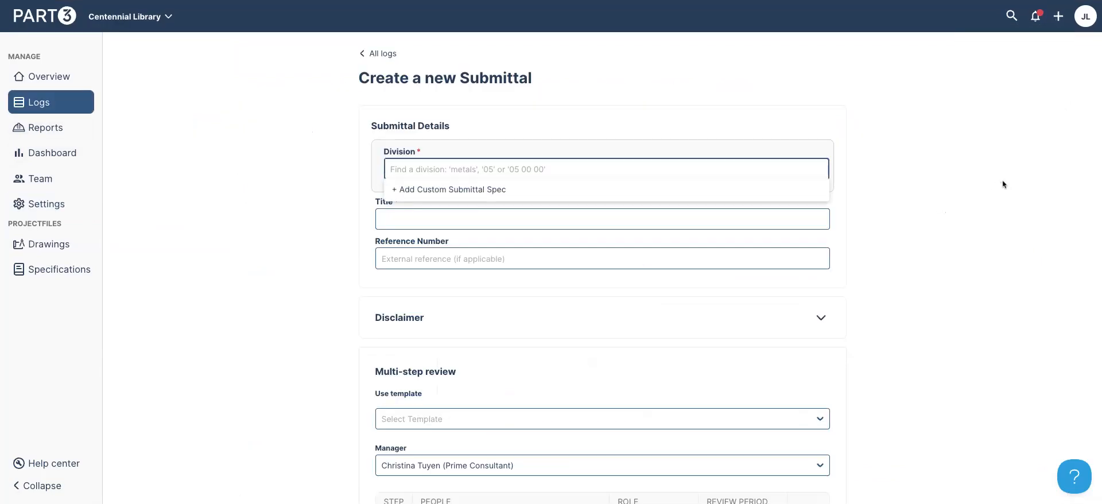
Start submittal 'Loading dock panels' under 06 64 00 Plastic Paneling with a different prime consultant as manager
type("06 64 0")
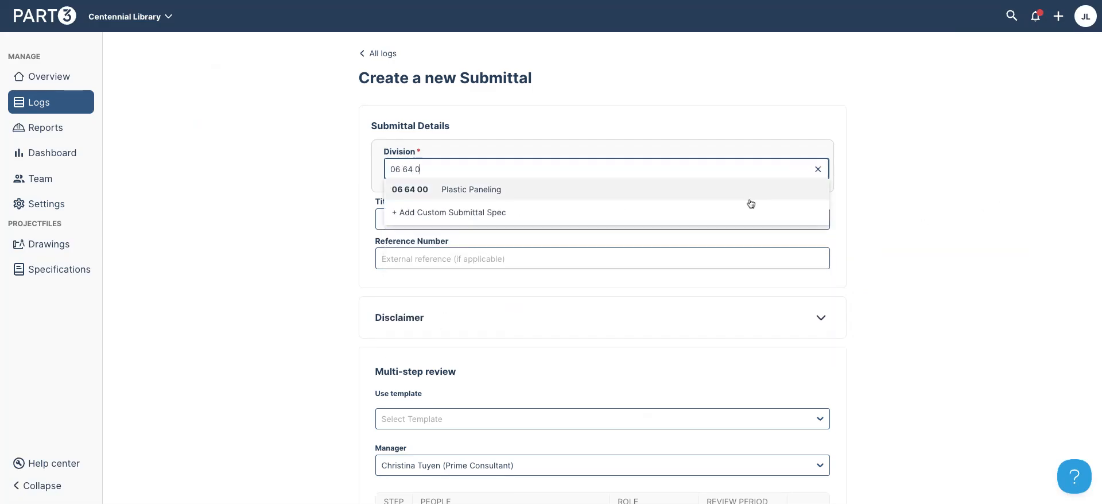
key("Return")
left_click(580, 261)
type("Loading dock panels")
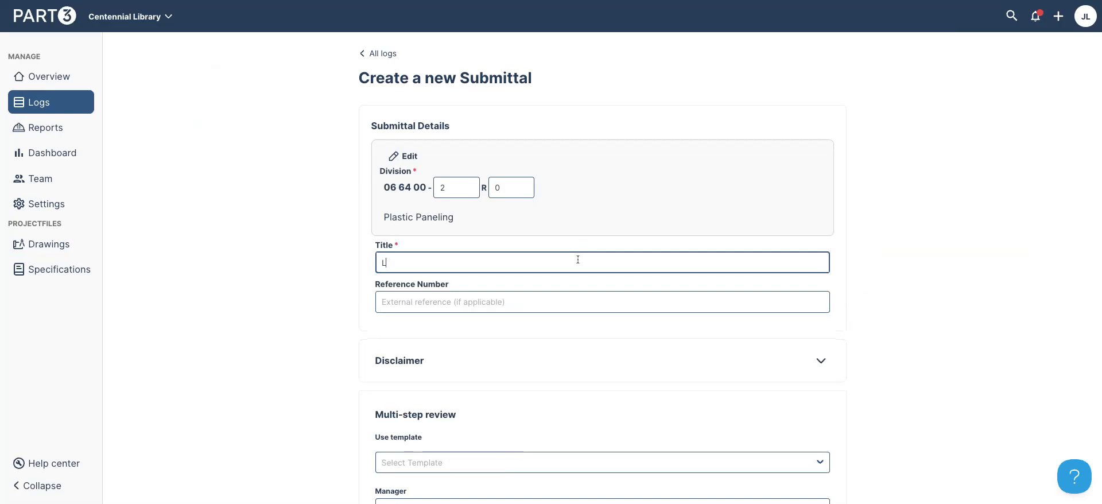
scroll(579, 261, "down", 3)
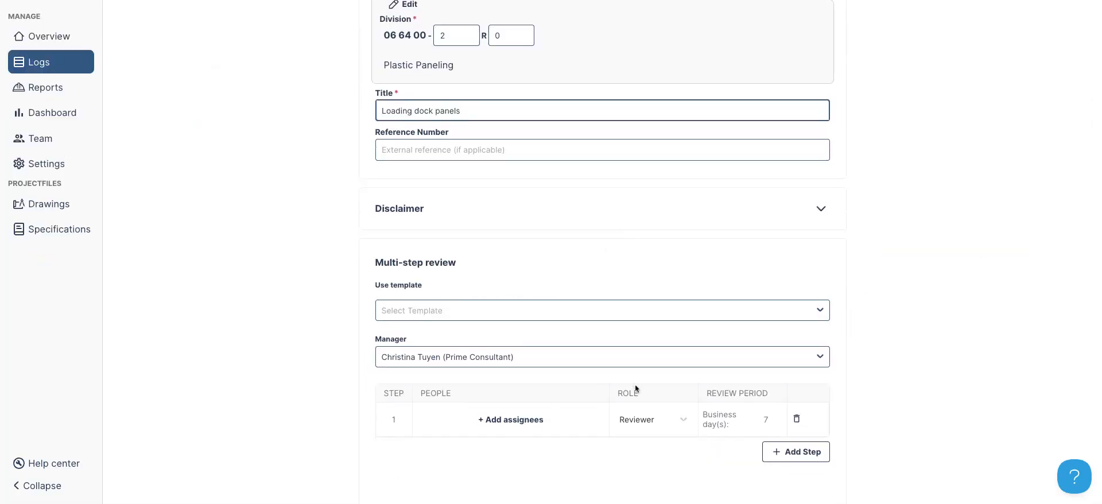
scroll(543, 449, "down", 1)
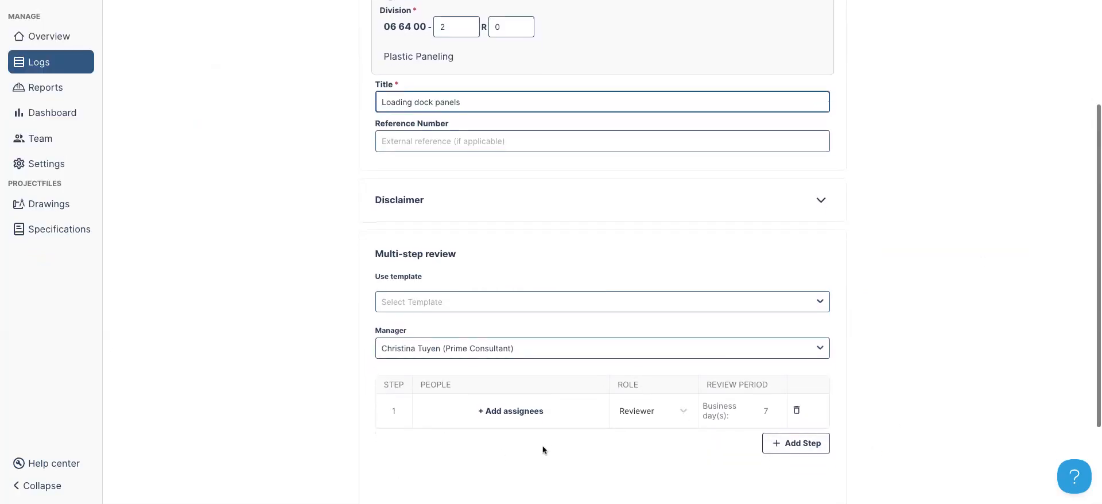
left_click(524, 351)
left_click(508, 404)
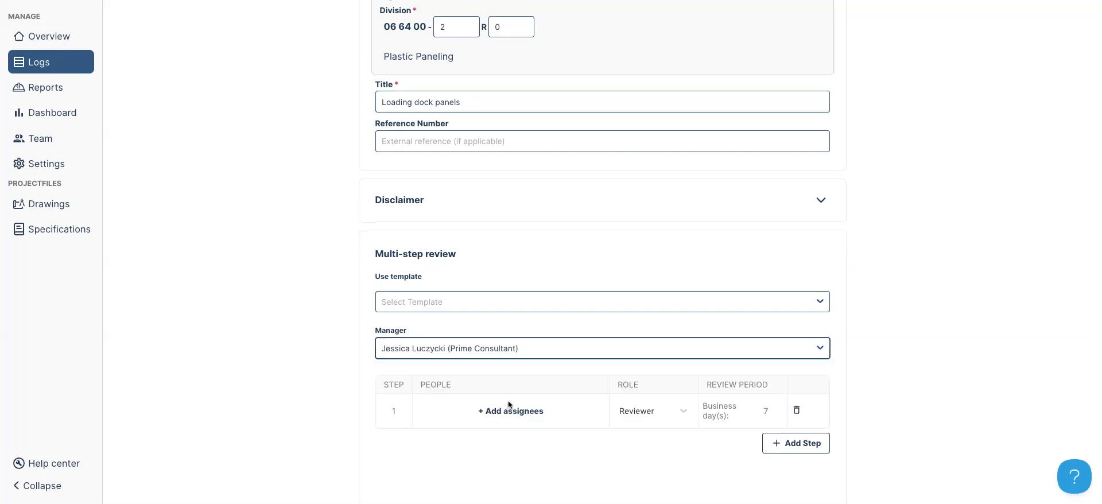
Make step 1 a required Mechanical review
left_click(506, 413)
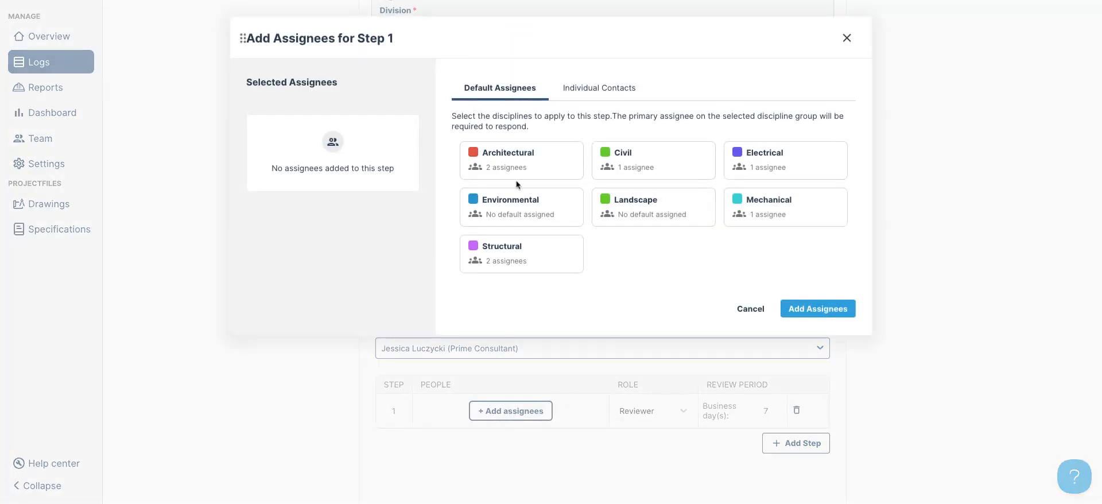
left_click(746, 202)
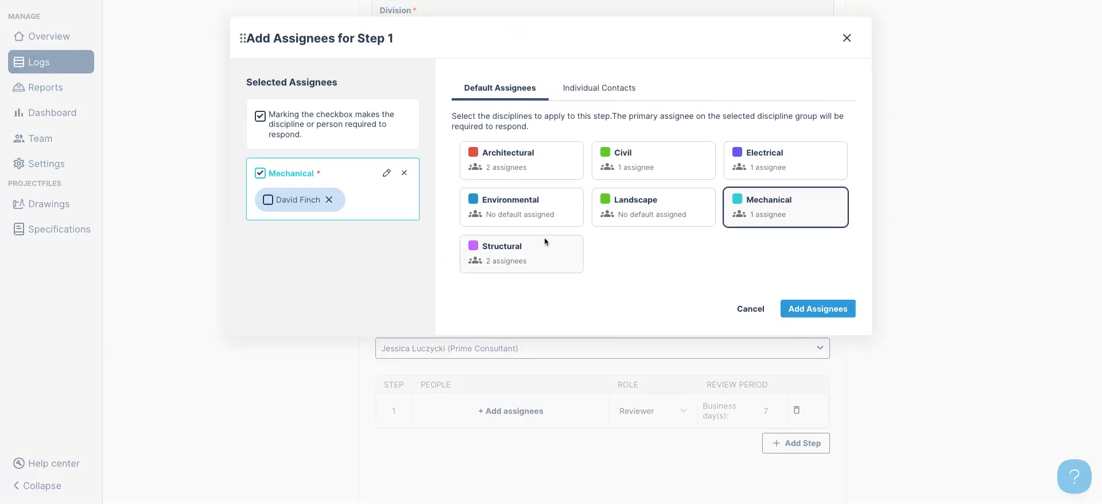
left_click(268, 201)
left_click(825, 310)
scroll(827, 339, "down", 3)
Add a second review step for the Electrical discipline
left_click(811, 337)
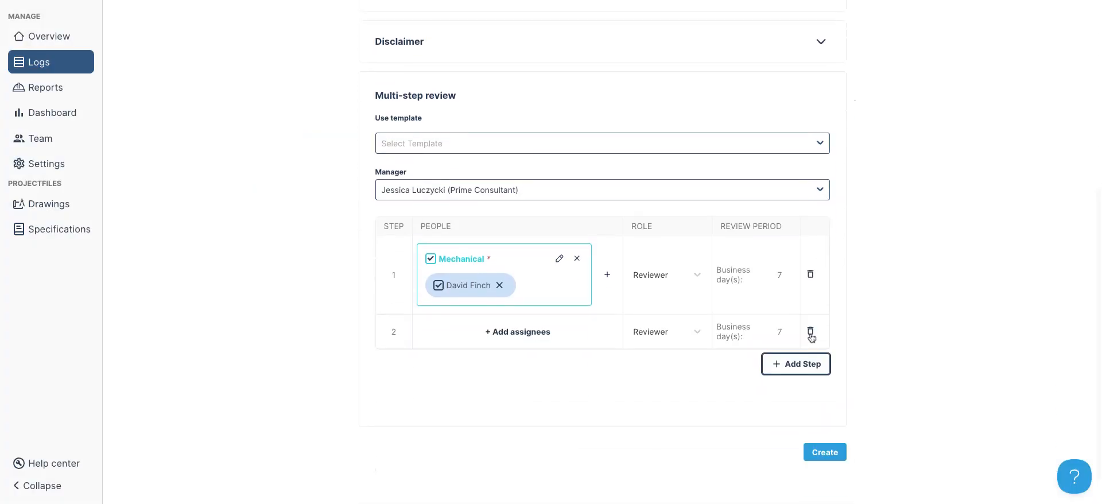
left_click(518, 331)
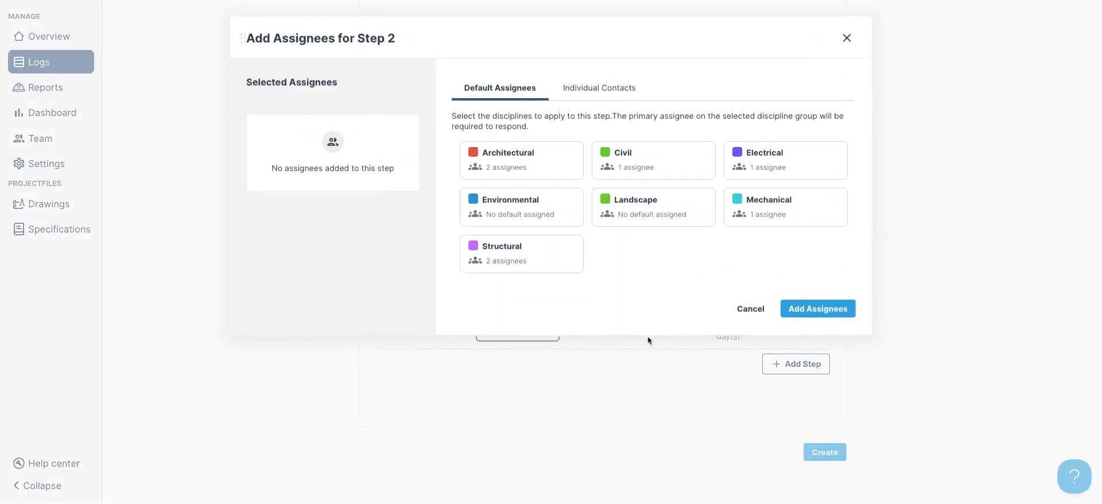
left_click(777, 162)
left_click(818, 308)
Add a third Architectural review step and create the submittal
left_click(803, 409)
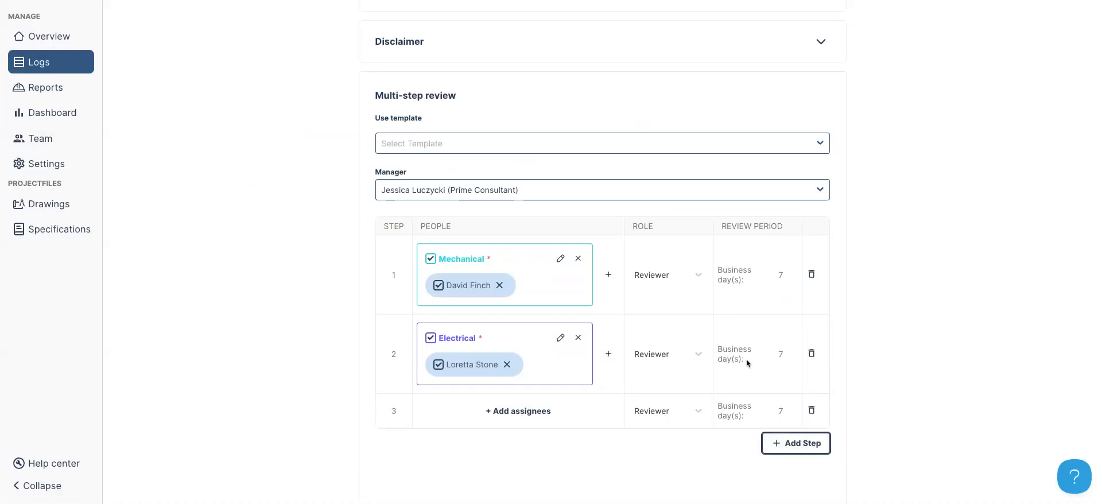
scroll(620, 318, "down", 2)
left_click(519, 330)
left_click(539, 161)
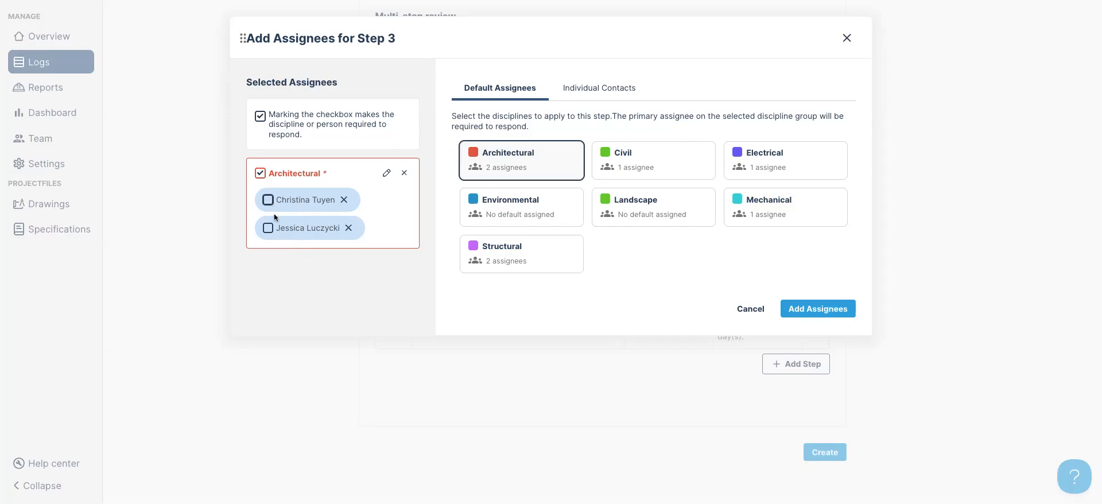
left_click(818, 309)
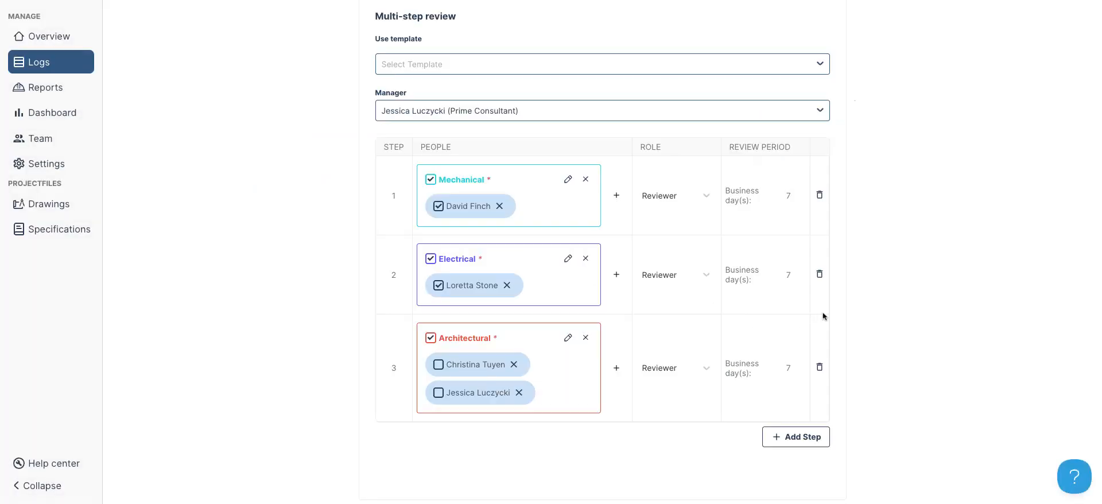
scroll(908, 319, "down", 1)
scroll(905, 328, "down", 1)
left_click(822, 414)
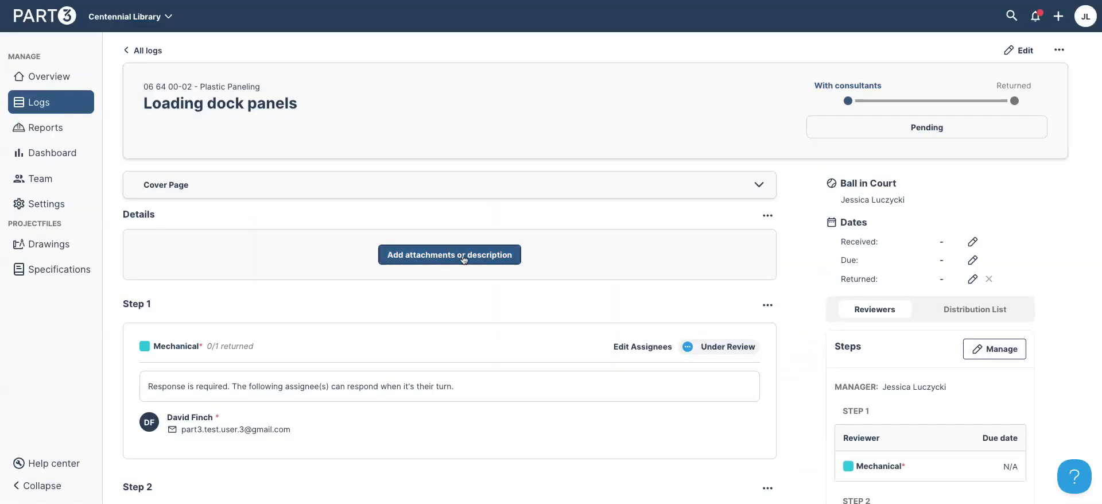
Attach 06 64 00 Marlite Paneling.pdf to the submittal details and save
left_click(463, 254)
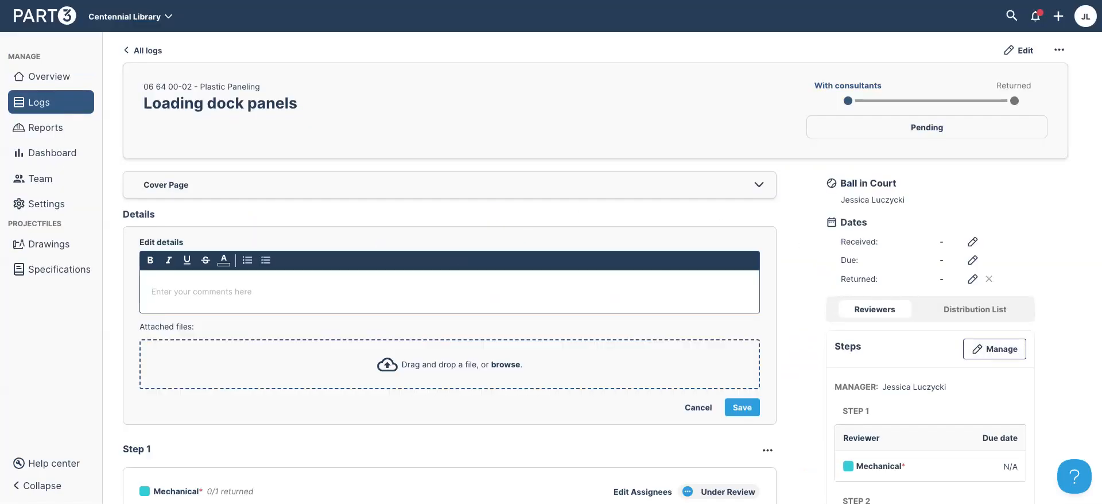
left_click_drag(684, 351, 684, 343)
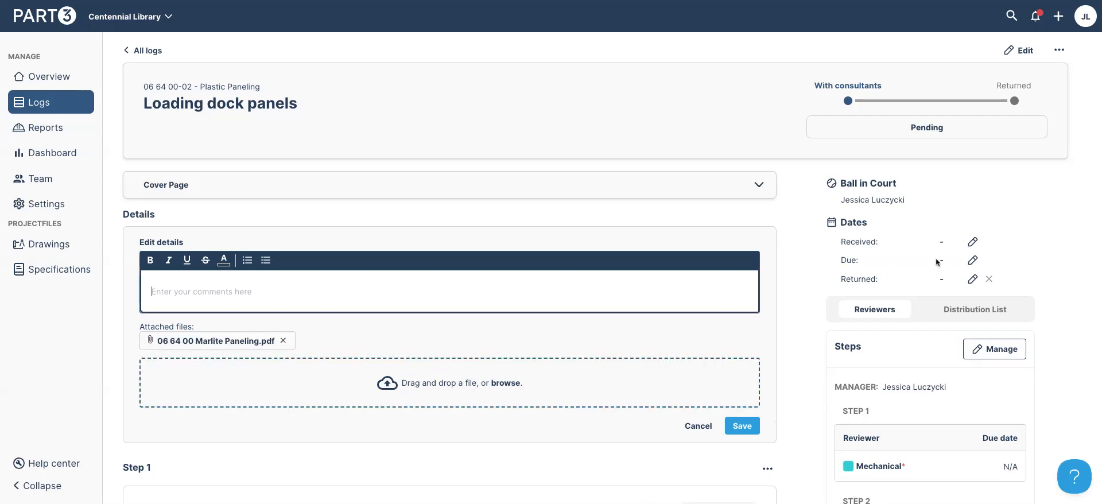
left_click(747, 427)
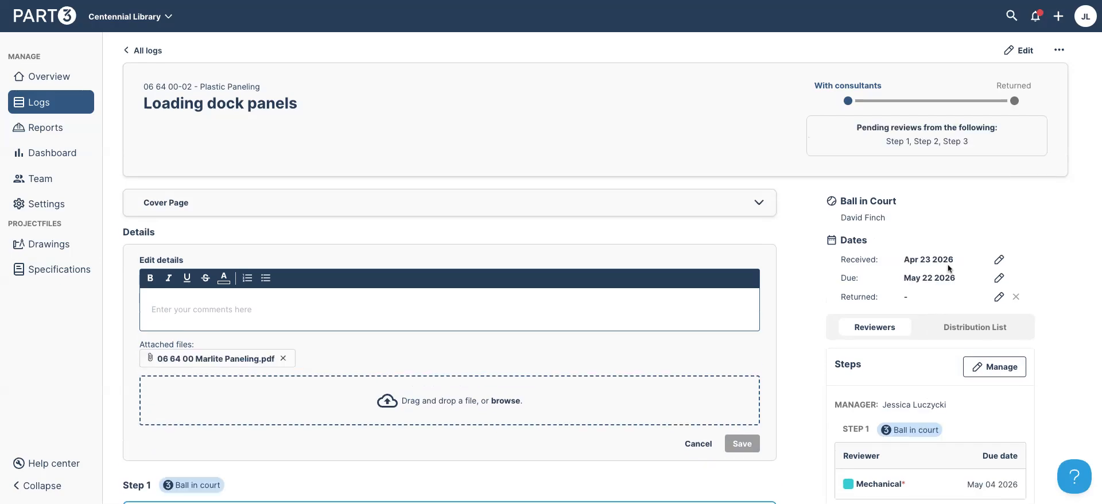
Attach the existing Marlite Paneling PDF to the Mechanical step 1 response
scroll(1042, 264, "down", 3)
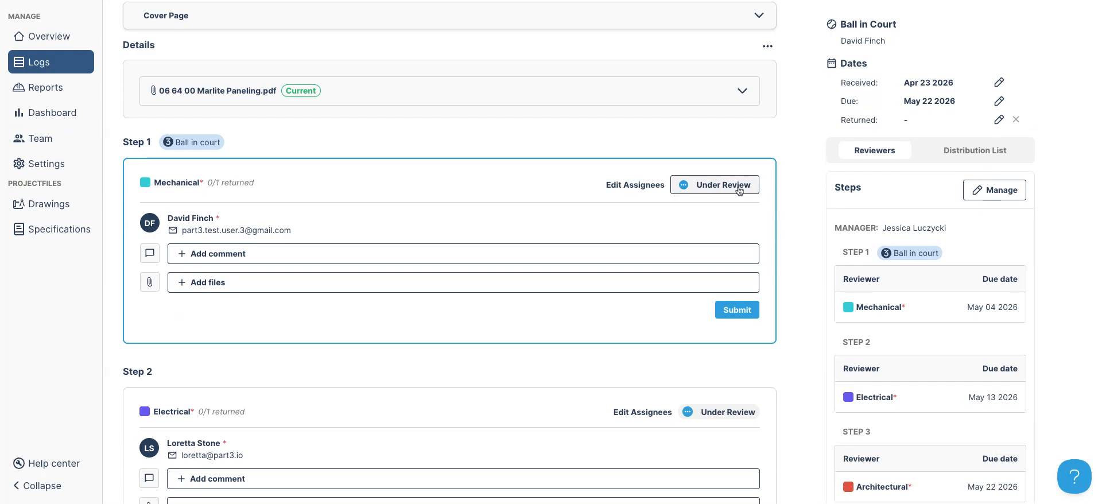
left_click(253, 287)
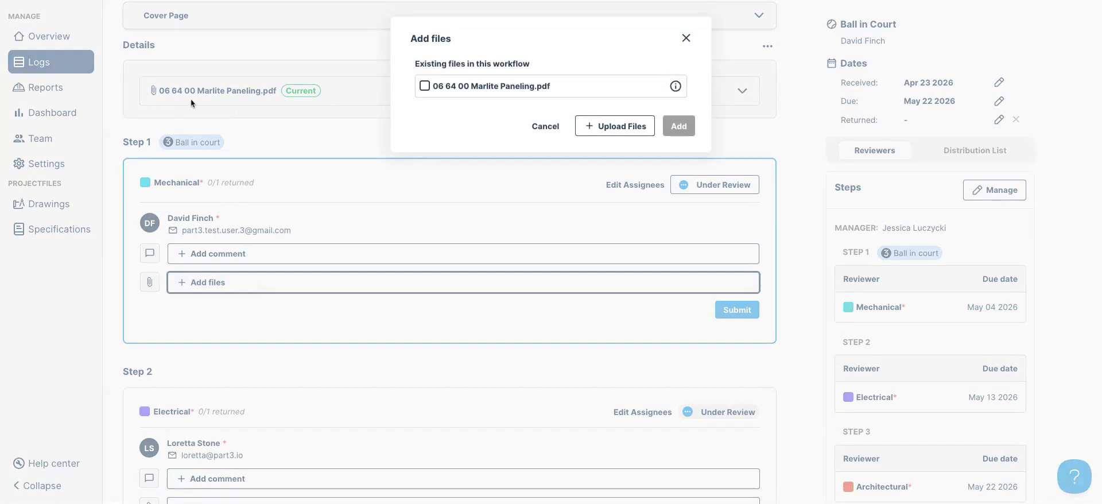
left_click(443, 93)
mouse_move(675, 93)
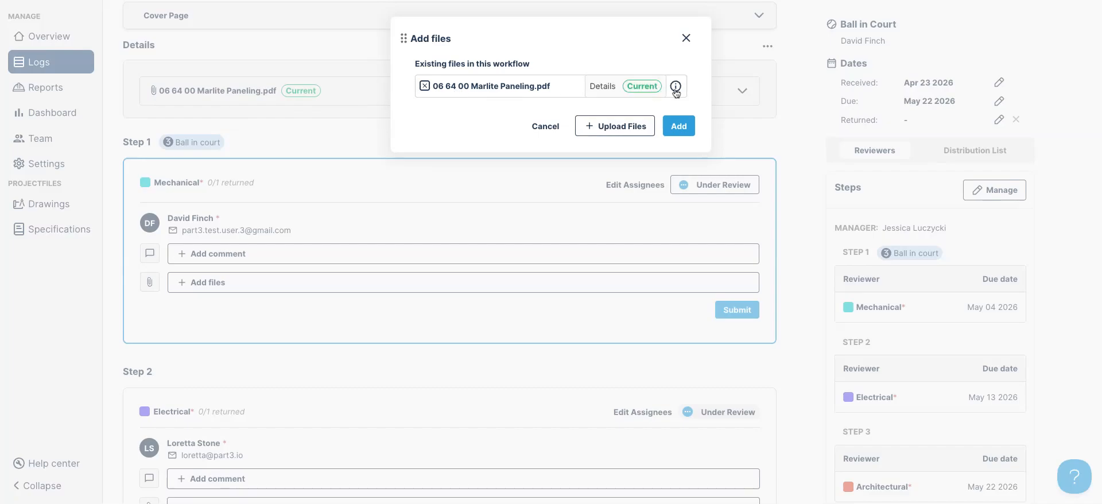
left_click(679, 125)
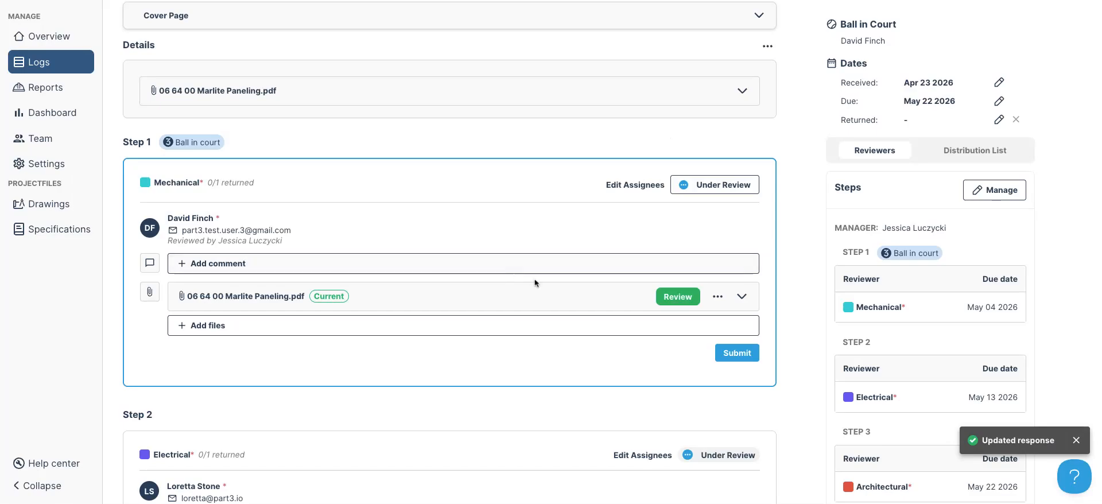
Open the attached PDF, check it against the project spec, and expand the MANUFACTURERS findings
left_click(678, 296)
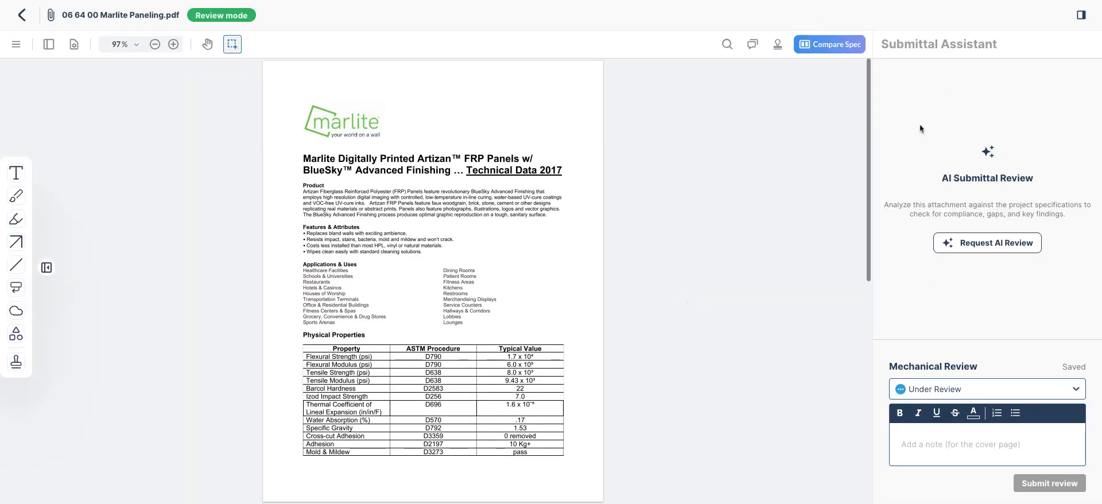
left_click(1002, 250)
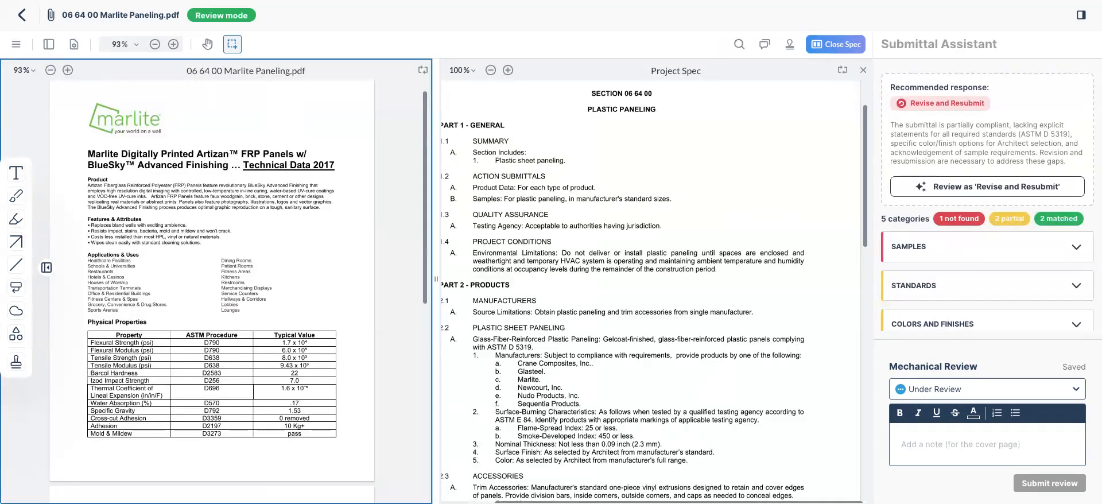
scroll(981, 248, "down", 3)
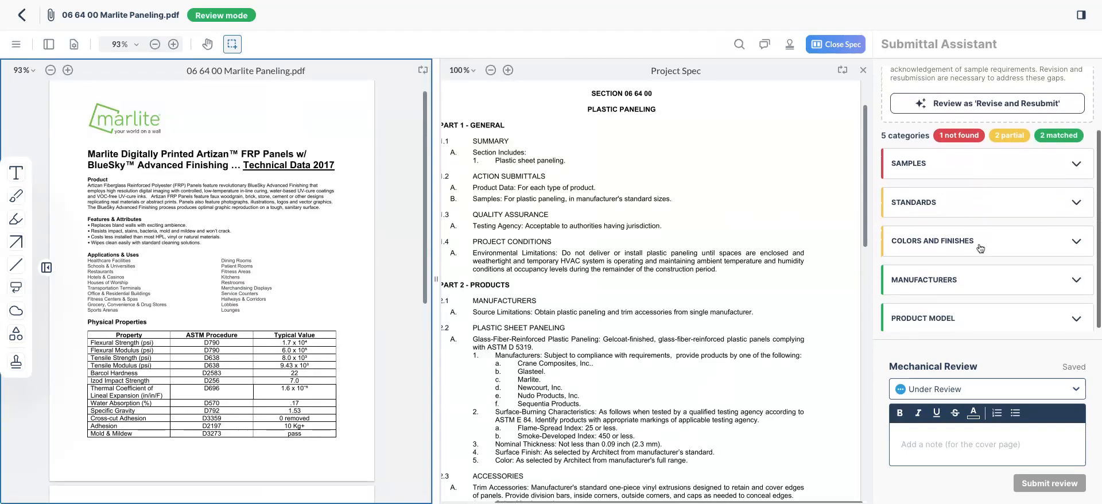
left_click(978, 278)
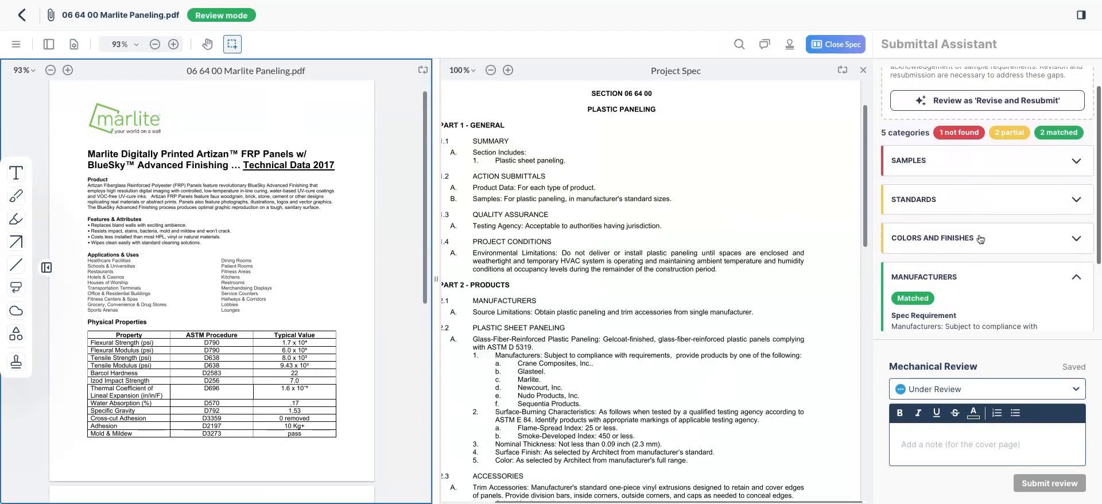
scroll(981, 239, "down", 3)
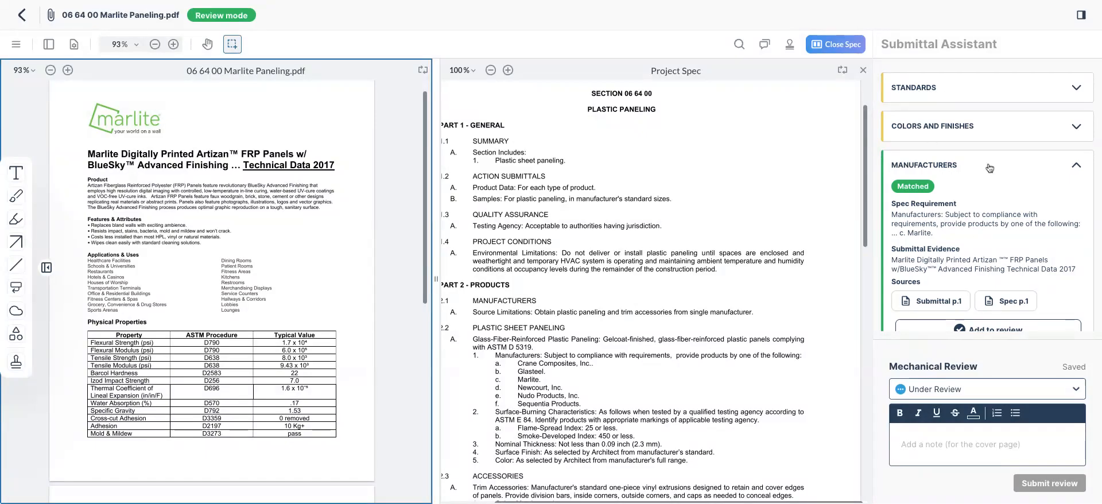
scroll(989, 167, "down", 2)
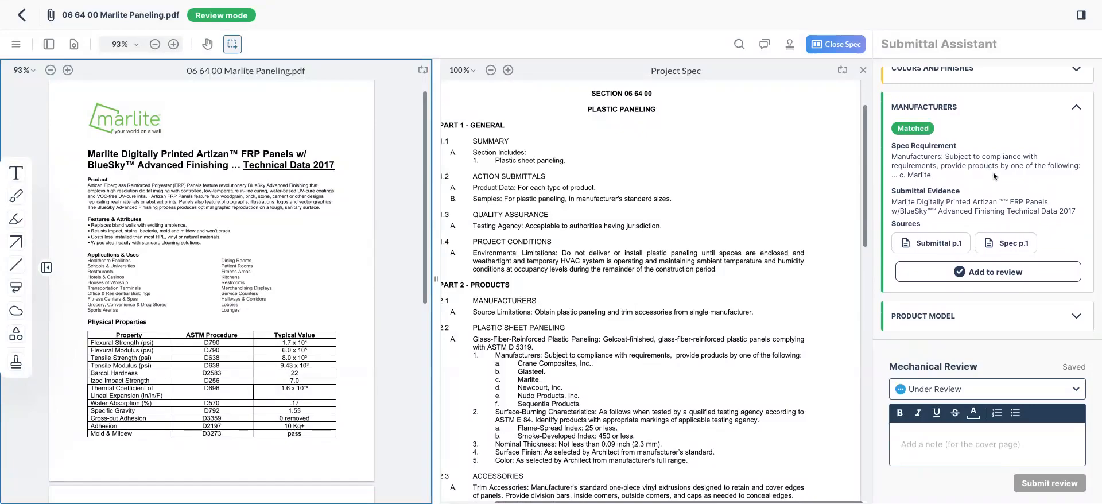
Submit the Mechanical review with status Revise and Resubmit
left_click(983, 393)
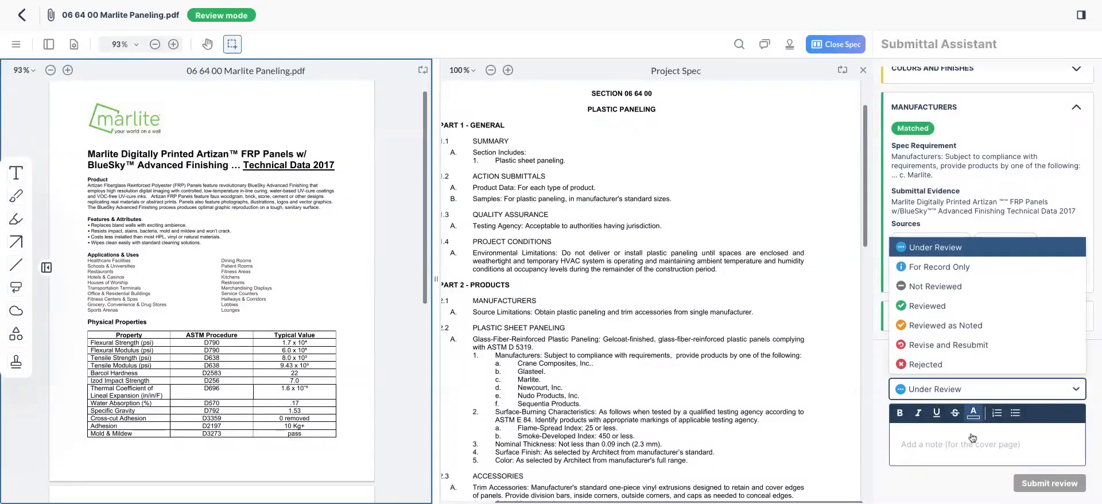
left_click(973, 346)
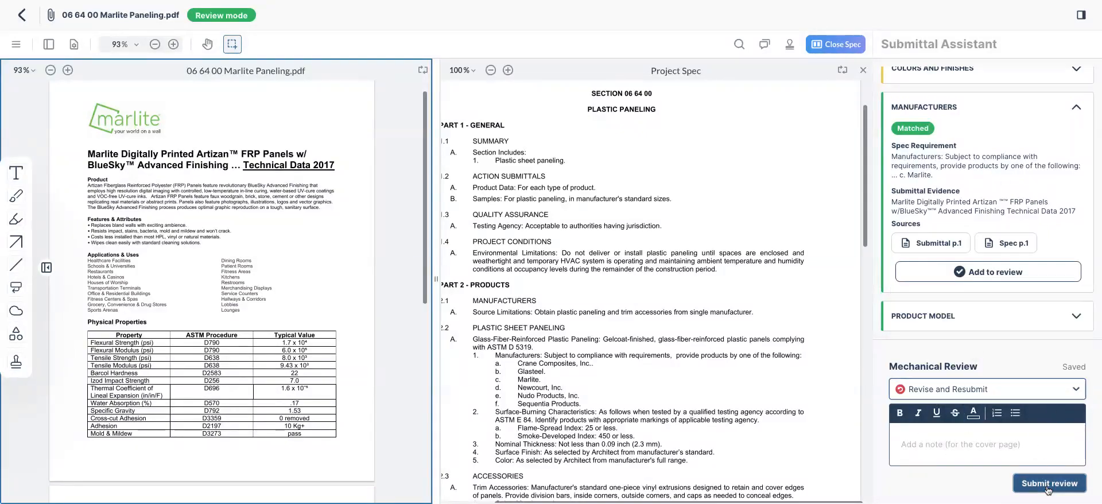
left_click(1042, 484)
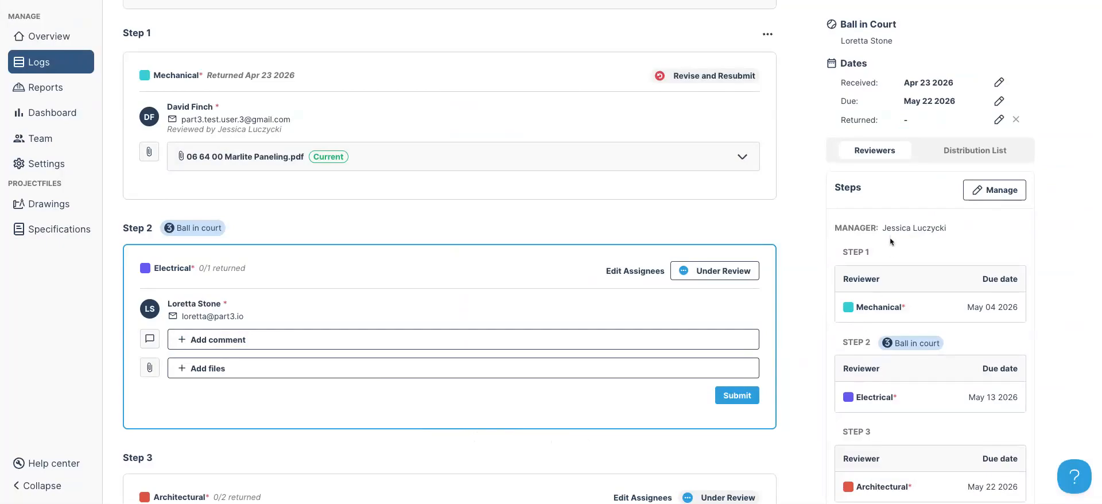
Delete the Electrical row from the review steps and save, leaving Architectural as step 2
left_click(997, 194)
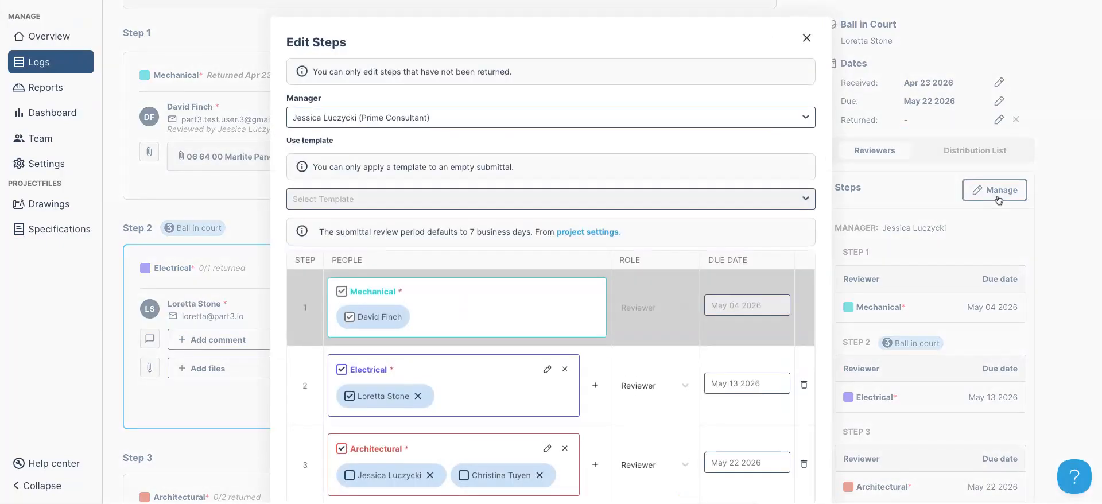
scroll(720, 212, "down", 2)
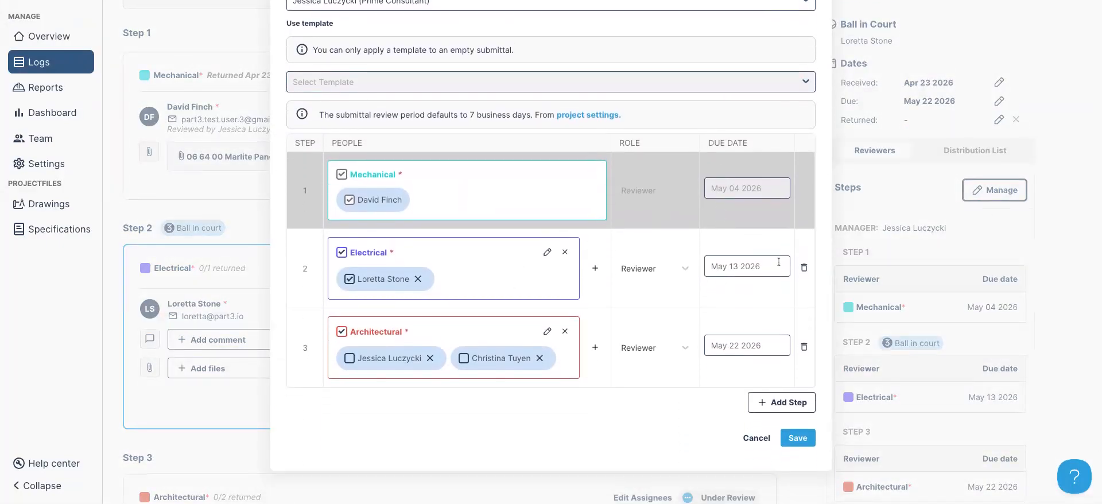
left_click(804, 275)
left_click(798, 367)
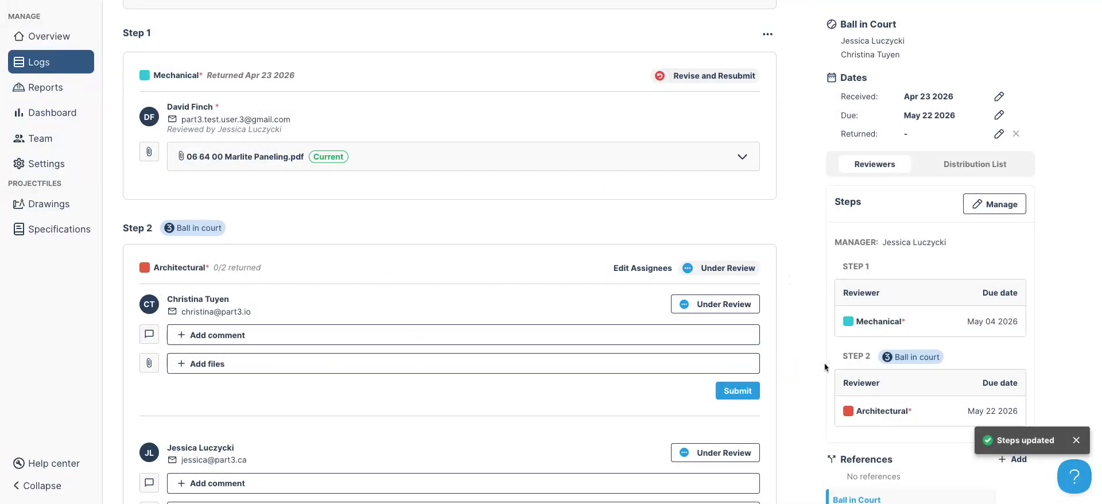
scroll(801, 253, "down", 2)
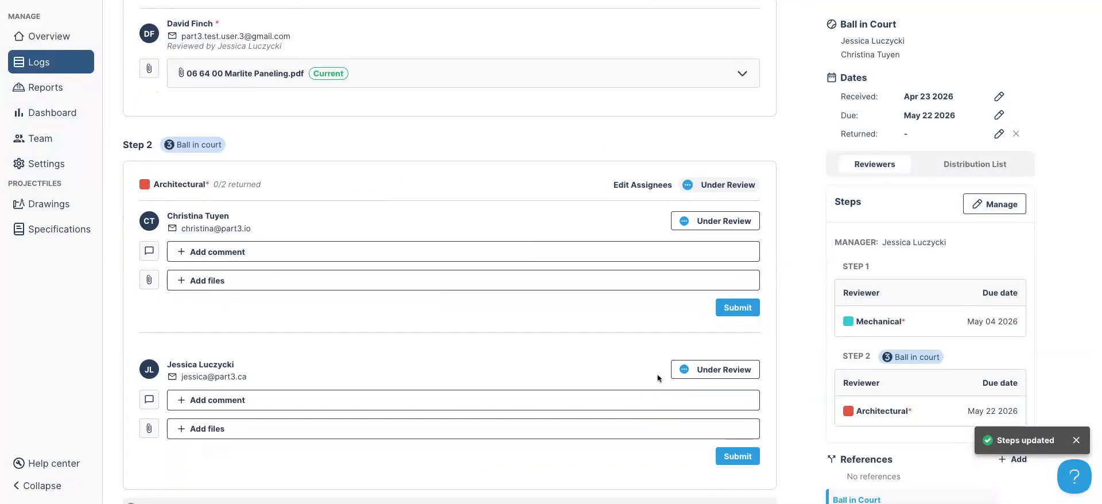
Attach 06 64 00 Marlite Paneling.pdf to the Architectural reviewer's response and submit it as Reviewed As Noted
scroll(801, 396, "up", 5)
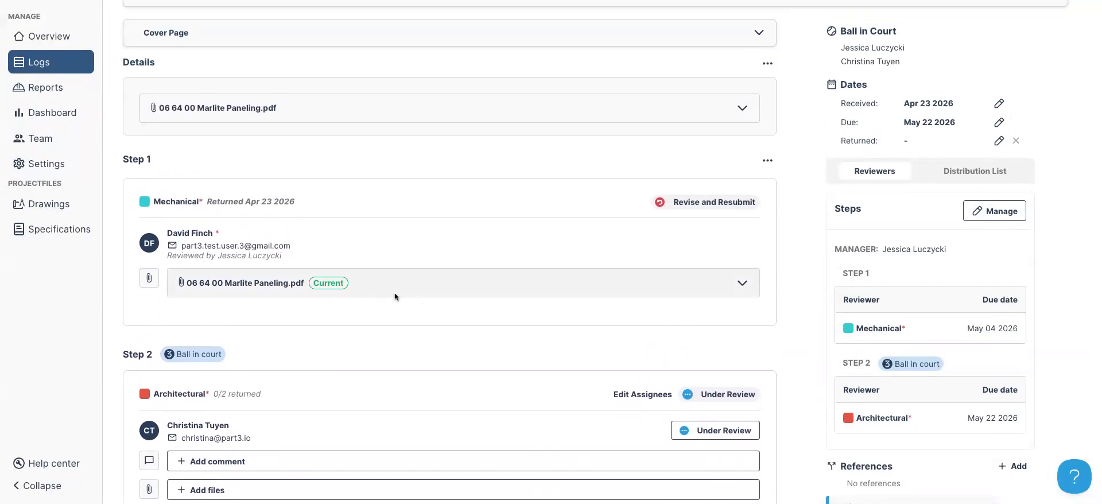
scroll(402, 292, "down", 3)
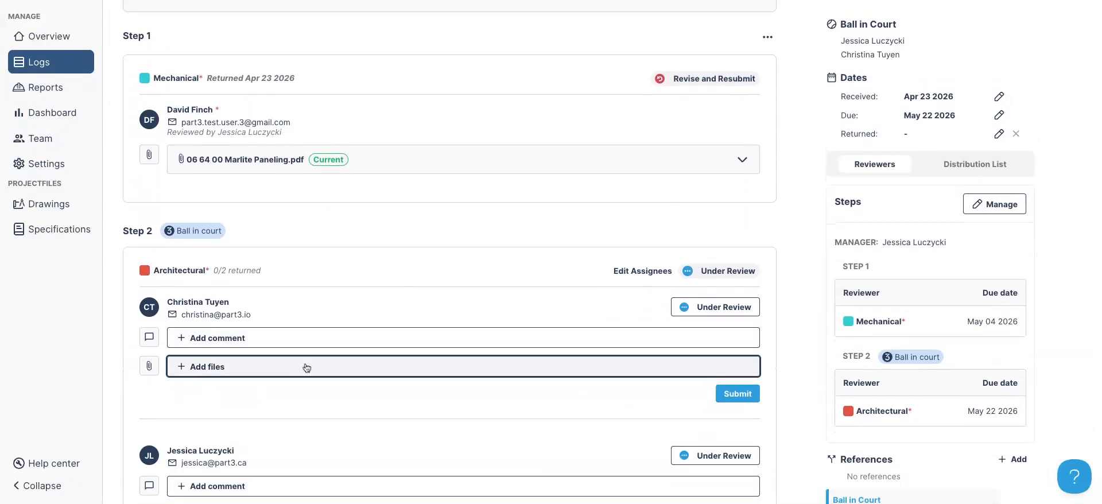
left_click(307, 368)
mouse_move(678, 92)
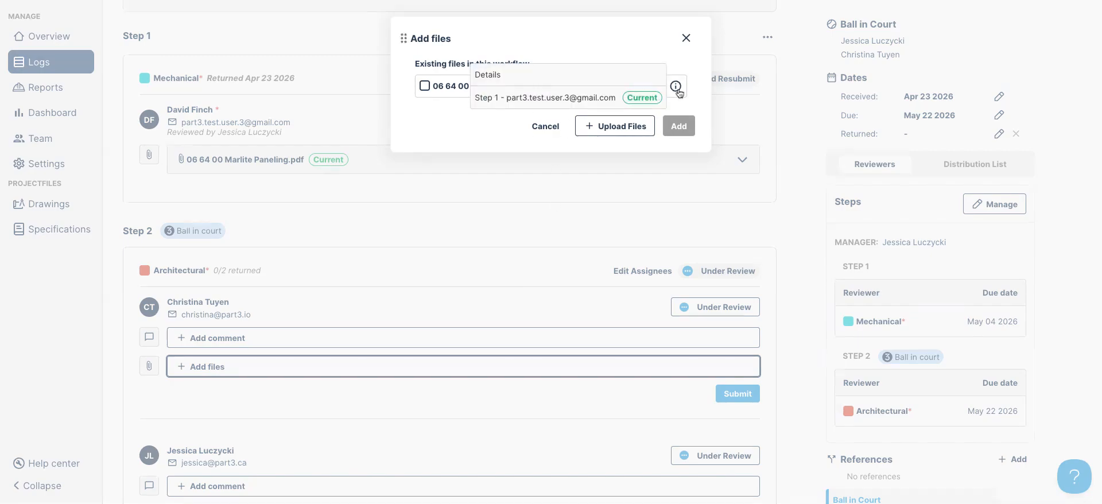
left_click(425, 85)
left_click(679, 126)
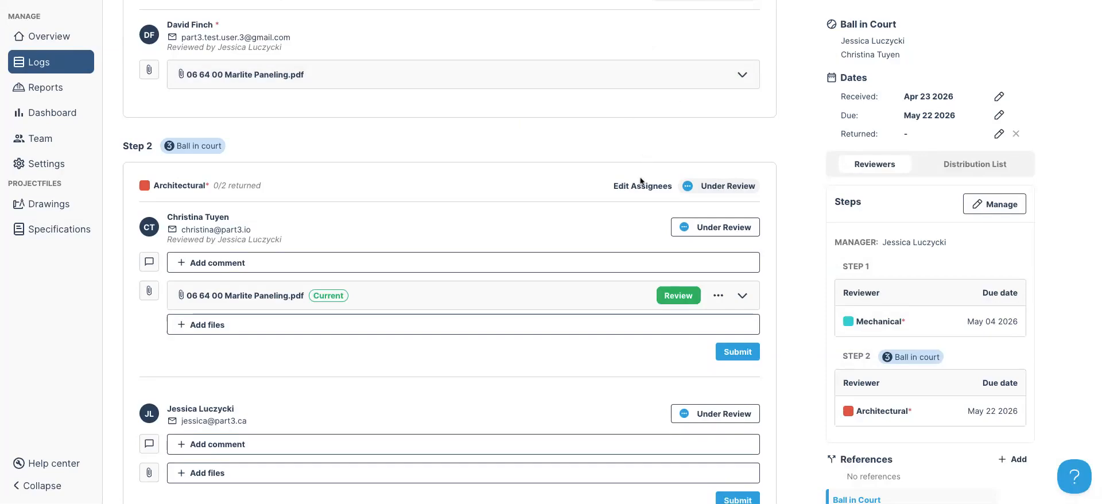
scroll(642, 182, "down", 3)
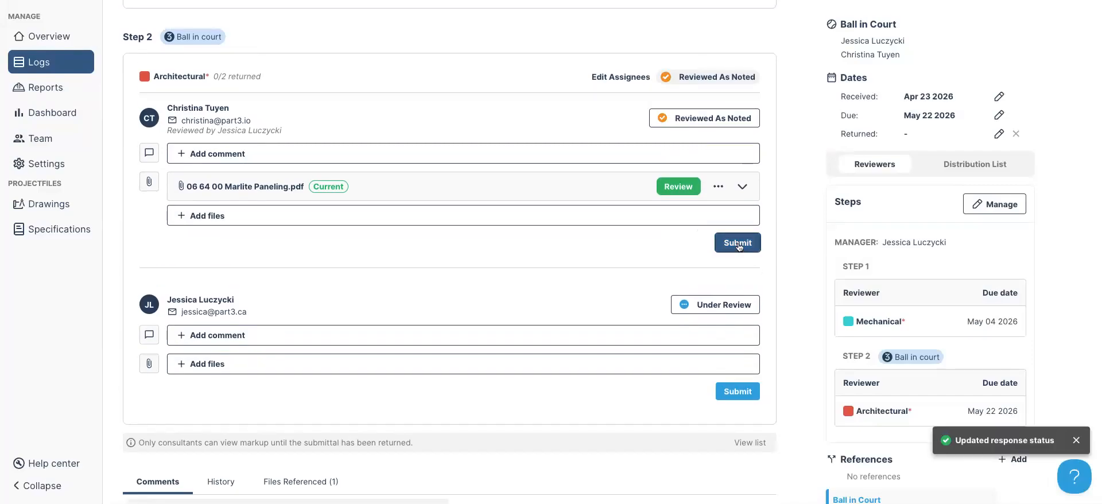
left_click(738, 243)
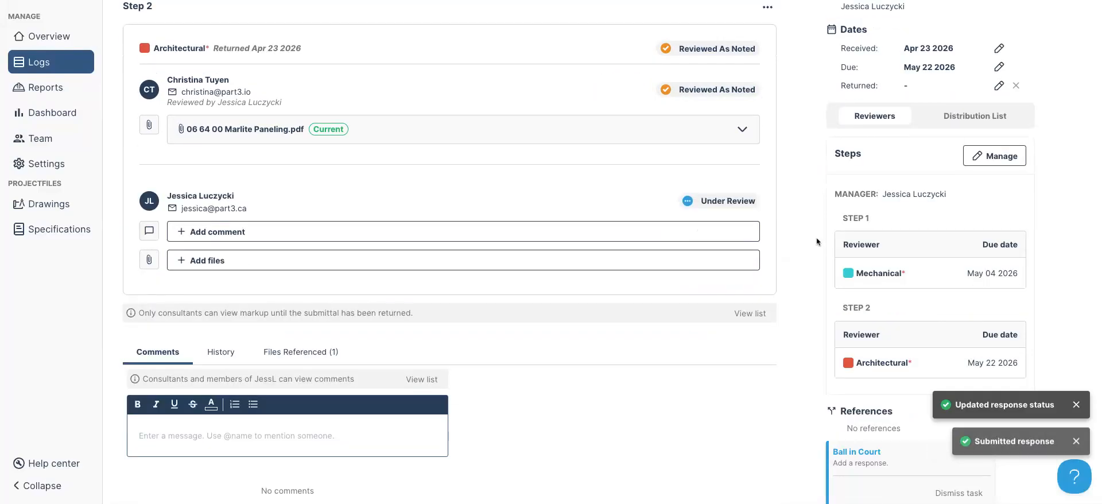
Check the Loading dock panels submittal's distribution list
scroll(817, 237, "up", 3)
scroll(815, 237, "up", 5)
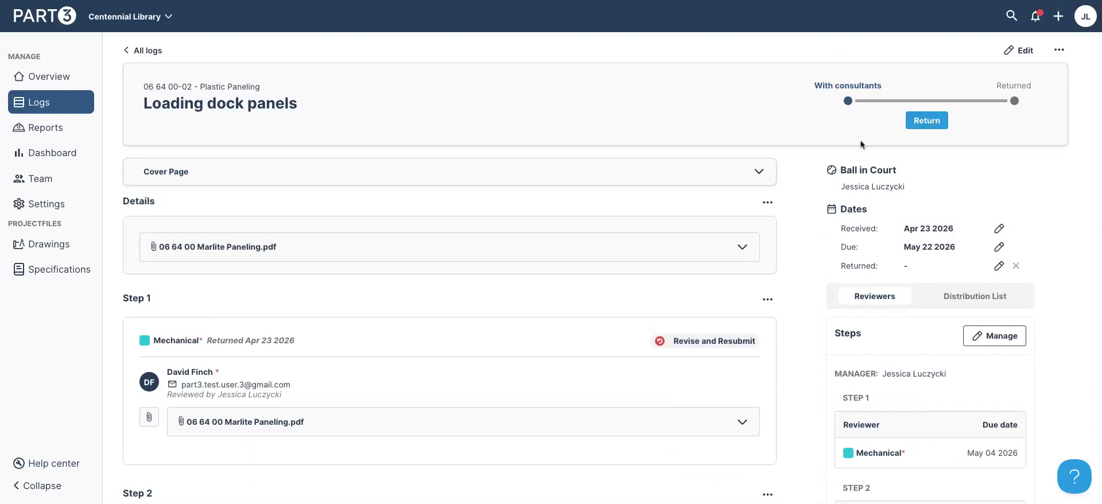
scroll(803, 197, "down", 3)
scroll(802, 201, "down", 1)
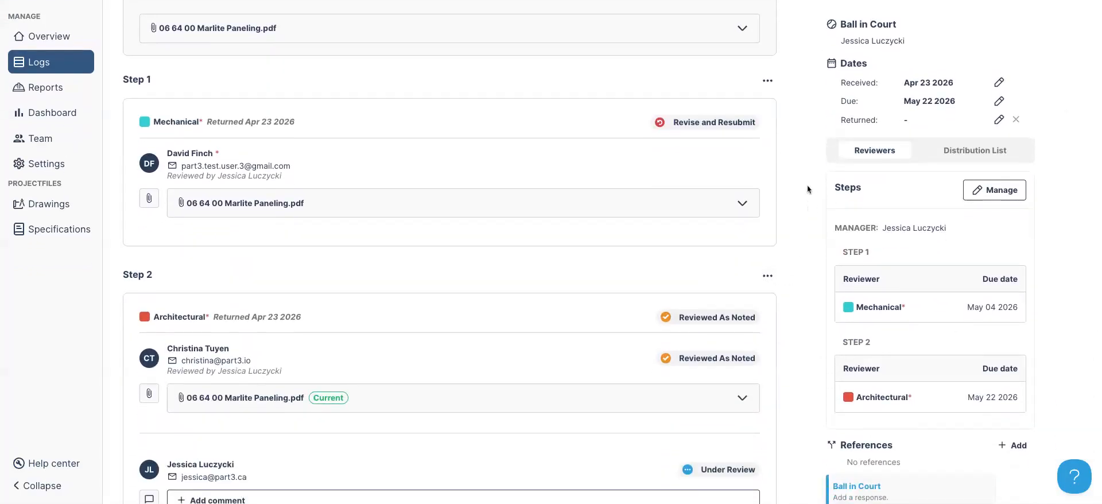
left_click(1005, 151)
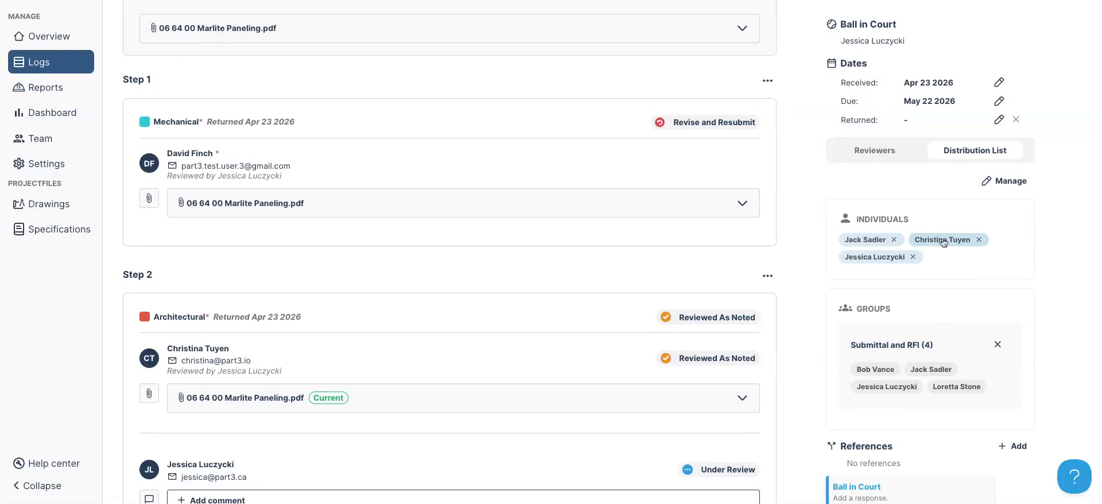
Return the submittal, distributing 06 64 00 Marlite Paneling.pdf
scroll(959, 240, "up", 5)
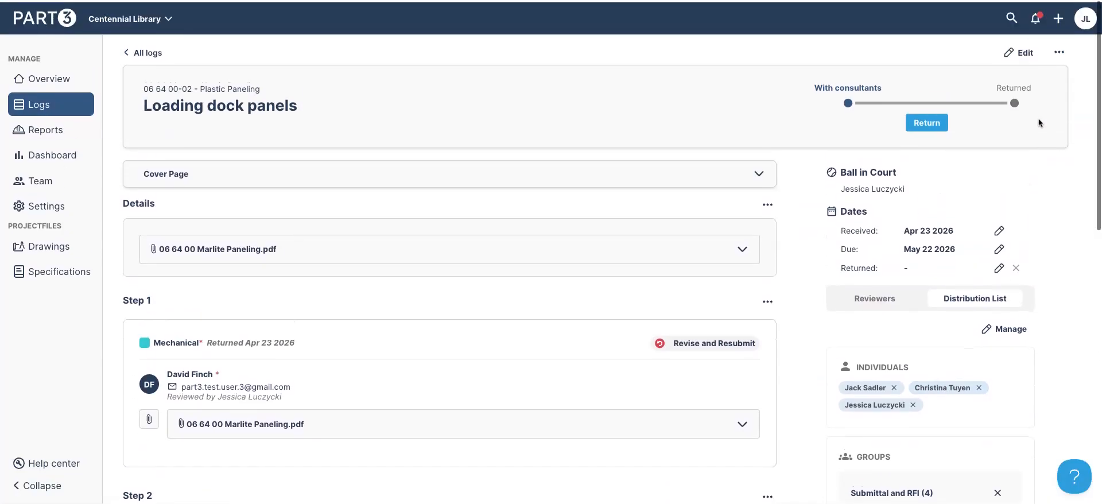
left_click(925, 121)
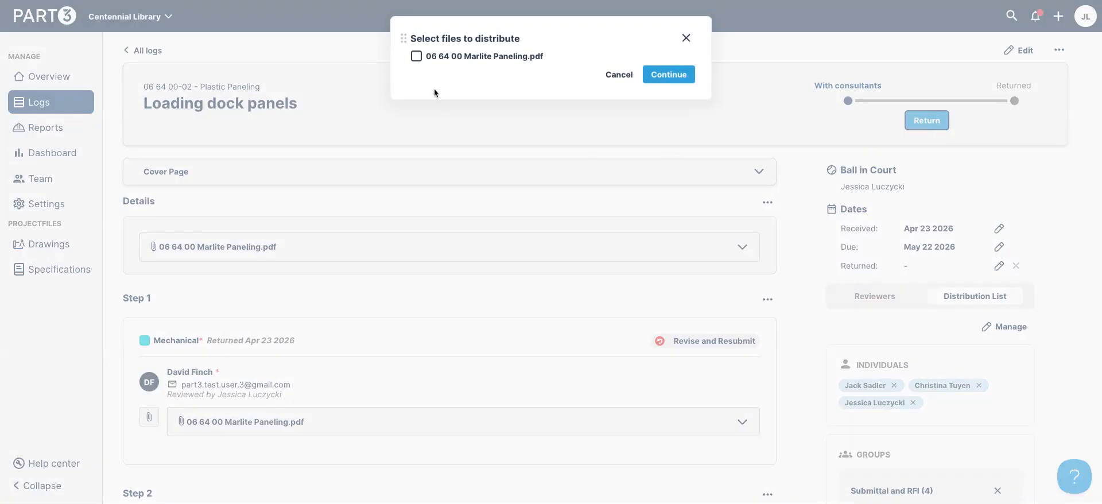
left_click(433, 57)
left_click(669, 78)
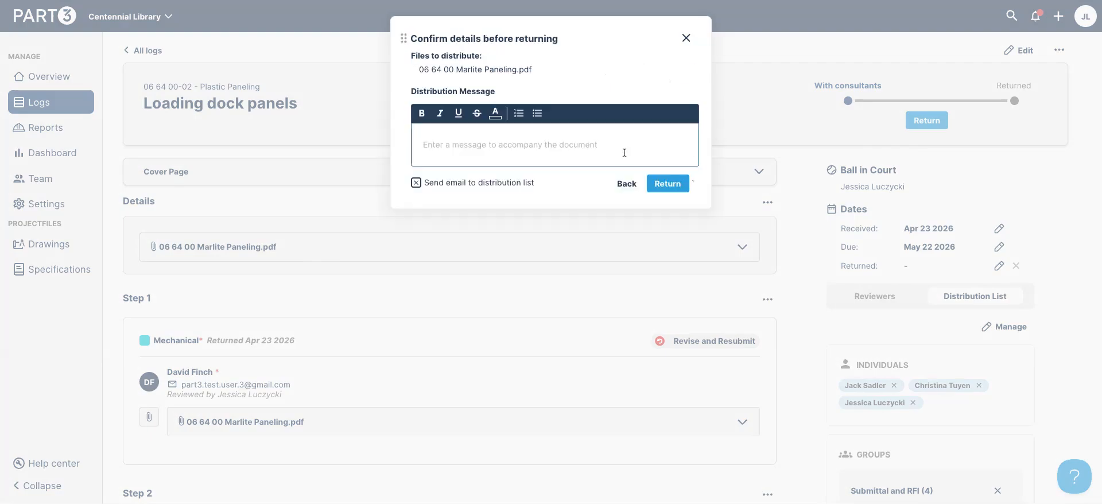
left_click(668, 184)
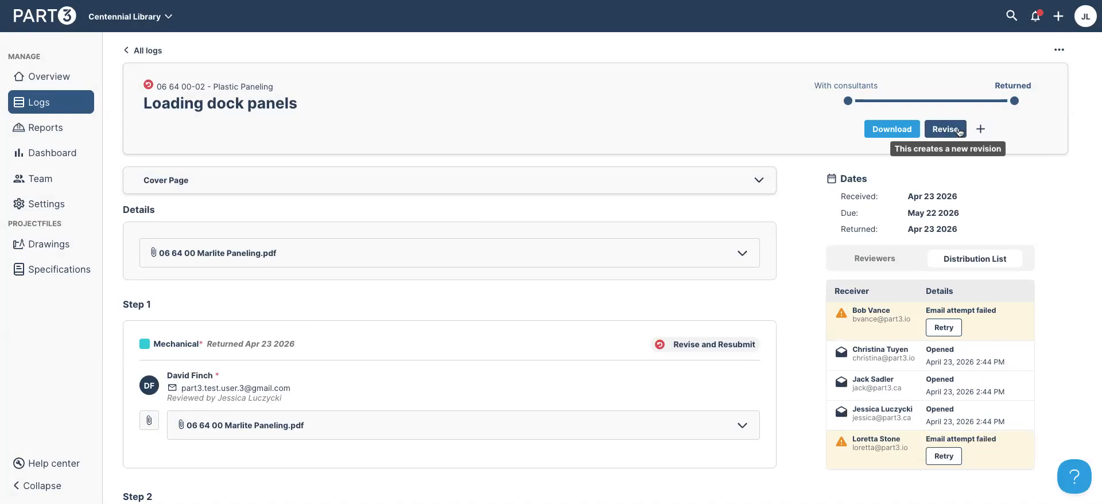
left_click(981, 130)
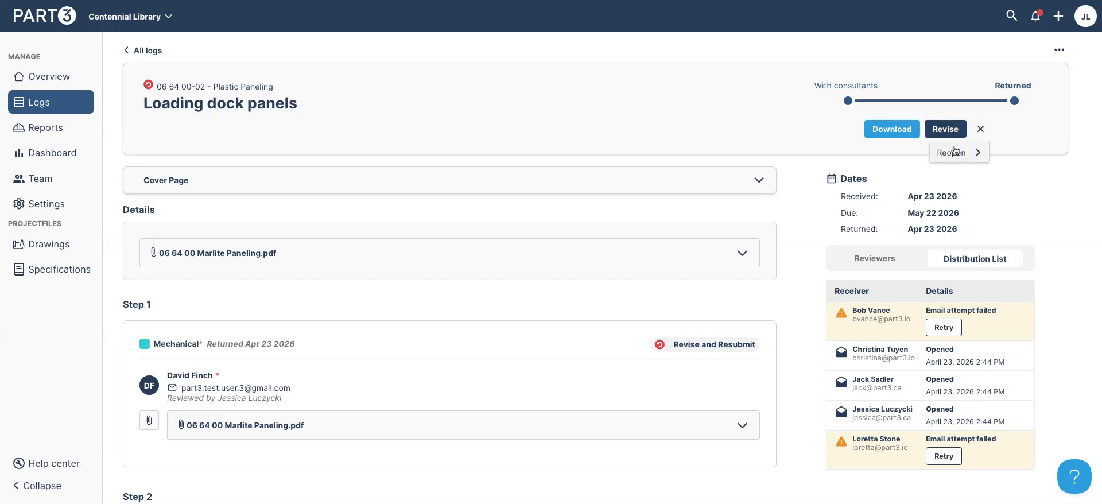
left_click(1064, 197)
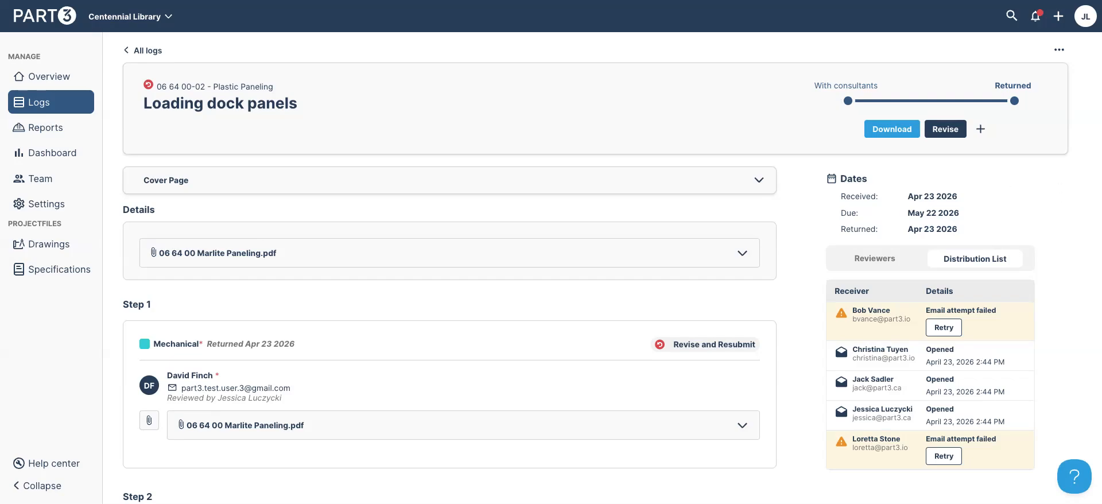
Create RFI 'Skylight Dimensions' with the Architectural and Structural consultants assigned
left_click(1059, 16)
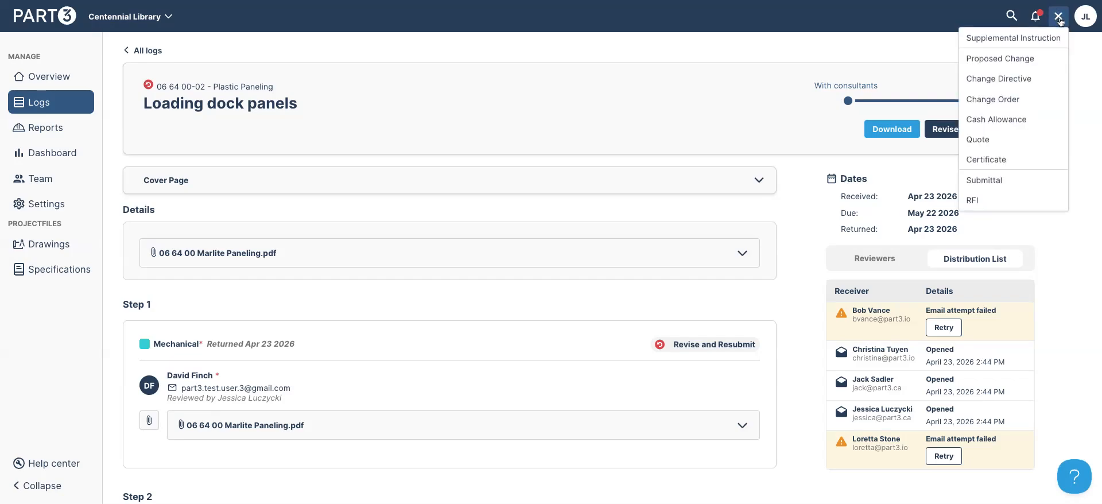
left_click(998, 206)
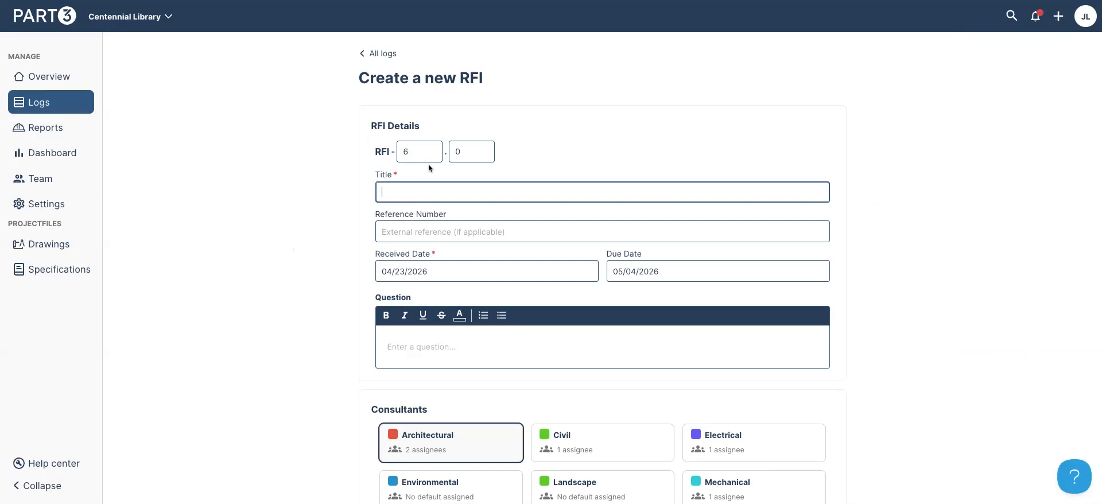
type("Skylight Dimensions")
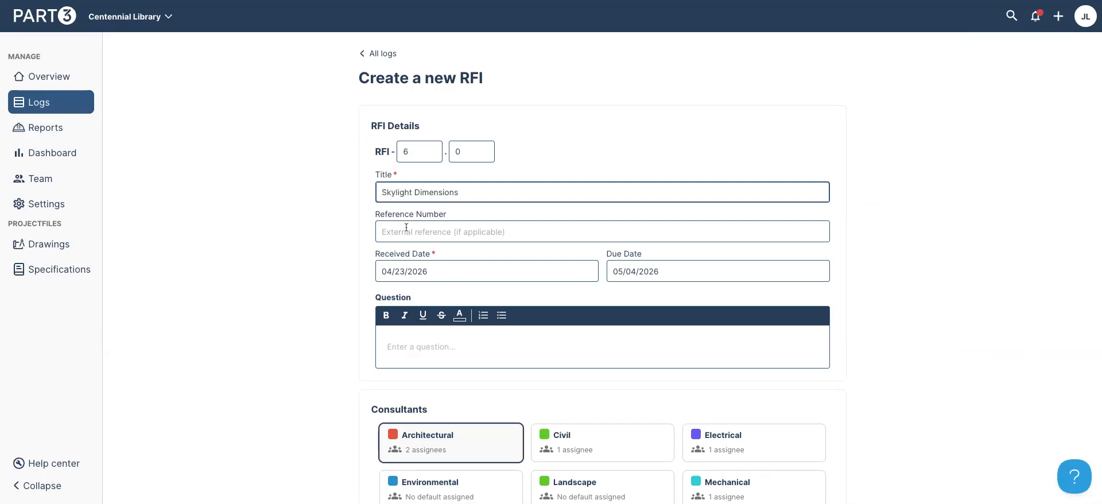
left_click(411, 228)
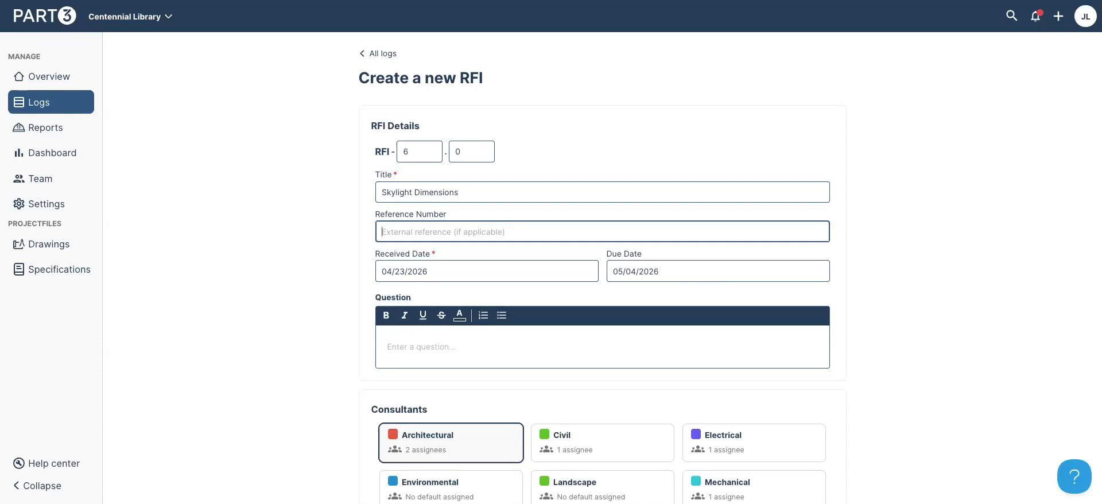
scroll(551, 253, "down", 3)
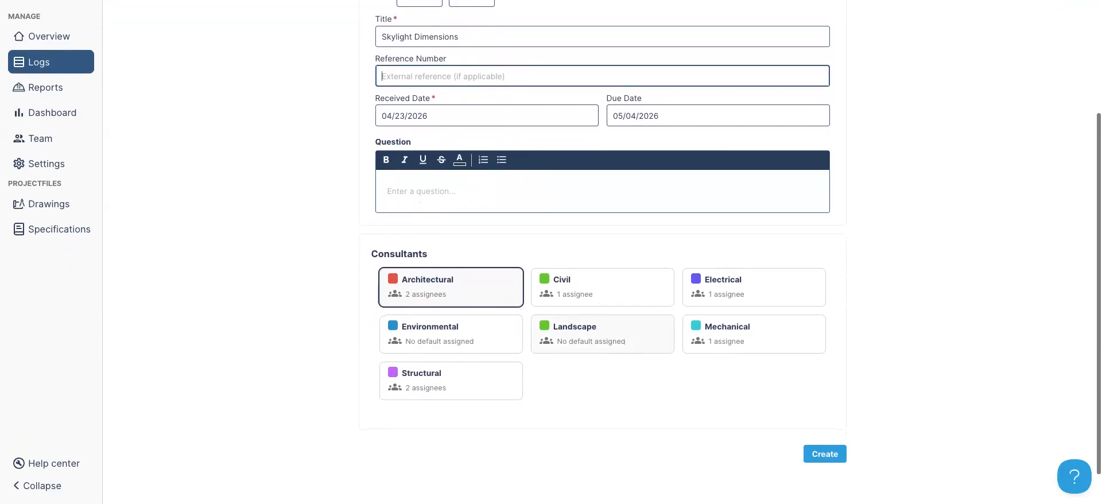
left_click(454, 386)
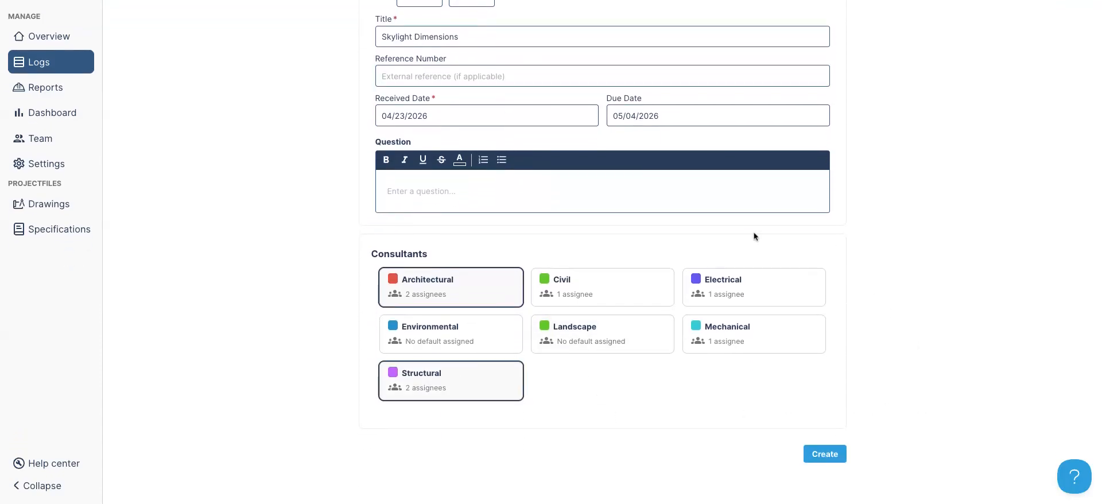
left_click(836, 455)
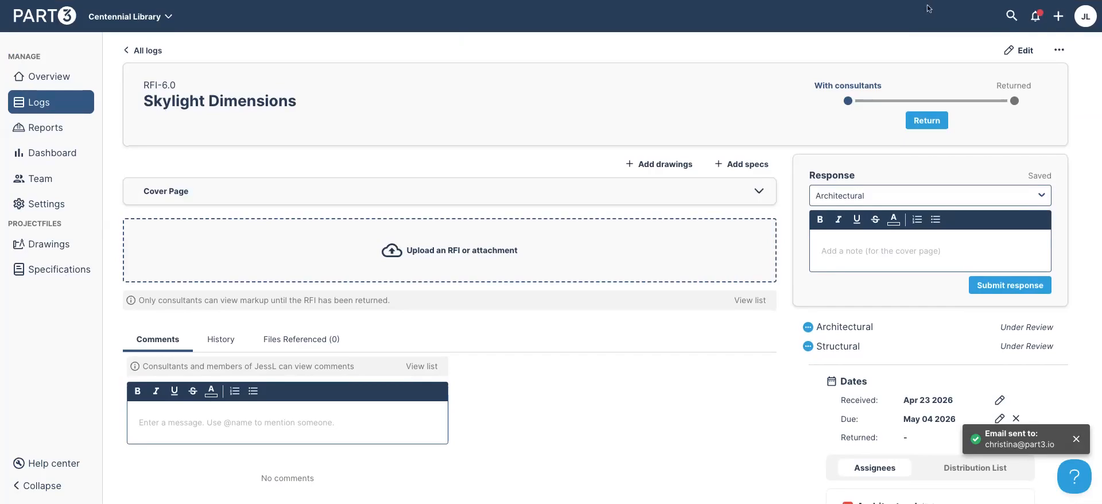
Remove the Structural consultant from the RFI and confirm the reduced consultant list
left_click(1015, 52)
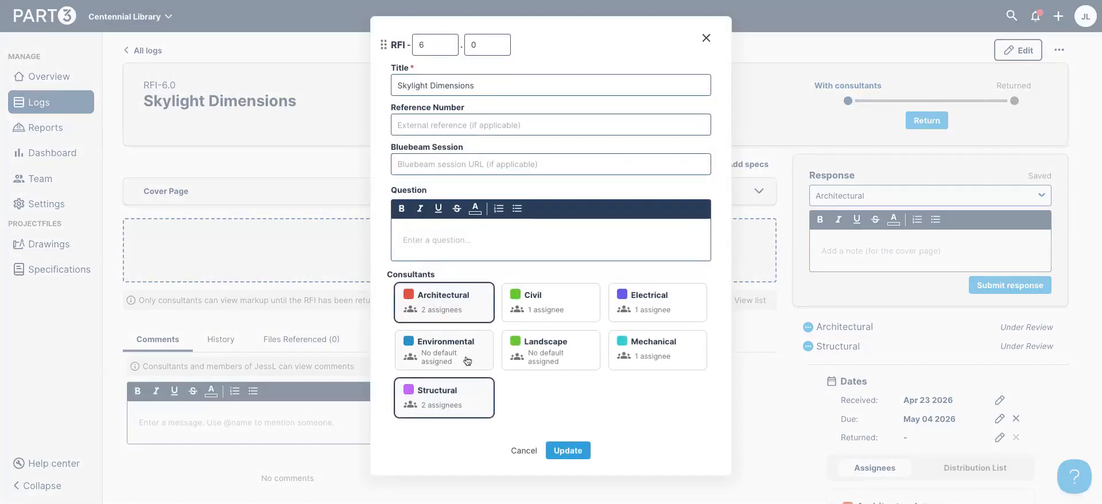
left_click(485, 406)
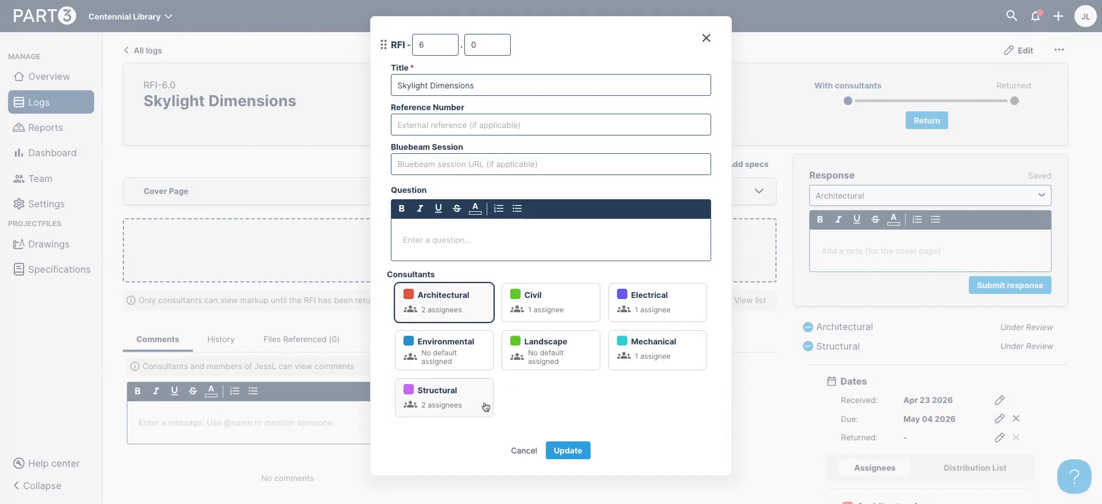
left_click(577, 455)
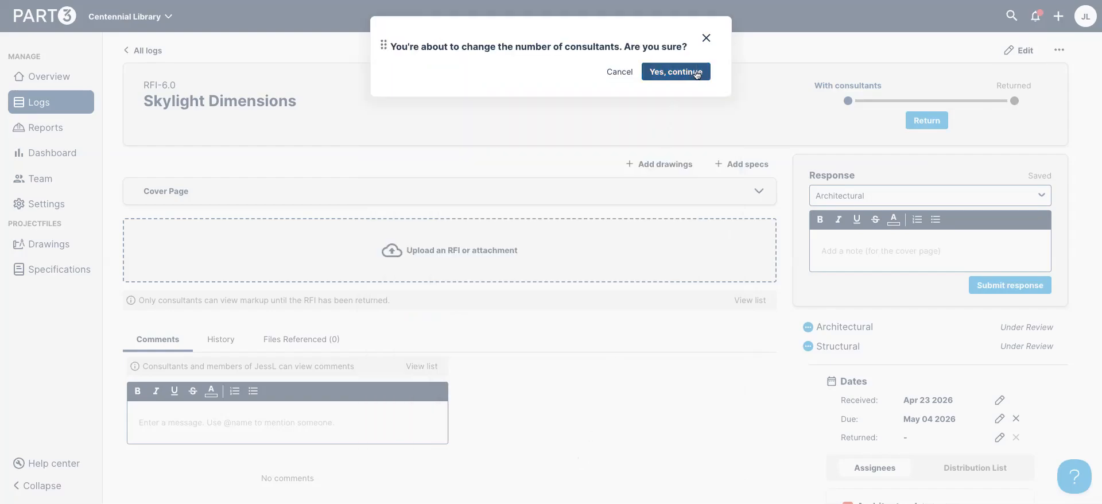
left_click(676, 72)
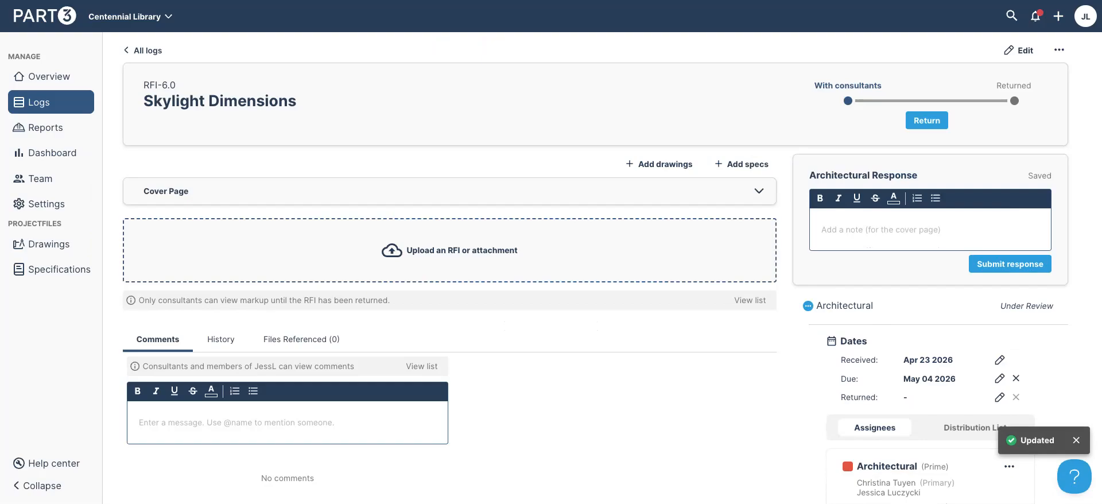
Attach RFI Skylight Purlins.pdf, preview it, and bring up the Upload drawings window
left_click(773, 289)
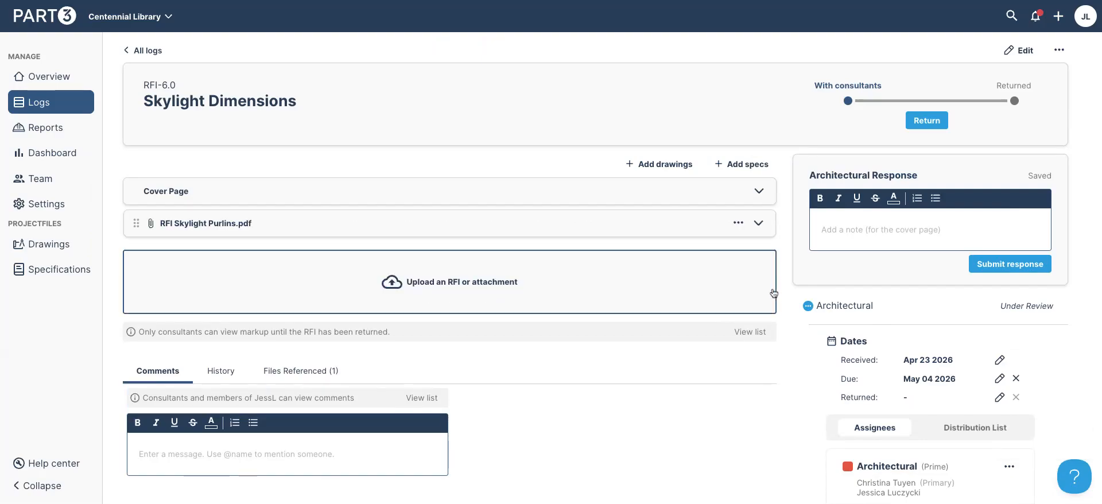
left_click(288, 224)
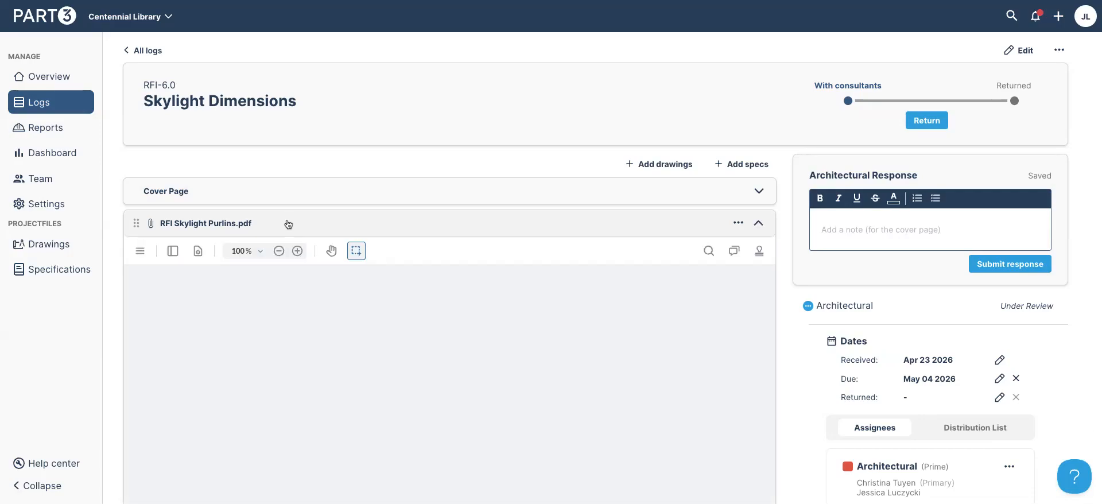
scroll(471, 312, "down", 1)
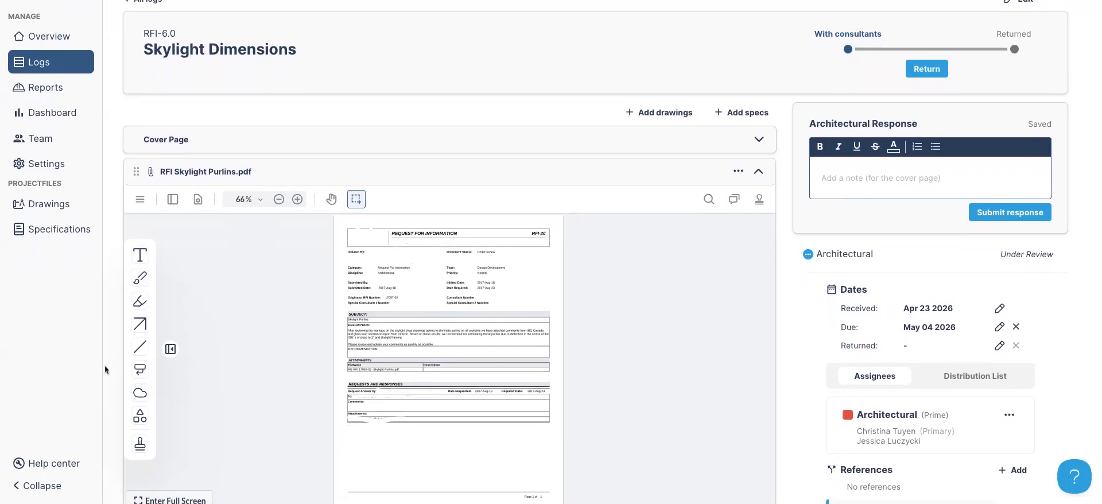
left_click(573, 179)
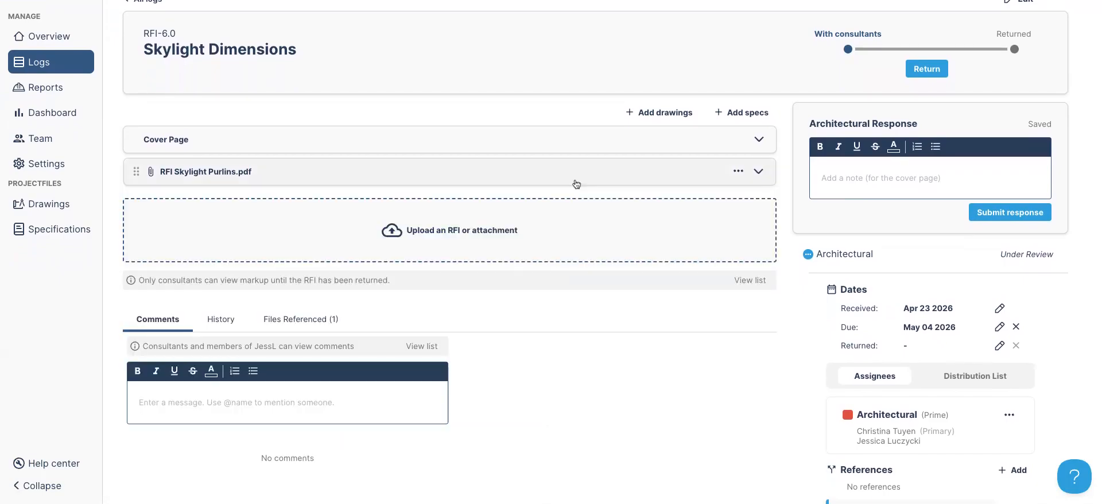
left_click(658, 115)
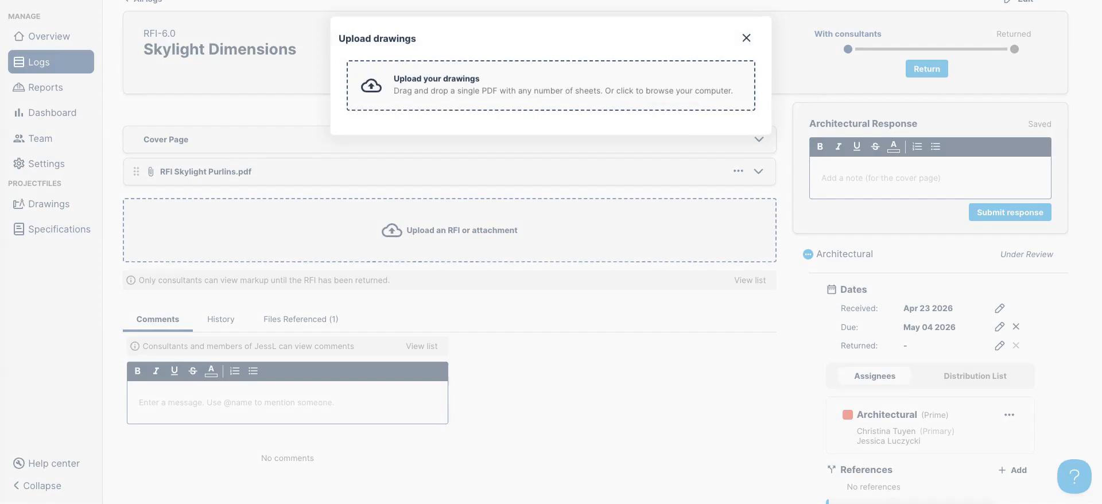
Upload the level 2 floor plan PDF as a Sketch numbered ASK-3, titled 'Skylight Details'
left_click_drag(551, 86, 488, 108)
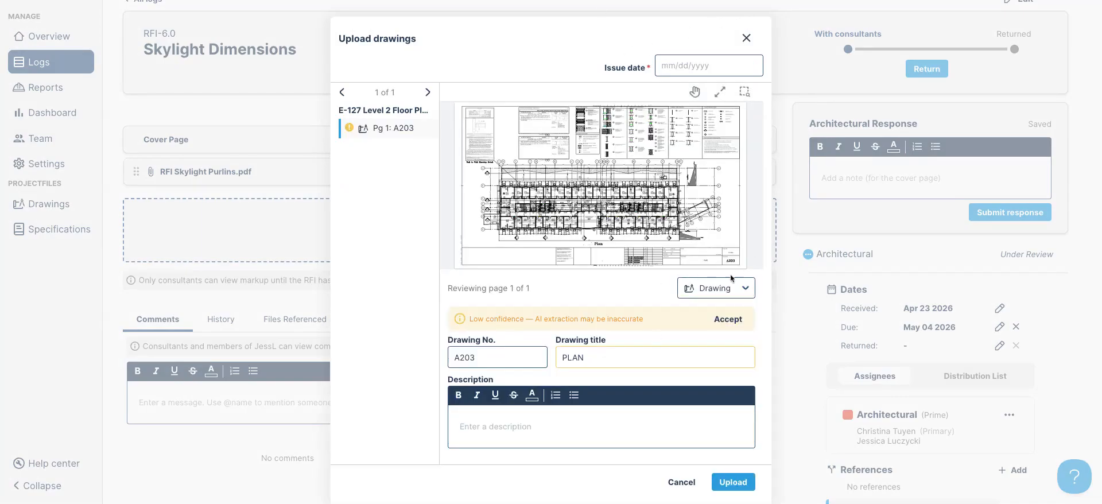
left_click(735, 292)
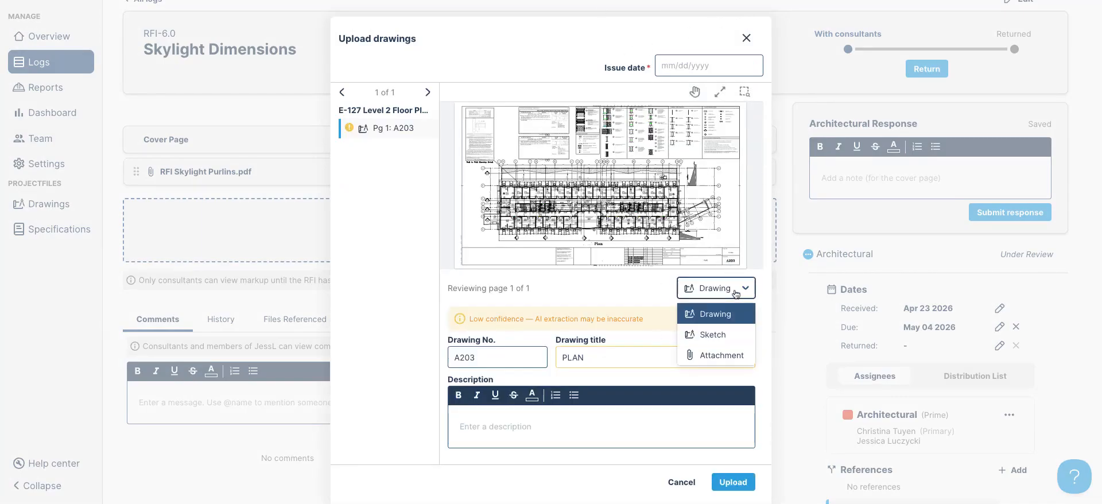
left_click(723, 333)
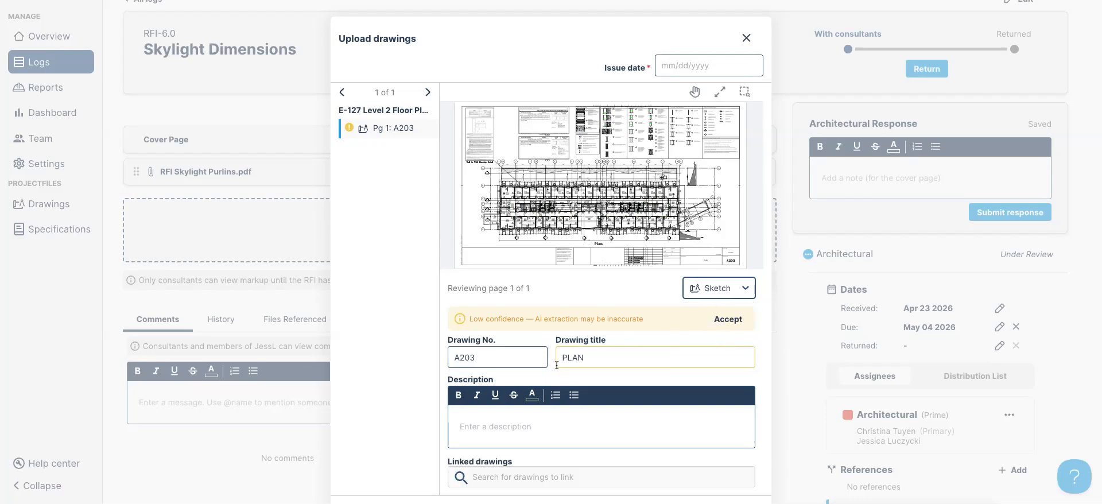
left_click_drag(500, 358, 439, 361)
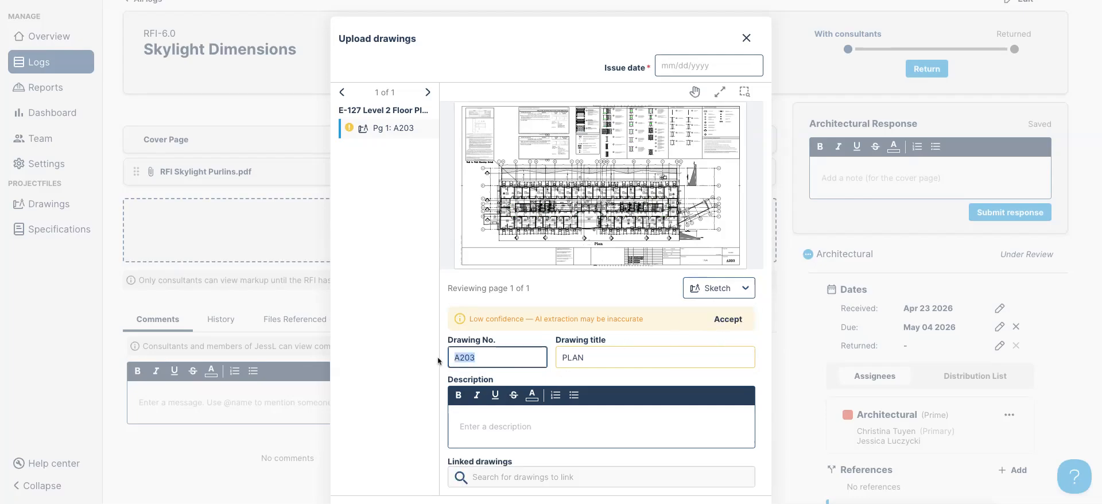
type("ASK-3")
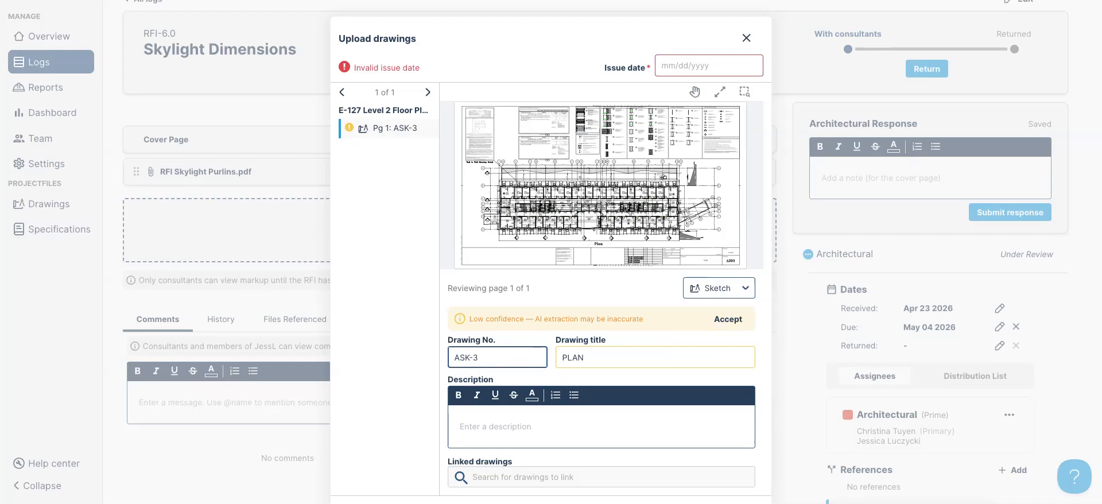
key("Tab")
type("Skylig")
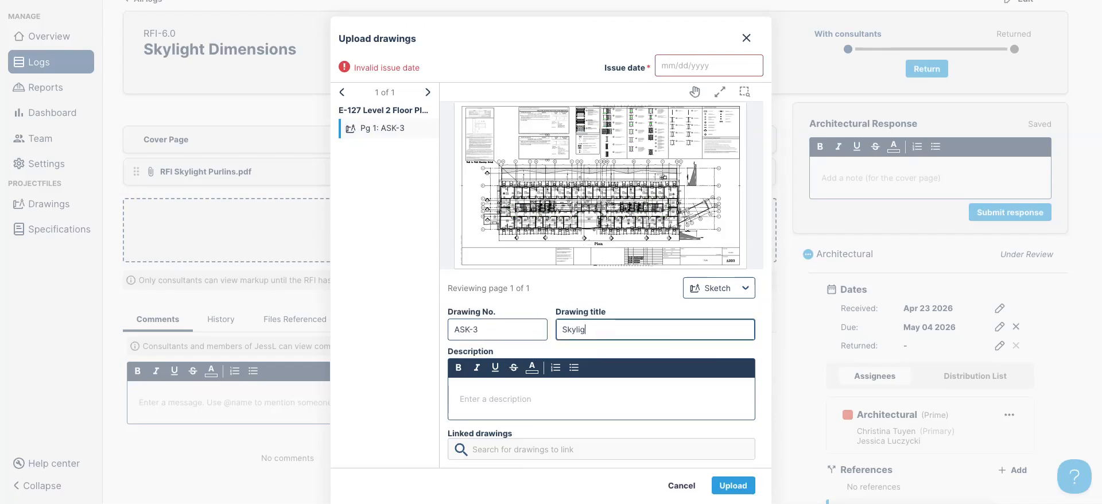
type("ht Details")
key("Tab")
Describe the sketch as 'Additional dimensions provided. SI to follow.', link drawing A1.4, and upload it
scroll(560, 360, "down", 1)
left_click(560, 360)
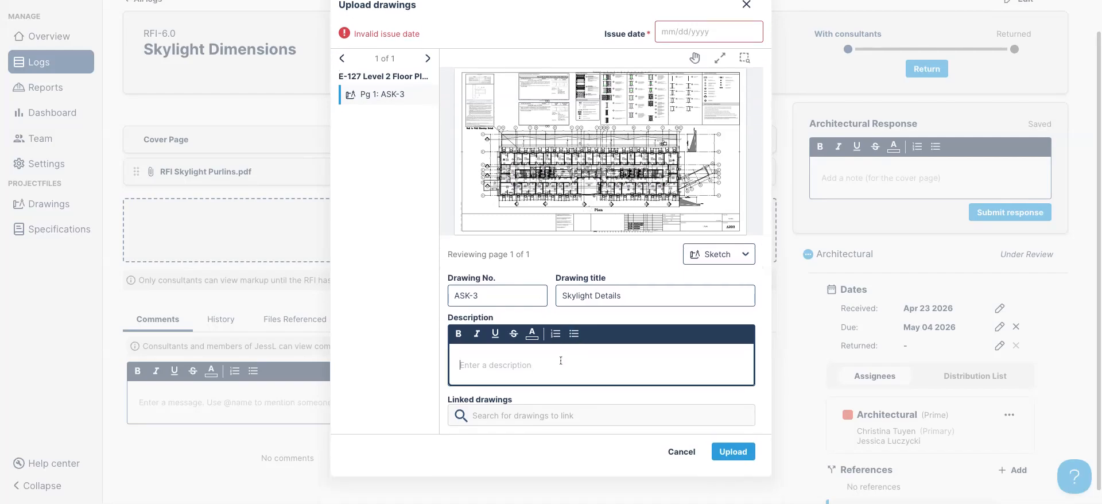
type("Addi")
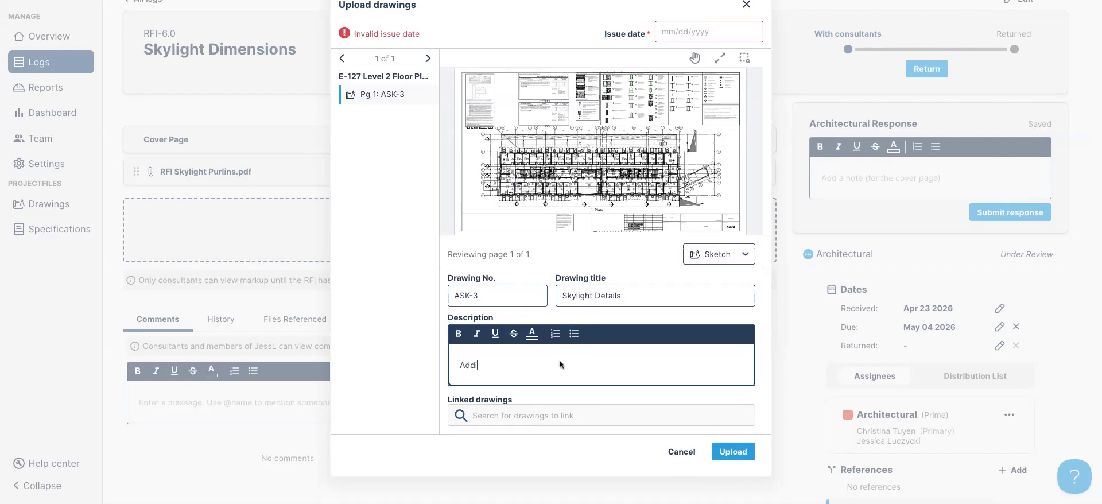
type("tional dimensions provided.")
type(" Sl")
type(" to follow.")
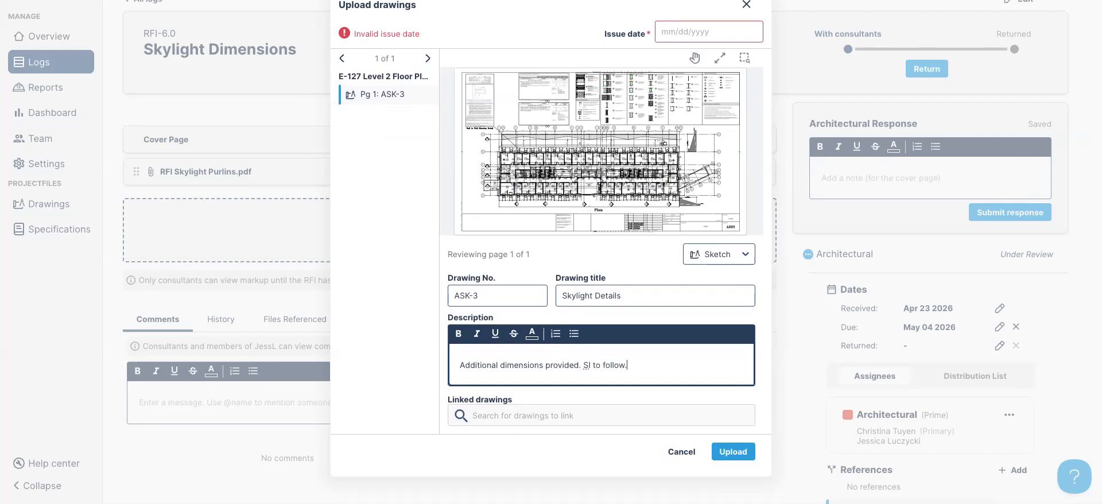
left_click(539, 402)
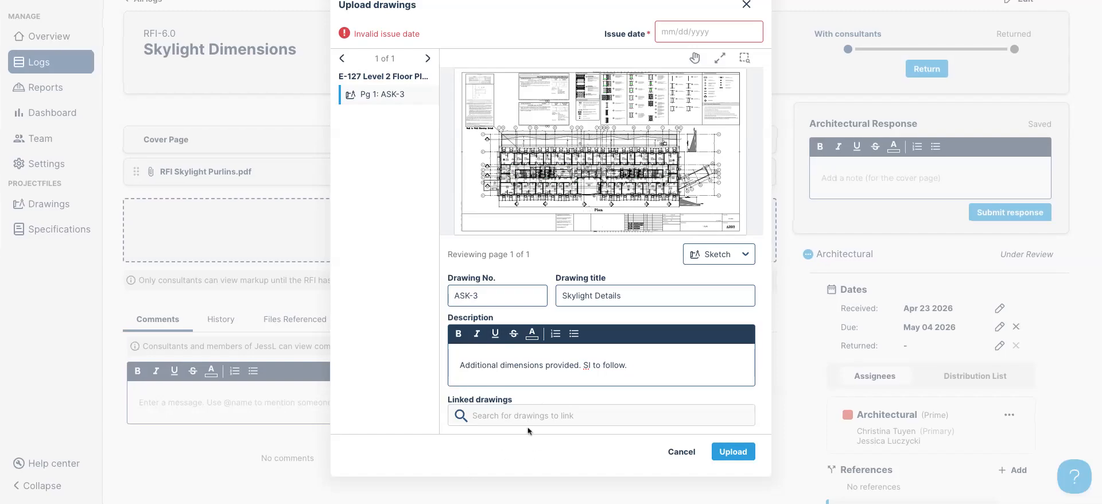
left_click(534, 417)
type("A")
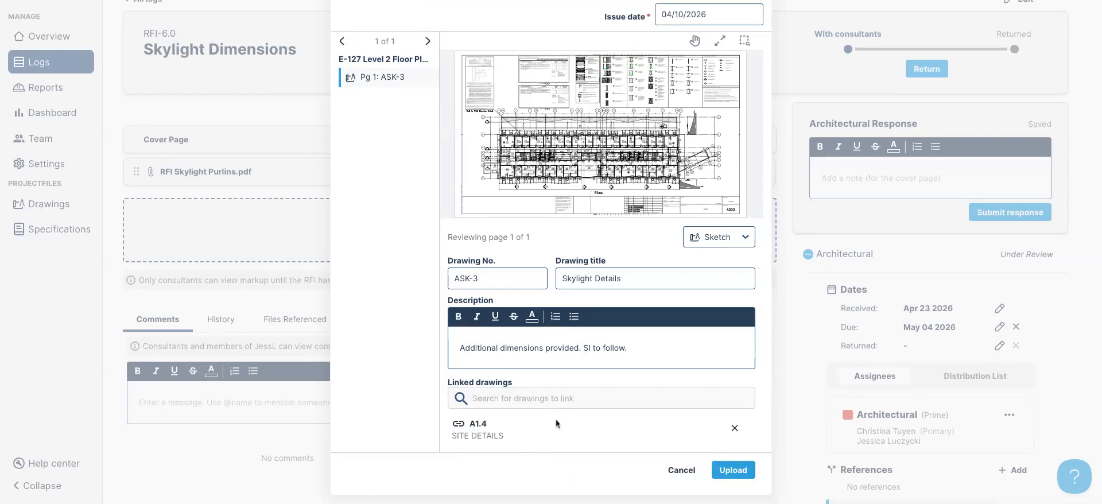
left_click(733, 470)
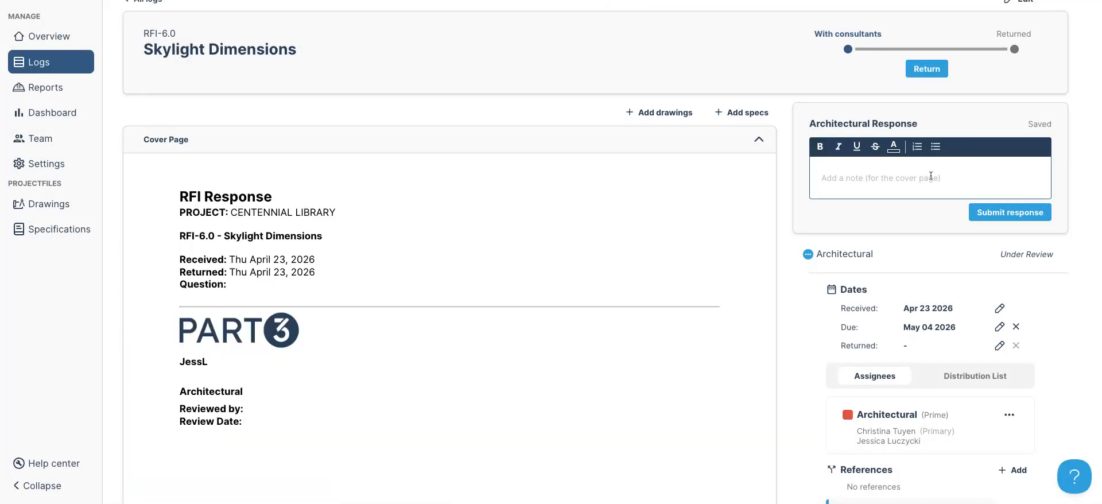
Submit the Architectural response 'See annotations attached and SK3. SI to follow.' and collapse the cover page
left_click(908, 178)
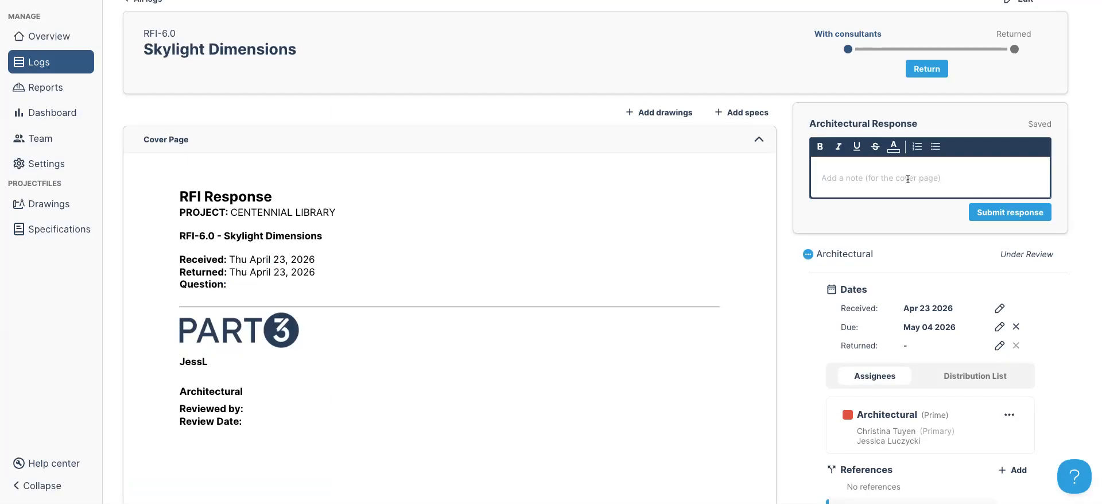
type("Se")
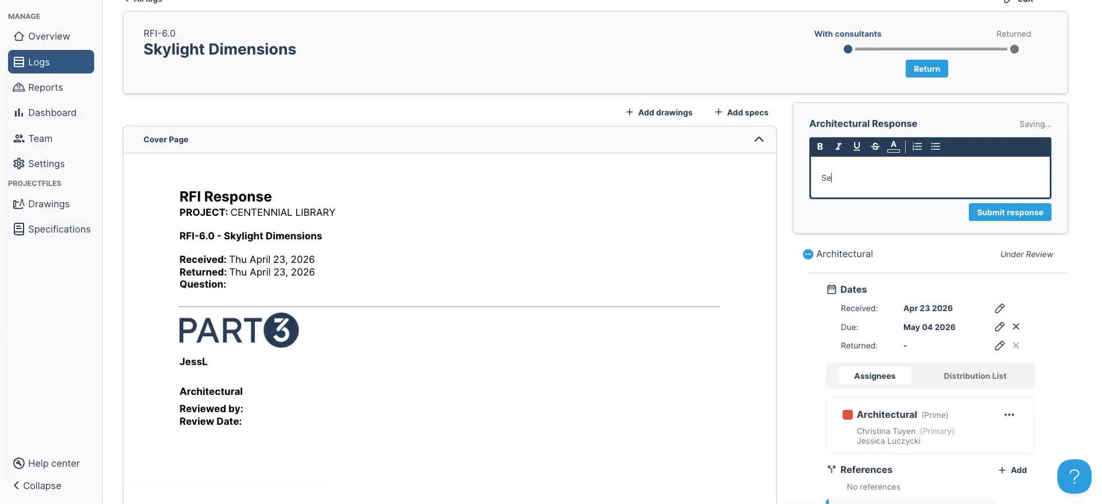
type("e annotations attached and SK")
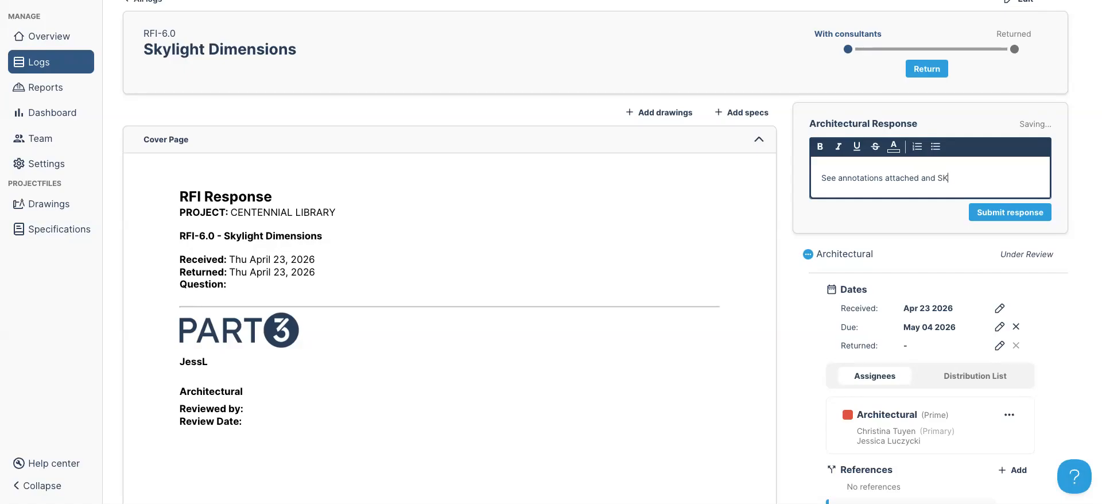
type("3. Sl to follow.")
left_click(981, 208)
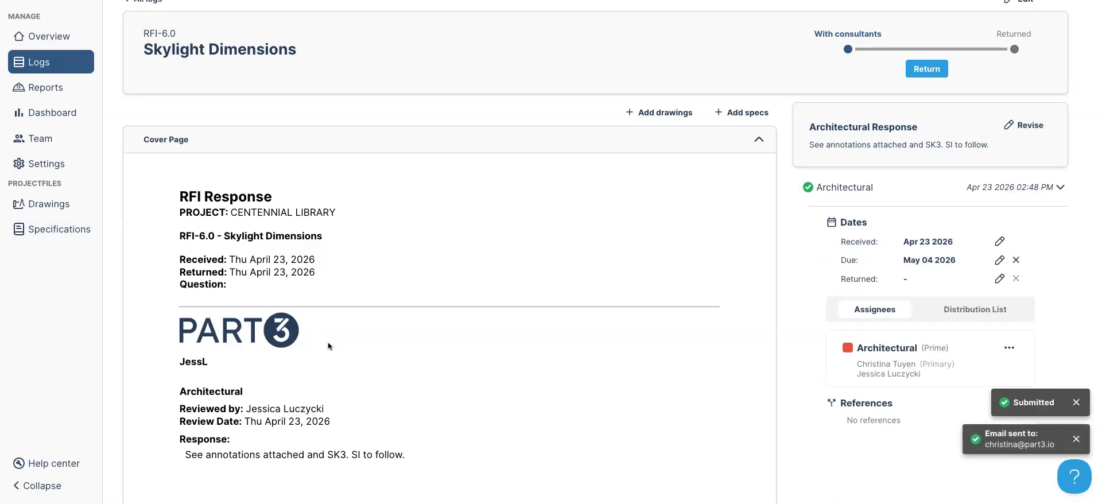
left_click(509, 144)
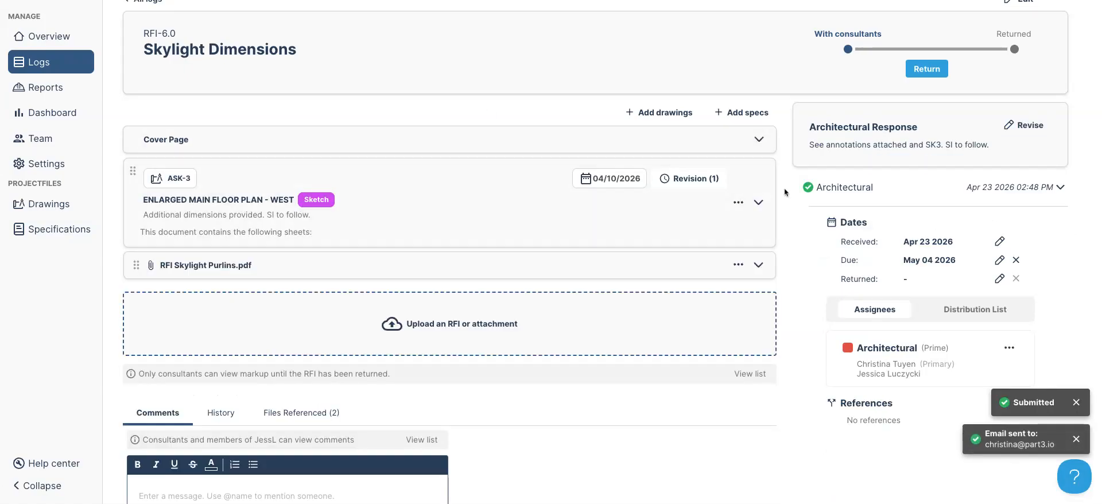
scroll(967, 262, "down", 3)
Add r-1.0 (searched as SI) and RFI-4.0 as references on RFI-6.0
left_click(1016, 309)
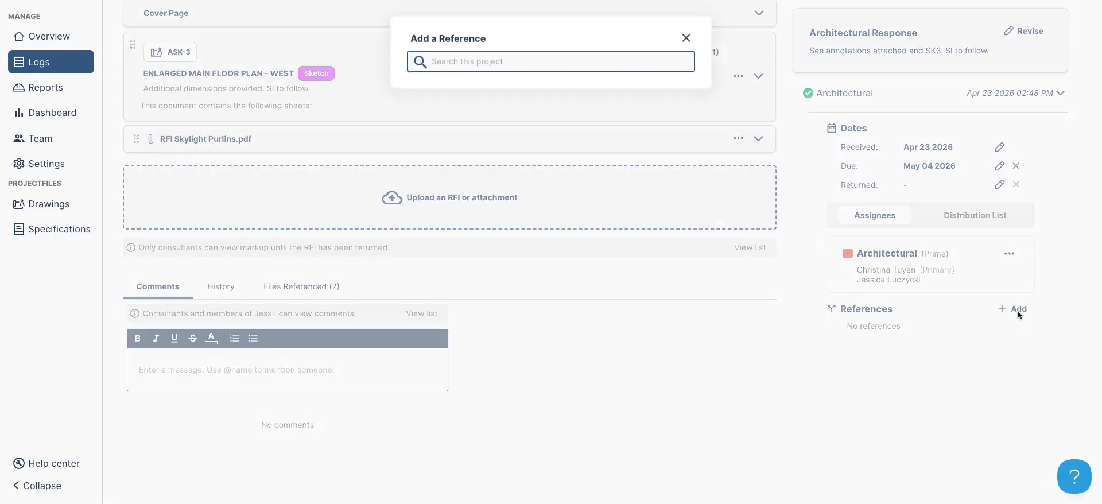
type("SI")
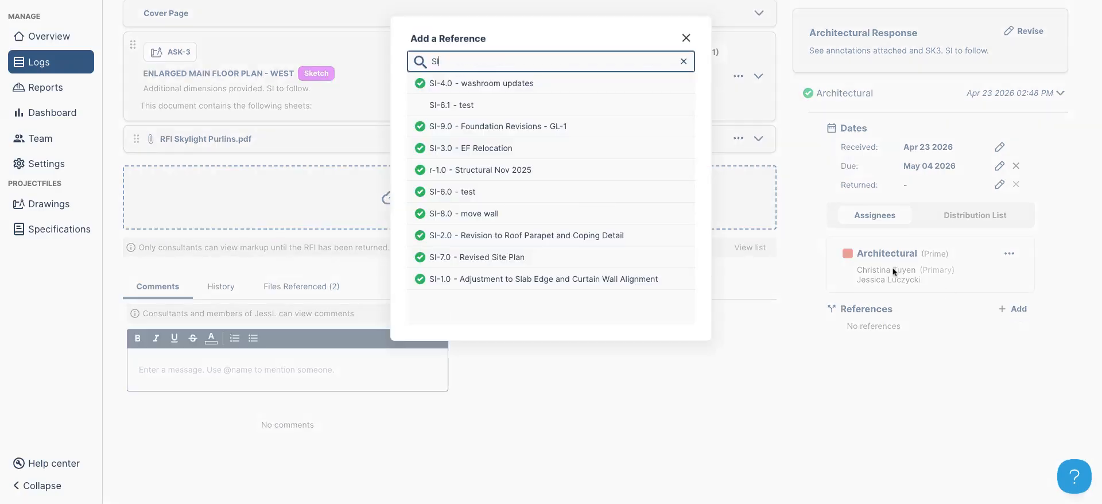
left_click(519, 171)
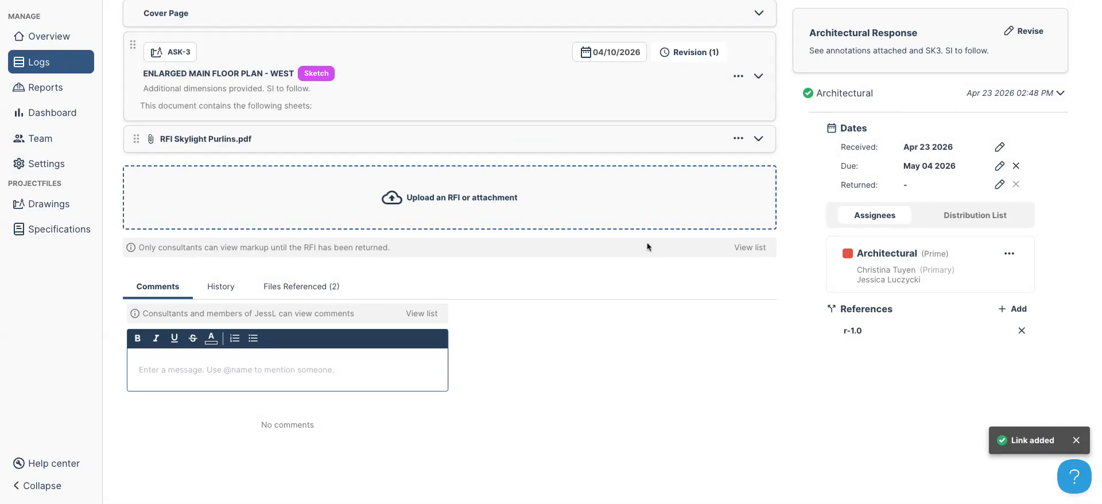
left_click(1013, 309)
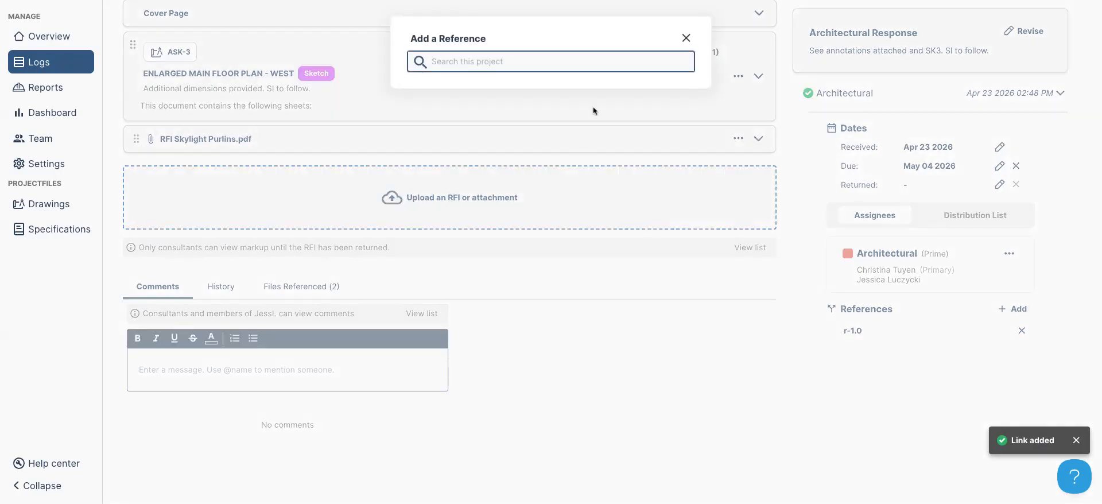
type("RFI")
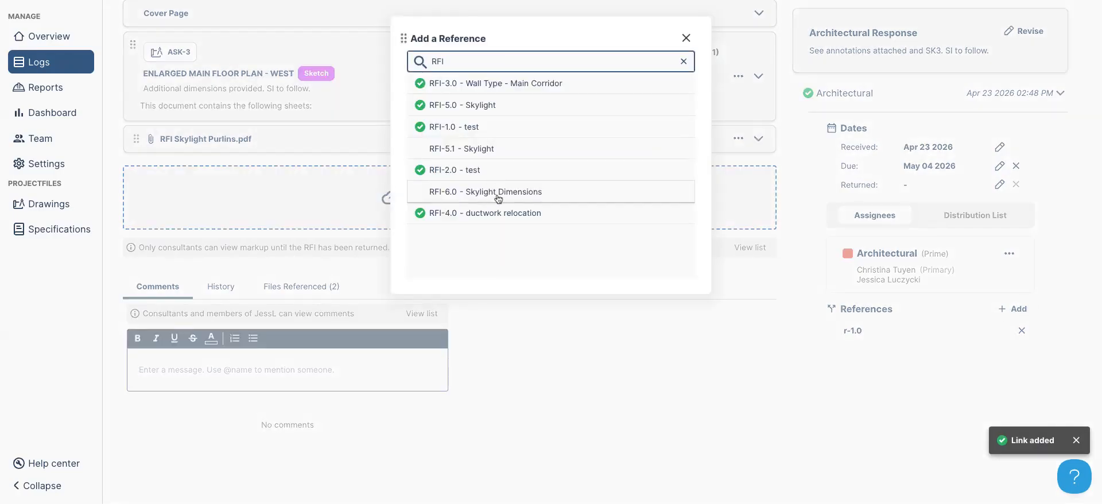
left_click(497, 213)
scroll(692, 384, "up", 3)
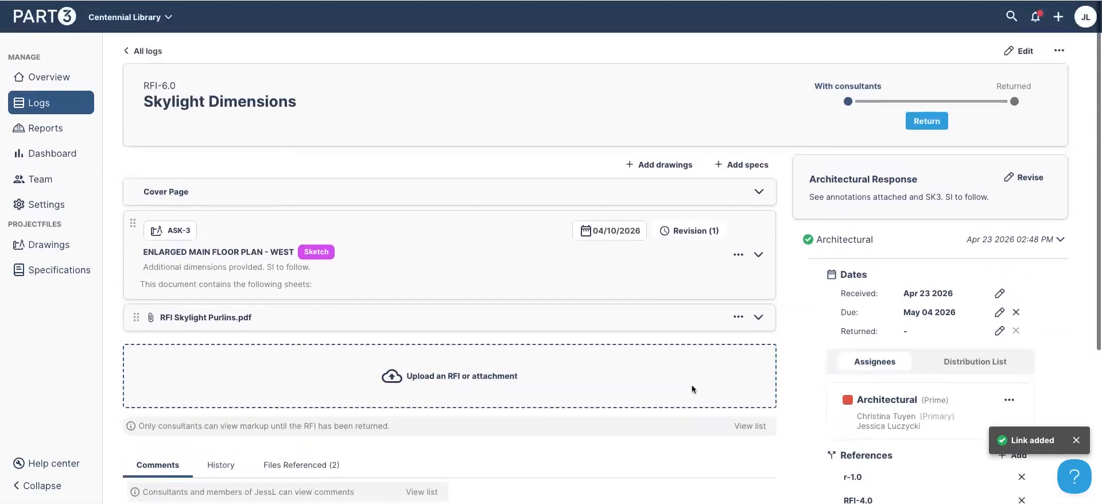
Return RFI-6.0, accepting the files to distribute and emailing the distribution list
left_click(924, 121)
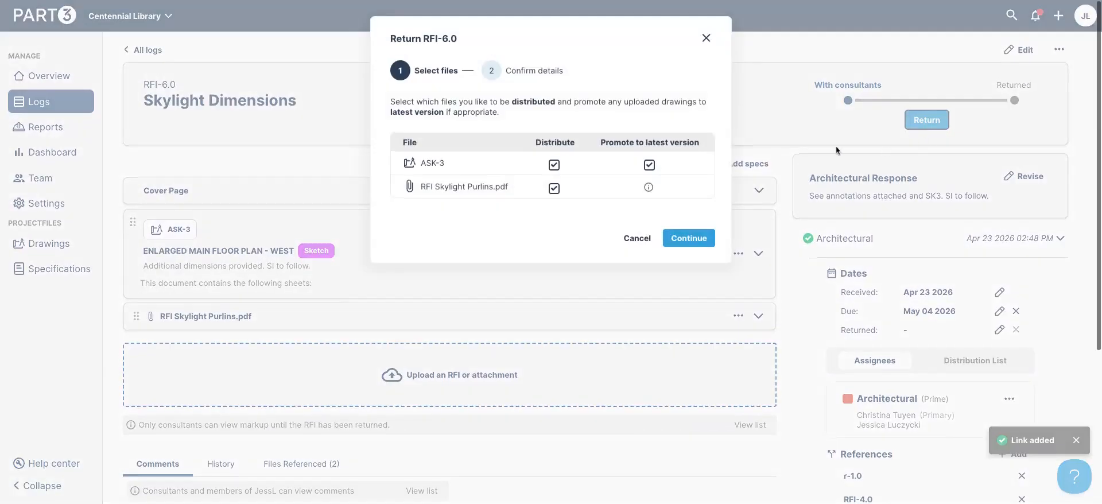
left_click(688, 236)
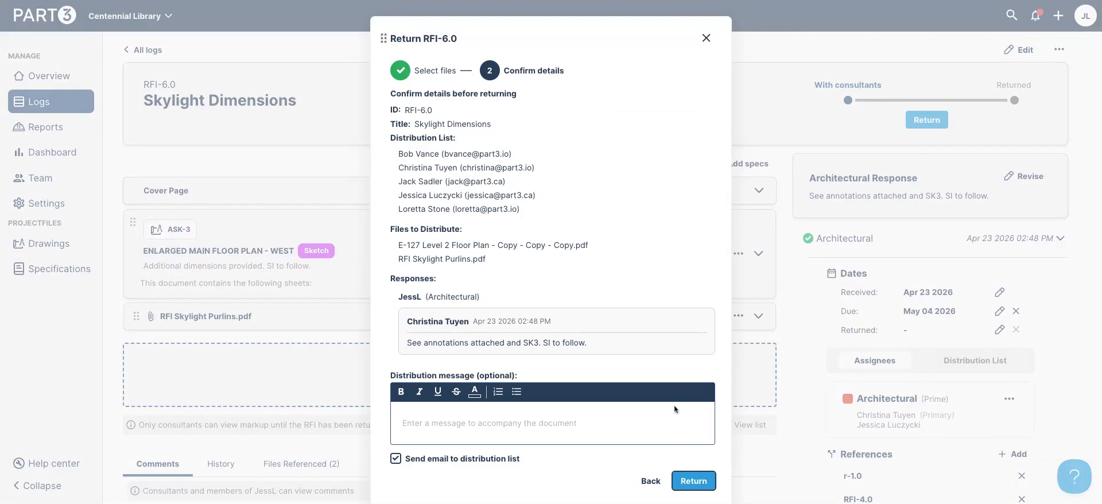
left_click(694, 481)
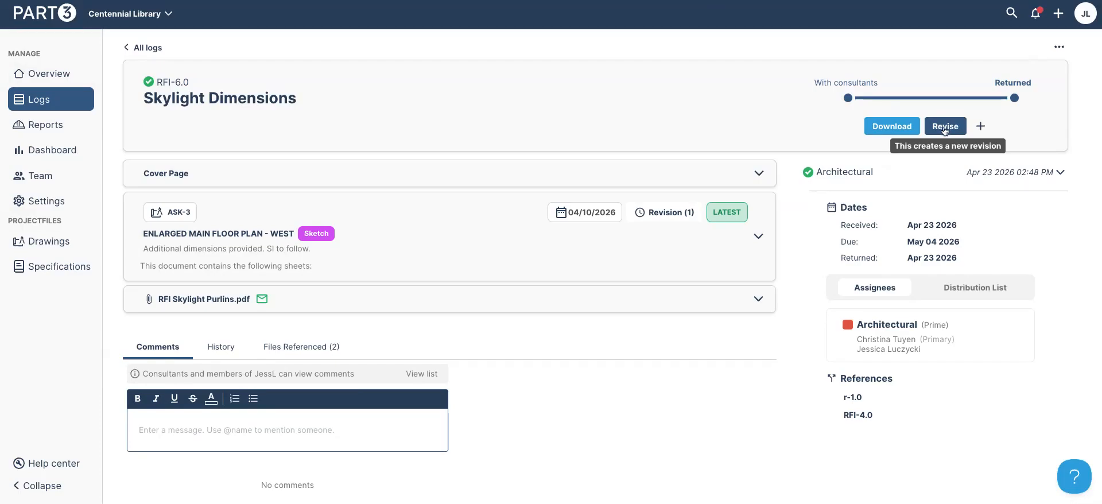
Look over the returned RFI's further actions and comment mention list without changing anything
left_click(980, 126)
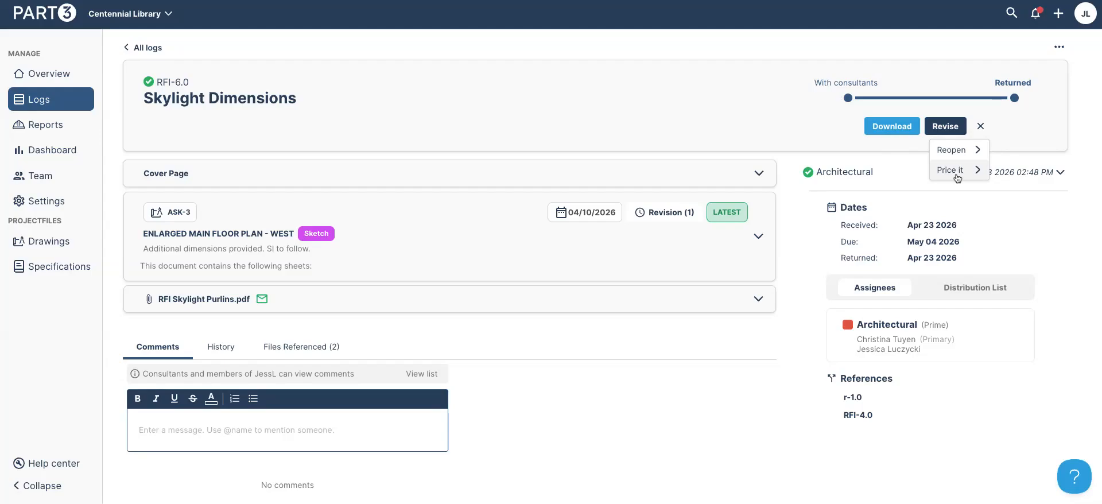
left_click(1045, 200)
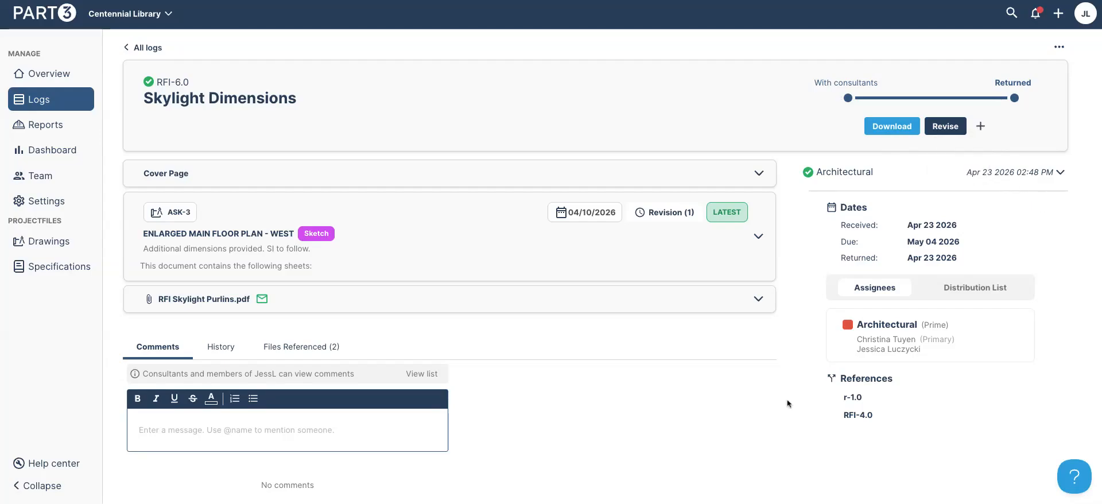
left_click(187, 436)
type("@")
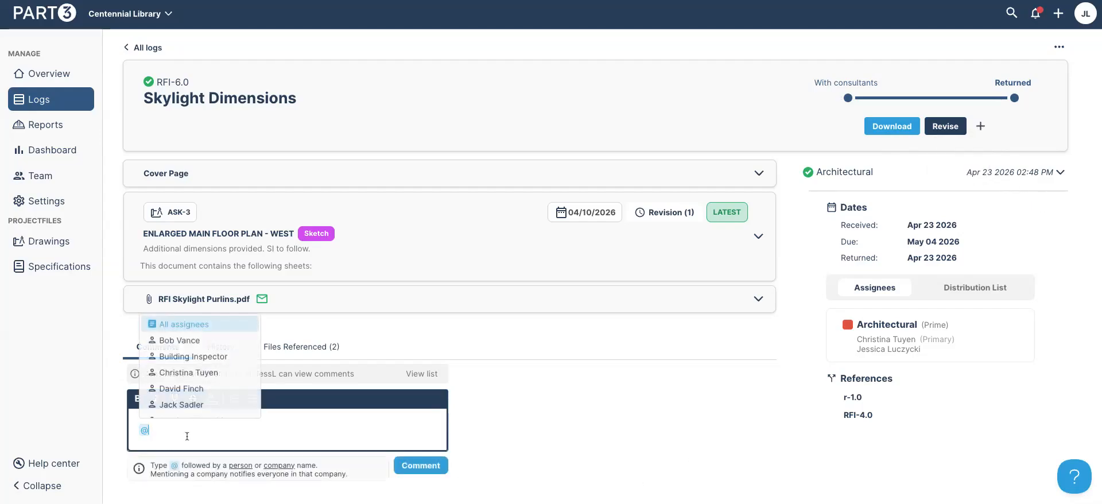
left_click(291, 415)
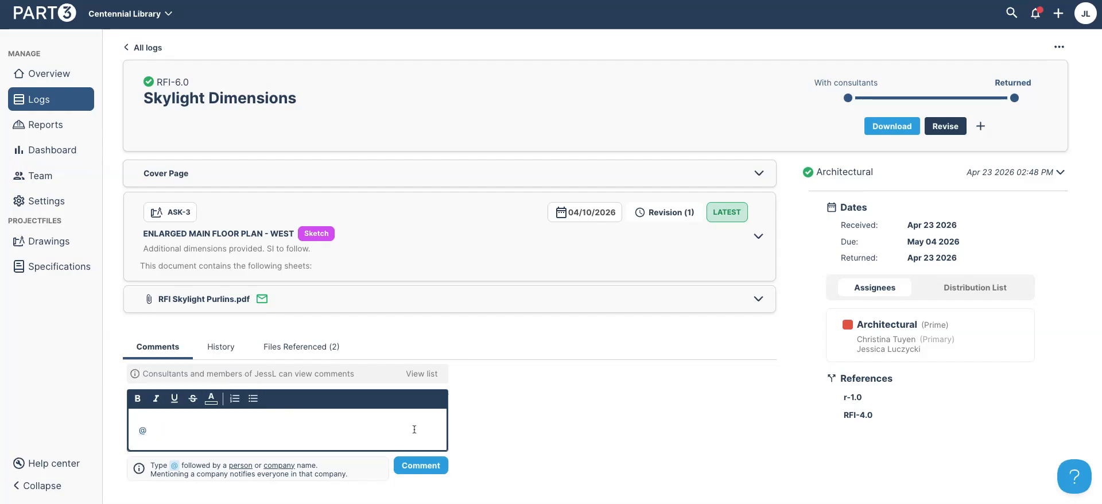
Review the RFI's History and Files Referenced tabs, then go back to the RFIs log
left_click(221, 347)
scroll(391, 356, "down", 3)
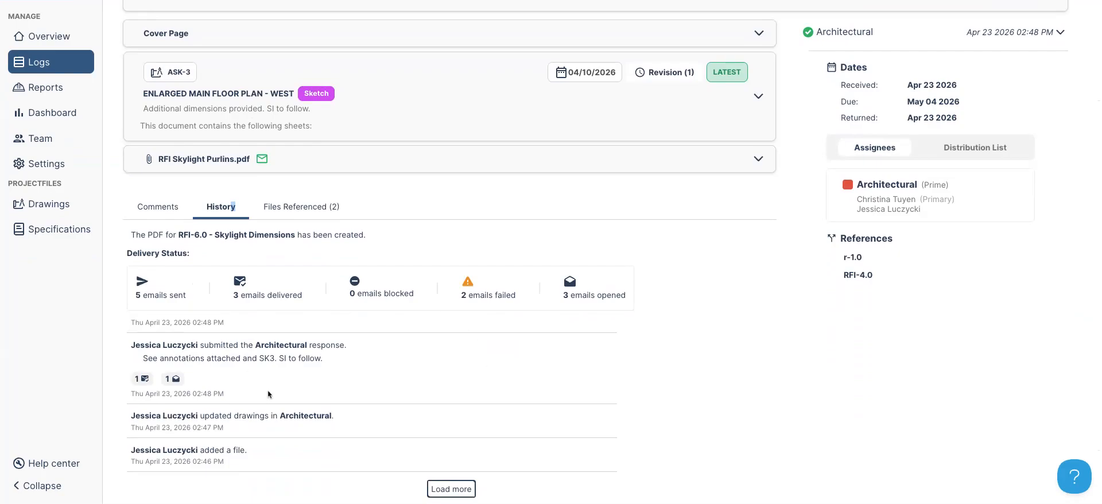
left_click(313, 209)
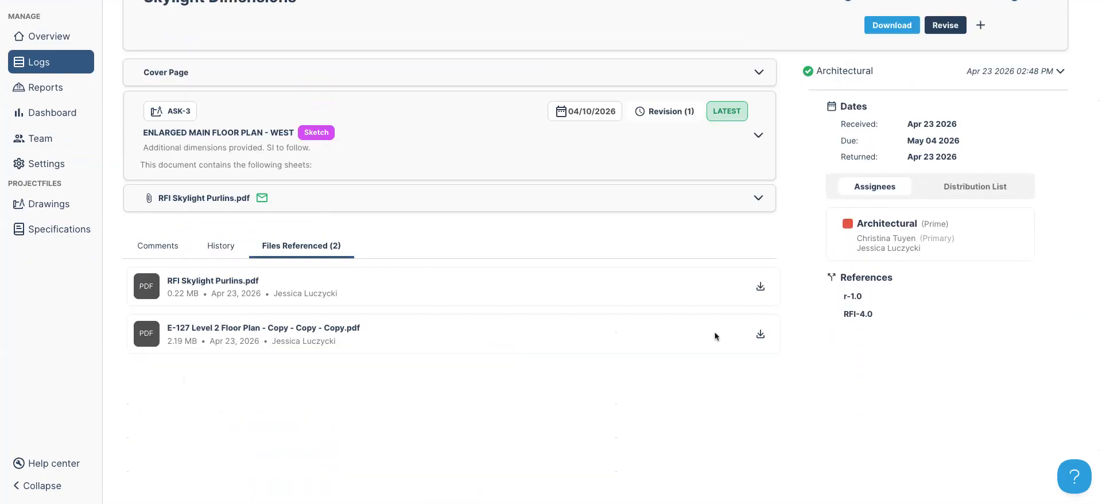
scroll(449, 308, "up", 3)
left_click(213, 74)
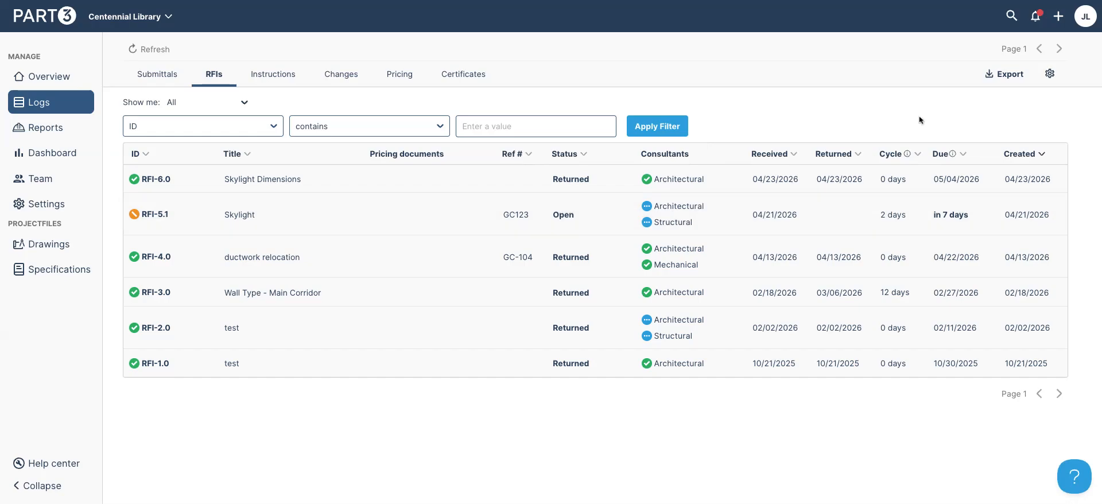
Switch the log to Submittals, keeping all items shown and the ID filter field
left_click(227, 103)
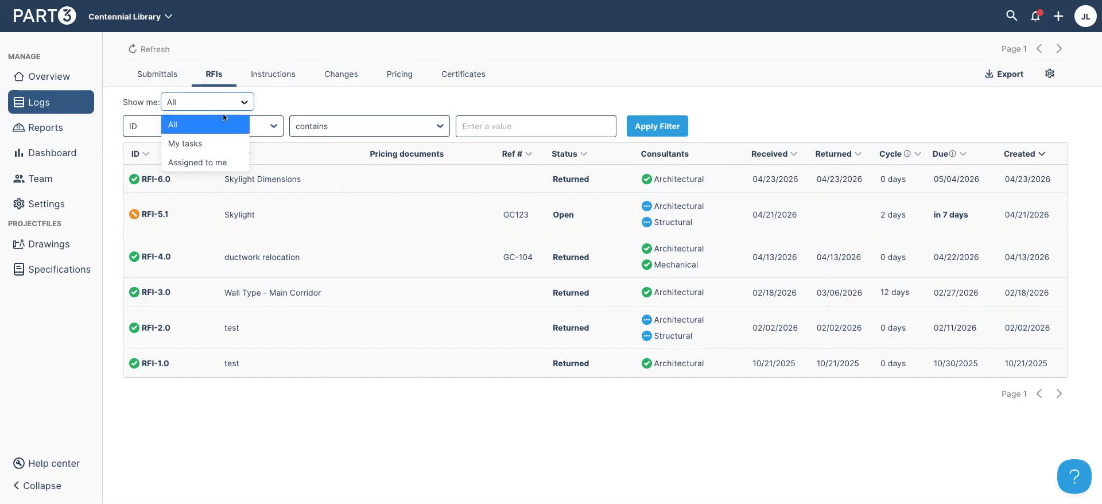
left_click(319, 102)
left_click(178, 80)
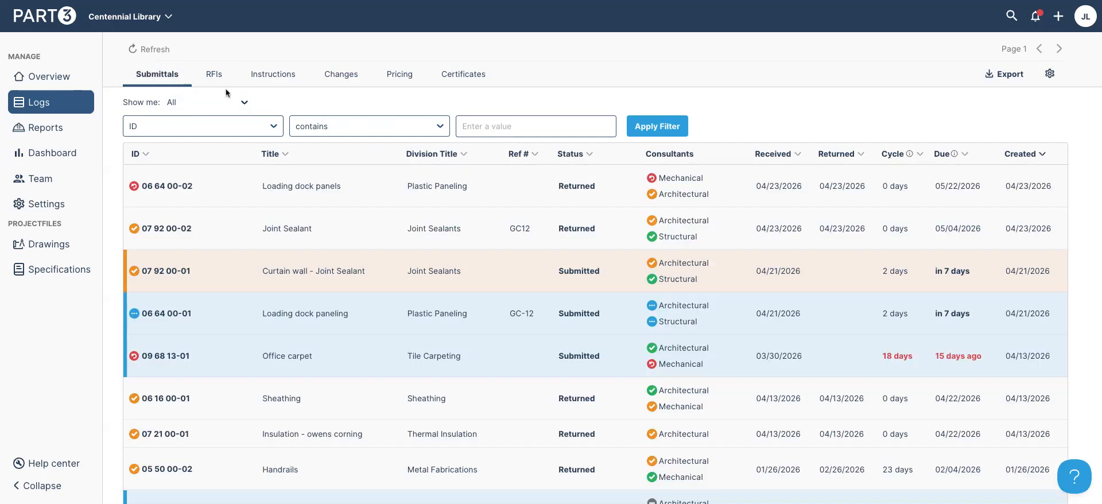
left_click(266, 133)
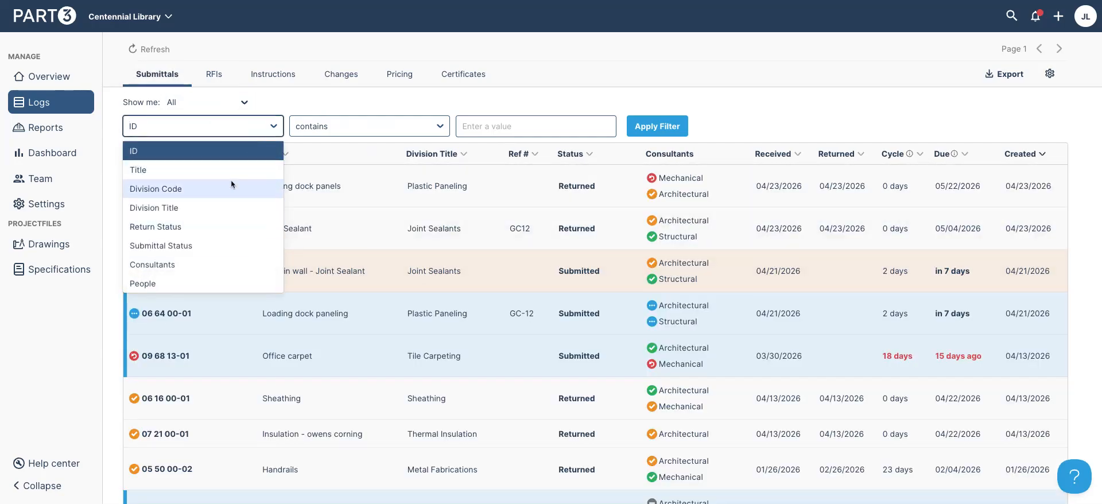
left_click(364, 104)
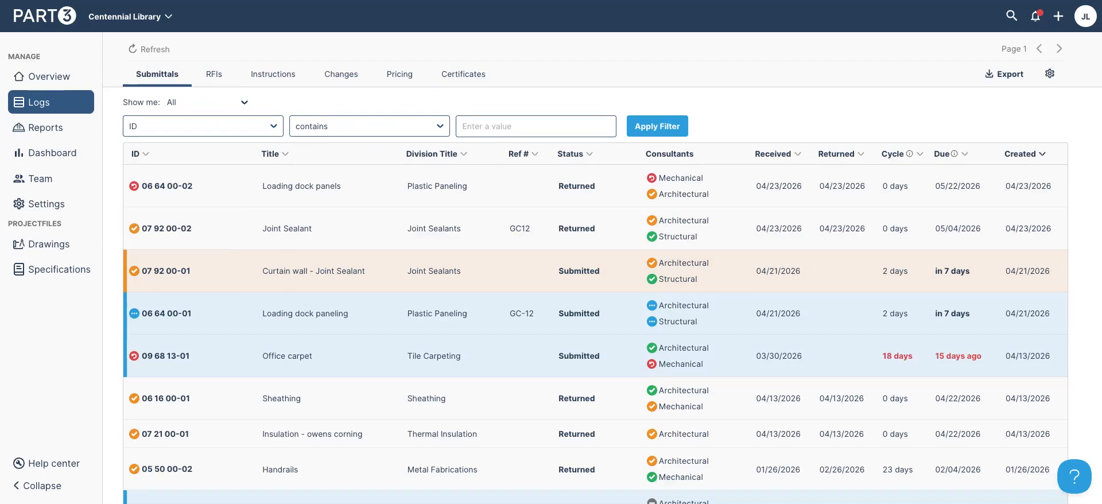
Export logs excluding Instructions, Changes, Pricing and Certificates, leaving Submittals and RFIs
left_click(1006, 84)
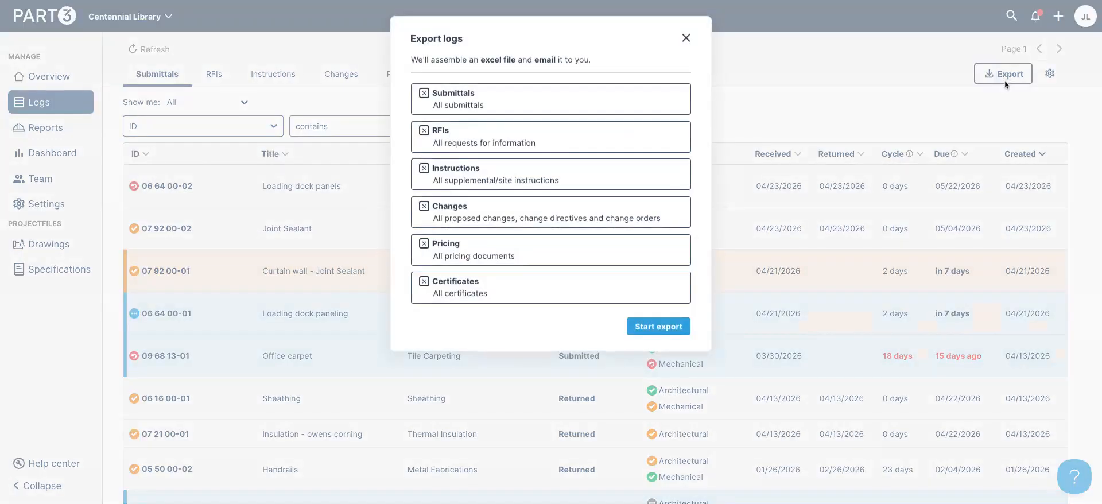
left_click(540, 172)
left_click(504, 214)
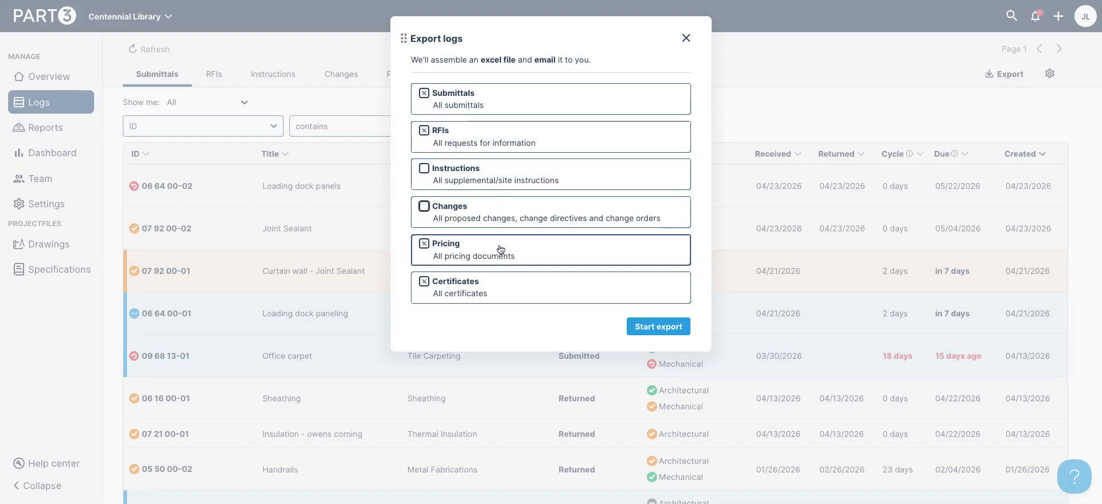
left_click(501, 250)
left_click(492, 288)
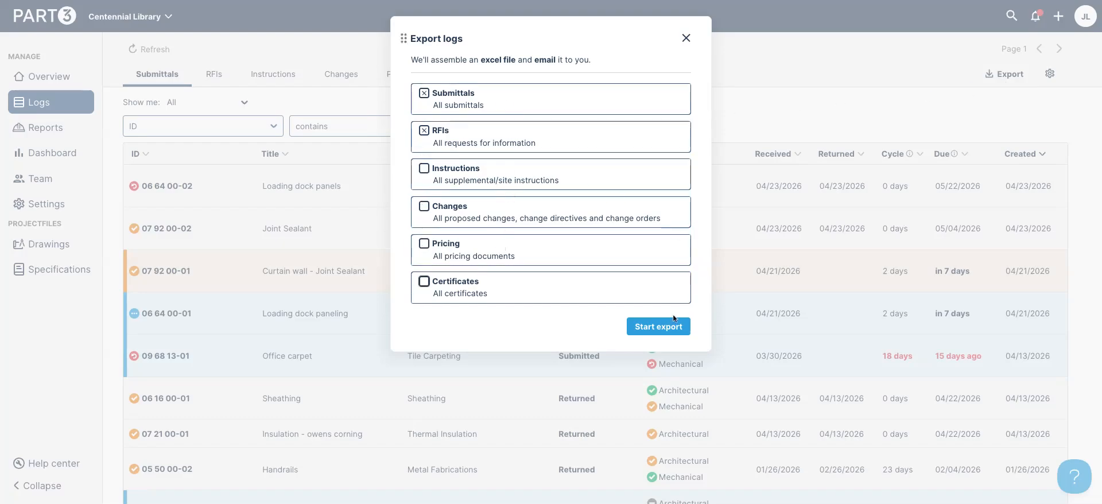
left_click(657, 326)
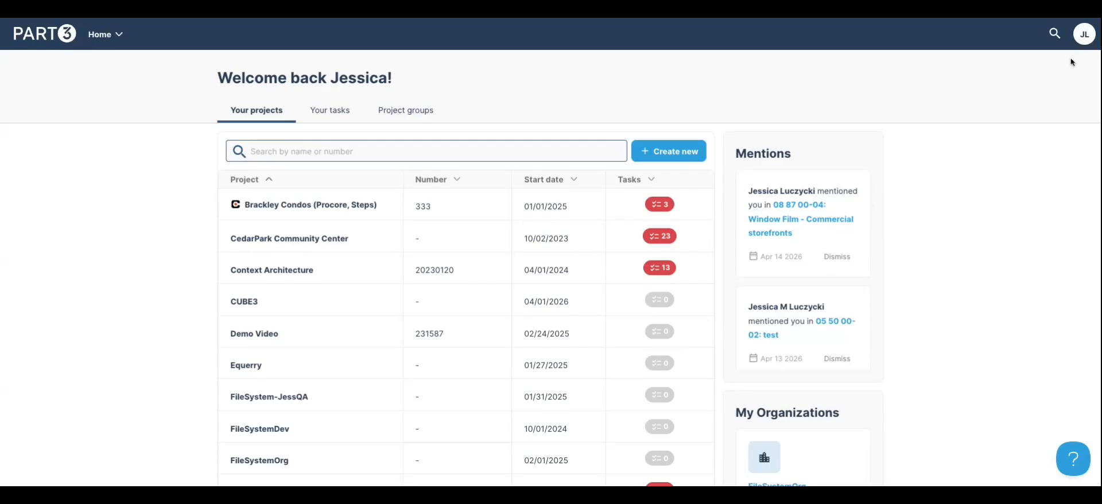
Authorize the Procore integration under Integrations in Account Settings
left_click(1085, 38)
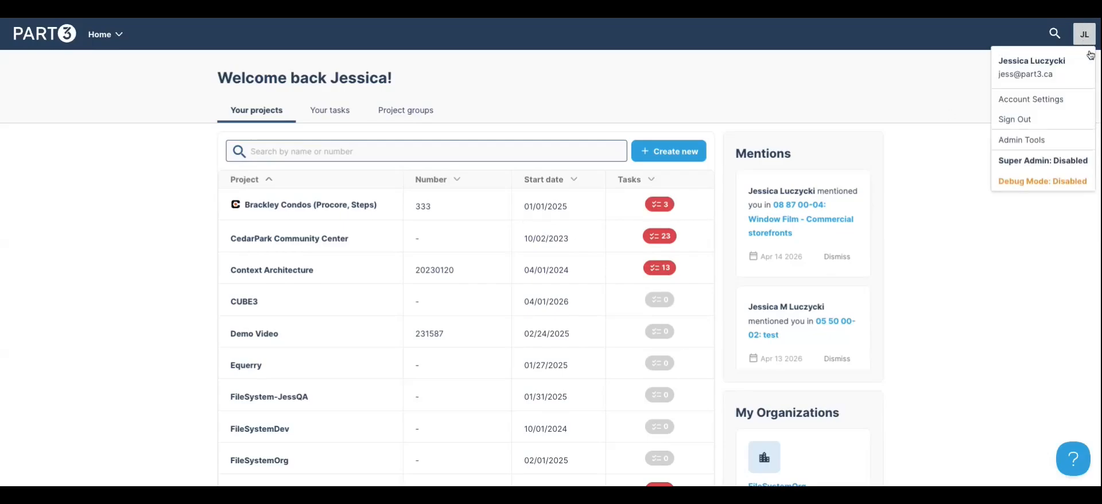
left_click(1030, 102)
scroll(866, 131, "down", 9)
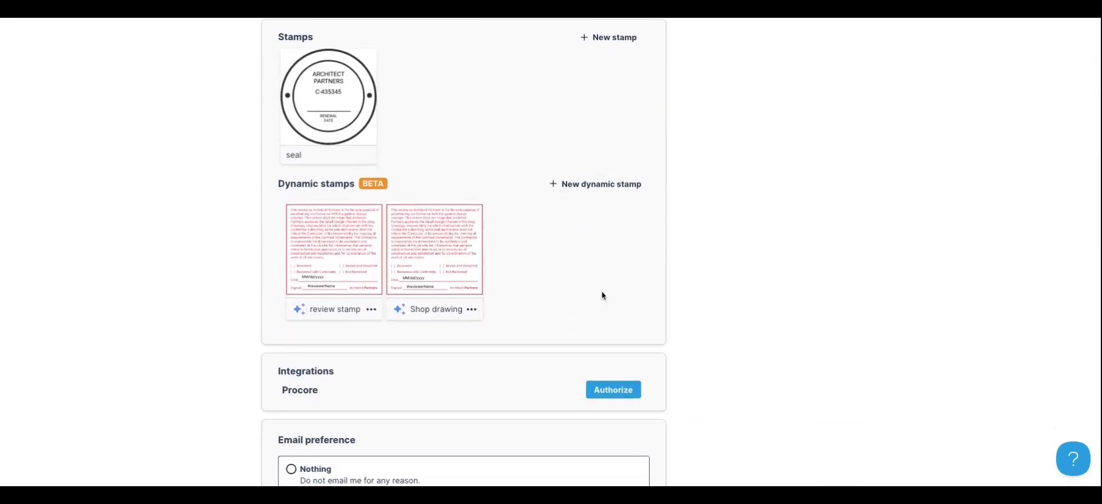
scroll(684, 291, "down", 2)
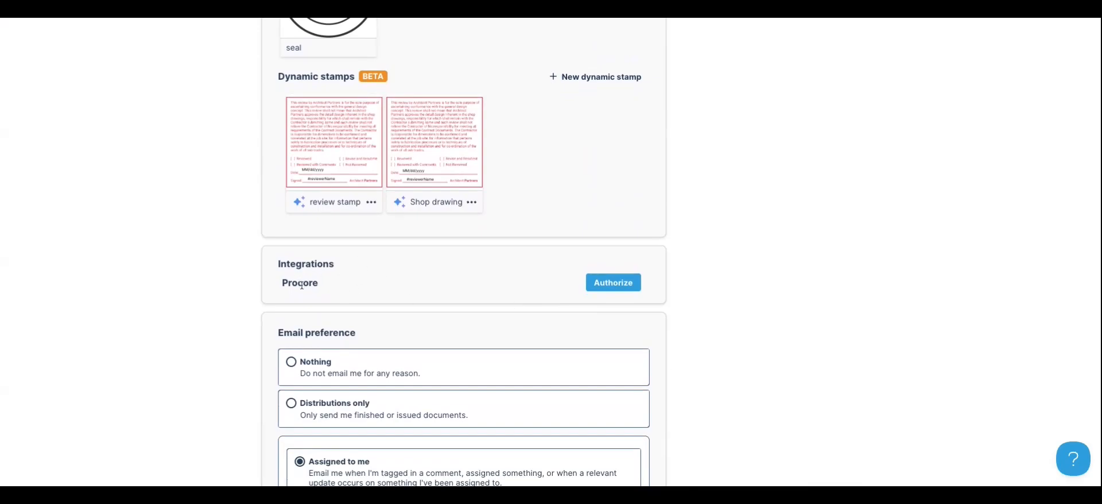
left_click(613, 282)
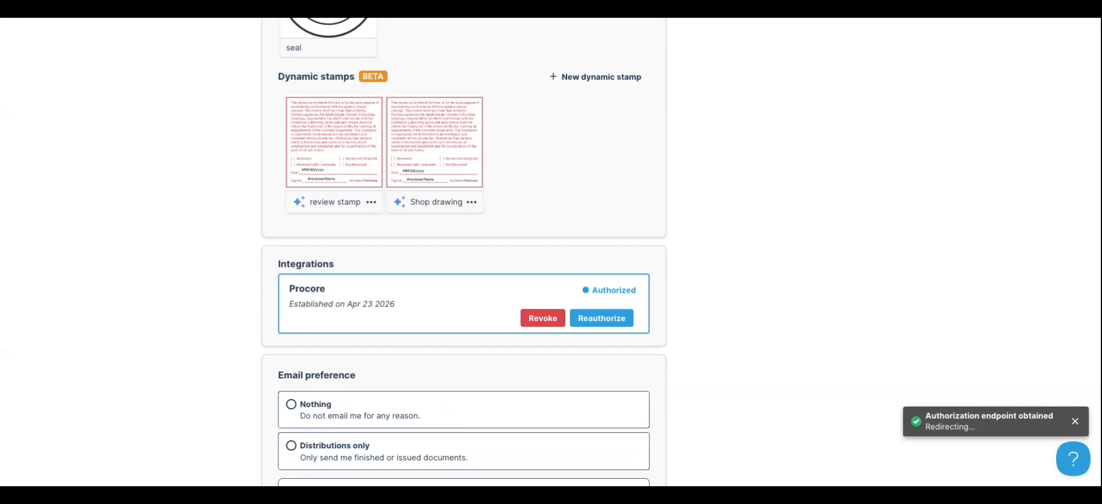
Open the CedarPark Community Center project from the project list
scroll(766, 188, "down", 6)
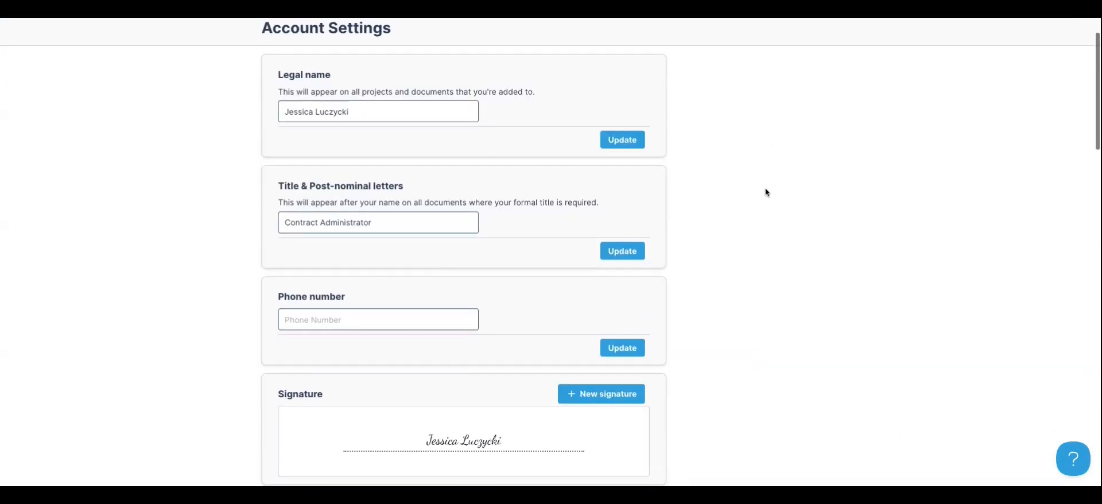
scroll(766, 194, "down", 4)
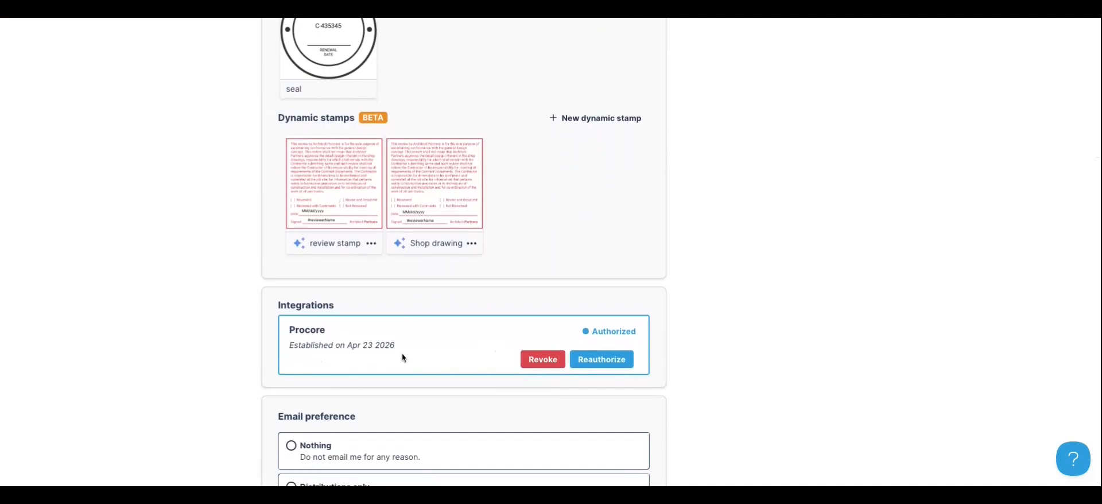
scroll(395, 349, "up", 10)
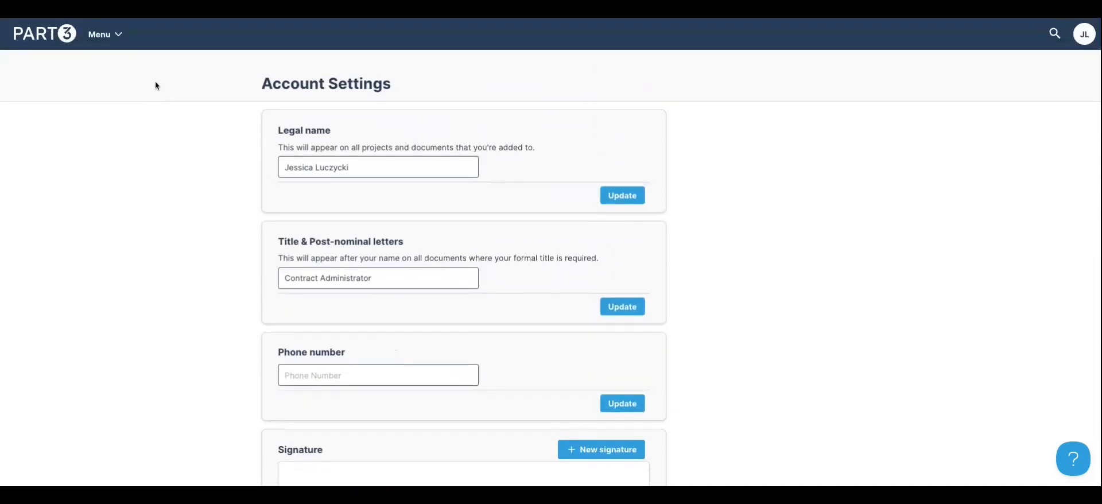
left_click(105, 36)
left_click(122, 92)
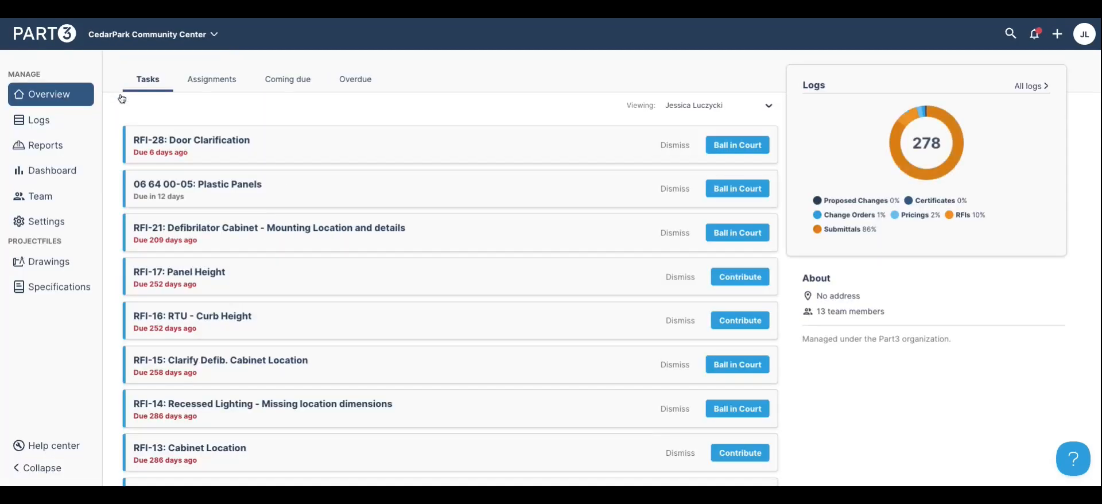
Link the project to Procore's Cedar Heights Community Center via Settings > Integrations, then open Logs
left_click(49, 227)
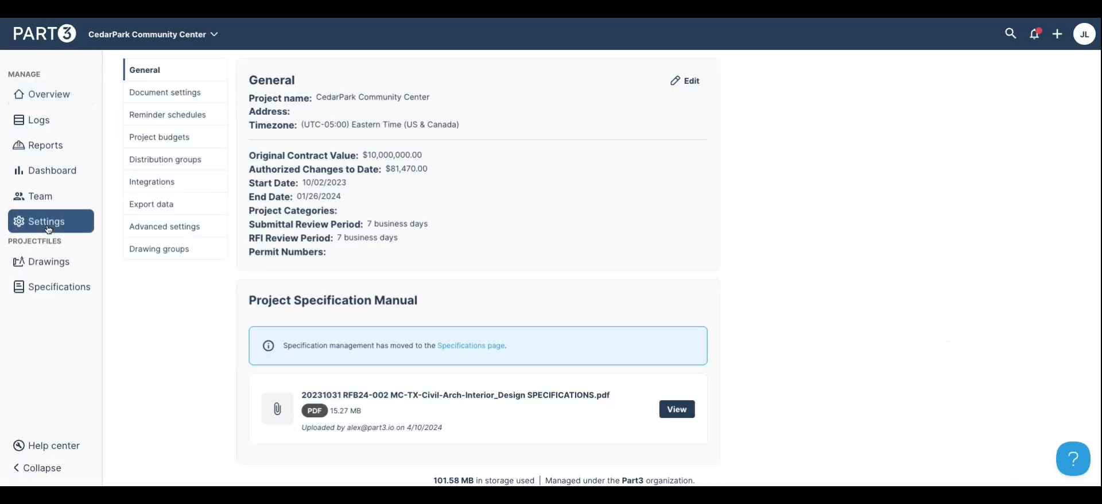
left_click(143, 183)
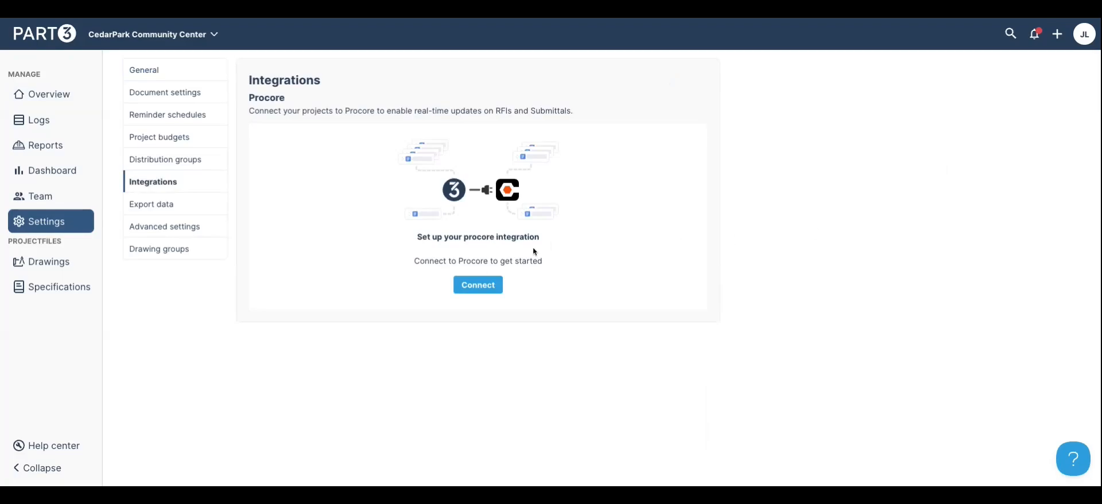
left_click(478, 284)
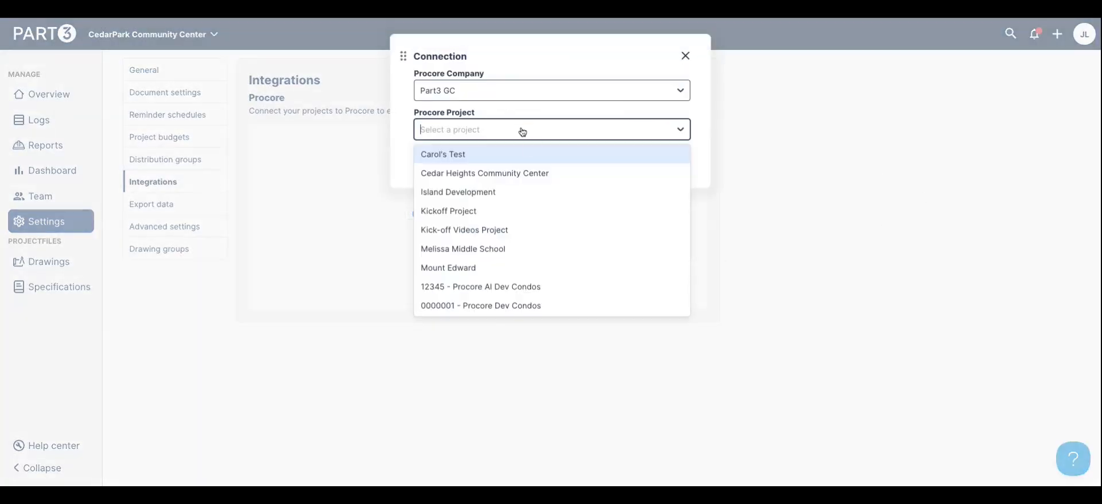
left_click(539, 176)
left_click(630, 168)
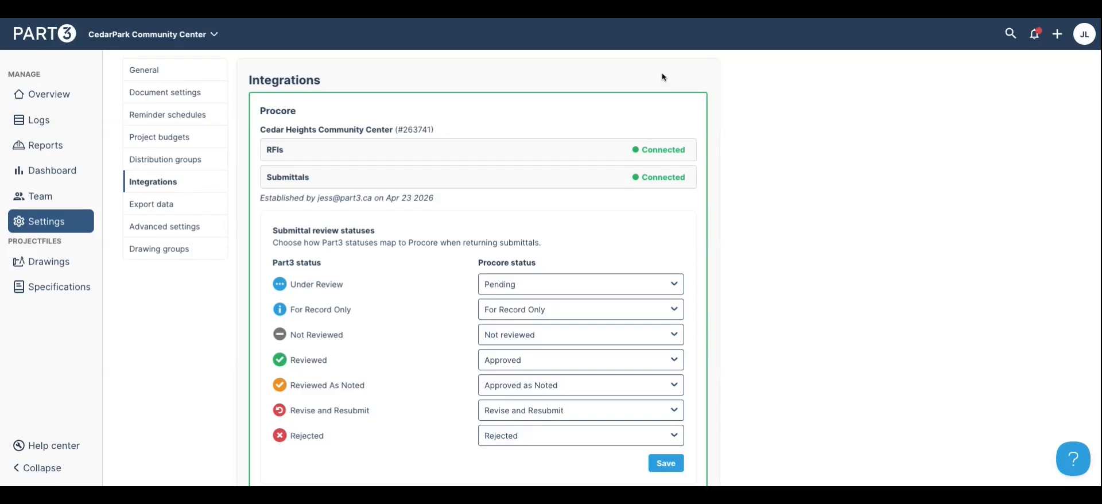
left_click(40, 119)
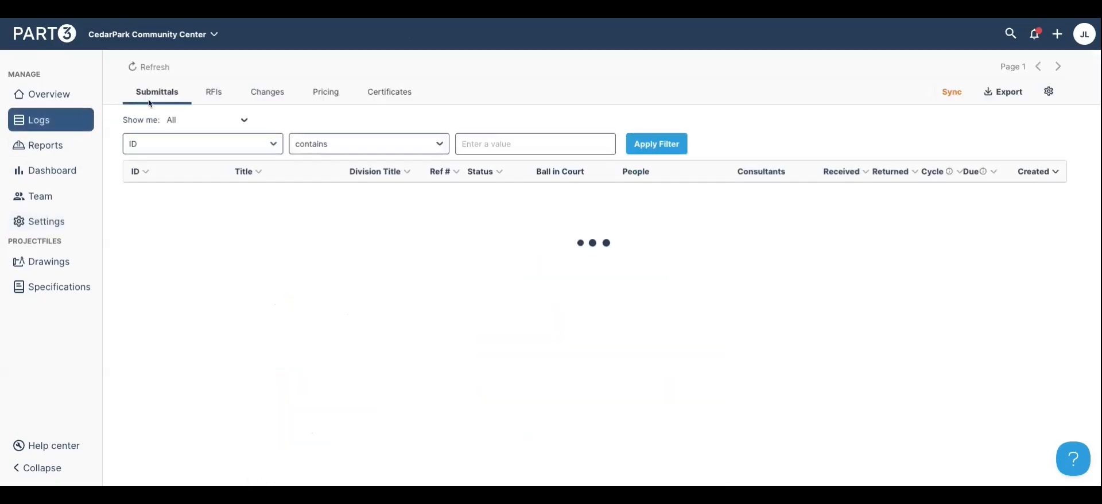
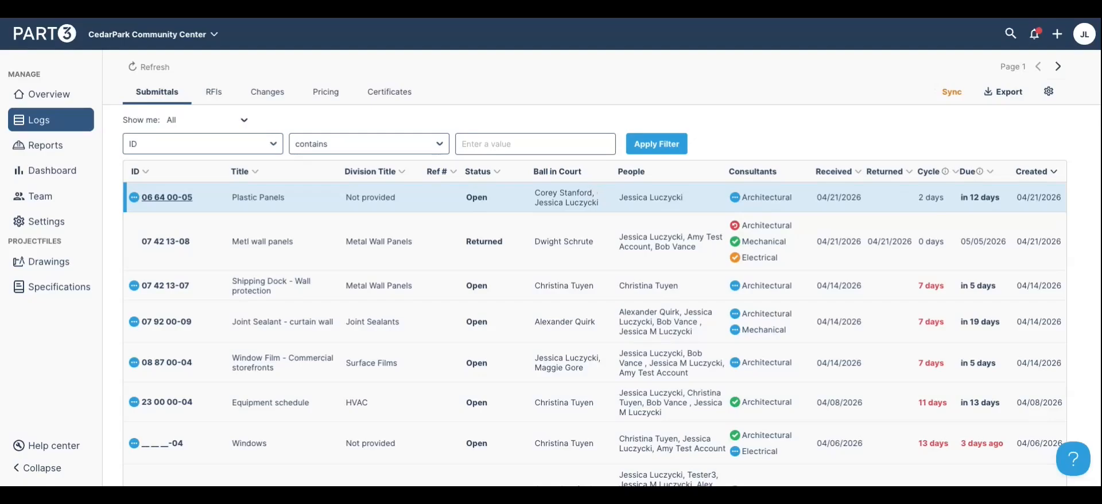
Open the Plastic Panels submittal (06 64 00-05) and preview its Marlite Paneling.pdf attachment
left_click(560, 198)
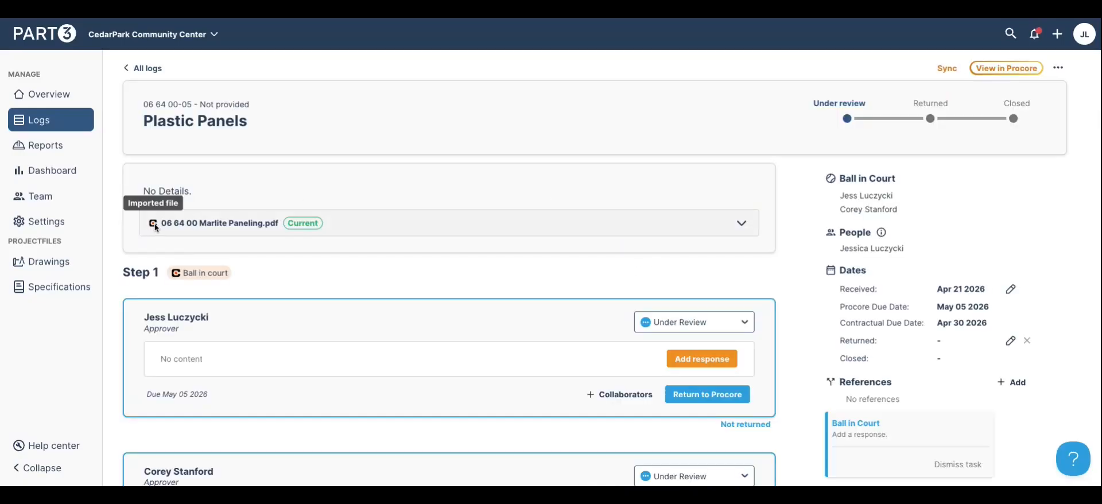
left_click(401, 225)
scroll(390, 213, "down", 2)
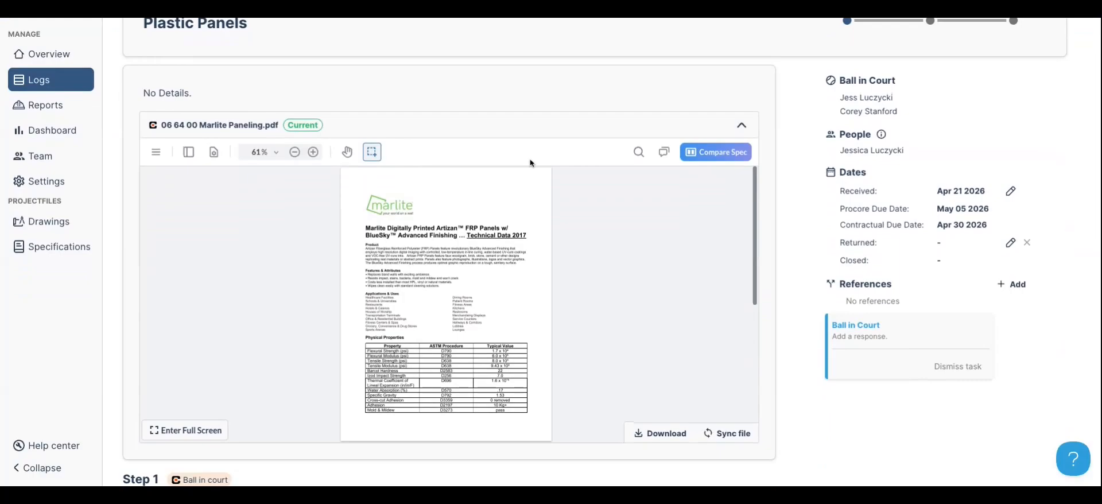
left_click(536, 138)
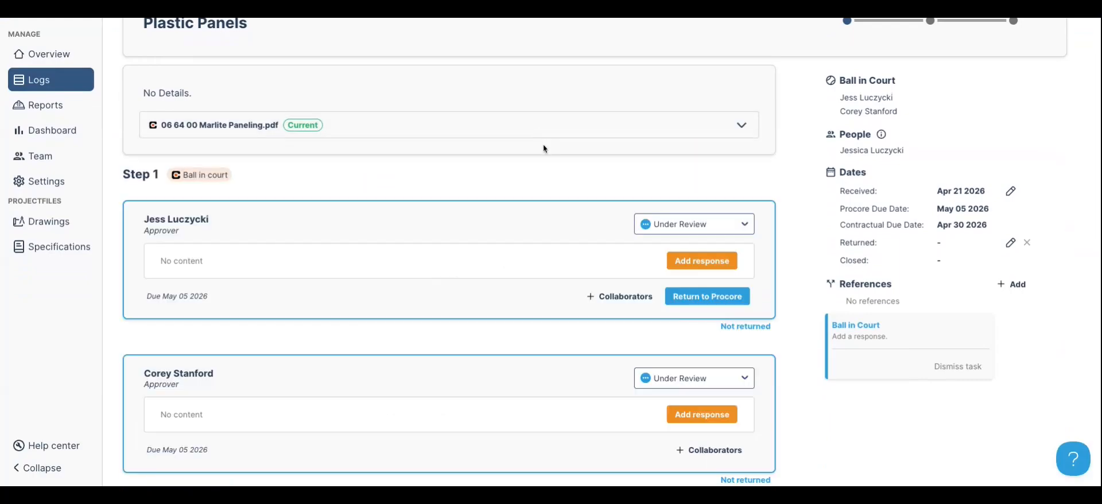
scroll(544, 143, "down", 1)
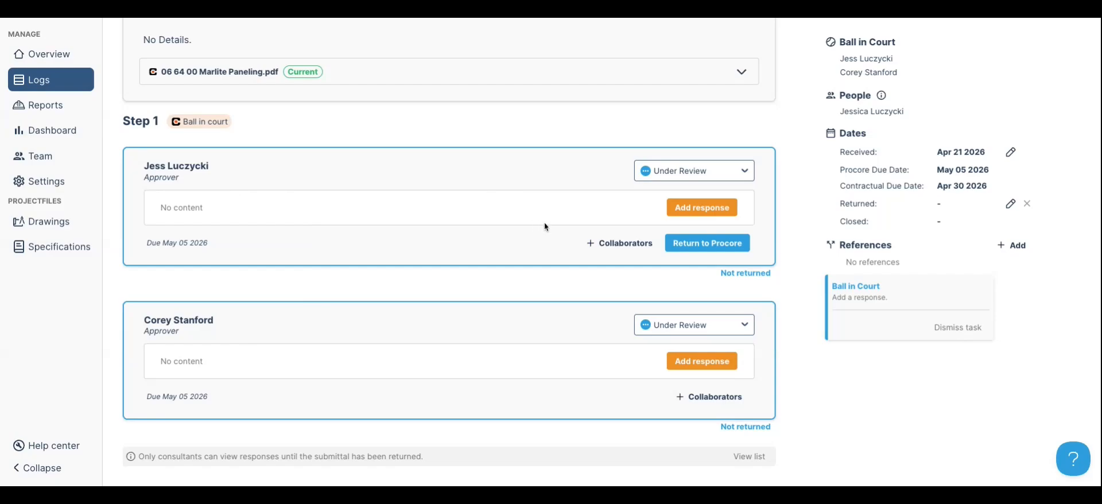
Add the mechanical and electrical consultants as collaborators on the first approver
left_click(604, 244)
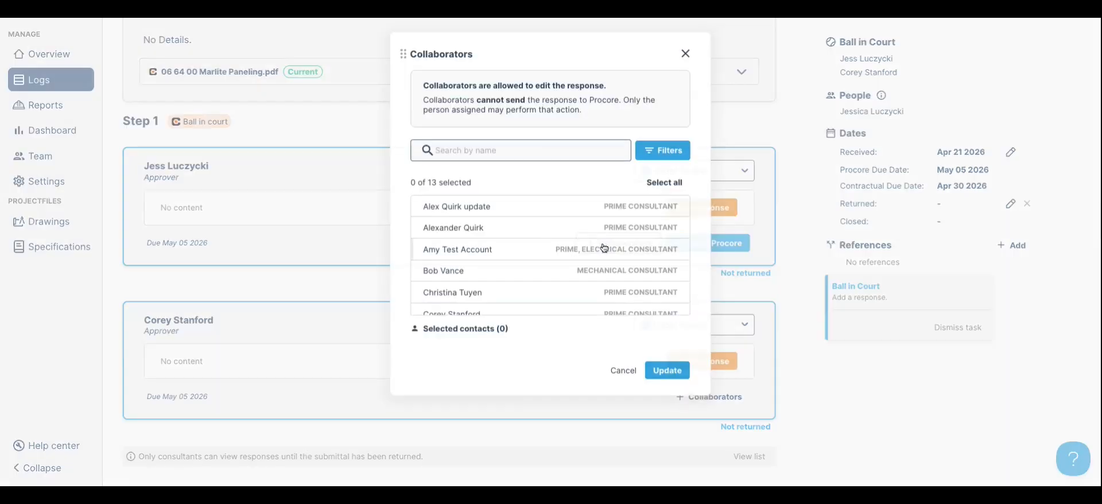
left_click(566, 279)
scroll(566, 277, "down", 5)
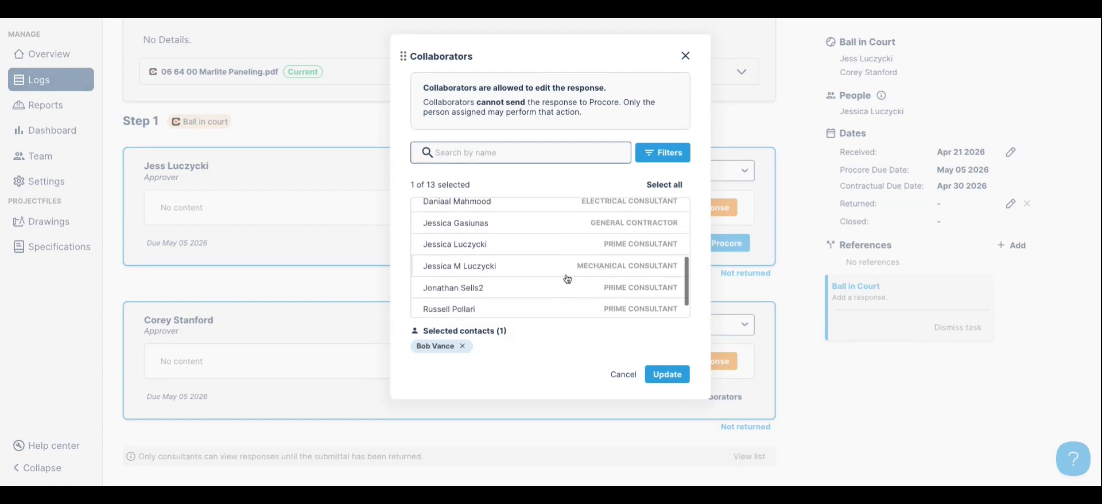
scroll(607, 276, "up", 3)
left_click(607, 275)
left_click(659, 376)
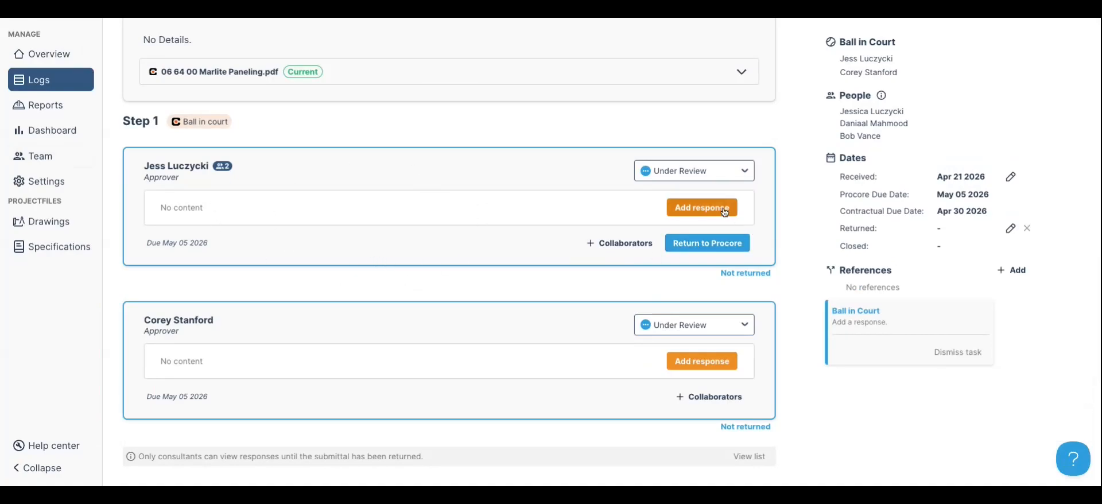
Save a first-approver response with Marlite Paneling.pdf attached from the workflow, then open it for review
left_click(703, 207)
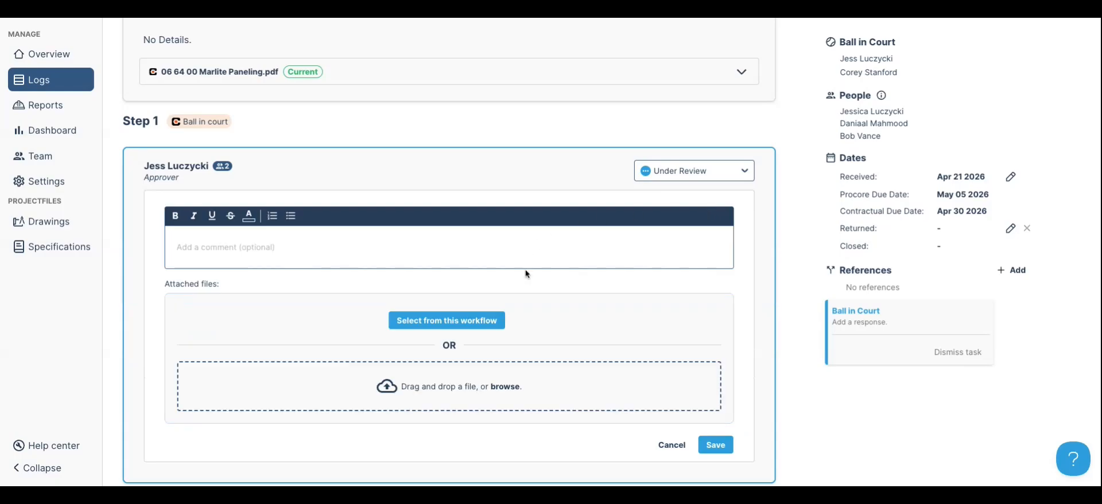
left_click(472, 326)
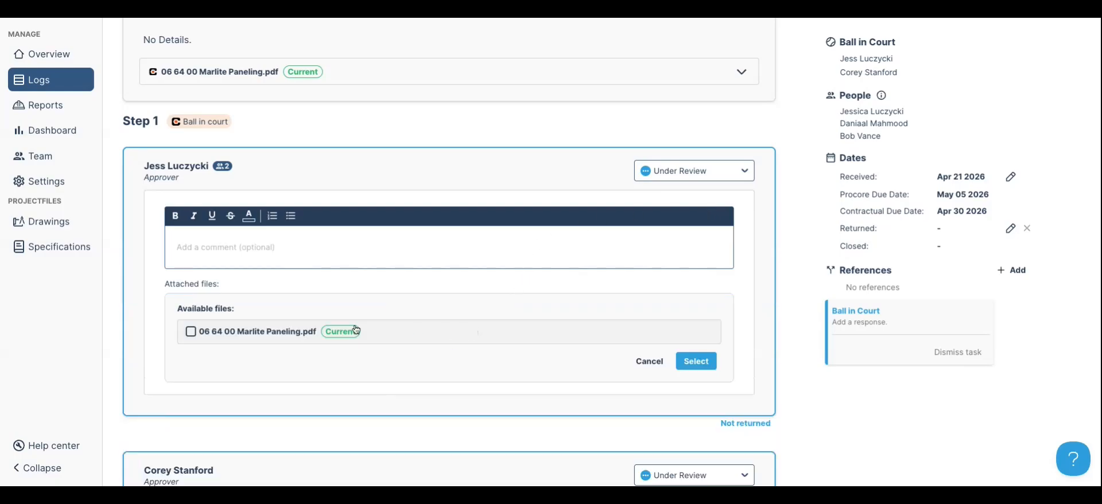
left_click(188, 338)
left_click(696, 362)
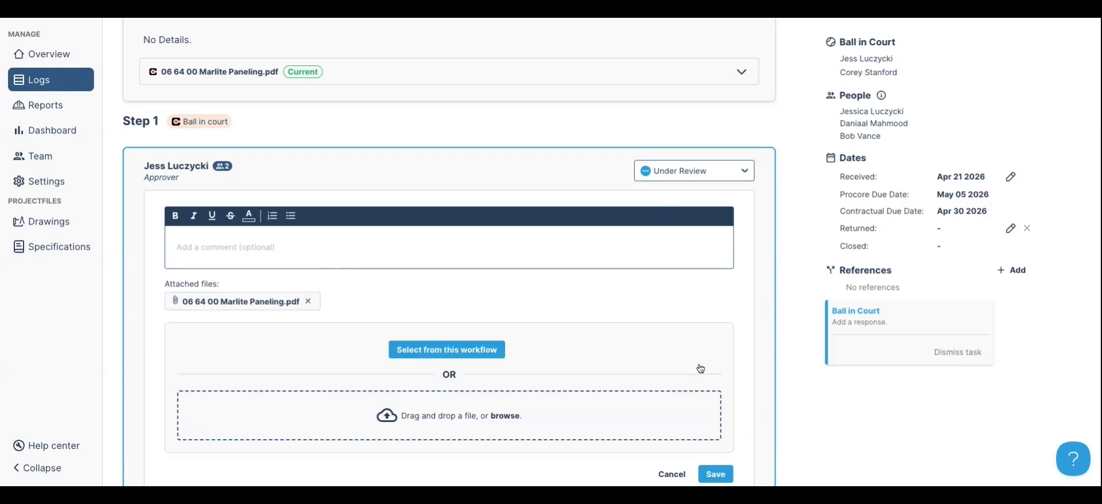
left_click(716, 475)
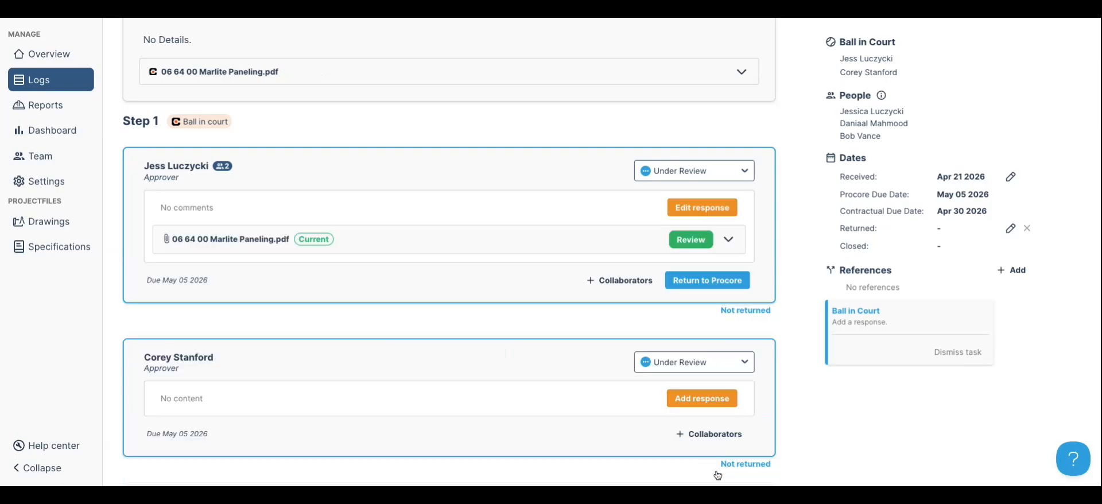
left_click(692, 240)
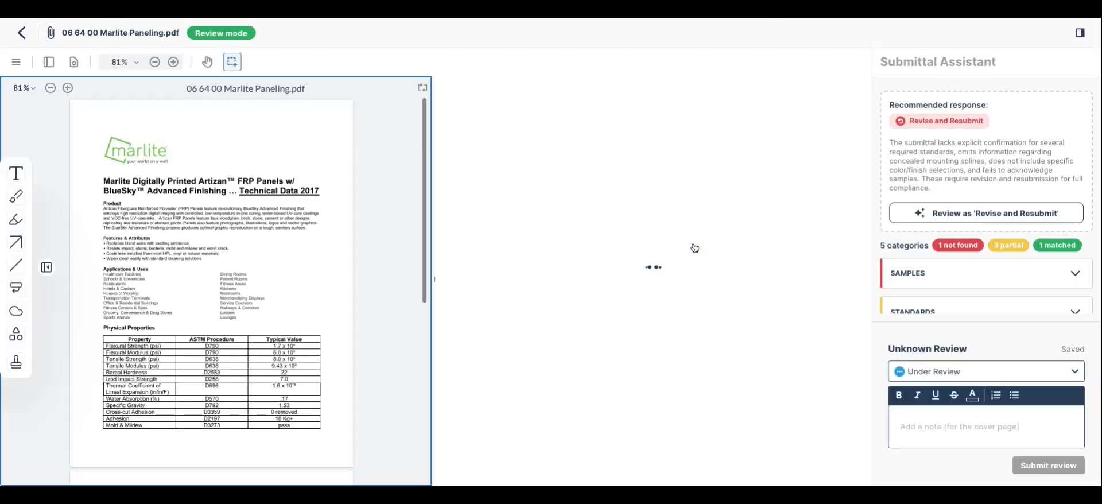
Submit the Marlite Paneling review as Reviewed as Noted and go back to the submittal
scroll(921, 171, "down", 3)
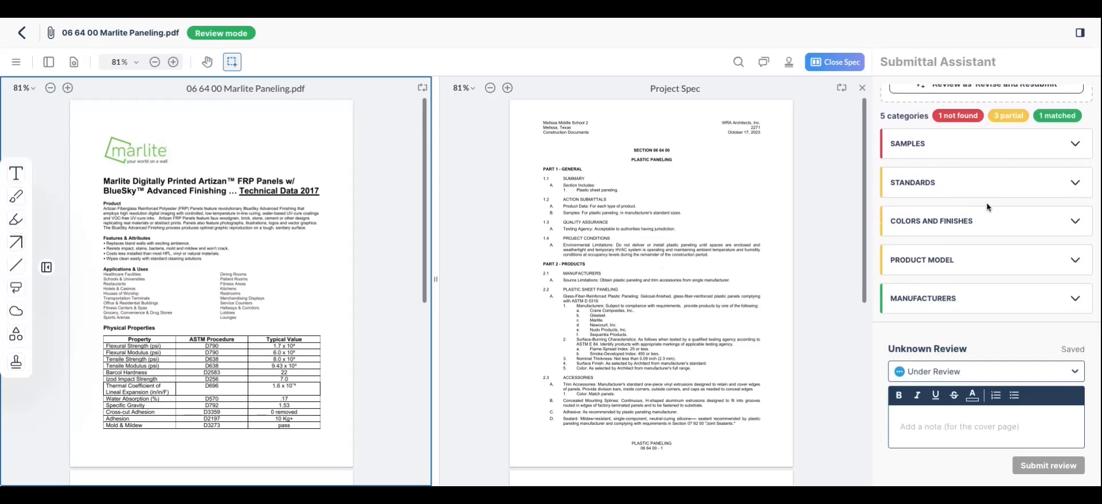
left_click(1033, 377)
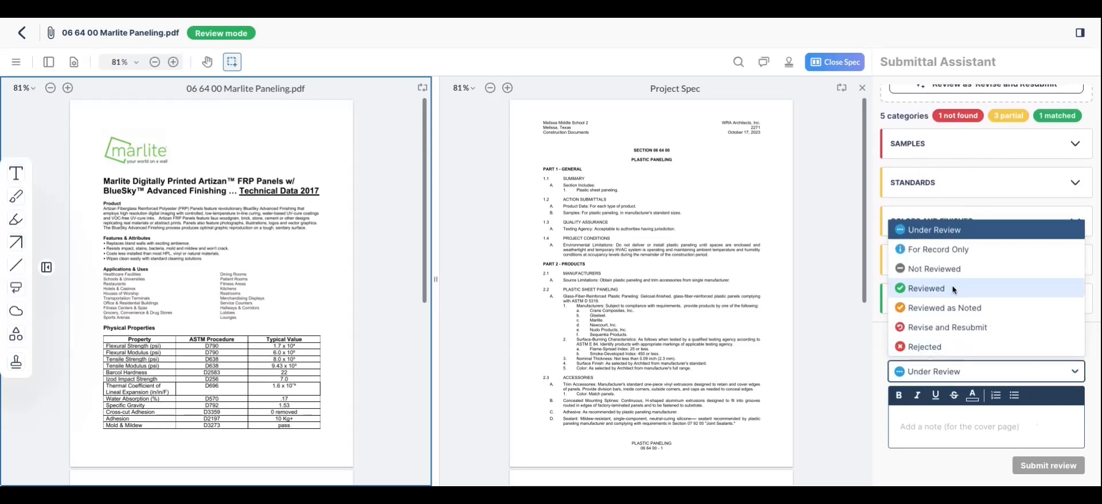
left_click(953, 306)
left_click(1055, 463)
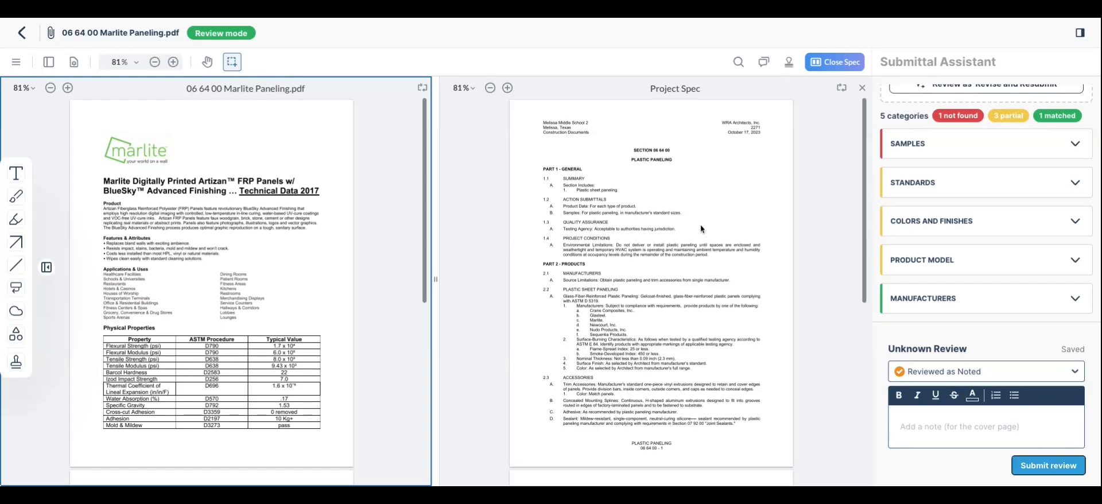
left_click(24, 39)
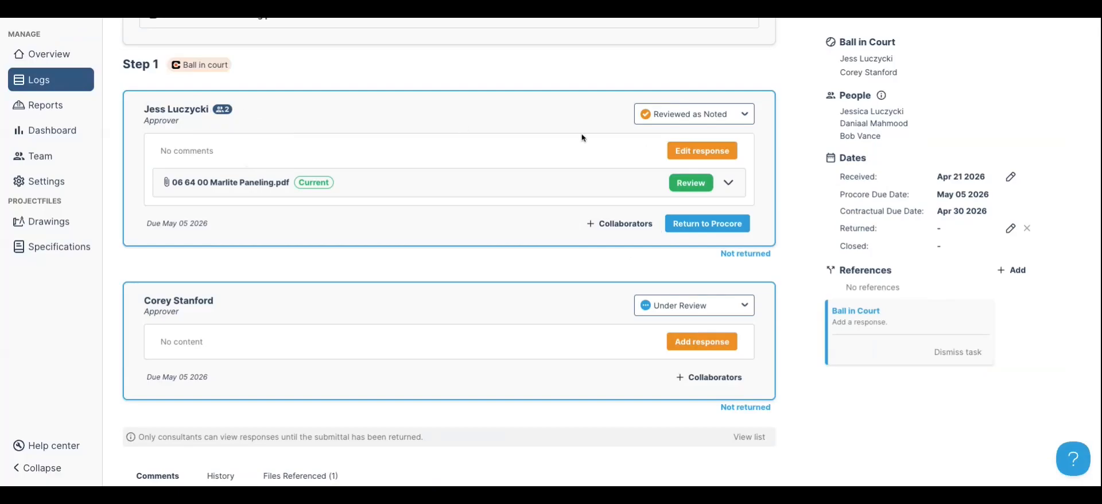
Edit the first approver's response to add Mechanical, Electrical and Architectural comment lines, and save
left_click(702, 150)
left_click(540, 185)
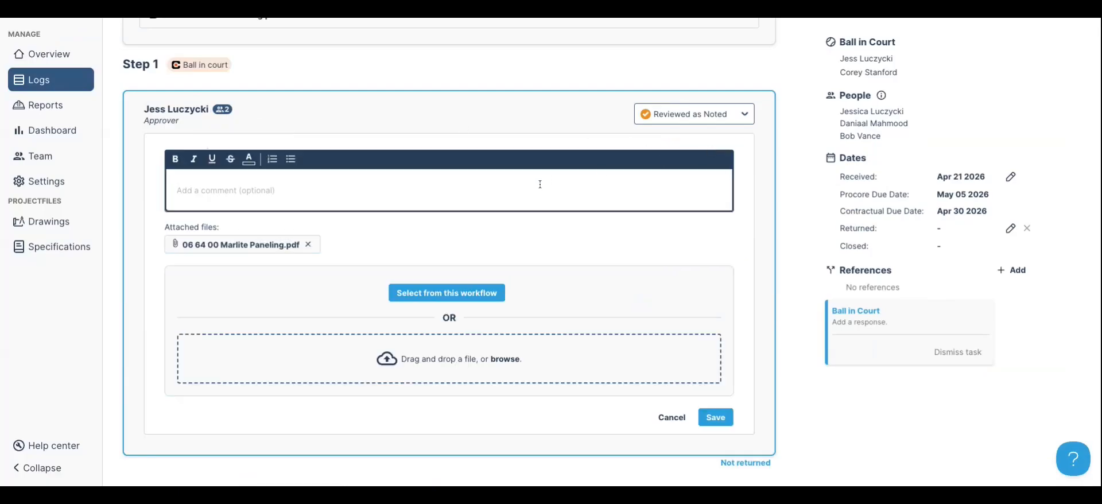
type("Mechanical: E")
key("BackSpace")
type("revise and resubmit - see comments attached Electrical: no comments Architectural: Provide physical samples for review.")
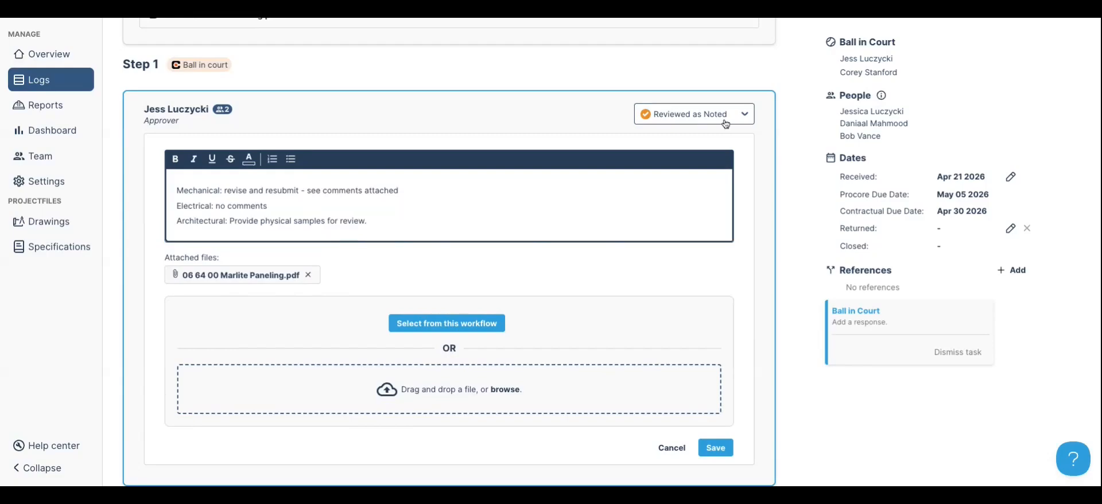
left_click(716, 448)
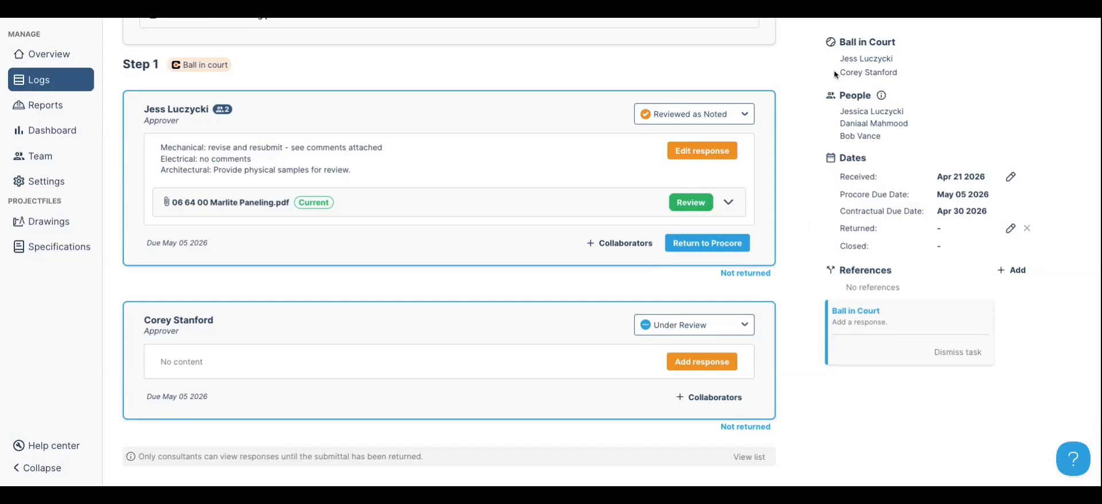
mouse_move(221, 113)
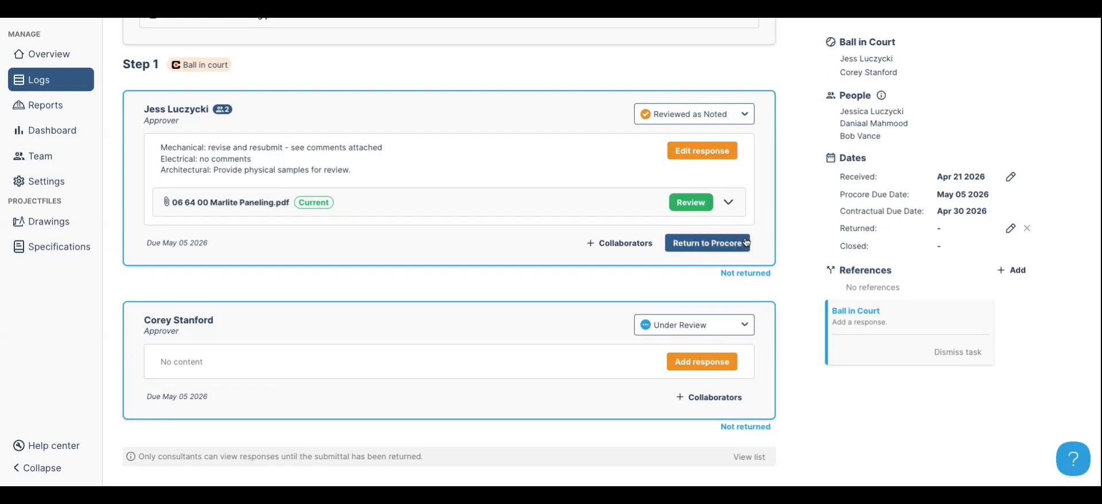
left_click(725, 244)
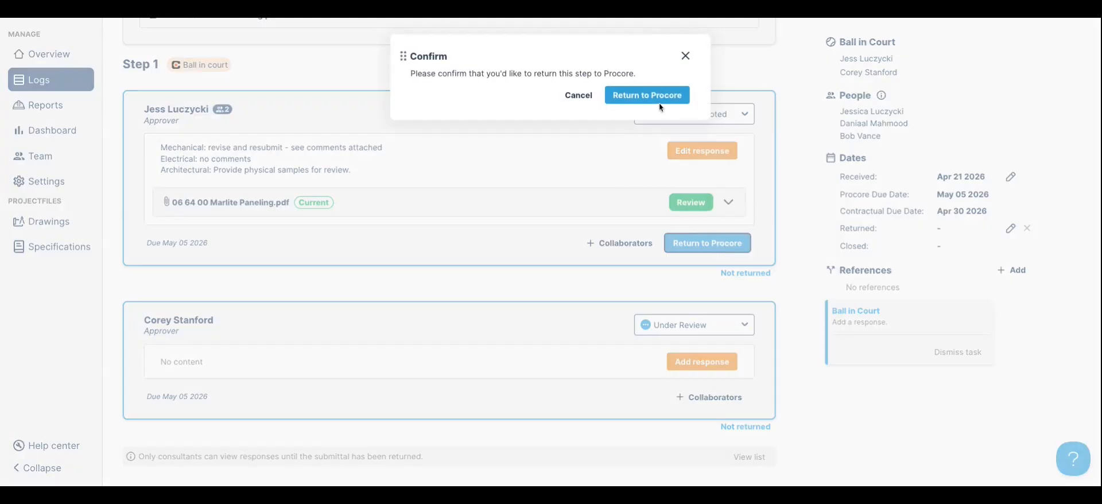
left_click(686, 56)
scroll(977, 147, "up", 4)
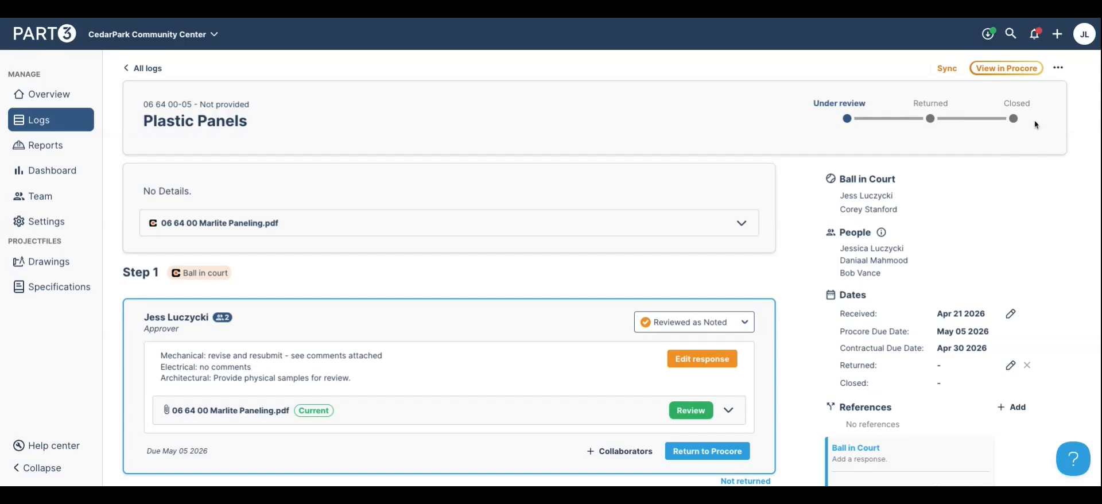
scroll(1035, 120, "down", 4)
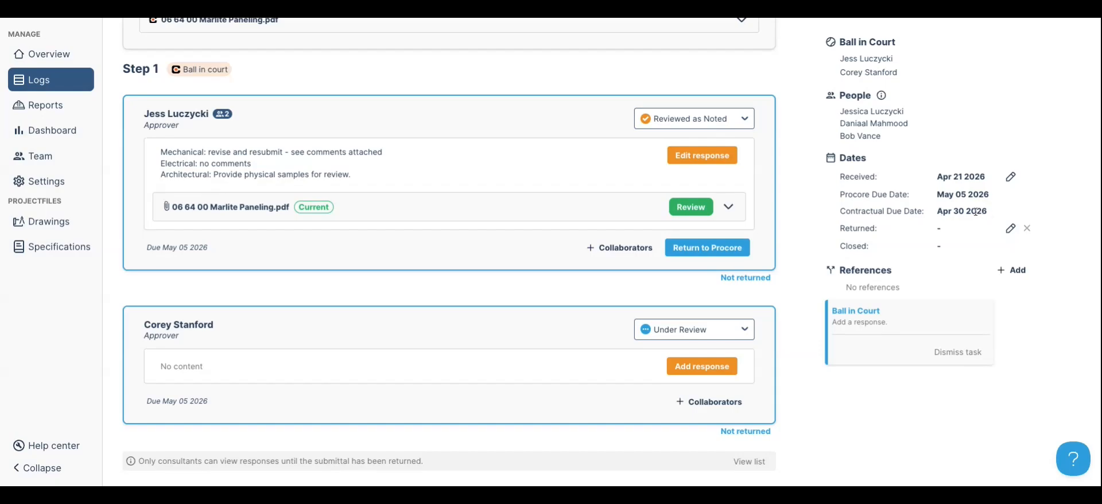
scroll(976, 212, "down", 5)
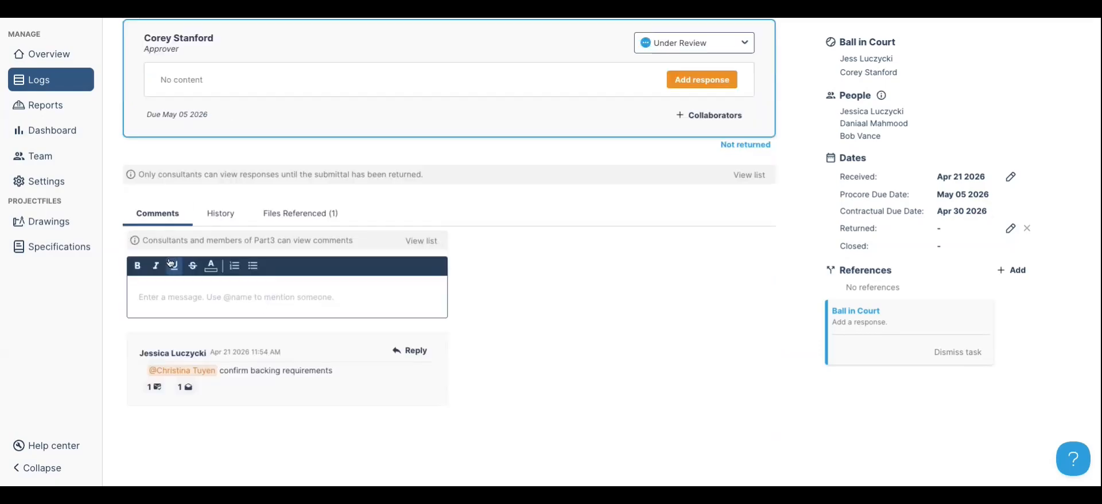
left_click(193, 314)
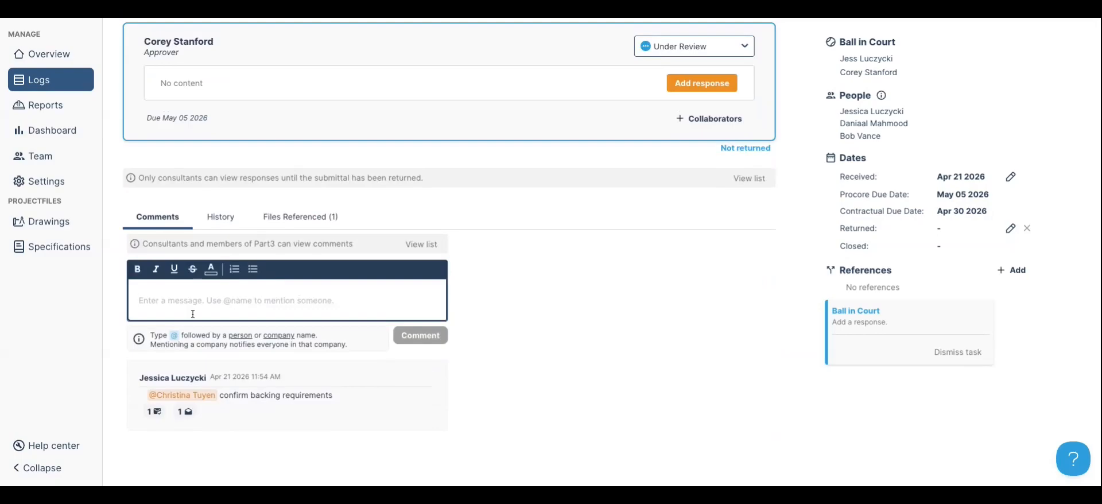
type("@")
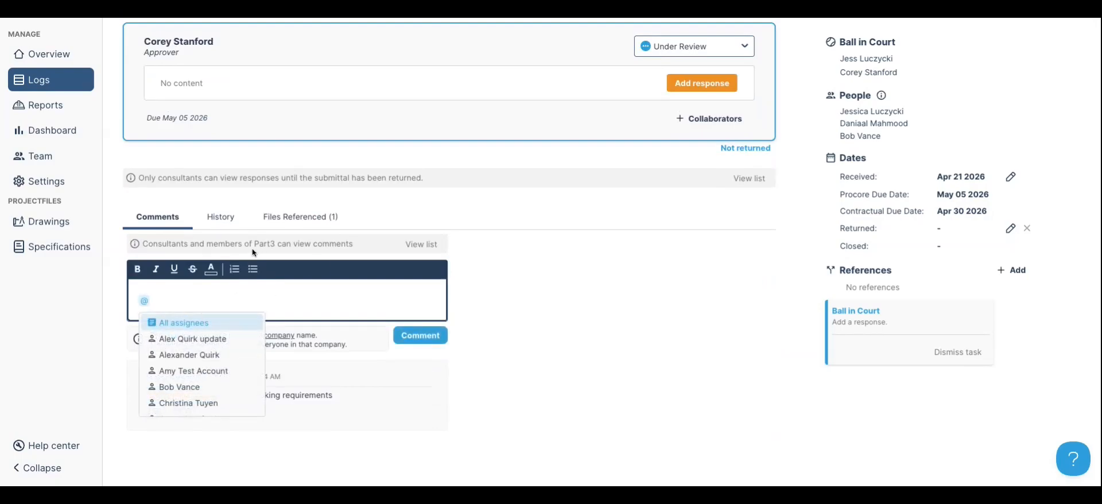
left_click(208, 404)
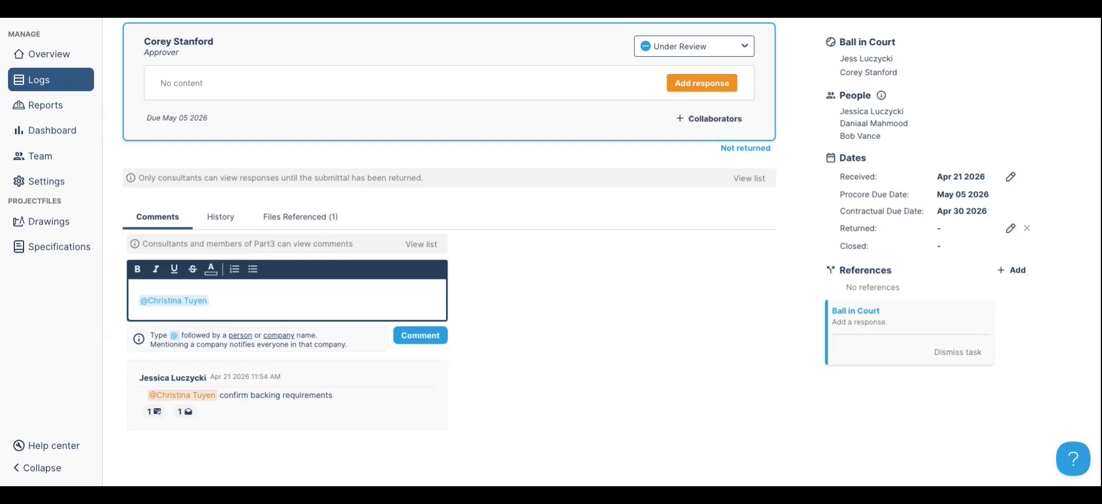
type("test")
left_click(420, 335)
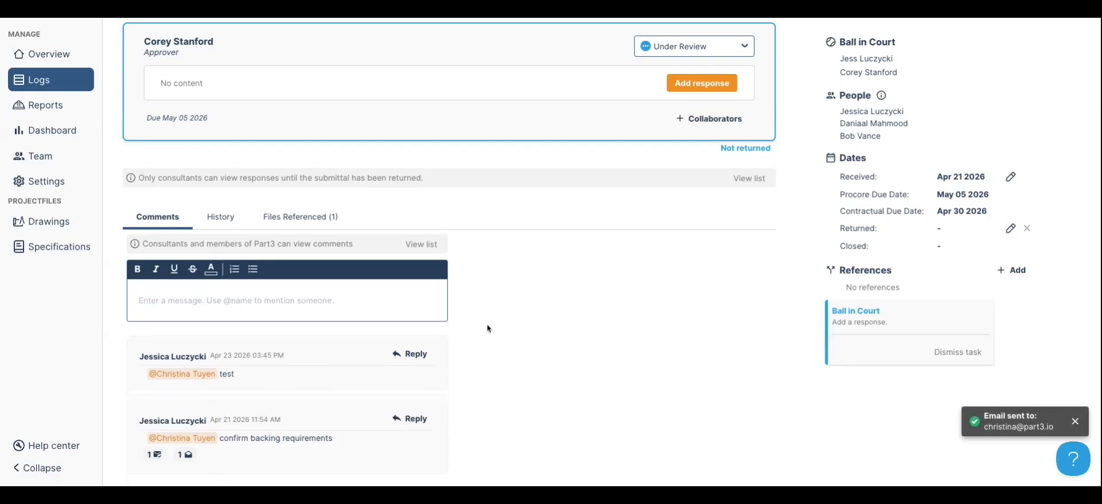
scroll(490, 328, "up", 6)
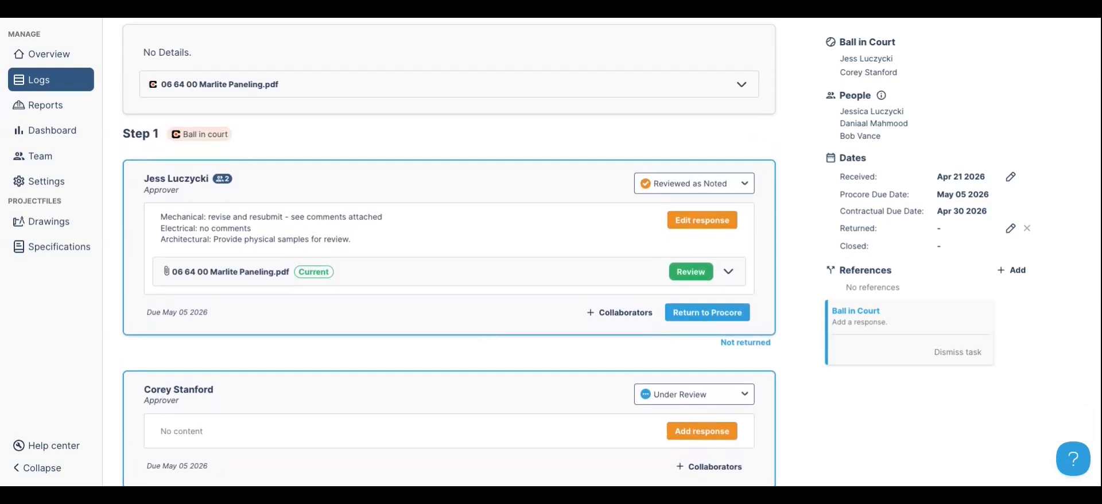
scroll(612, 253, "up", 3)
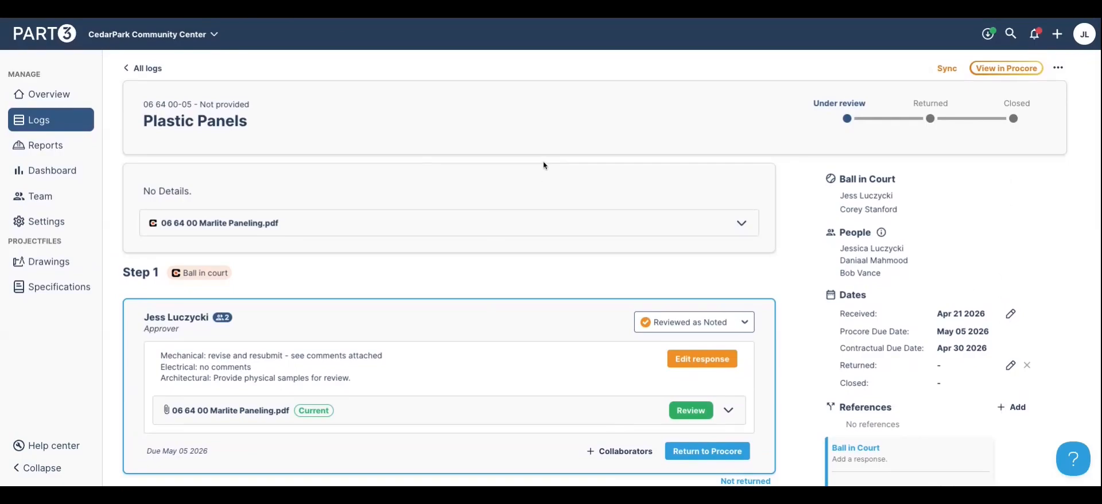
scroll(545, 171, "down", 2)
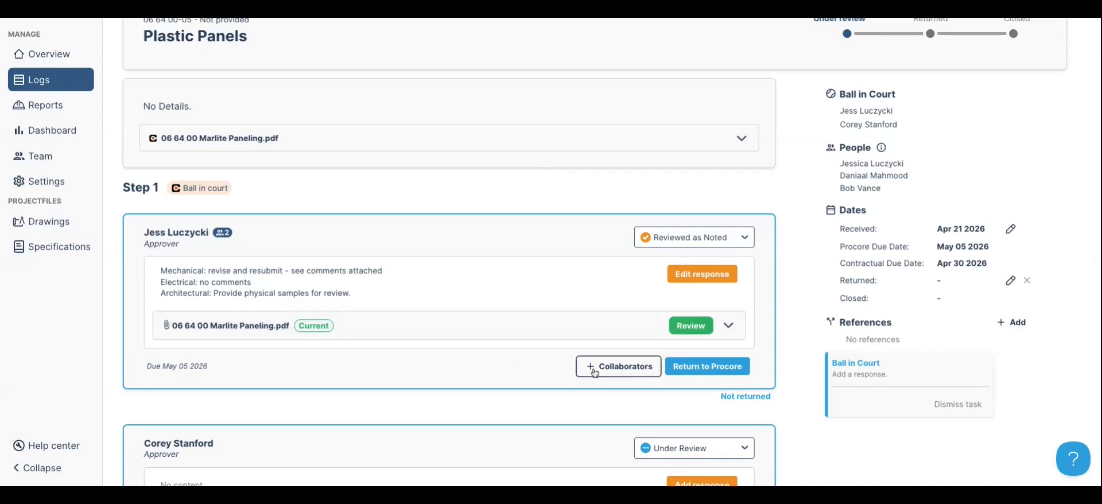
left_click(618, 368)
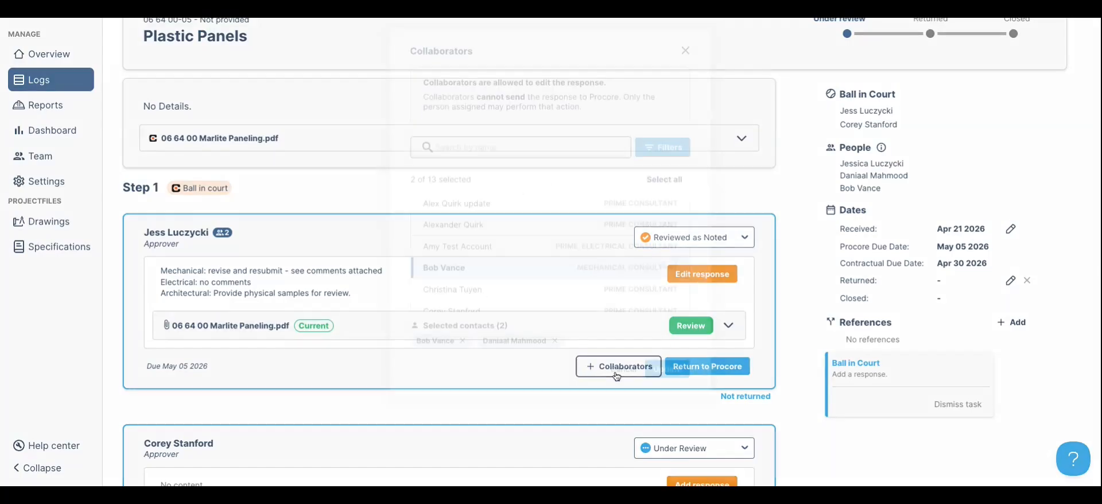
left_click(625, 373)
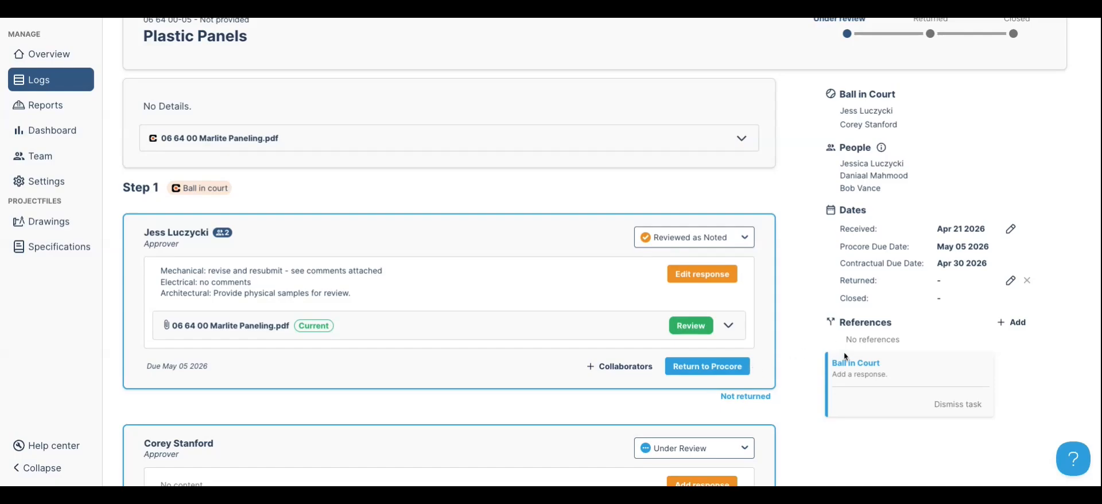
scroll(843, 353, "up", 2)
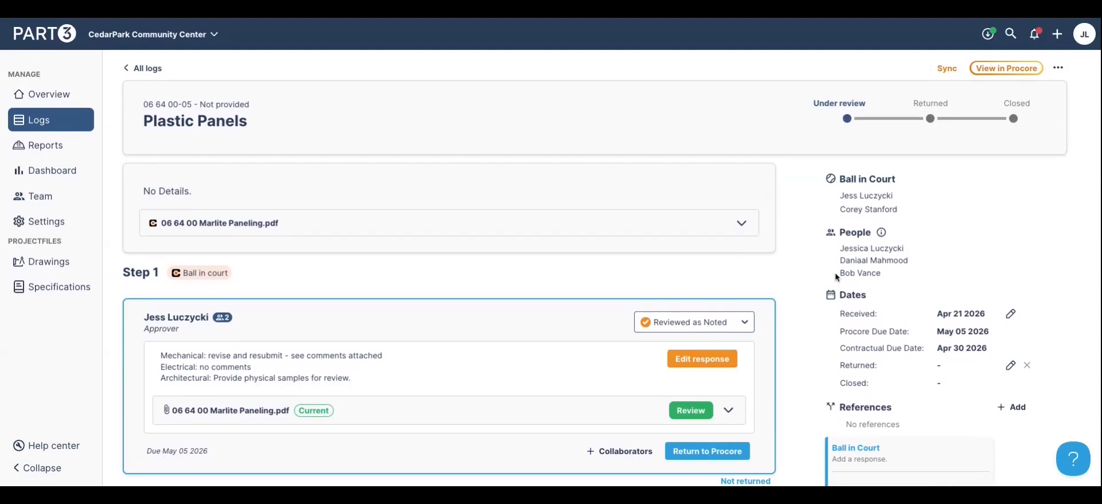
left_click(39, 229)
Turn on 'Use step-based submittals' under Document settings > Submittal and return to the submittals log
left_click(192, 92)
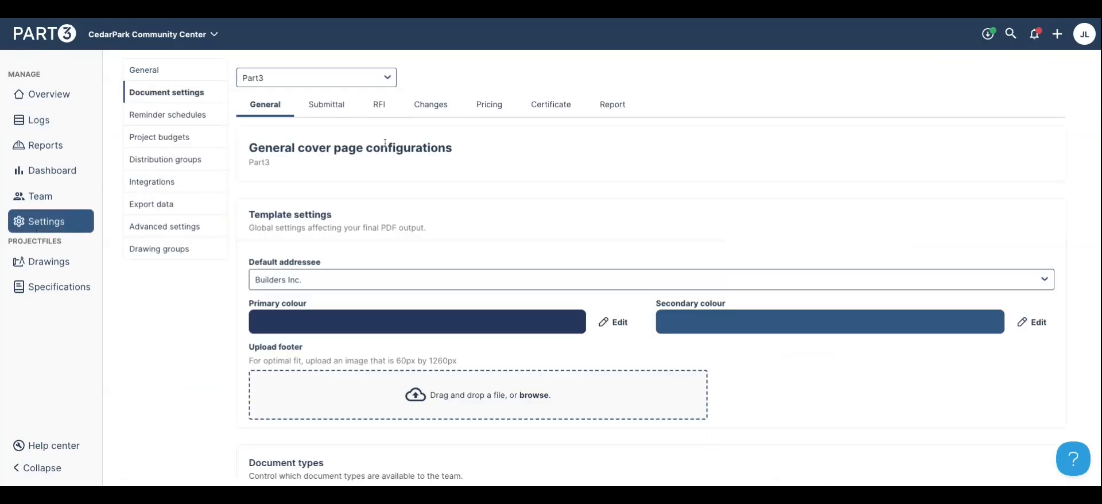
left_click(321, 105)
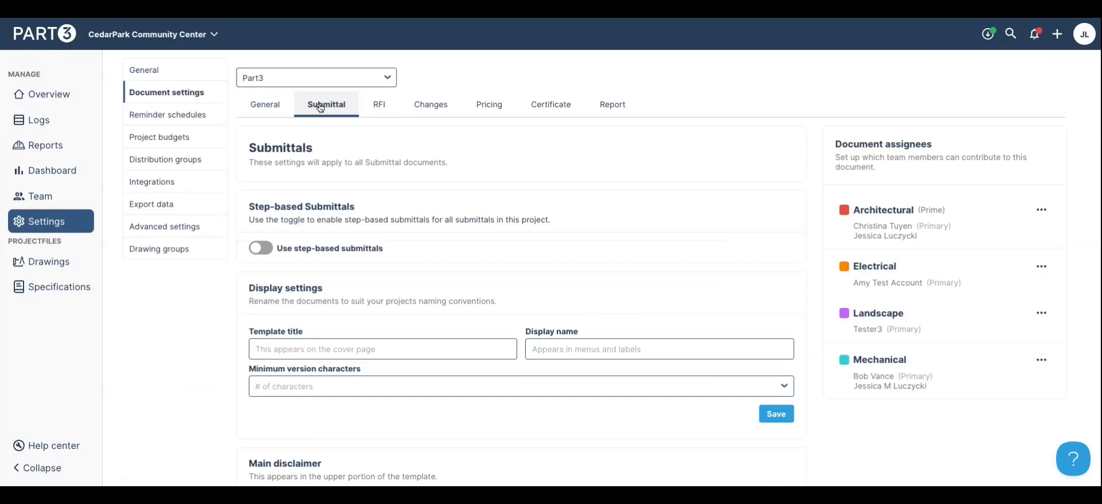
left_click(280, 246)
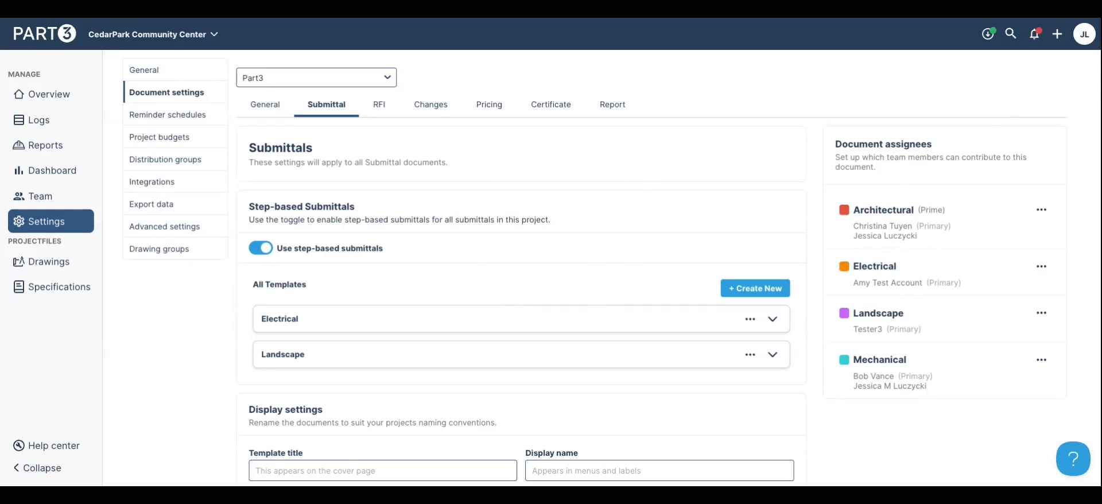
left_click(44, 123)
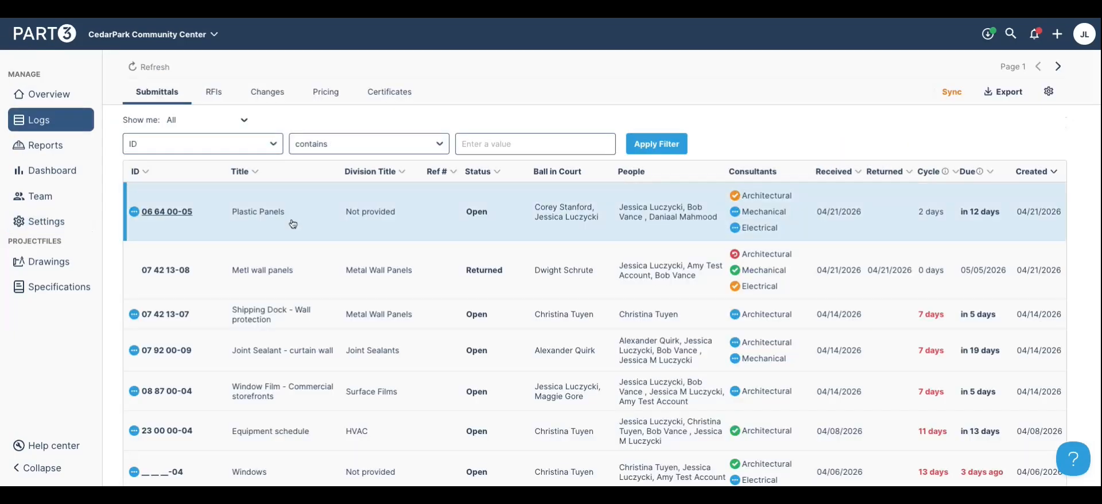
left_click(501, 391)
Convert the first approver to a step-based flow with Mechanical and Electrical assigned to step 1
scroll(795, 282, "down", 3)
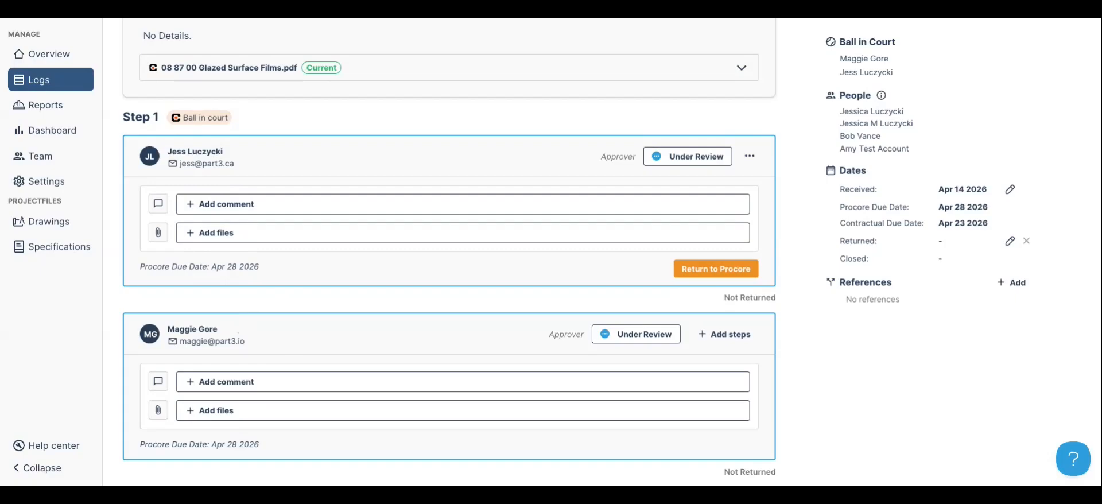
left_click(750, 157)
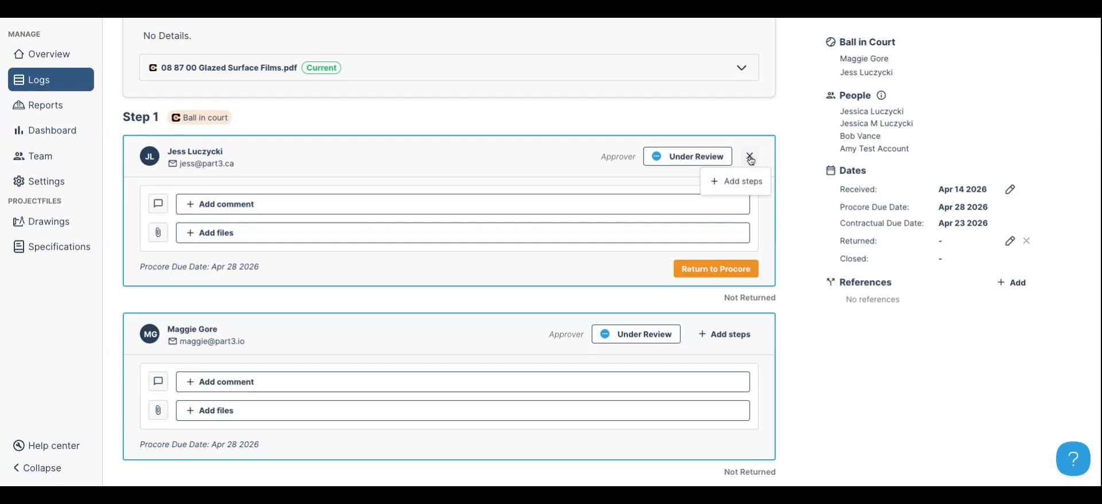
left_click(742, 184)
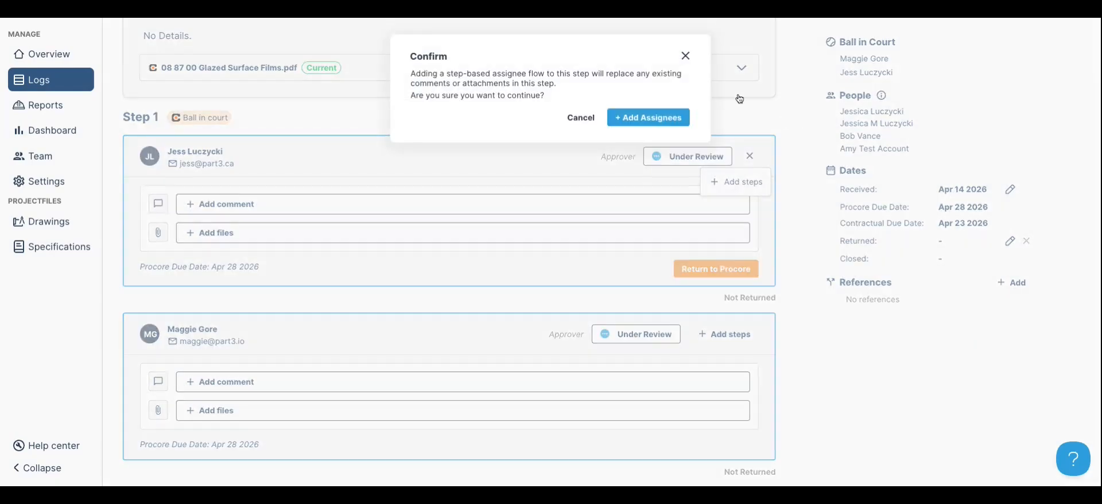
left_click(649, 116)
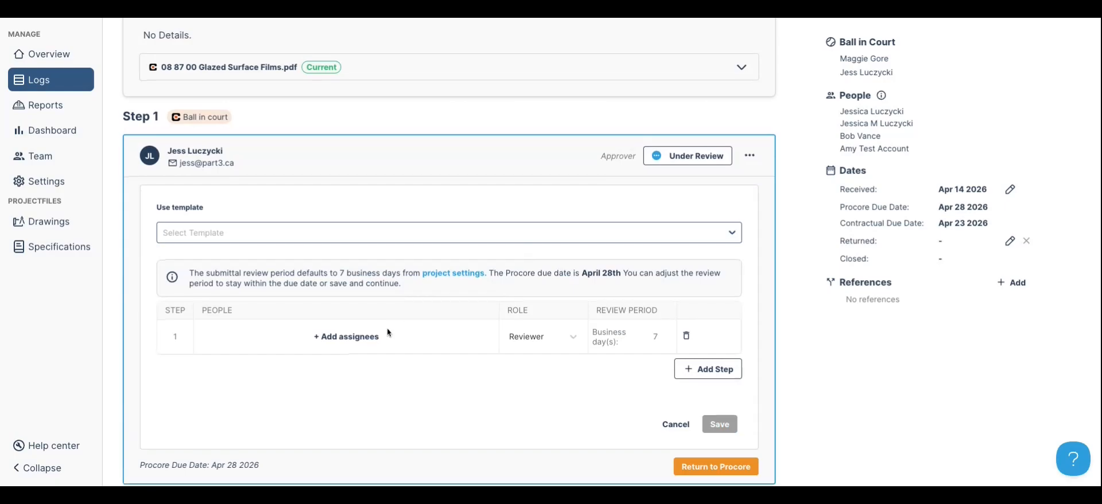
left_click(366, 331)
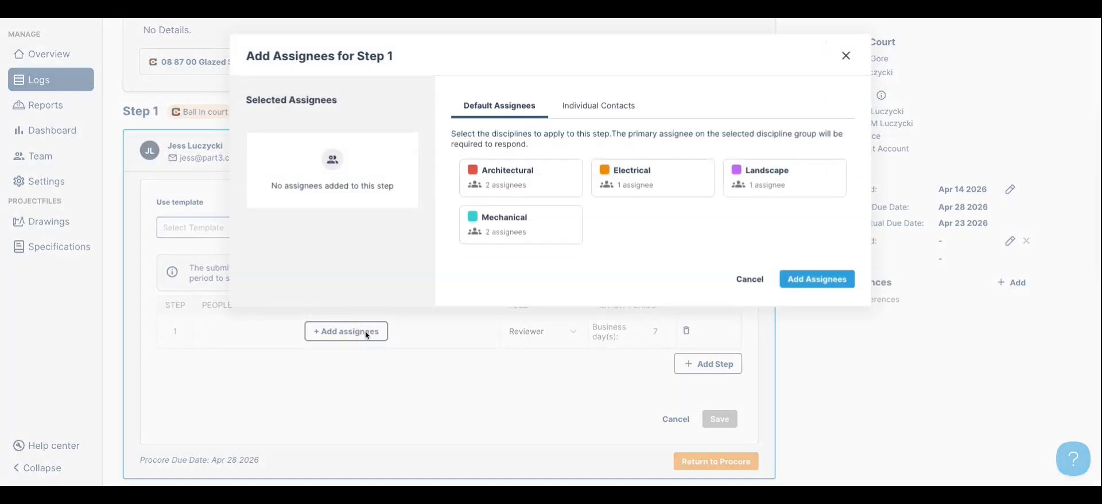
left_click(556, 230)
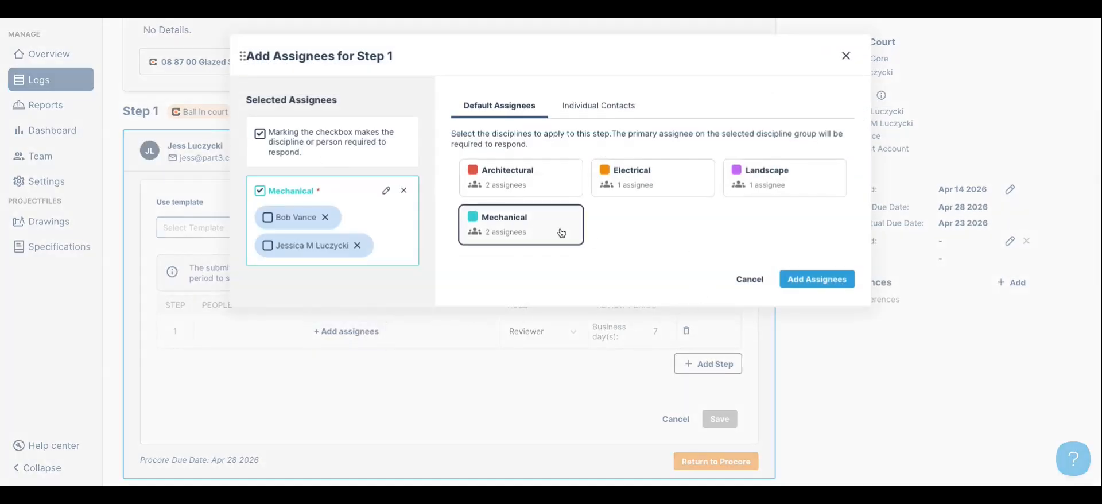
left_click(358, 245)
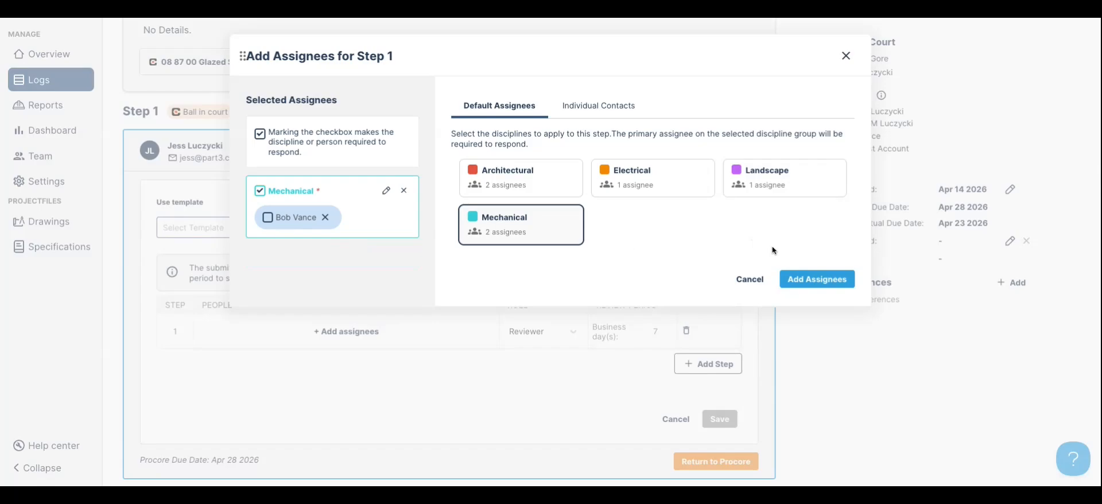
left_click(631, 191)
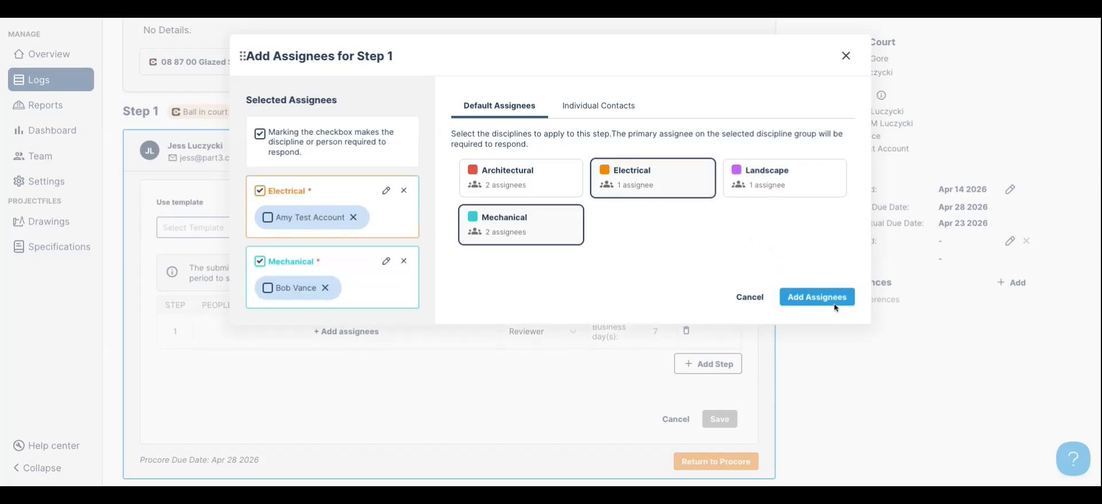
left_click(817, 297)
scroll(732, 287, "down", 2)
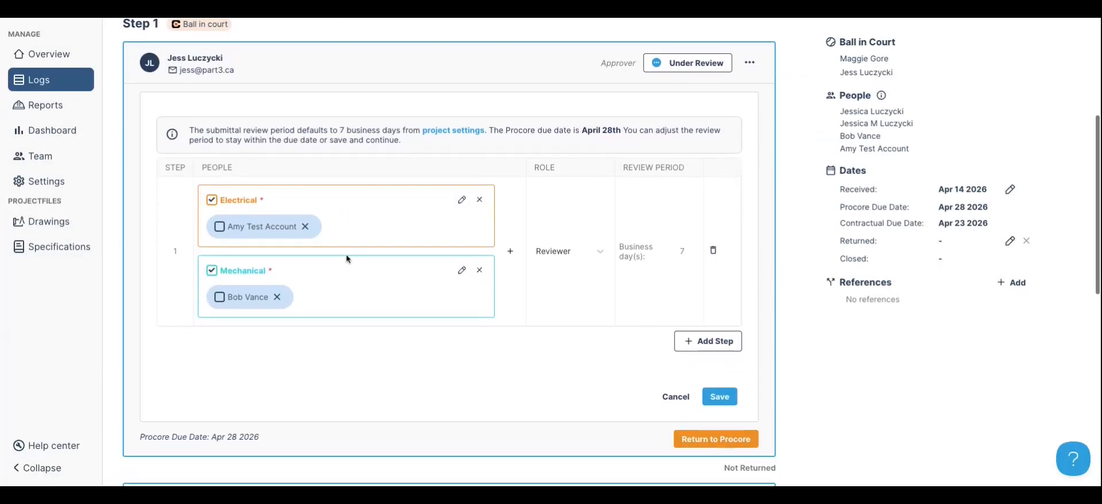
Add a second review step assigned to Architectural and save the steps
left_click(724, 342)
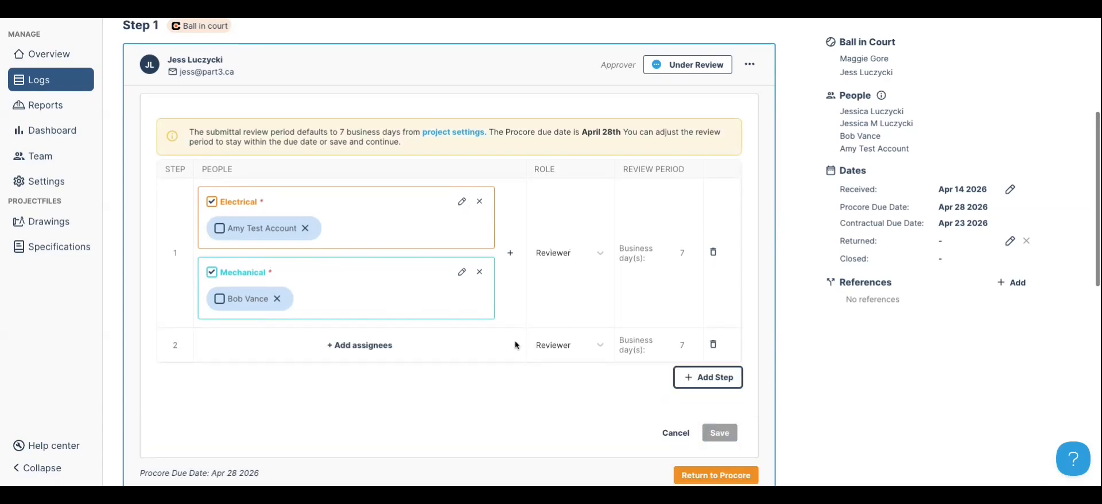
left_click(358, 345)
left_click(532, 190)
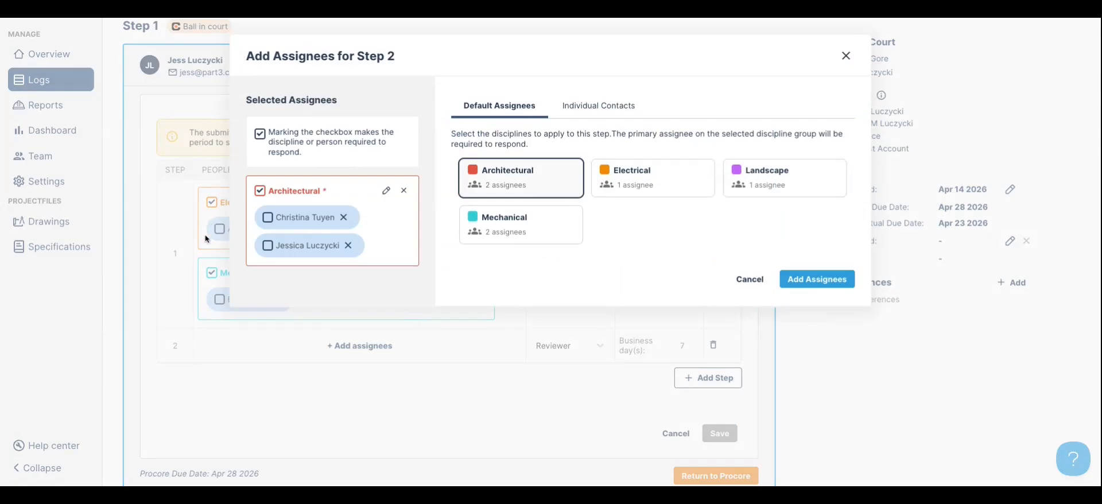
left_click(817, 279)
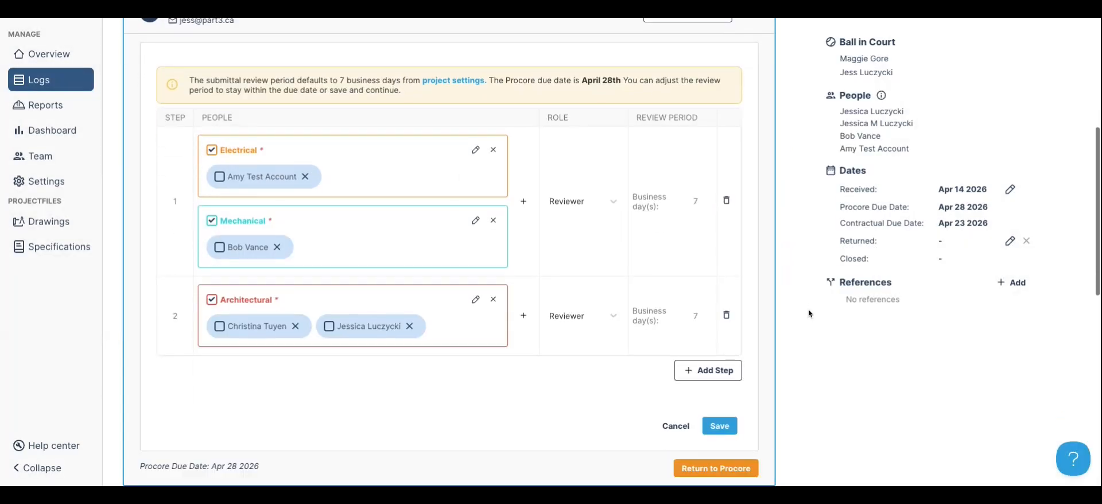
left_click(719, 426)
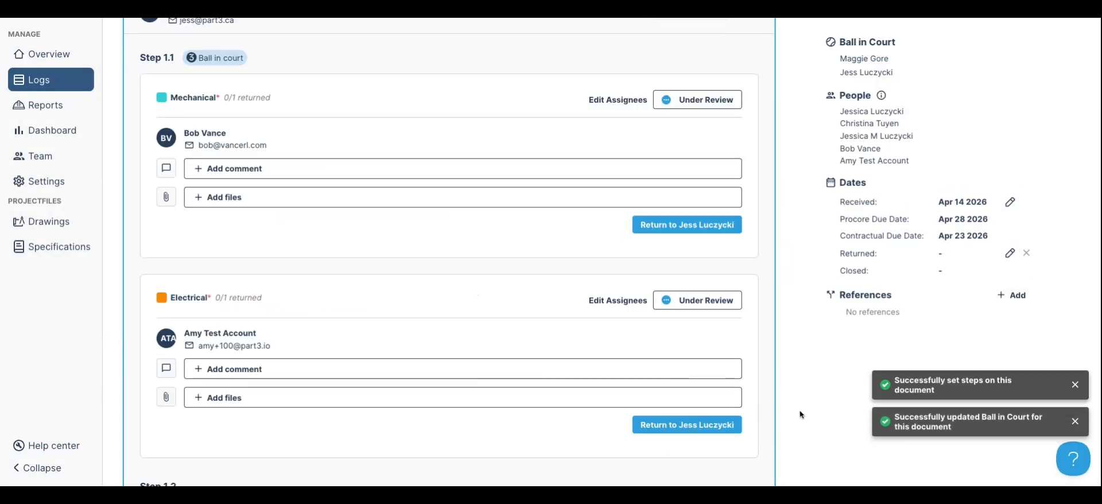
Attach 08 87 00 Glazed Surface Films.pdf to the Mechanical response, mark it Reviewed and return it
scroll(791, 412, "up", 2)
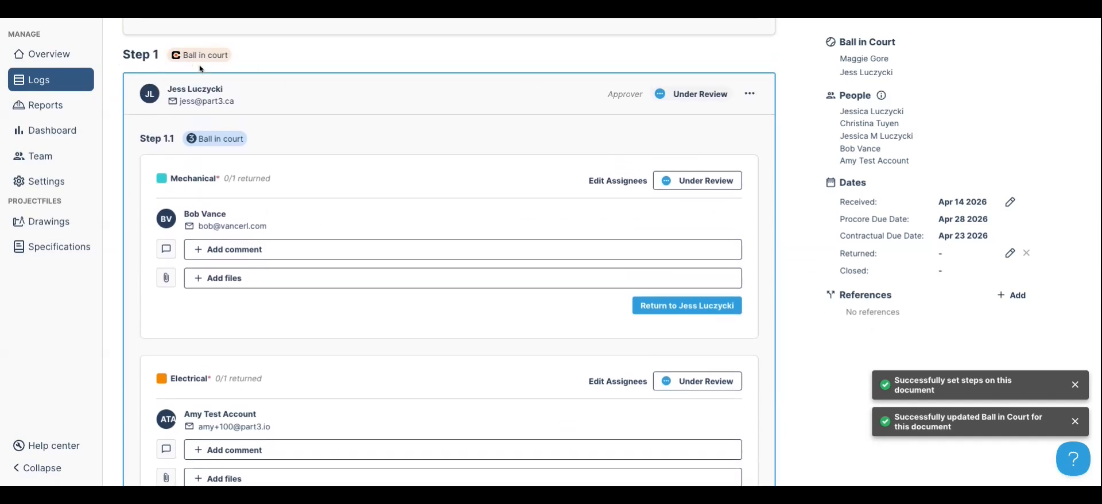
scroll(234, 175, "down", 3)
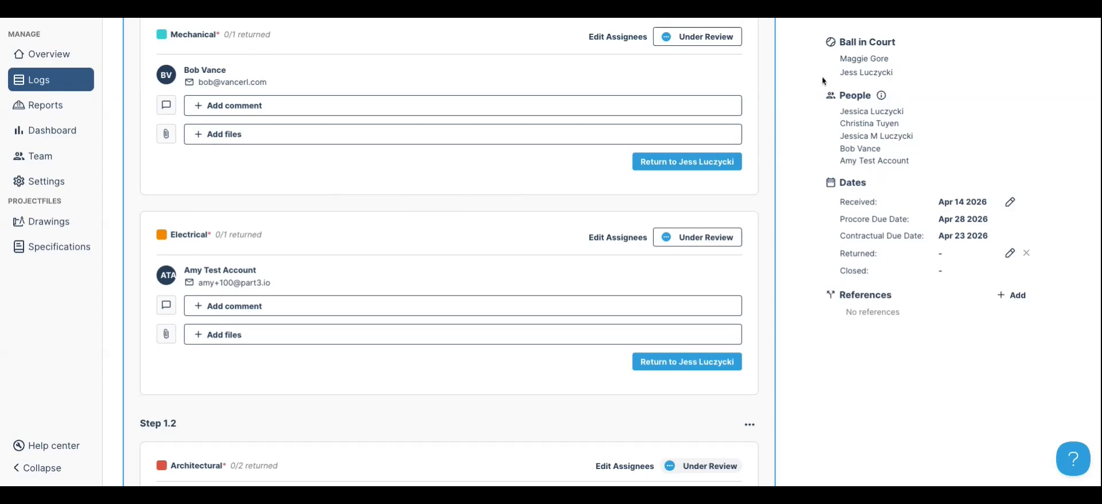
left_click(695, 41)
left_click(313, 140)
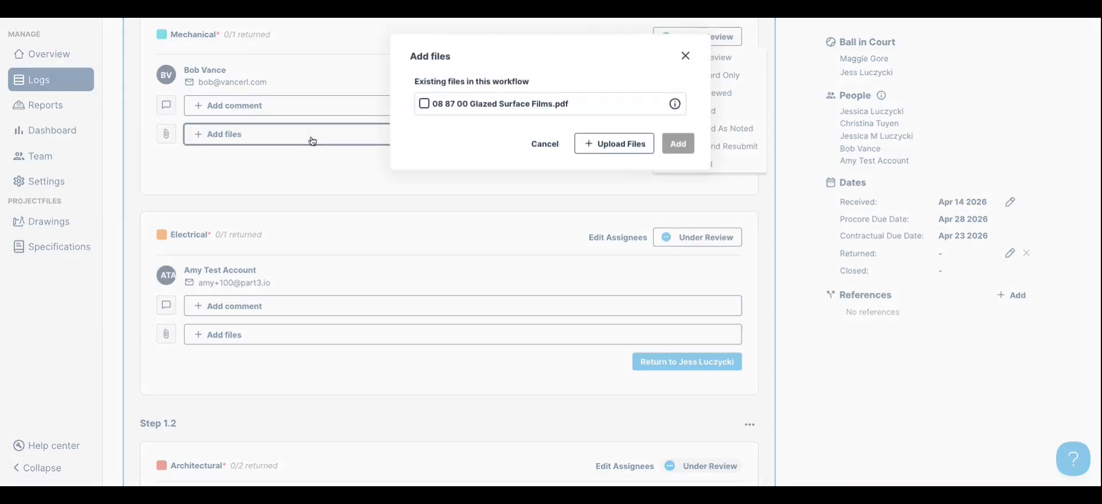
left_click(426, 104)
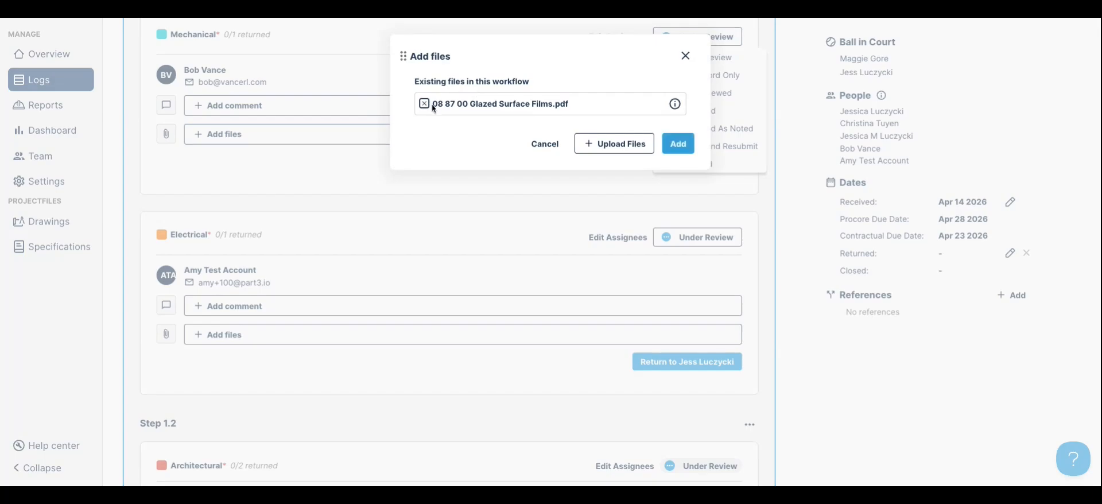
left_click(678, 144)
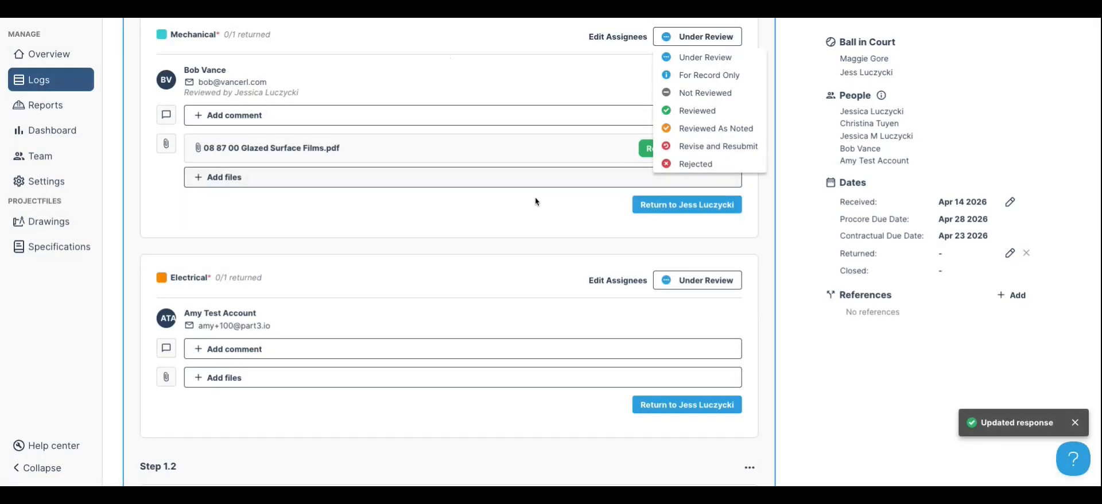
left_click(585, 209)
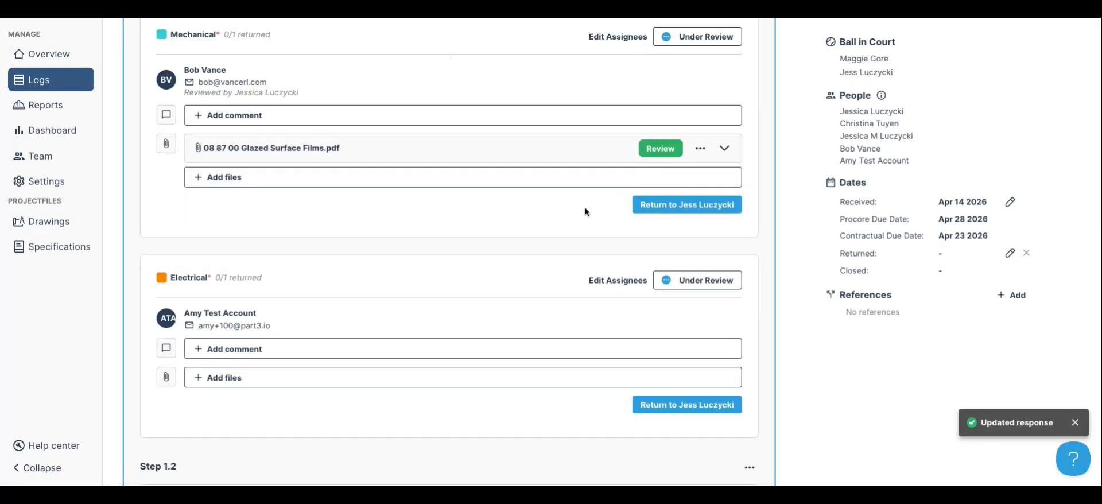
left_click(701, 40)
left_click(698, 110)
left_click(687, 205)
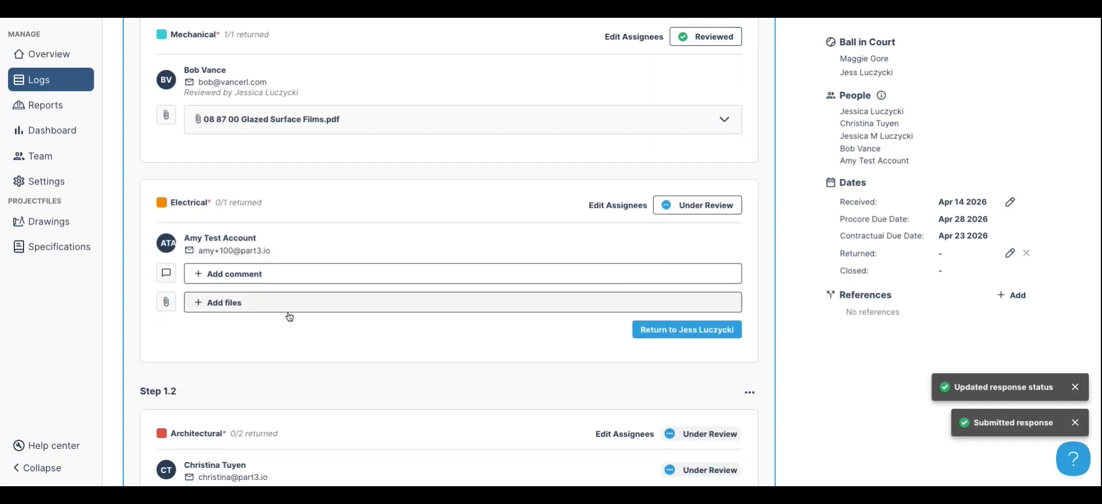
Mark the Electrical response Reviewed, attach the Glazed Surface Films PDF, and return it
left_click(721, 208)
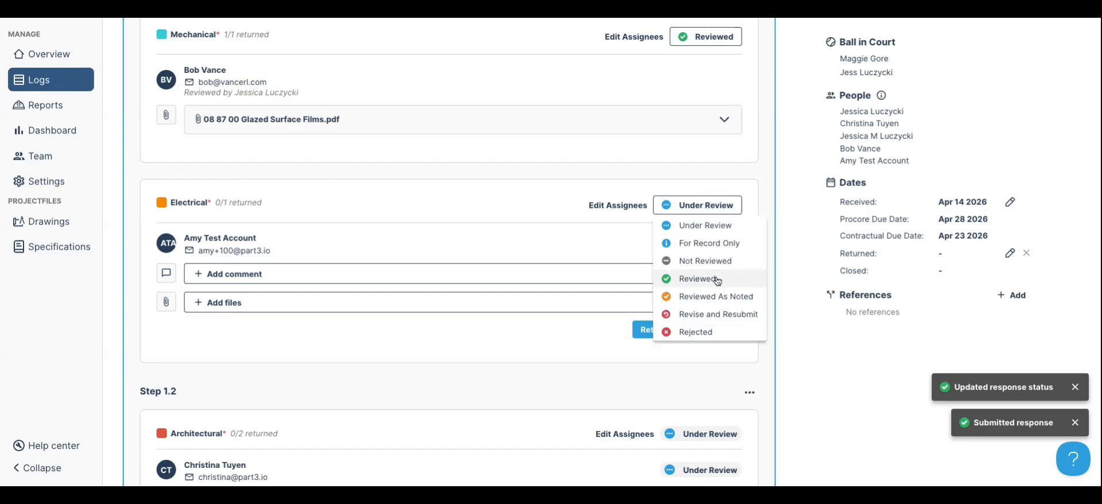
left_click(715, 278)
left_click(303, 285)
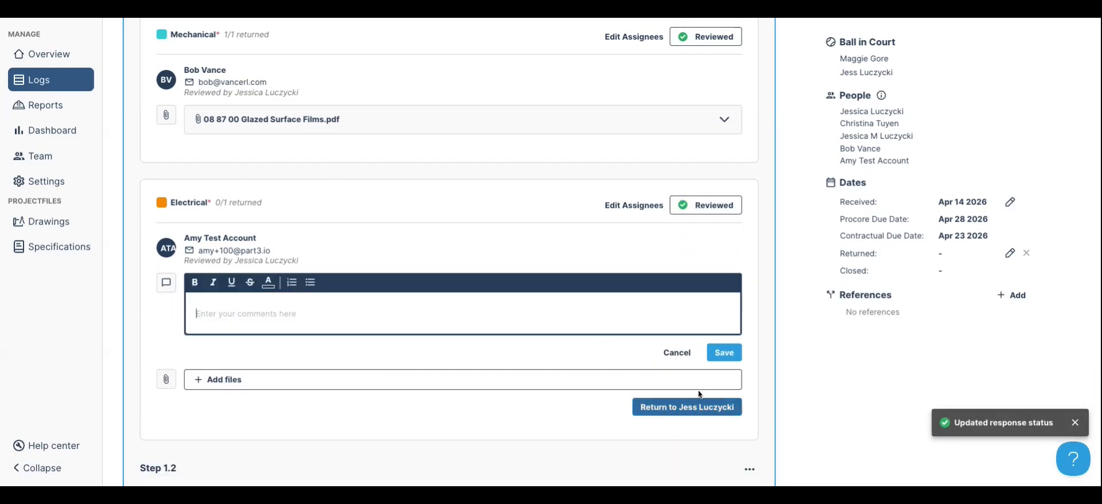
left_click(685, 353)
left_click(371, 319)
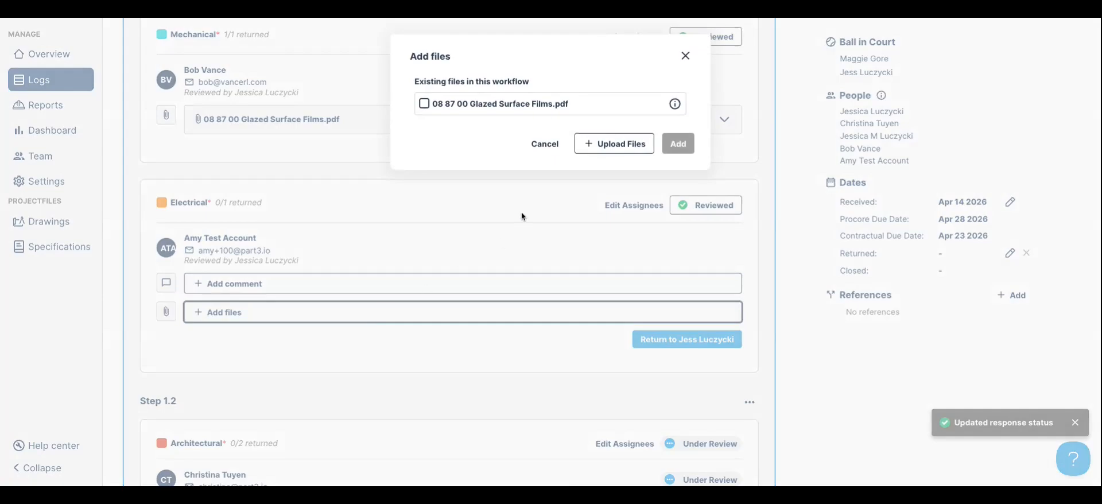
mouse_move(676, 105)
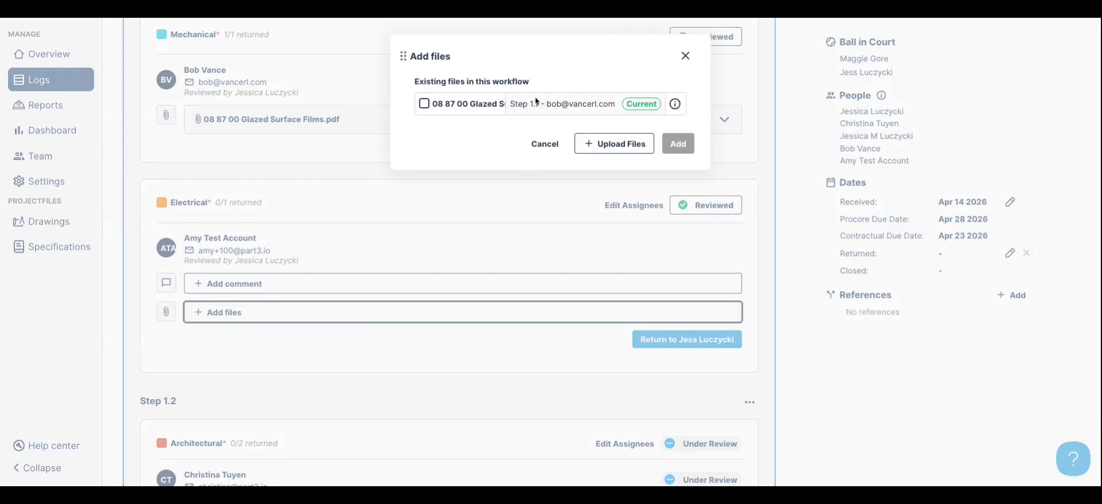
left_click(424, 103)
left_click(673, 144)
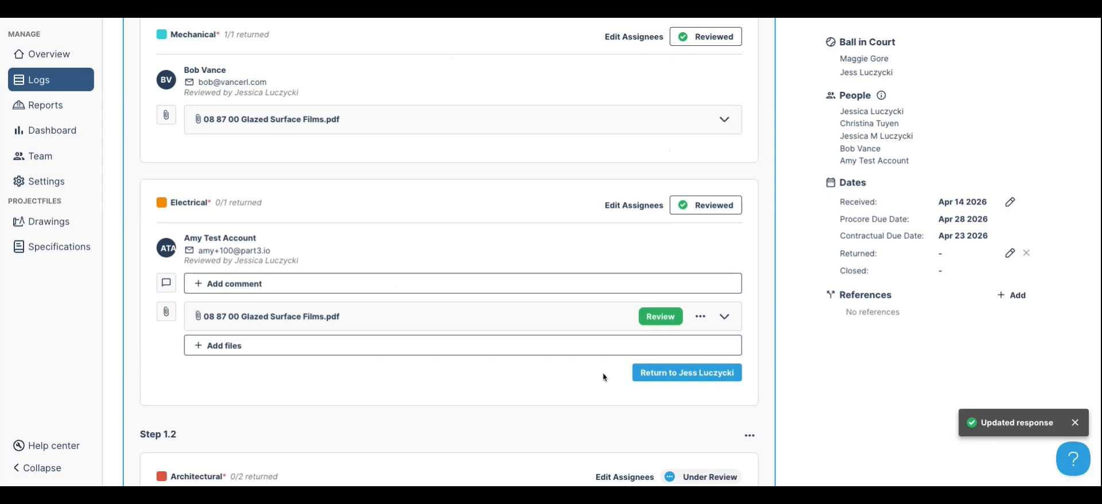
left_click(677, 373)
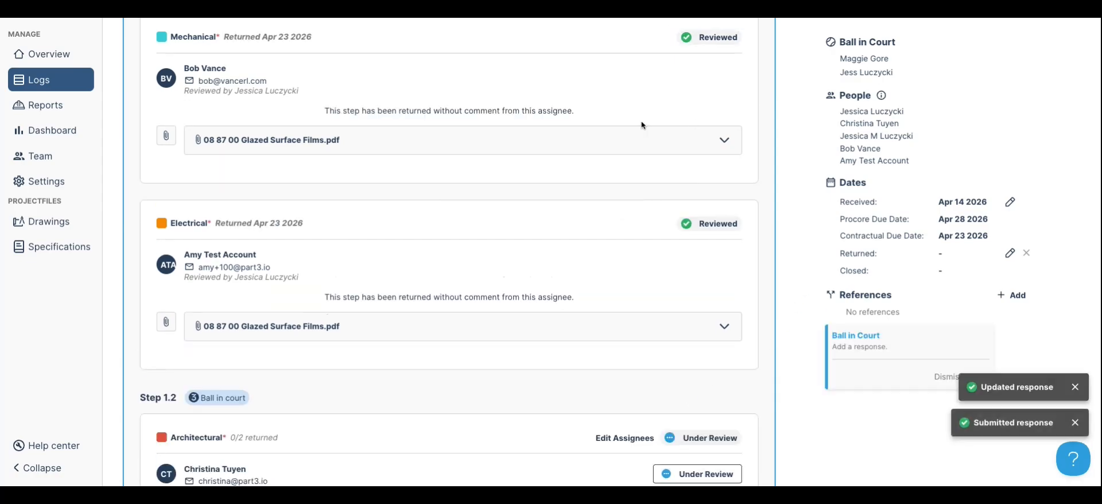
Set the ball in court back on Step 1.1, reopening its Mechanical response
scroll(125, 335, "down", 3)
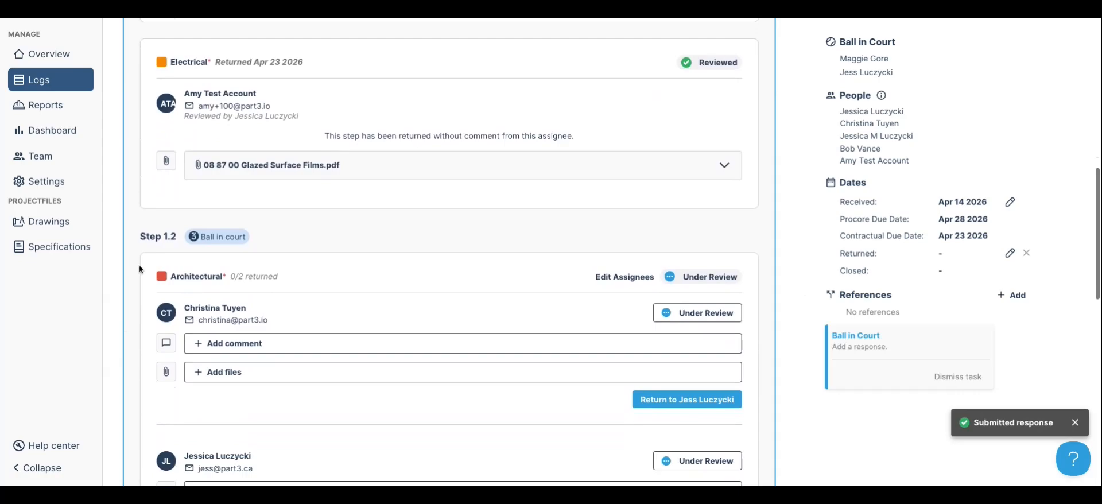
scroll(272, 244, "down", 2)
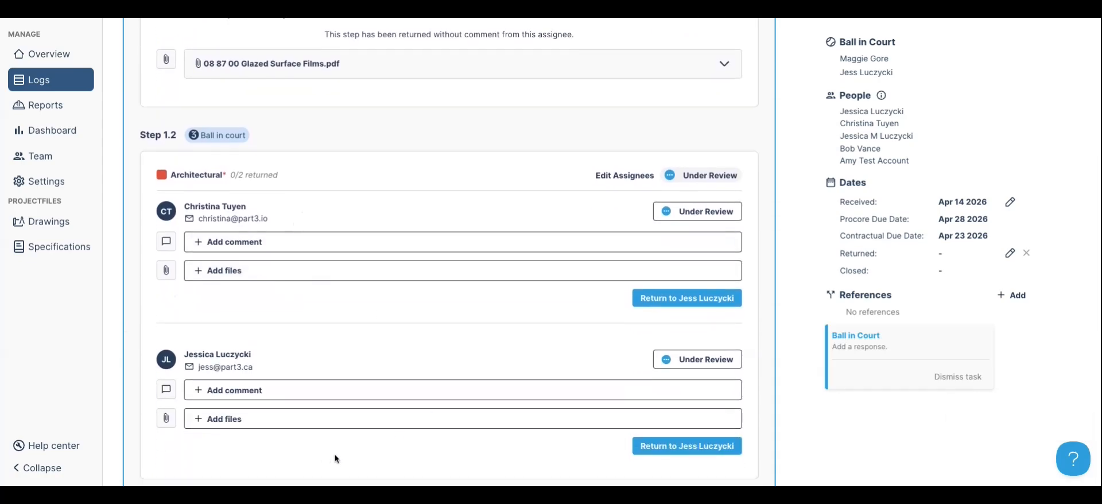
scroll(450, 446, "down", 1)
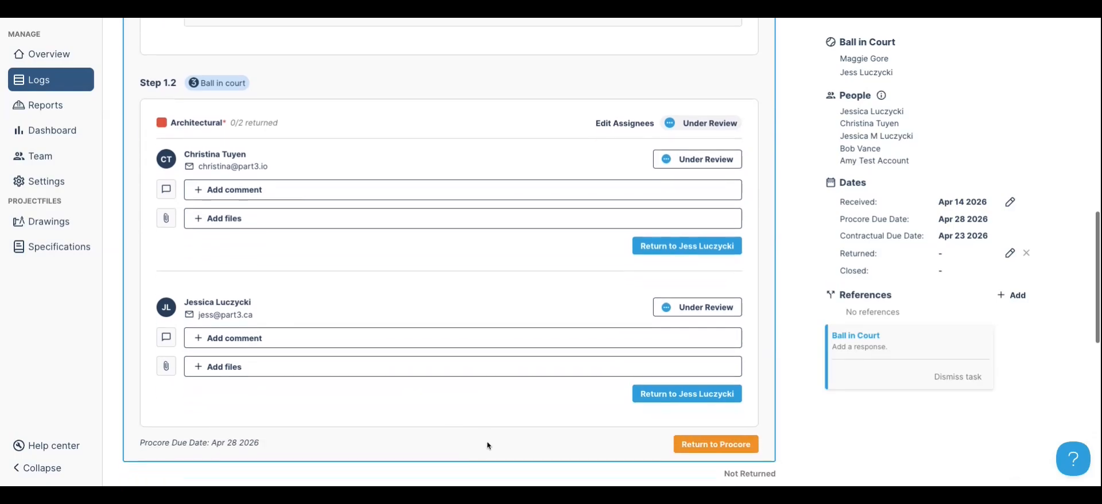
scroll(931, 448, "up", 8)
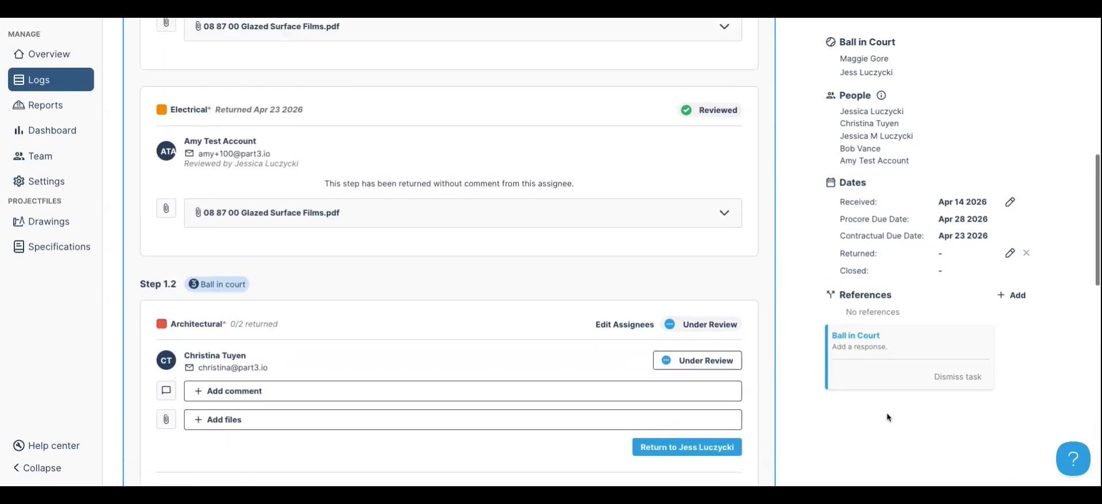
scroll(885, 414, "up", 3)
left_click(749, 247)
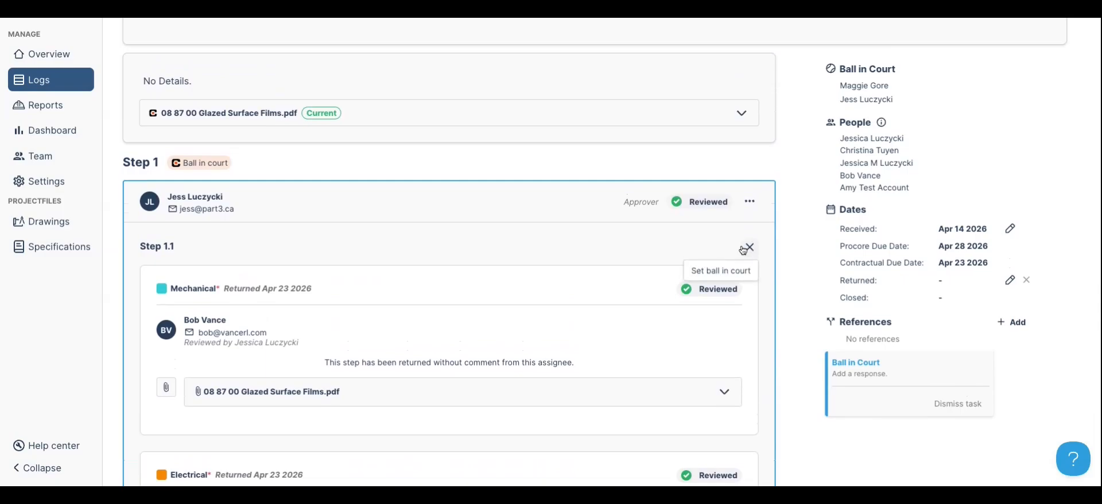
left_click(721, 271)
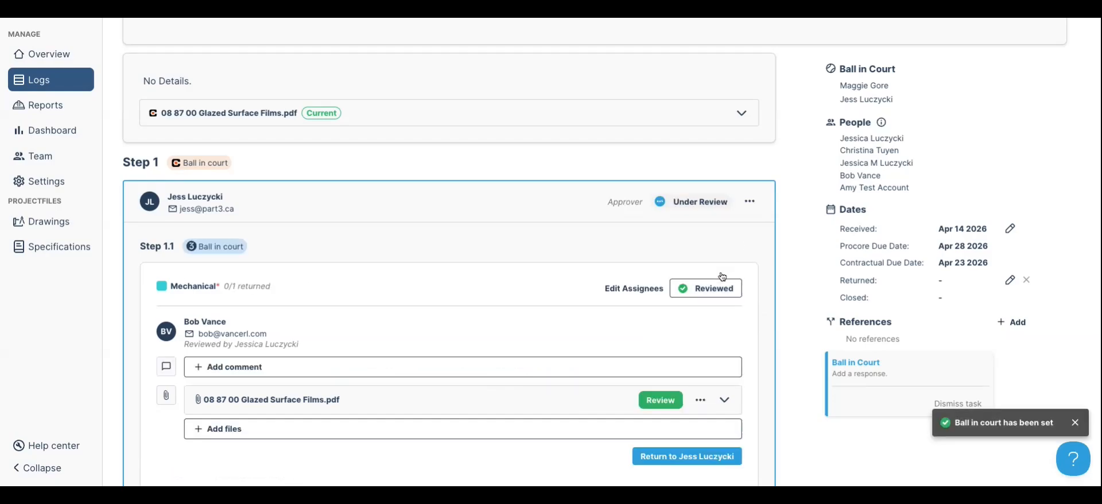
left_click(756, 207)
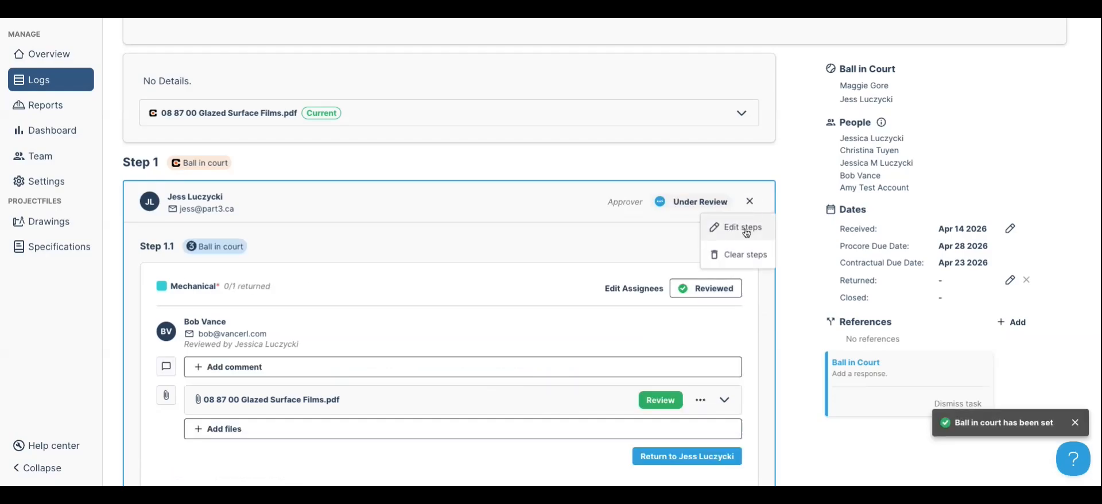
Edit the review steps to 4 business days for step 1 and 3 for step 2, then save
left_click(744, 228)
scroll(757, 240, "down", 4)
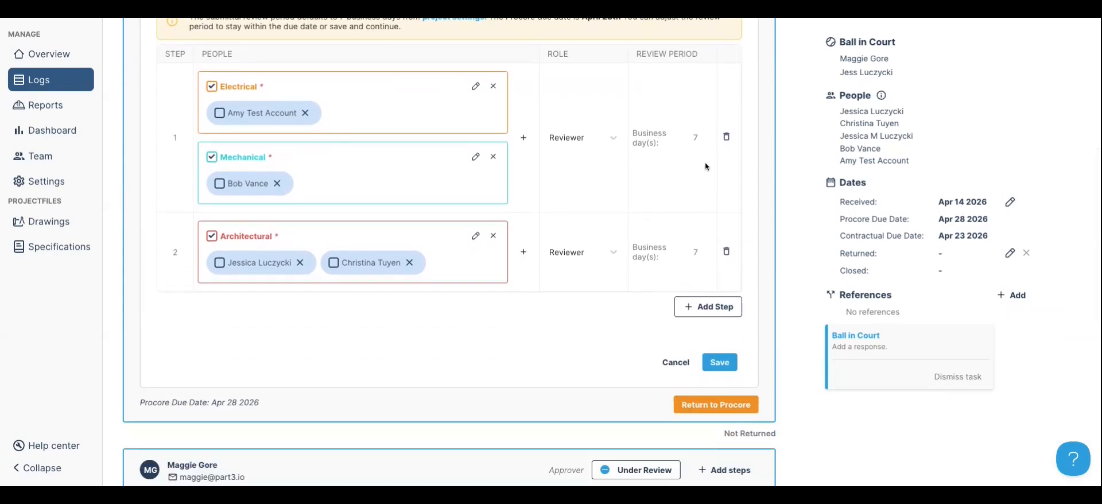
left_click(702, 140)
scroll(701, 202, "up", 2)
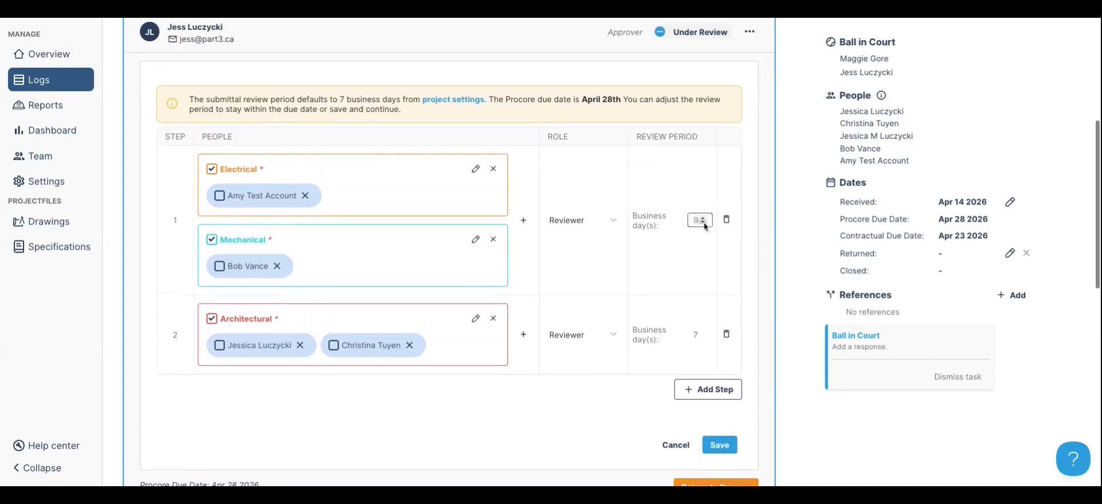
left_click(702, 224)
left_click(657, 197)
scroll(678, 180, "up", 1)
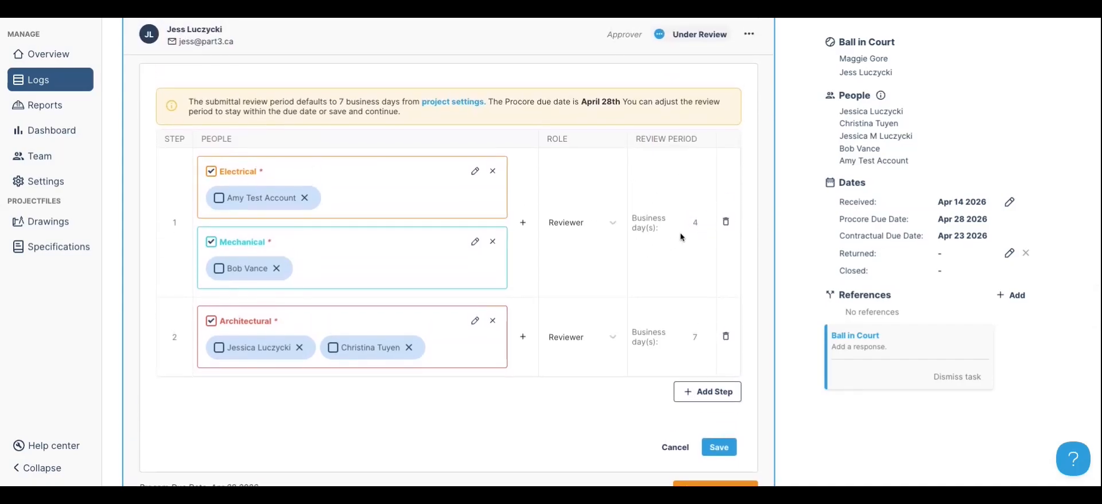
left_click(703, 340)
scroll(702, 340, "up", 1)
left_click(702, 341)
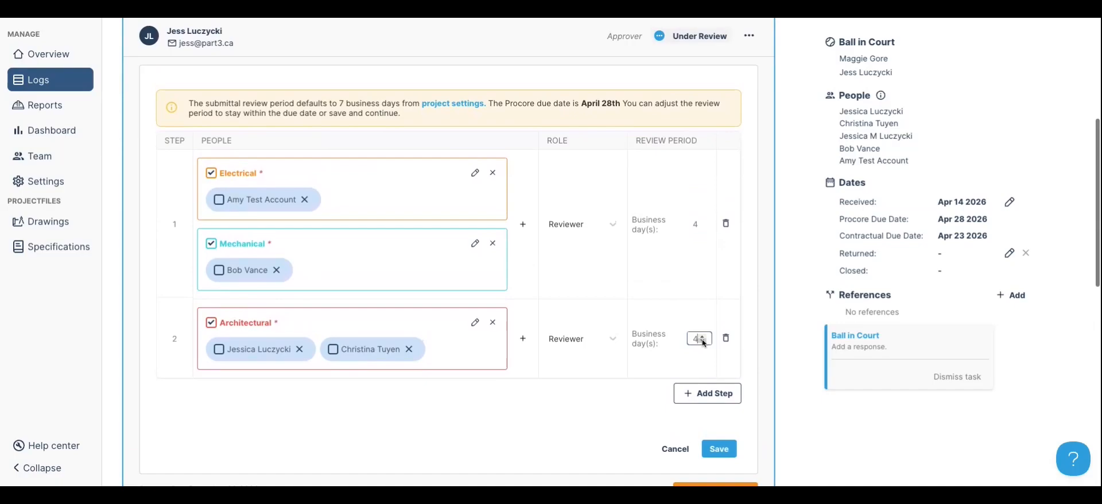
left_click(702, 343)
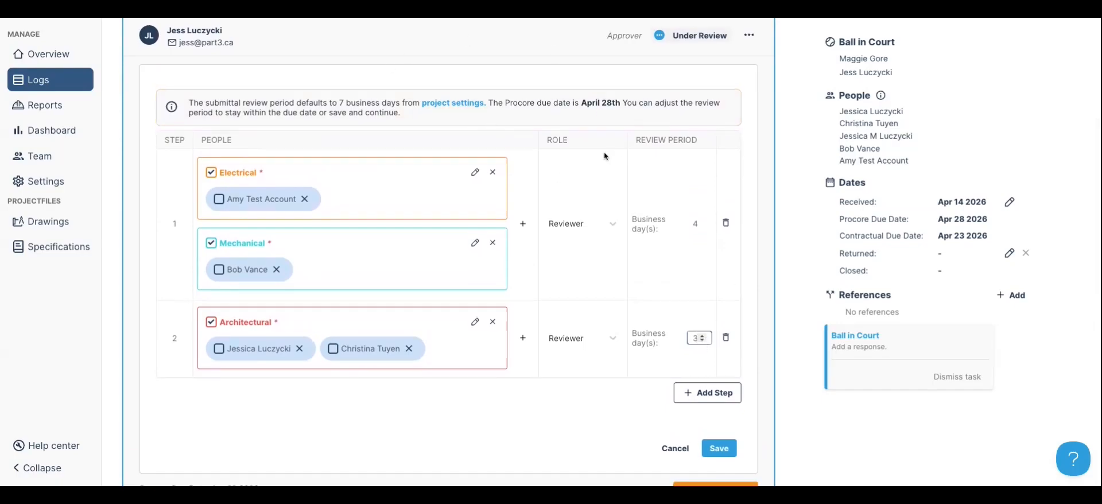
scroll(604, 152, "down", 3)
left_click(725, 315)
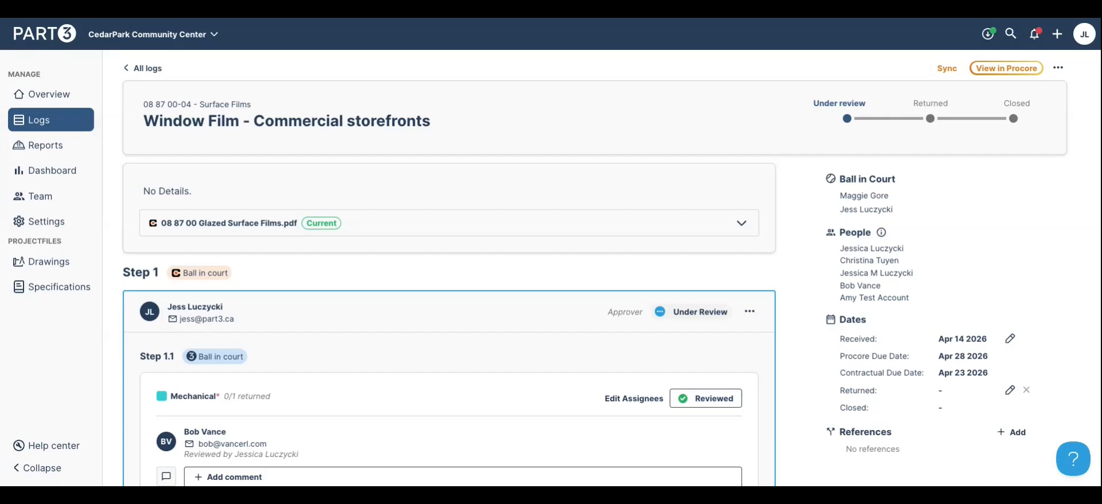
scroll(173, 331, "down", 2)
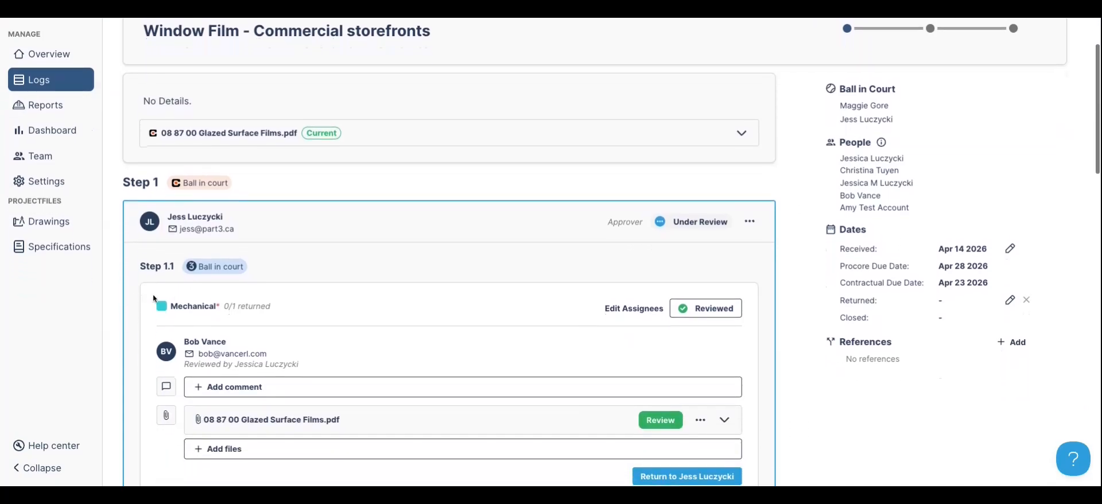
scroll(190, 291, "down", 6)
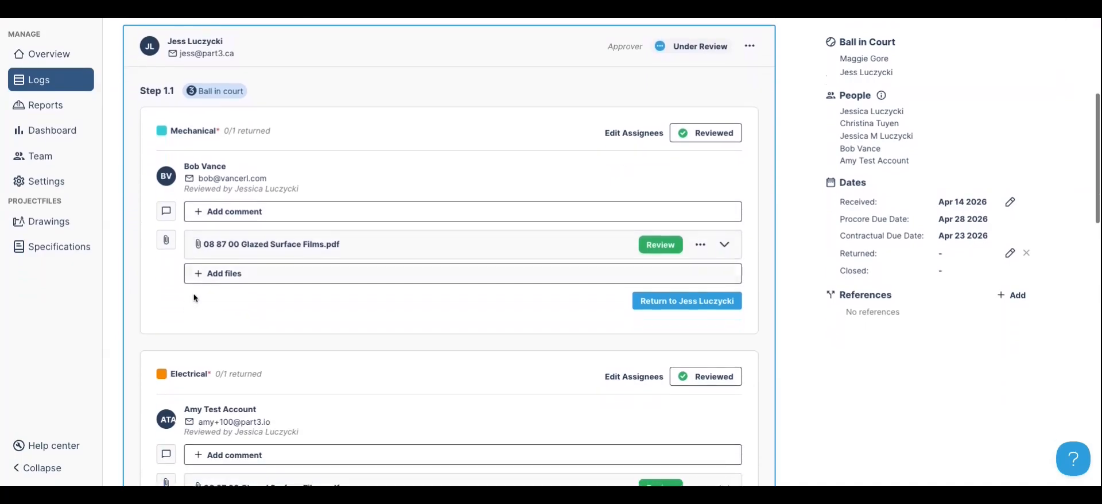
scroll(194, 295, "down", 2)
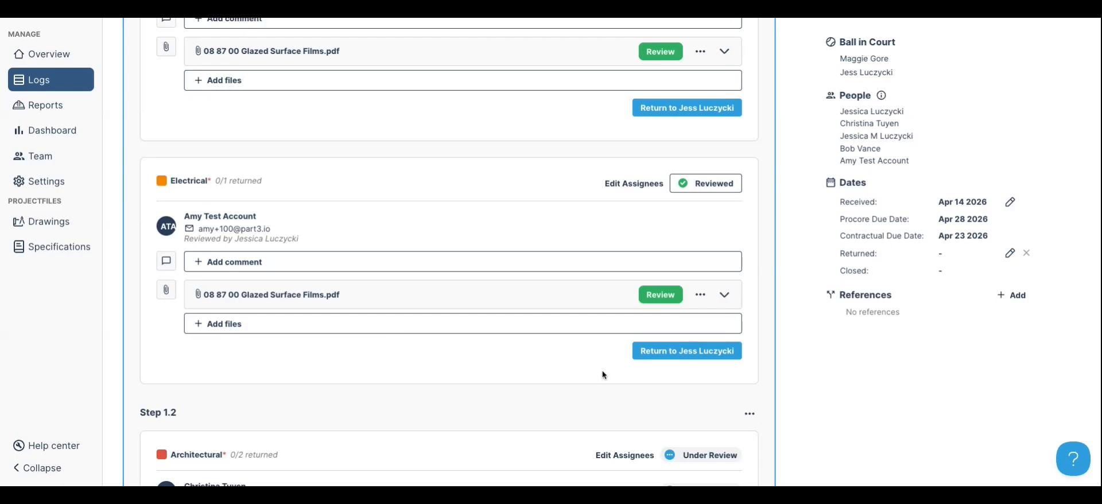
scroll(905, 452, "up", 10)
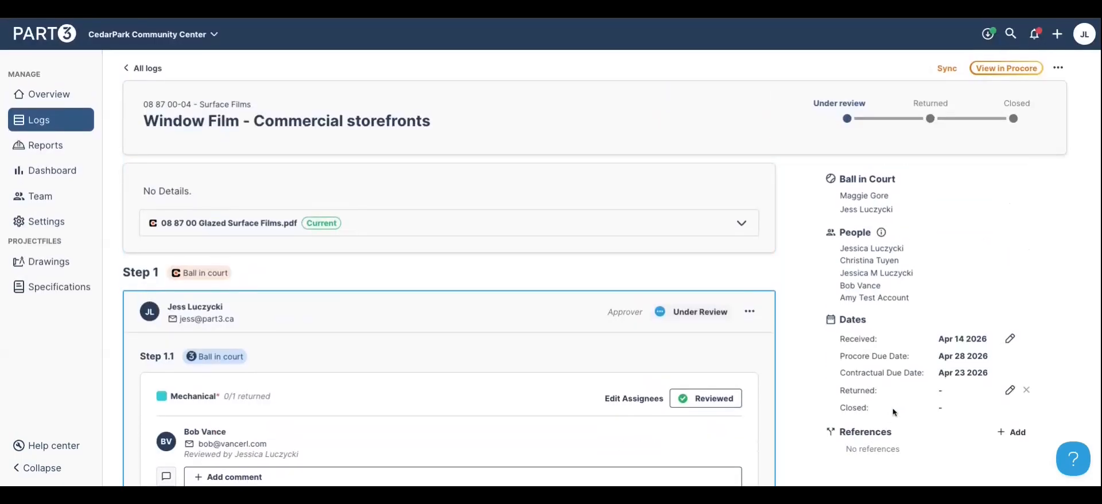
In the RFIs log, keep all RFIs shown with no filter, then open RFI-28 Door Clarification
left_click(139, 69)
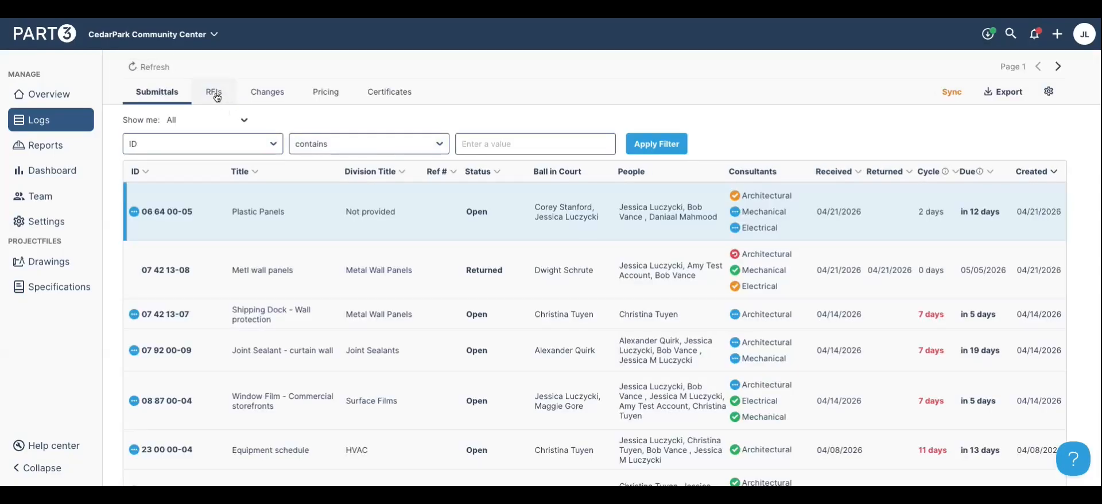
left_click(216, 96)
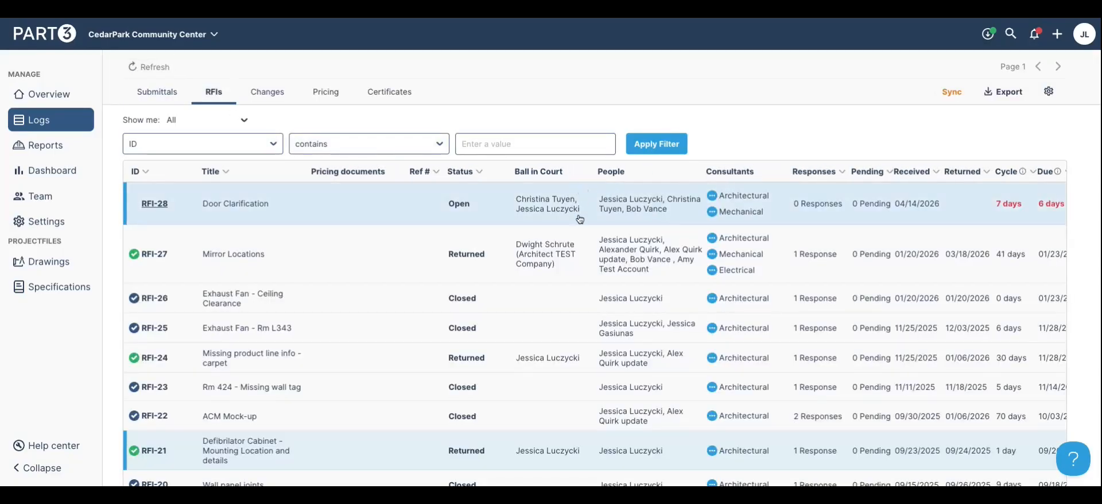
left_click(187, 123)
left_click(324, 123)
left_click(262, 154)
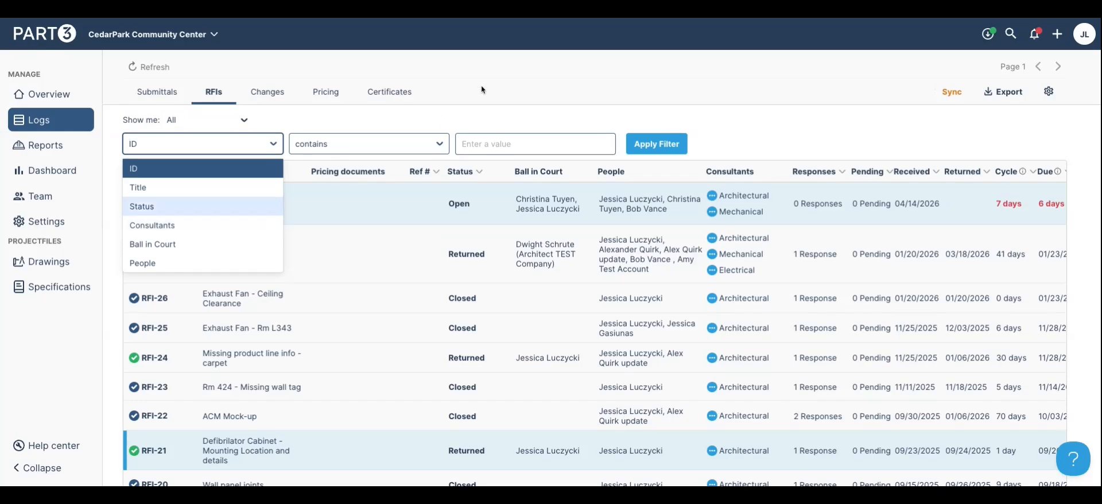
left_click(519, 79)
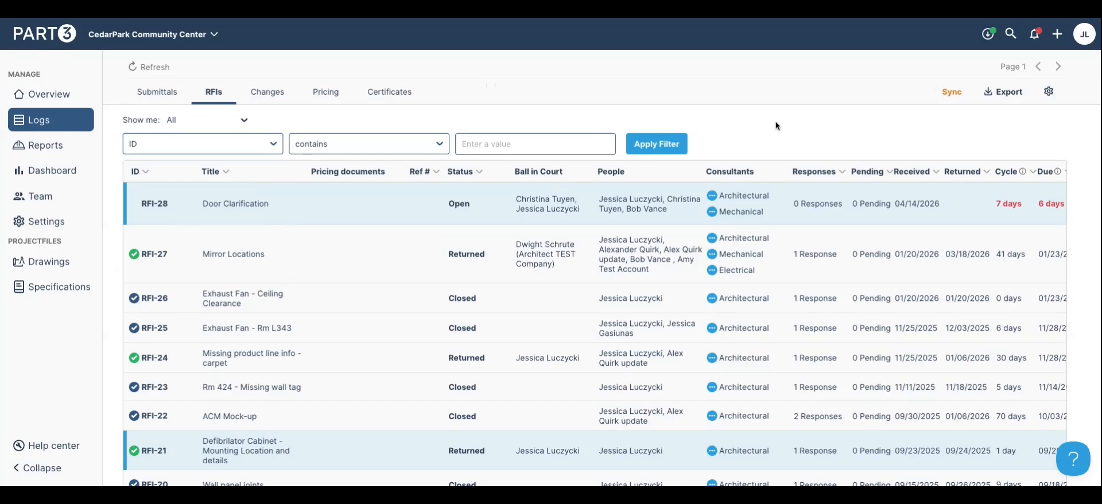
left_click(498, 212)
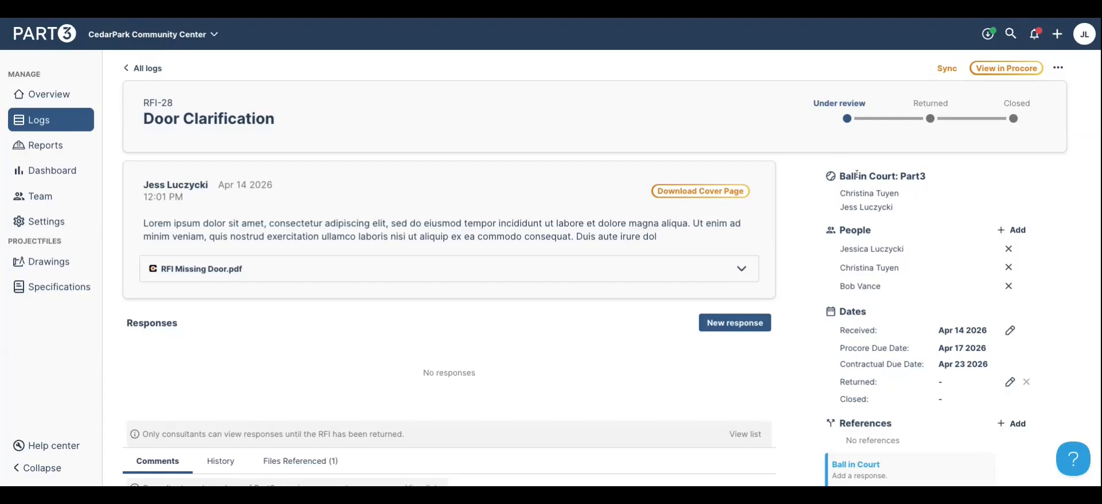
Add the electrical consultant and a prime consultant as people on RFI-28
left_click(1012, 230)
left_click(650, 232)
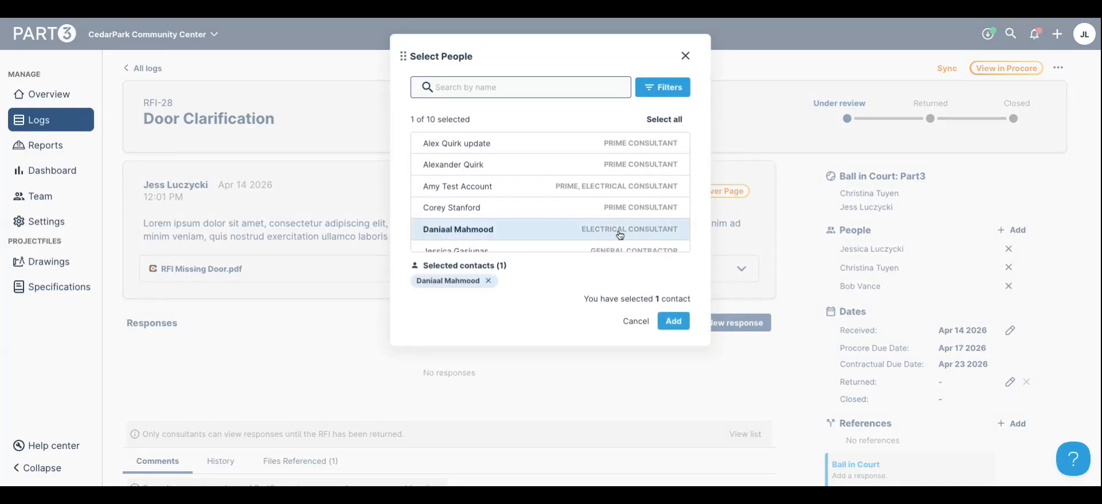
left_click(613, 207)
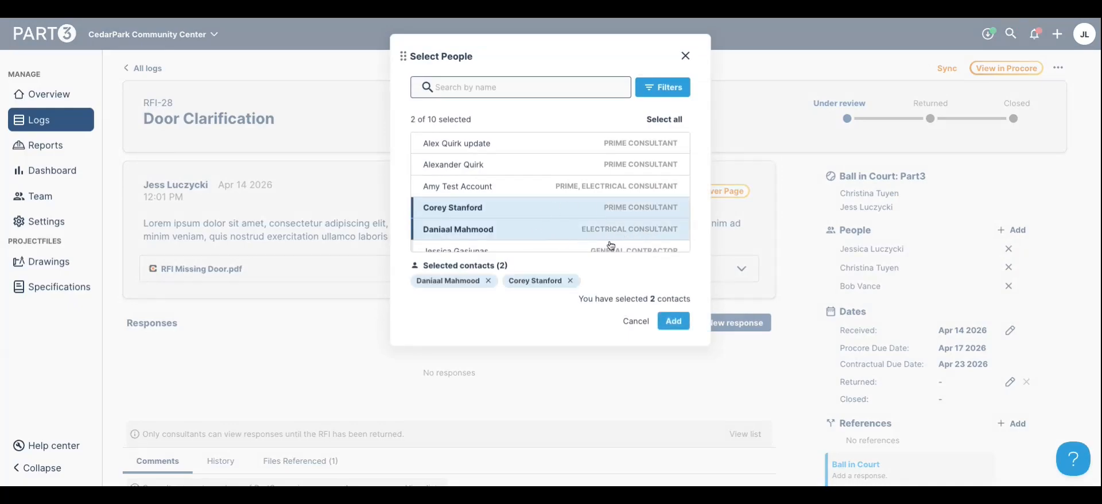
left_click(674, 321)
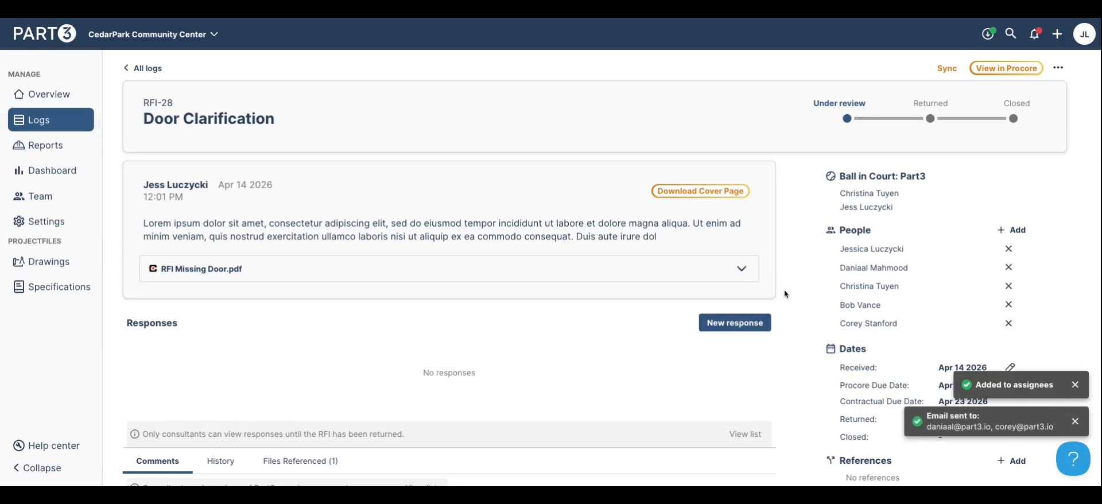
Post the response 'SI to follow: see annotations on attachment' with RFI Missing Door.pdf from this RFI attached
left_click(722, 325)
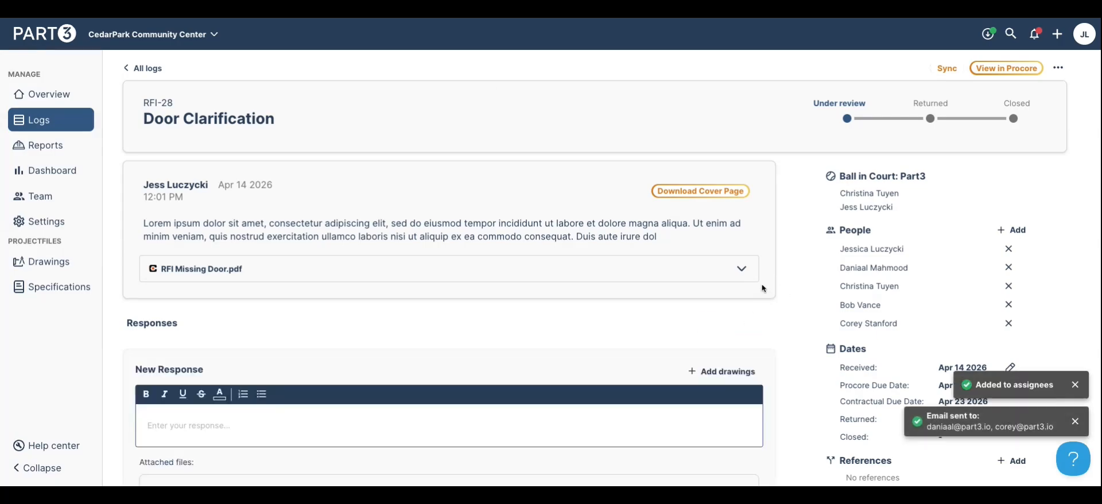
scroll(759, 291, "down", 2)
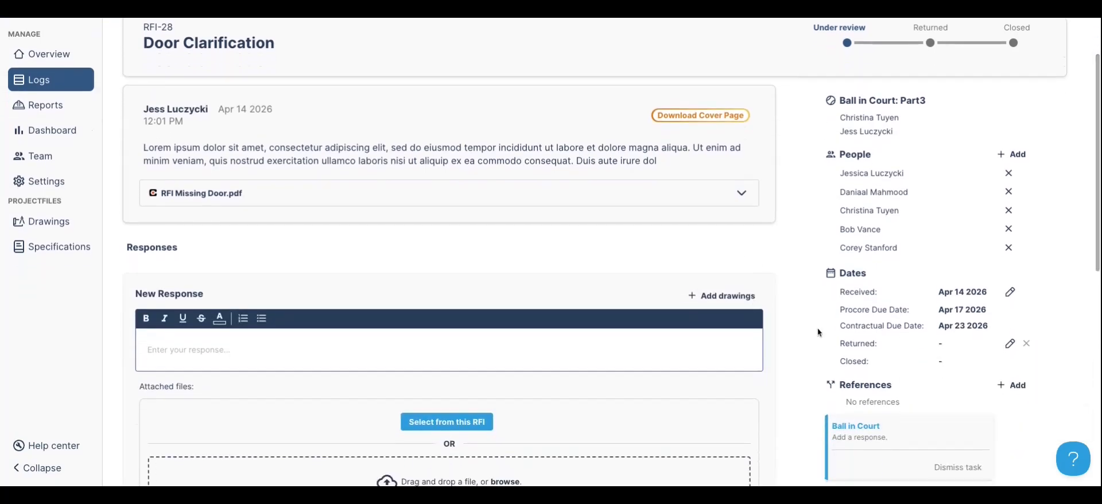
left_click(716, 348)
type("SI to follow: see annotations on attachment")
left_click(447, 422)
scroll(446, 328, "down", 2)
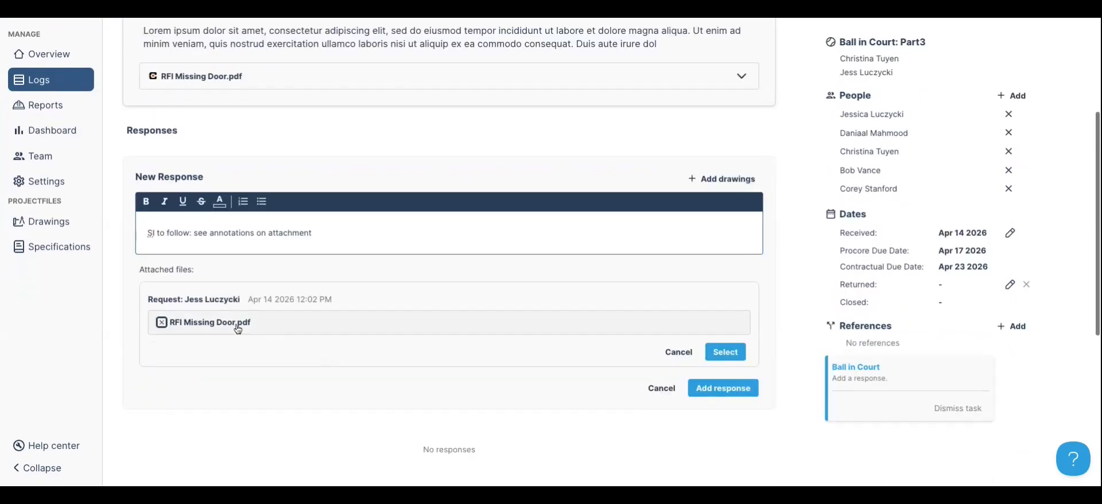
left_click(162, 322)
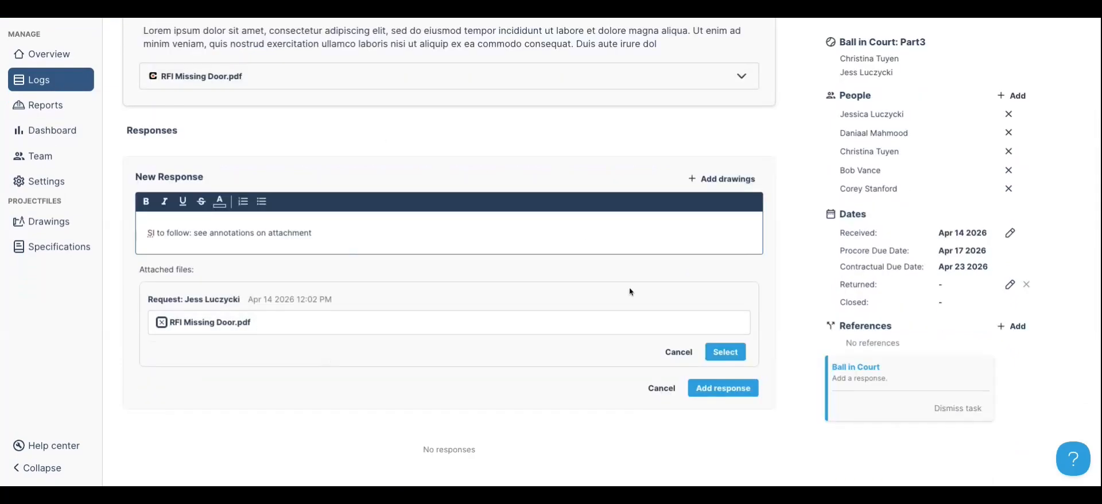
left_click(728, 352)
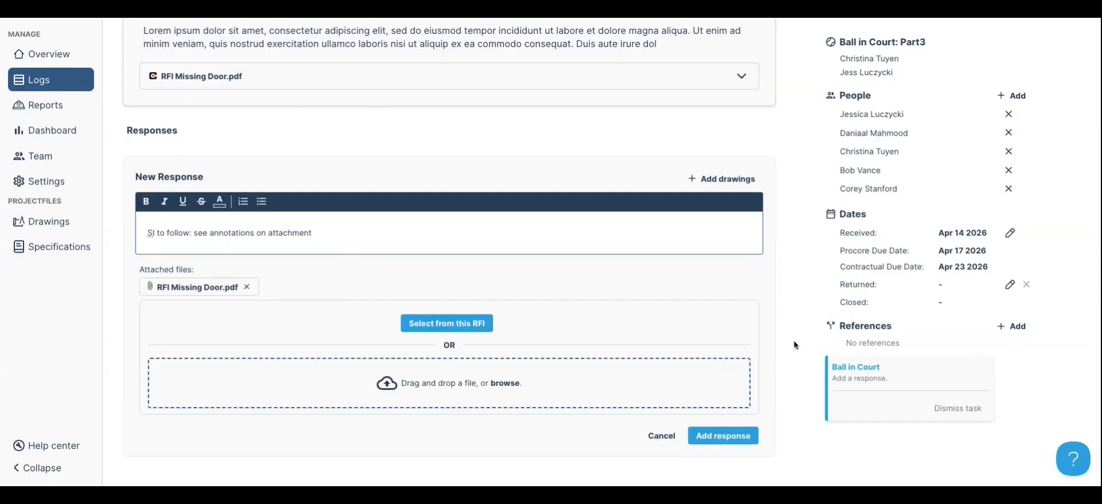
left_click(721, 435)
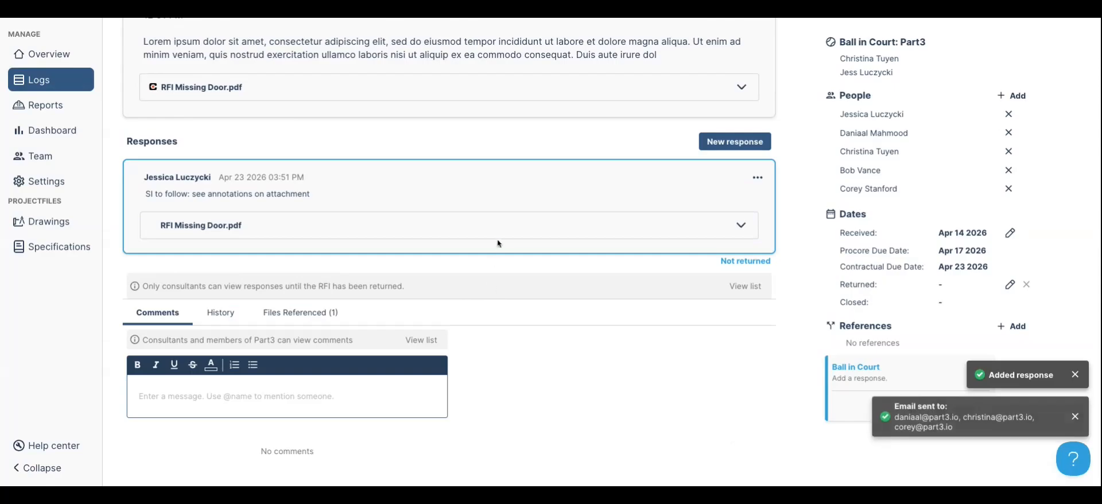
Preview the original and the response's RFI Missing Door.pdf, viewing the drawing full screen
left_click(463, 91)
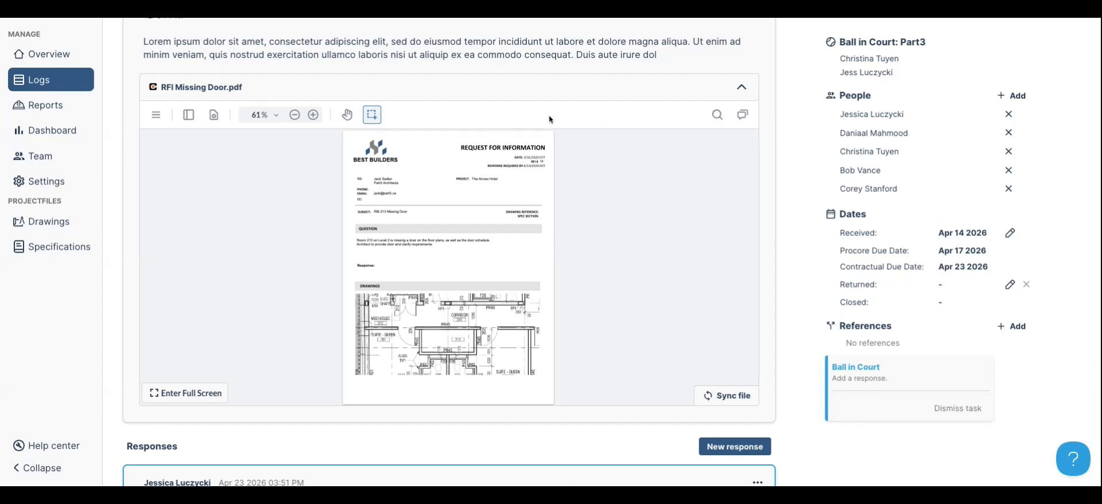
left_click(556, 97)
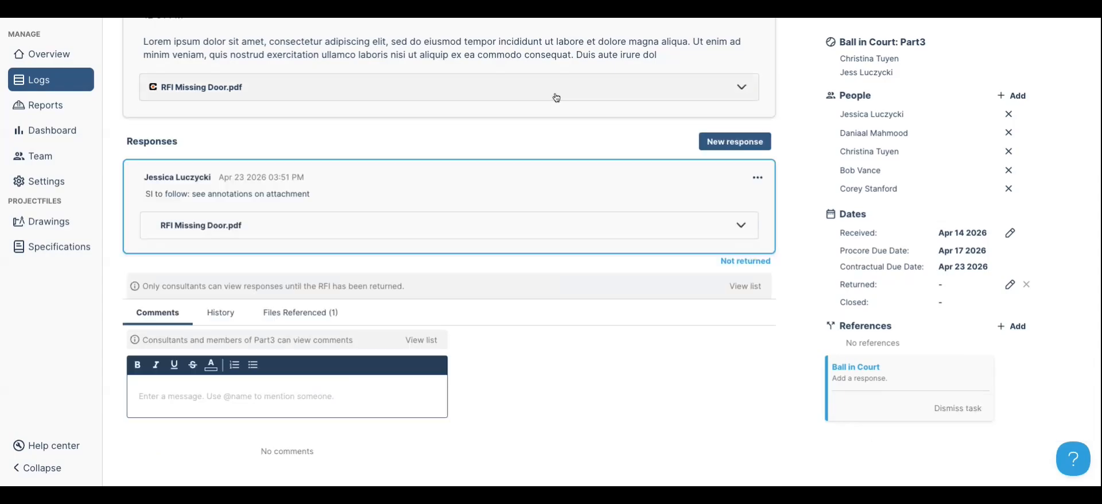
left_click(491, 226)
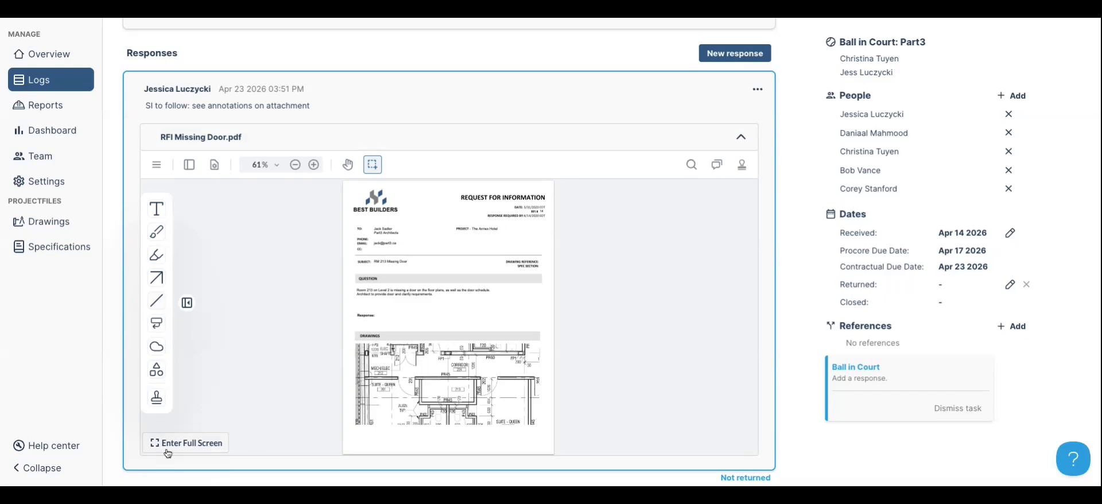
left_click(188, 451)
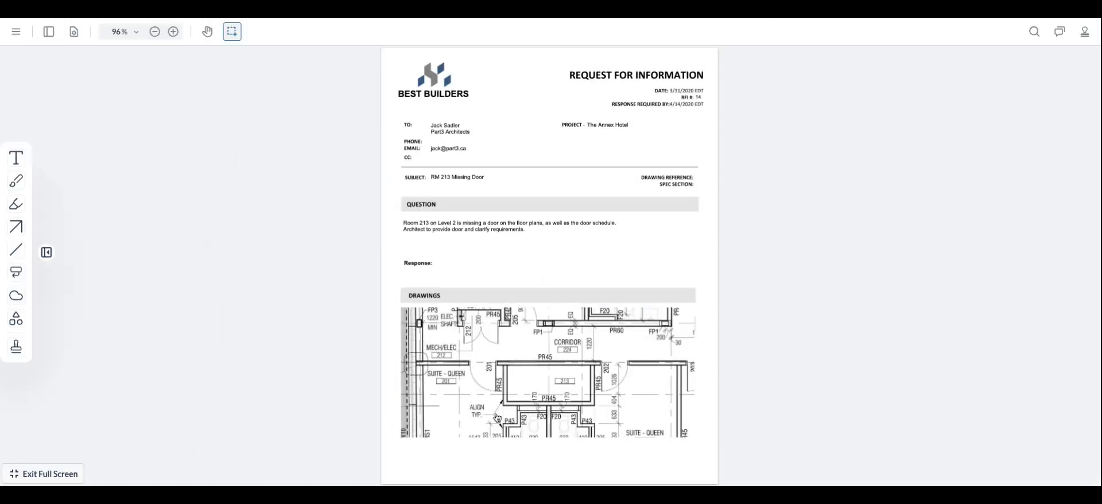
scroll(497, 420, "up", 5)
key("Escape")
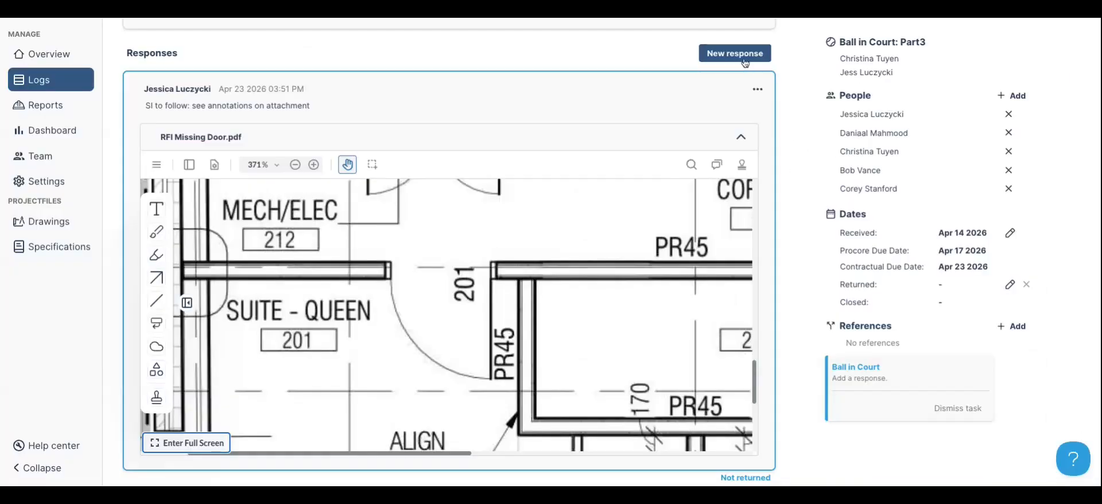
left_click(736, 53)
Post a second response reading 'test from mechanical'
left_click(532, 166)
type("te")
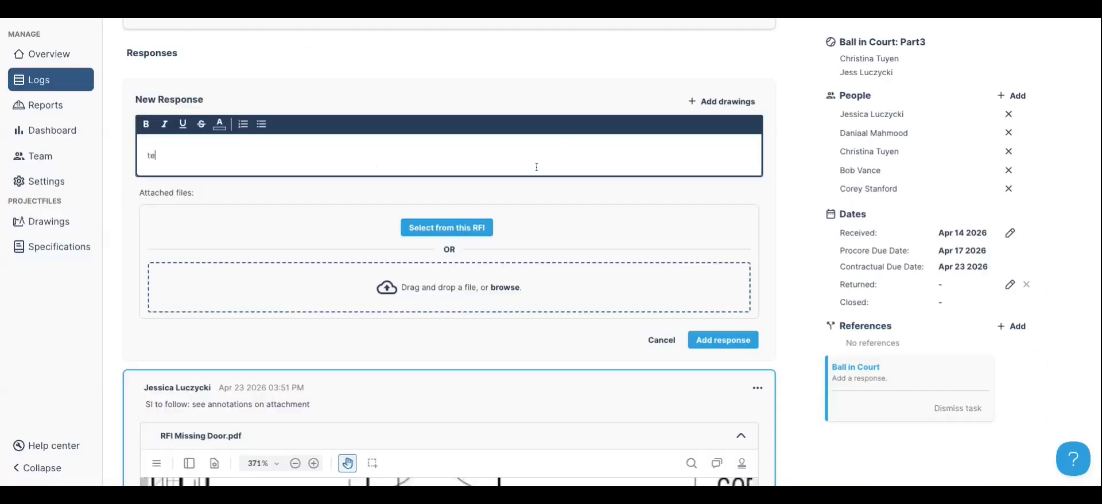
type("st from mechanical")
left_click(750, 344)
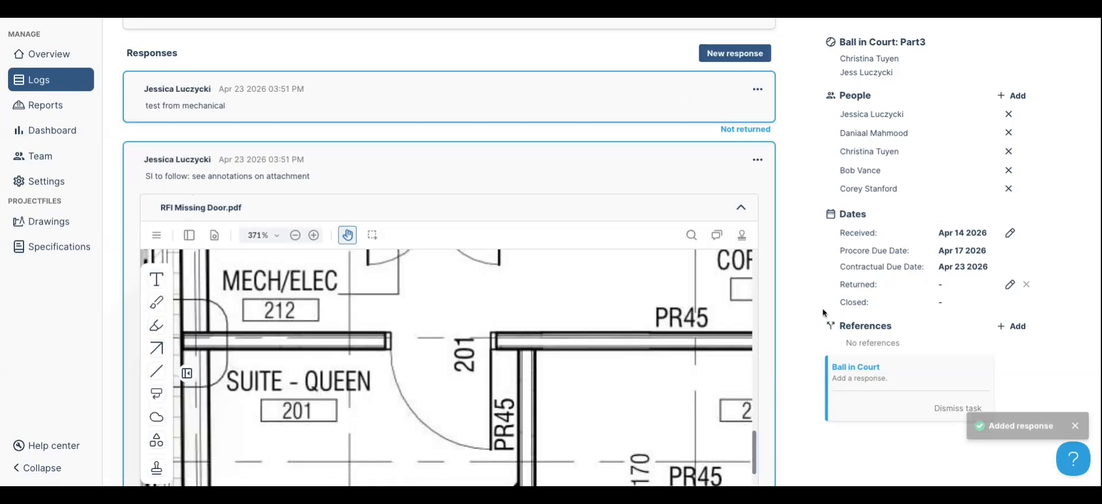
Reopen the SI response for editing and begin adding drawings to it
left_click(758, 160)
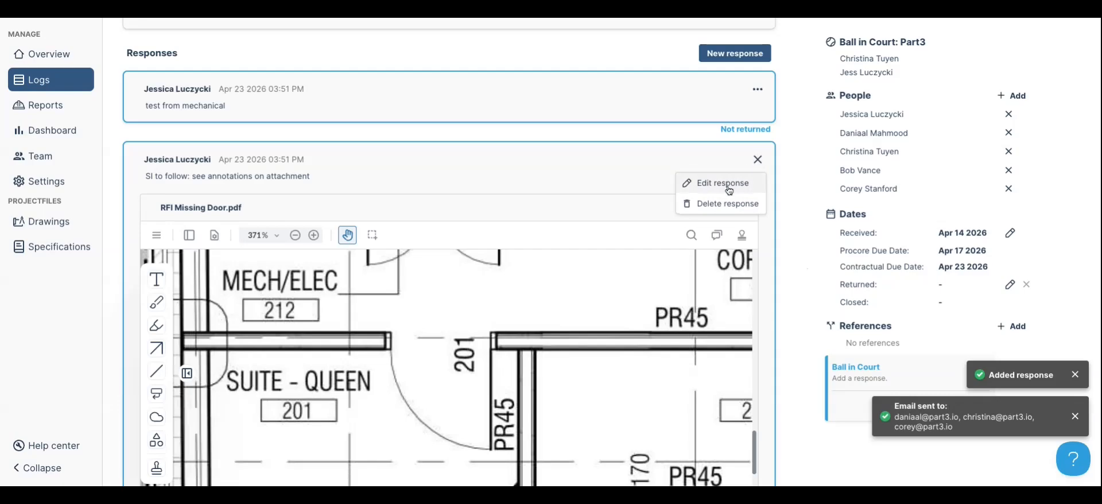
left_click(722, 184)
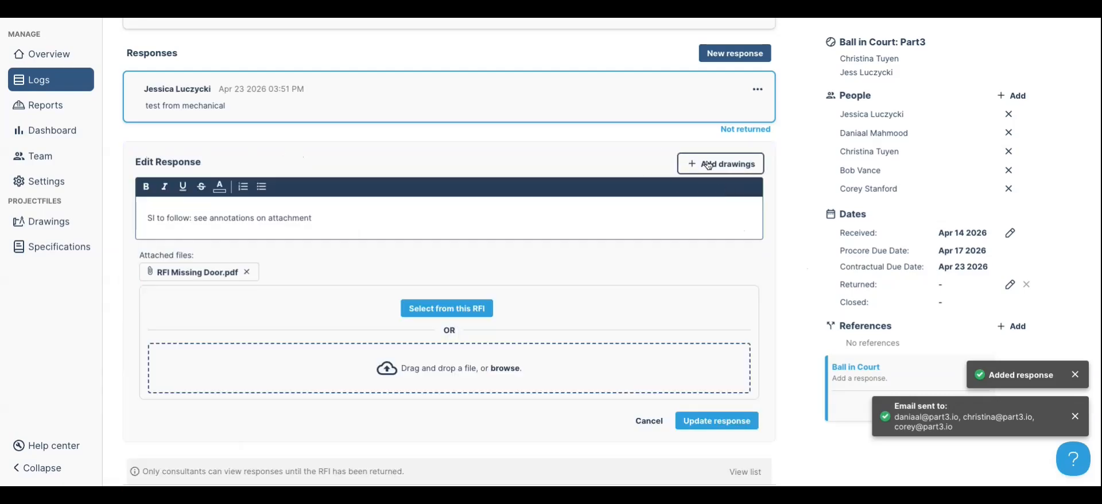
left_click(709, 165)
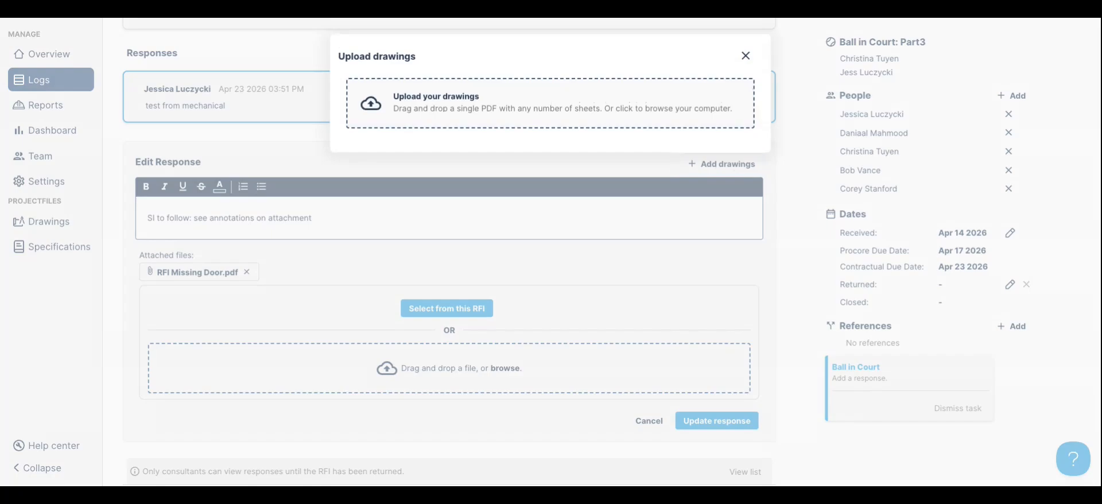
Drop the drawing PDF into Upload drawings and set its issue date to 04/22/2026
left_click_drag(1101, 108, 669, 108)
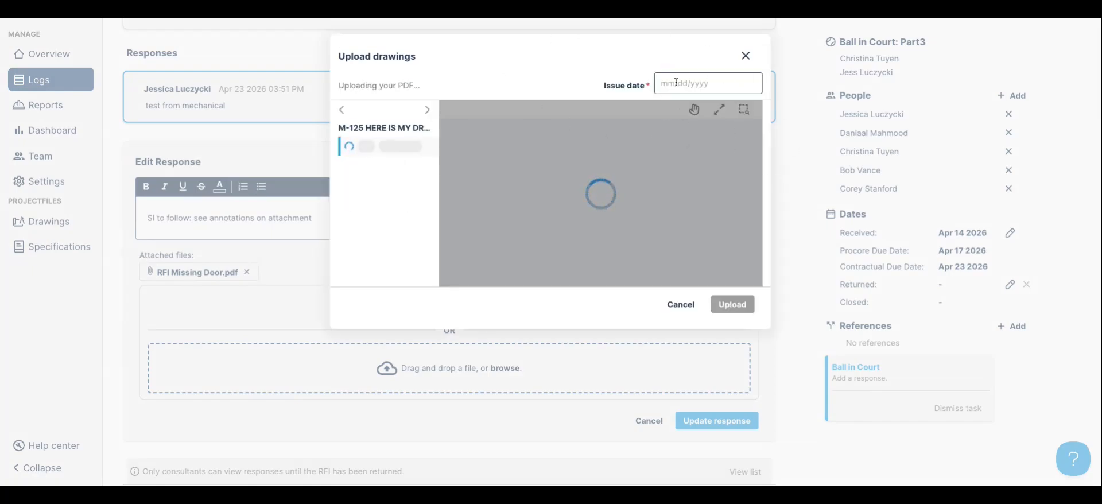
left_click(711, 86)
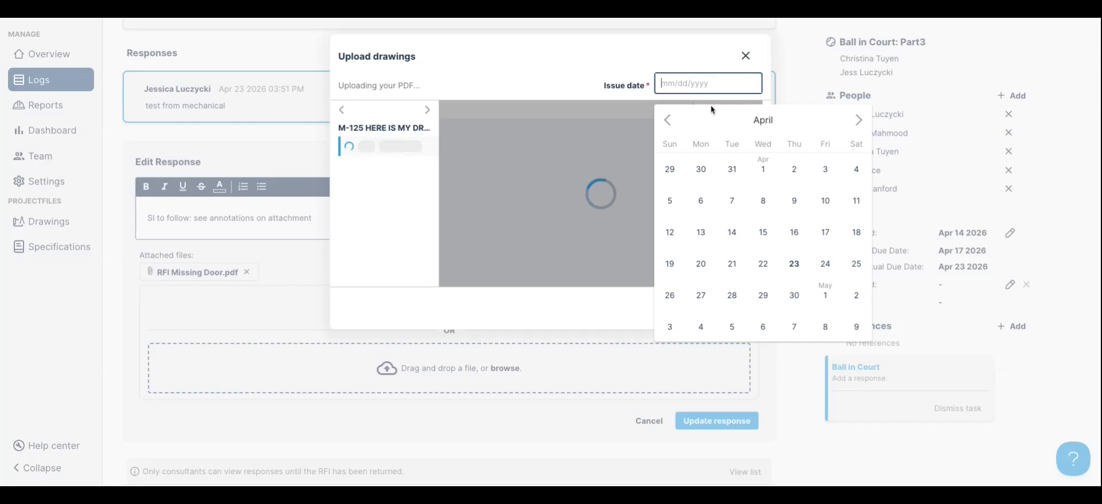
left_click(764, 263)
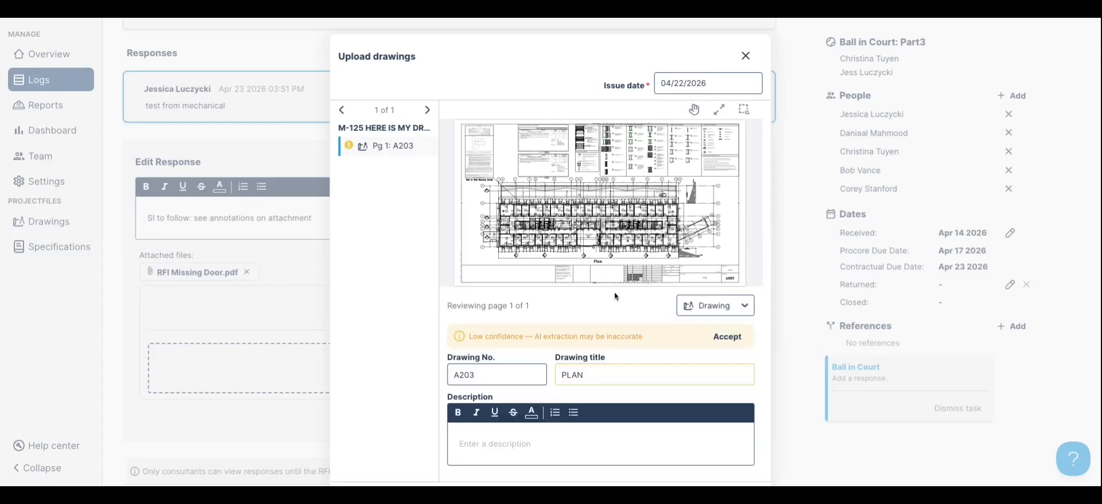
scroll(531, 346, "down", 2)
Set the page type to Attachment instead of Sketch, cancel the drawing upload, and update the response
left_click(718, 227)
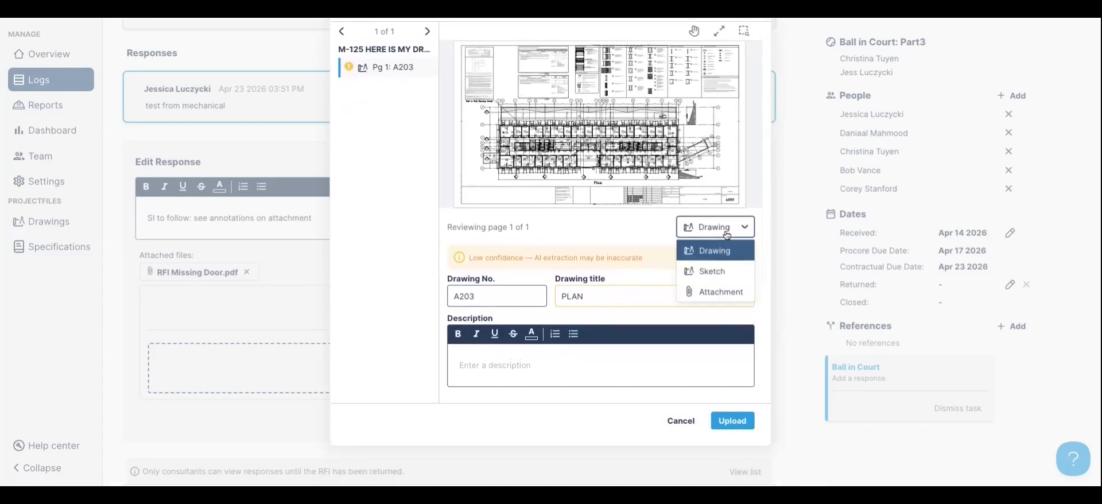
left_click(714, 273)
left_click(712, 227)
left_click(718, 294)
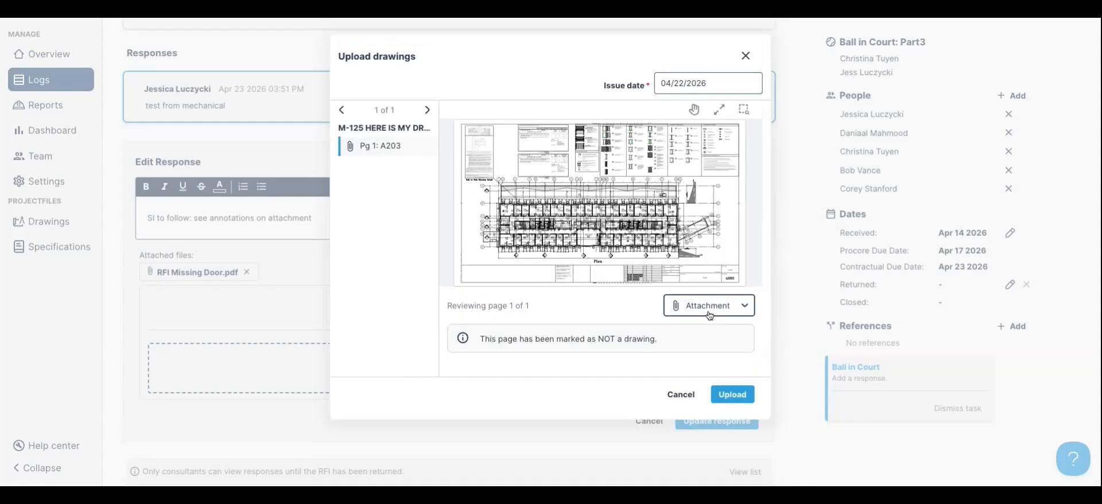
left_click(681, 395)
left_click(717, 421)
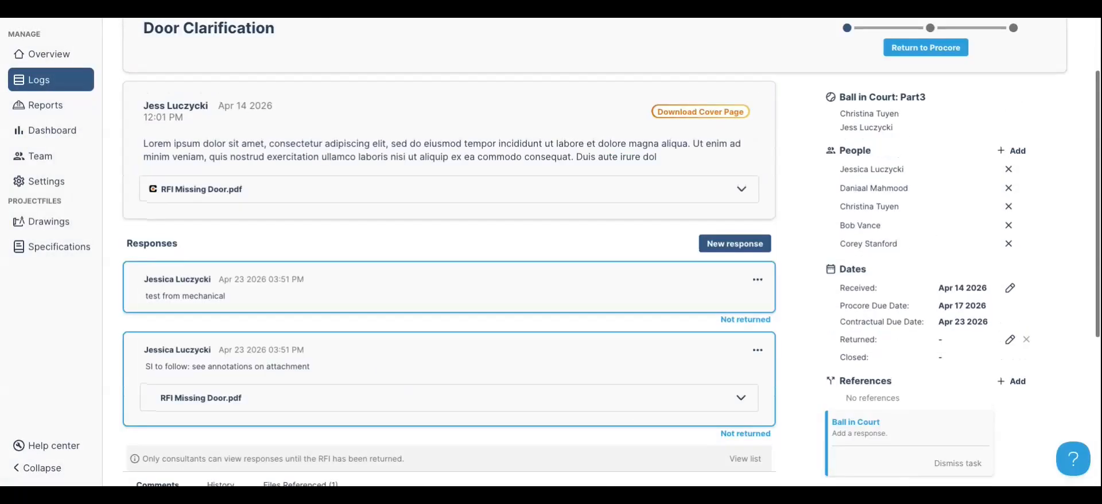
Return RFI-28 to Procore after backing out of a first attempt, then go back to the logs
left_click(926, 48)
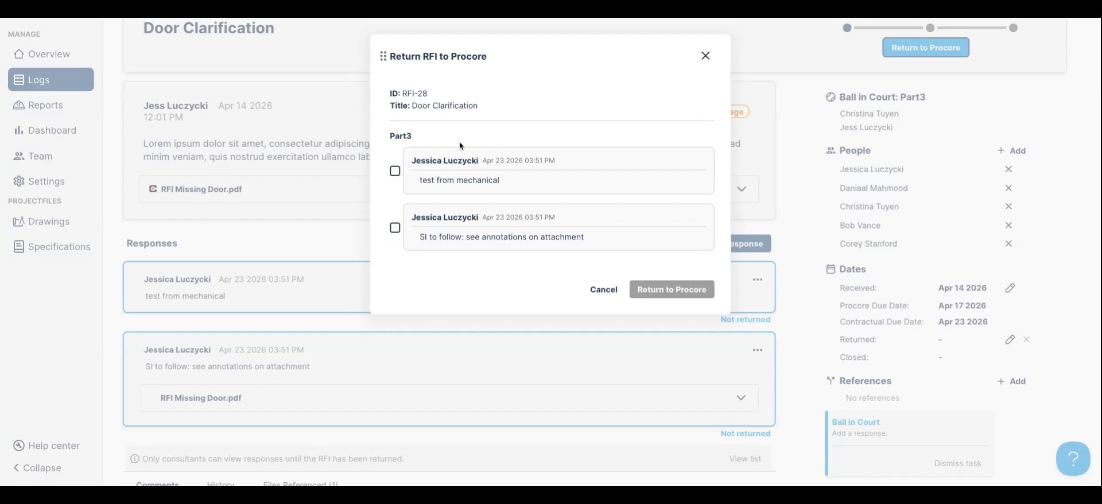
left_click(603, 289)
left_click(756, 280)
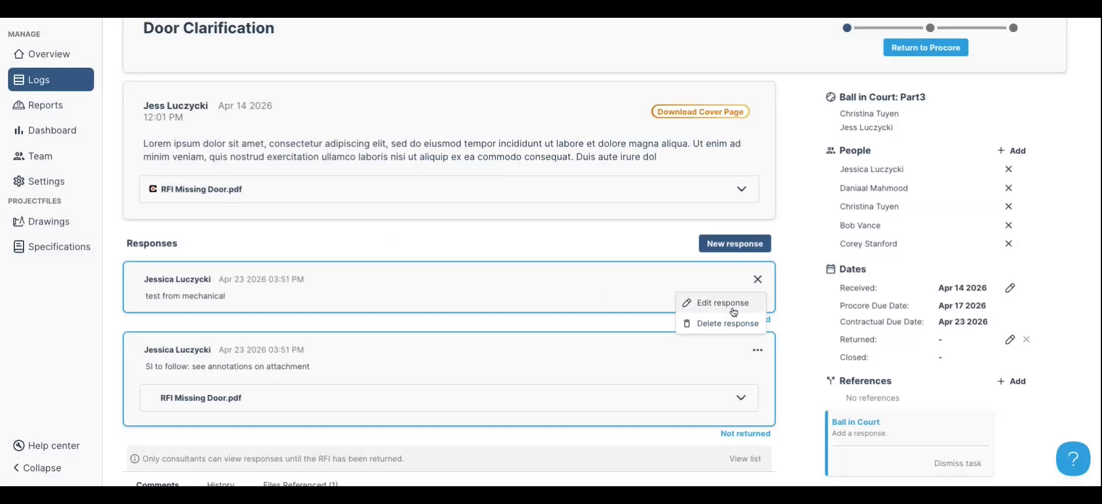
left_click(798, 296)
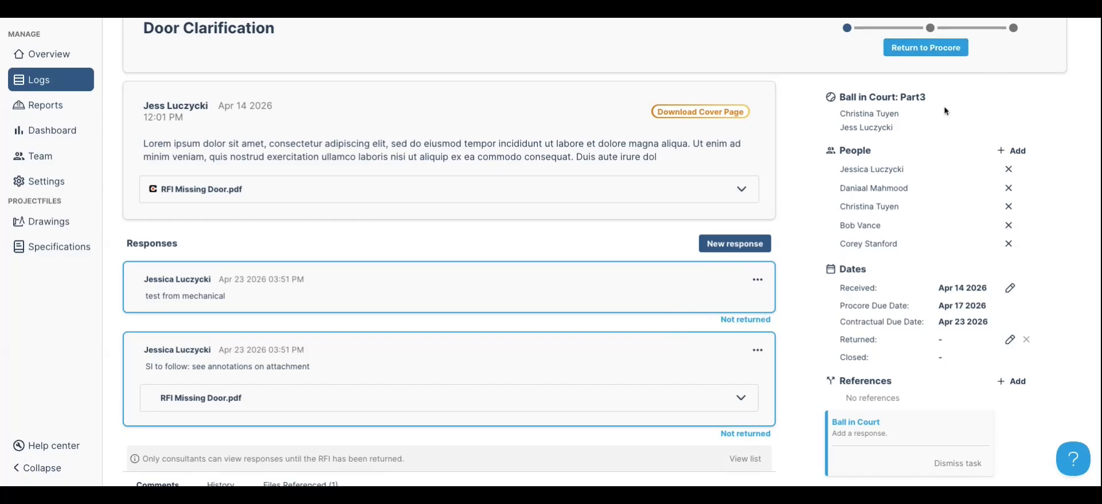
scroll(807, 236, "down", 4)
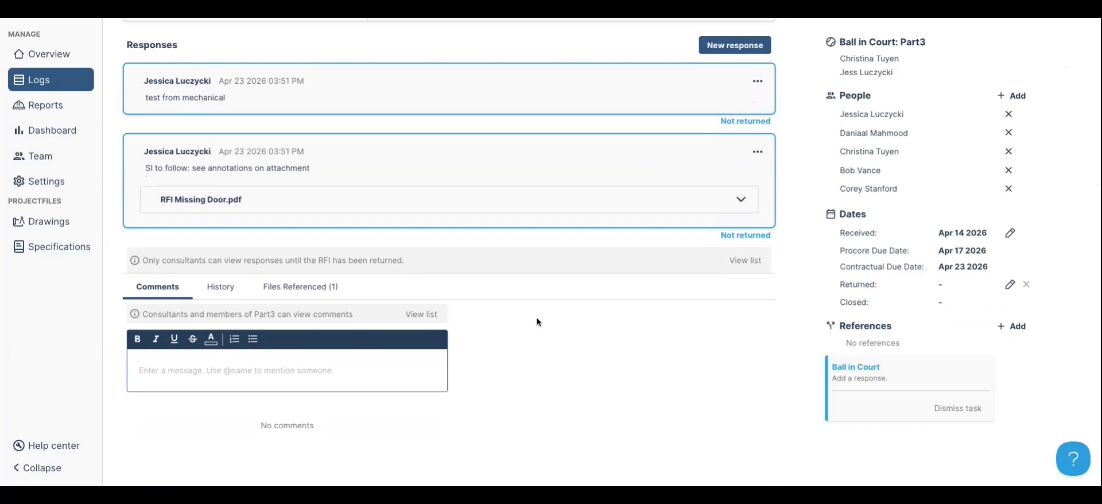
scroll(535, 340, "up", 5)
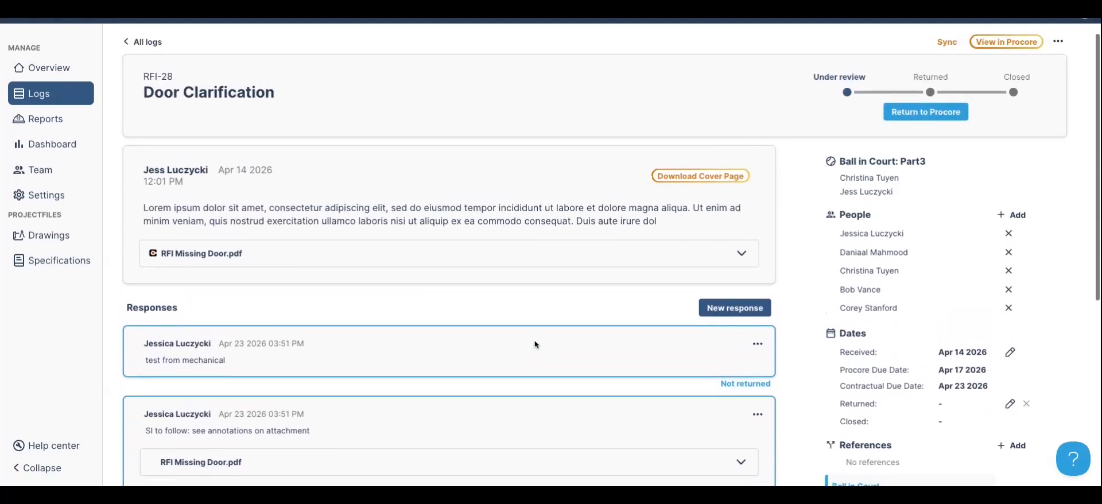
left_click(947, 121)
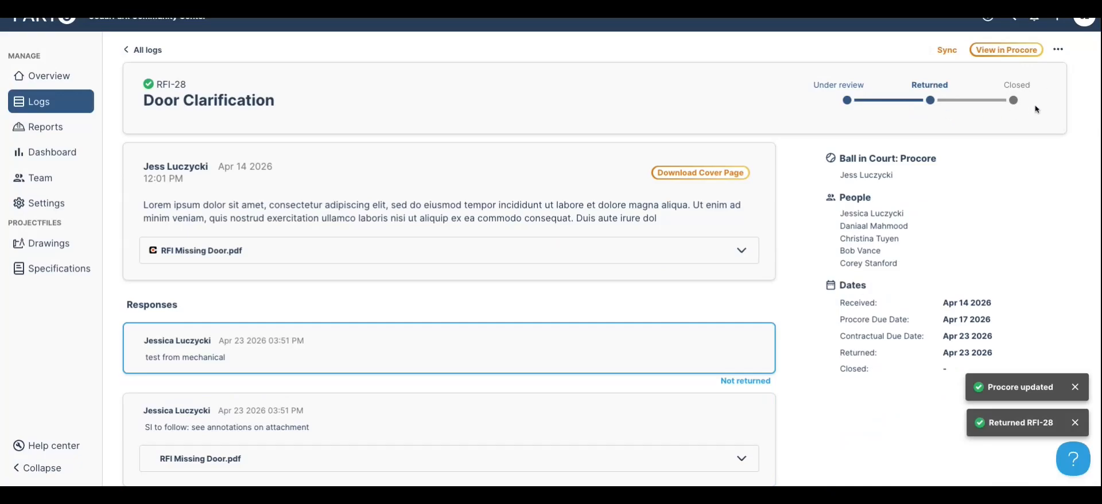
left_click(49, 106)
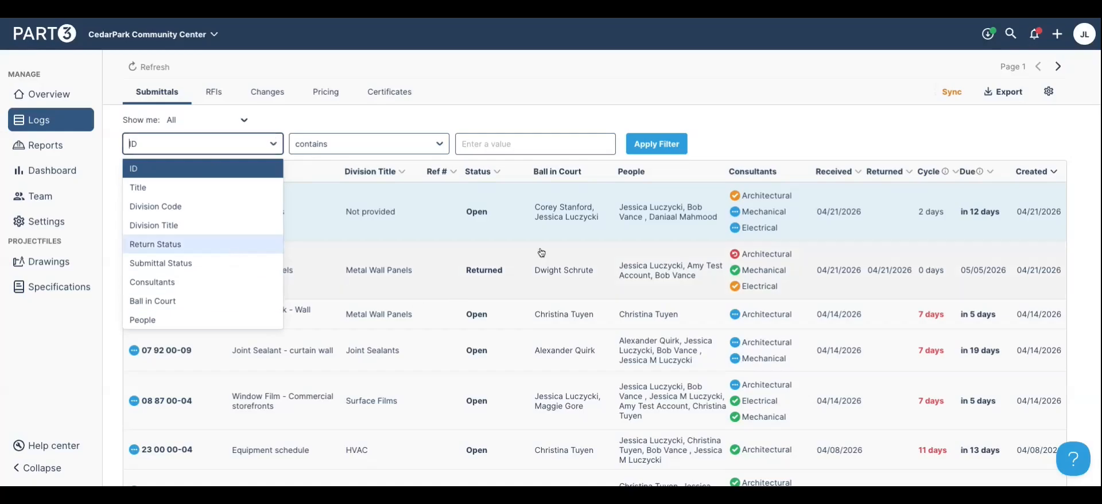
Switch to the Submittals log, close Export without exporting, and open the help and support panel
left_click(790, 113)
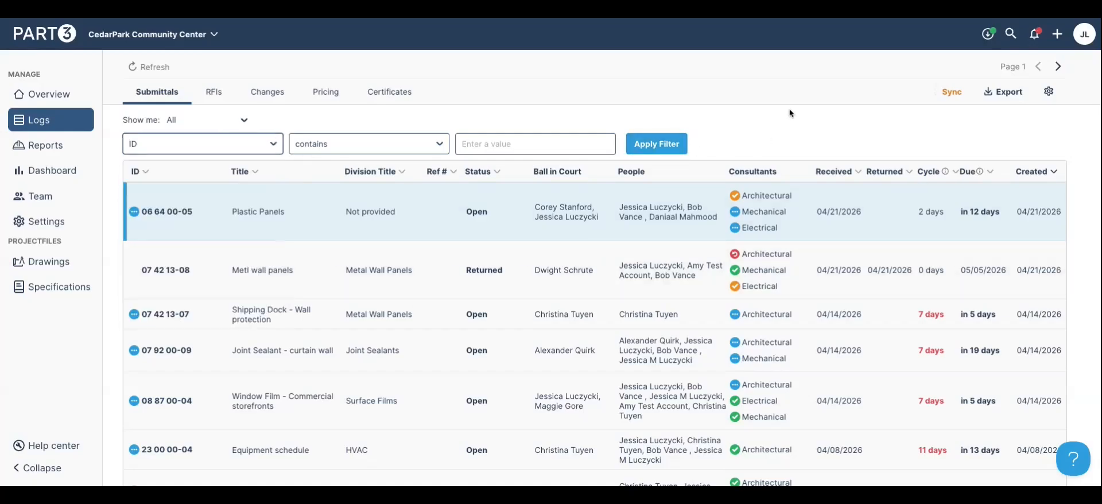
left_click(993, 96)
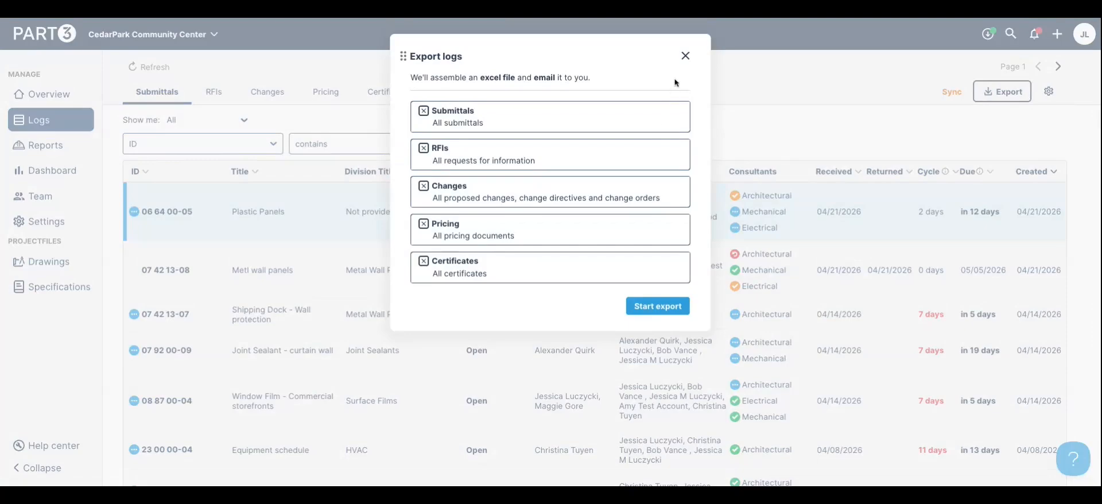
left_click(685, 56)
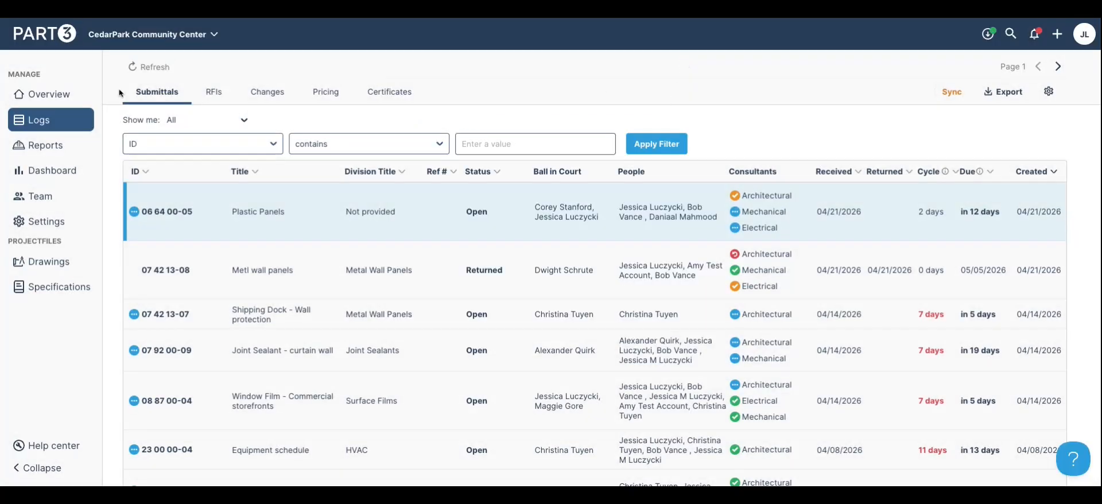
left_click(1073, 466)
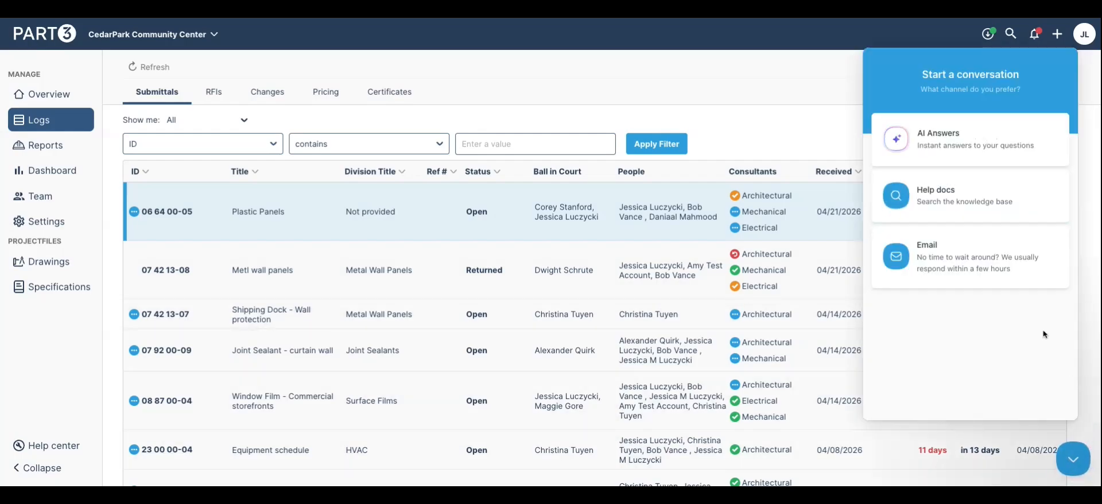
left_click(980, 222)
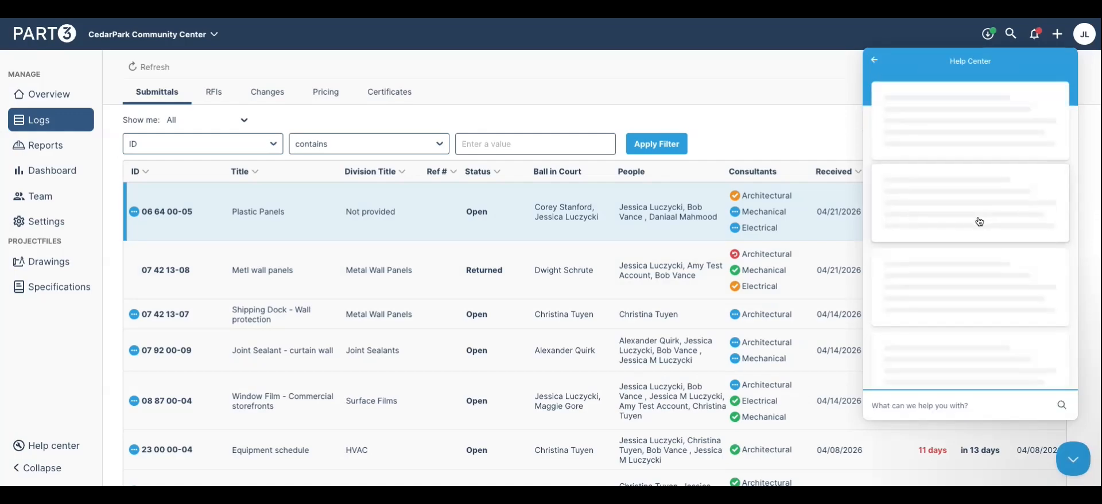
type("proc")
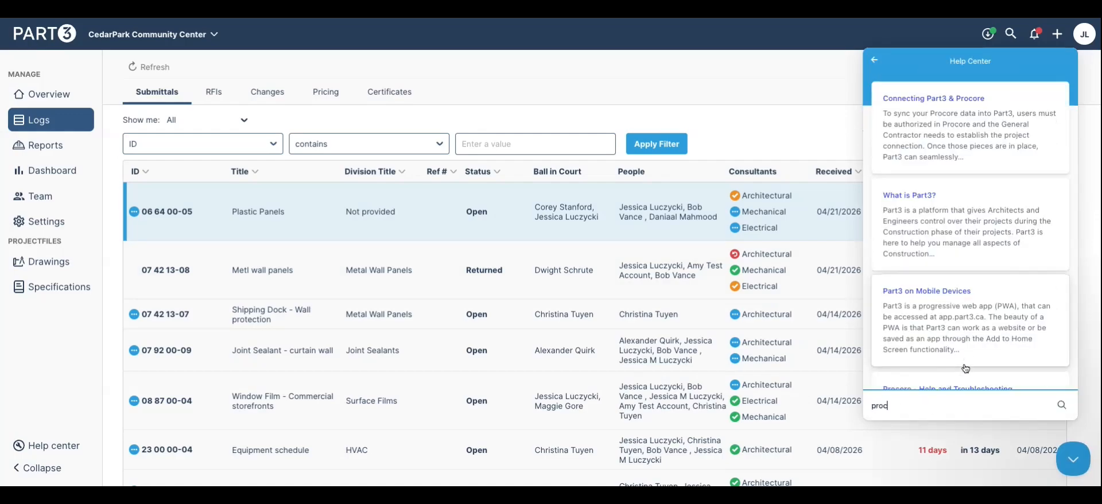
type("ore submittals")
key("Return")
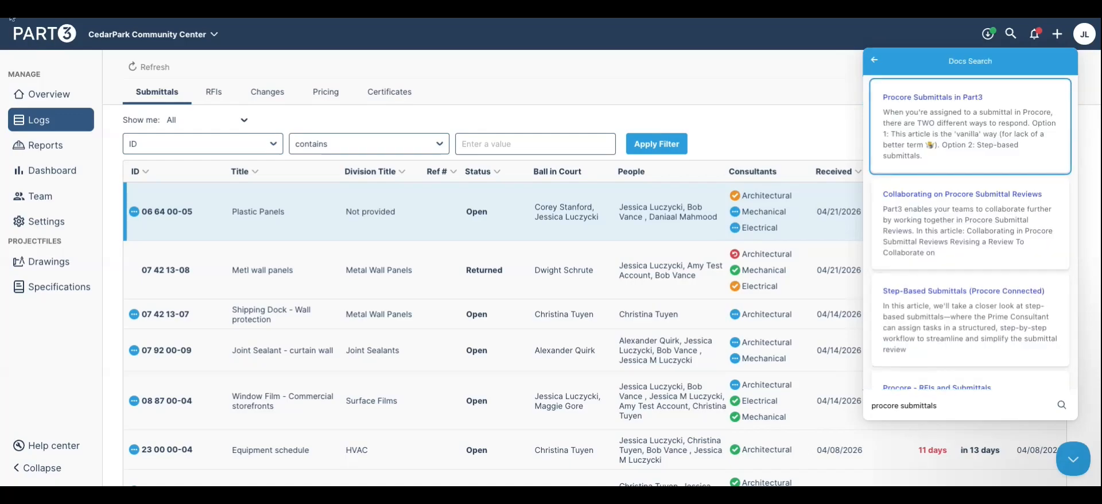
left_click(969, 130)
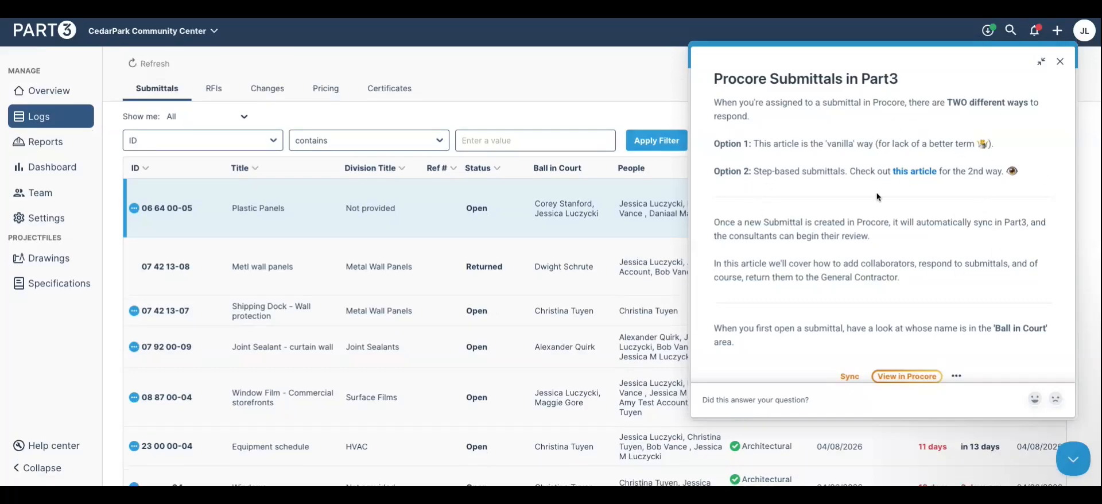
scroll(876, 192, "down", 8)
scroll(877, 192, "up", 10)
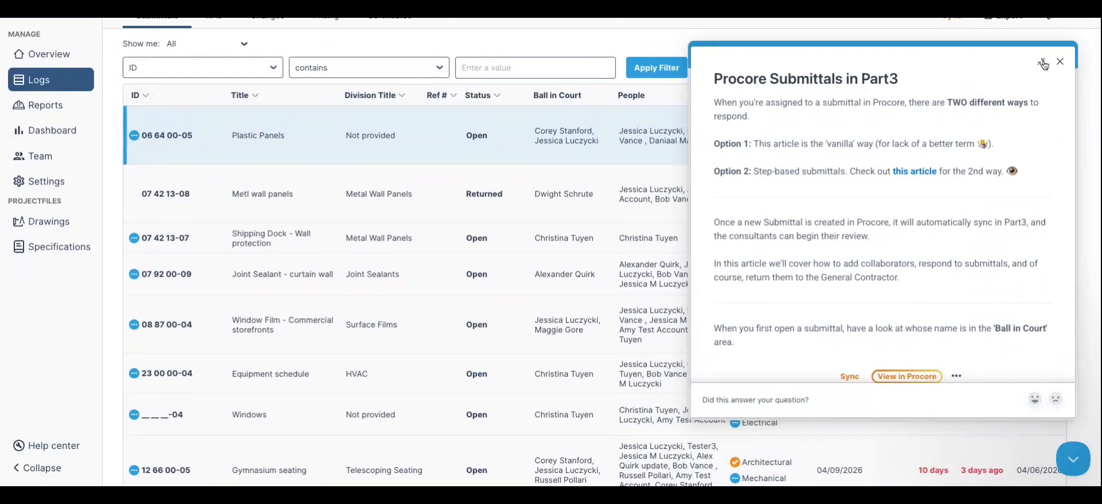
left_click(1060, 62)
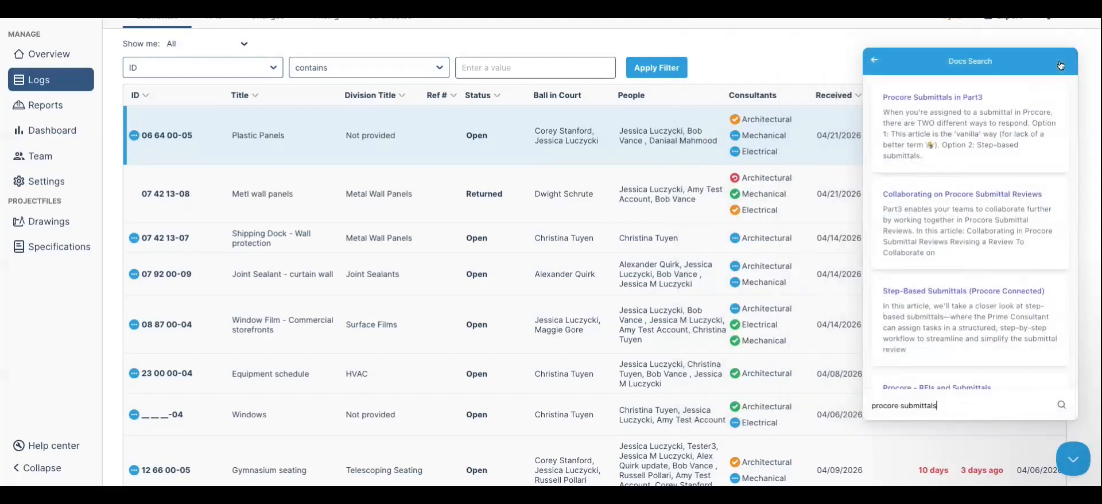
left_click(876, 60)
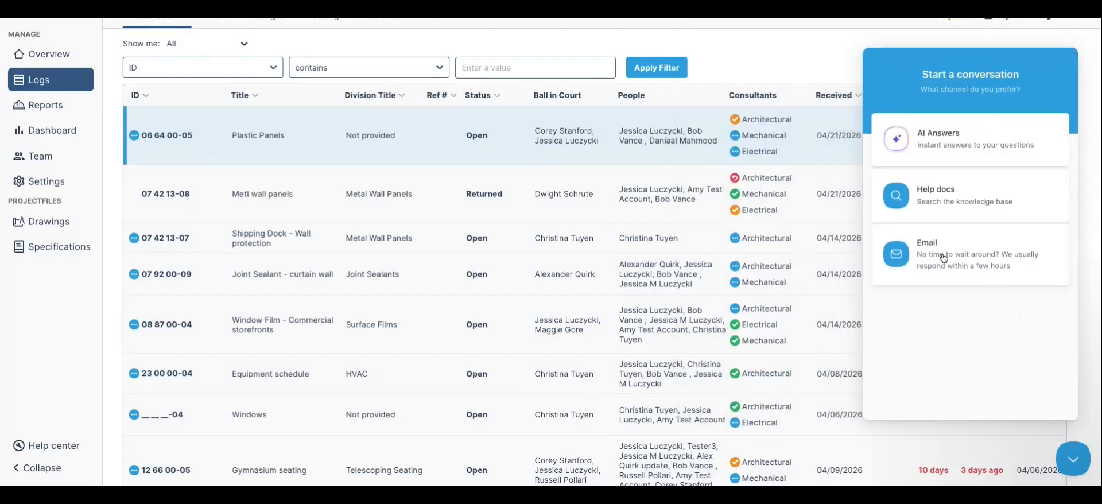
left_click(1074, 459)
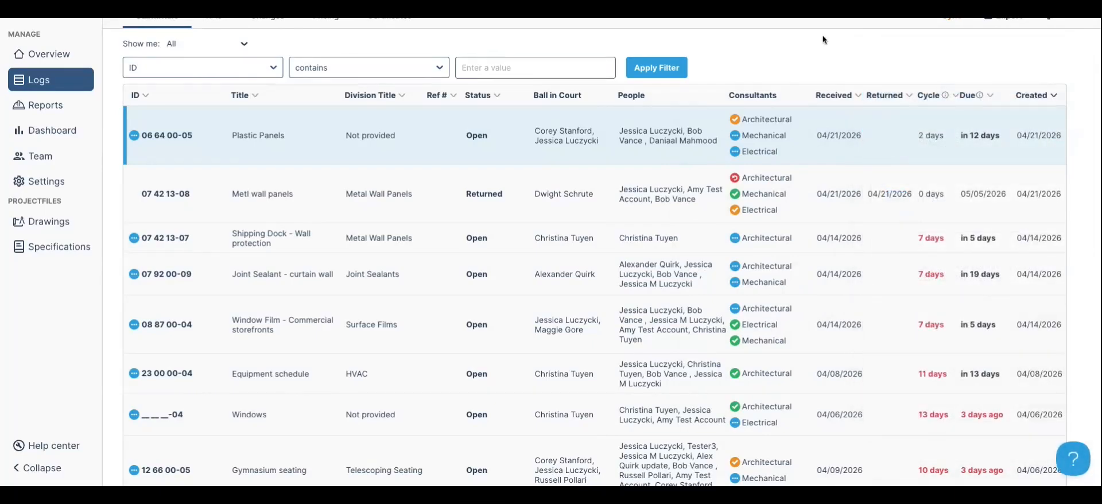